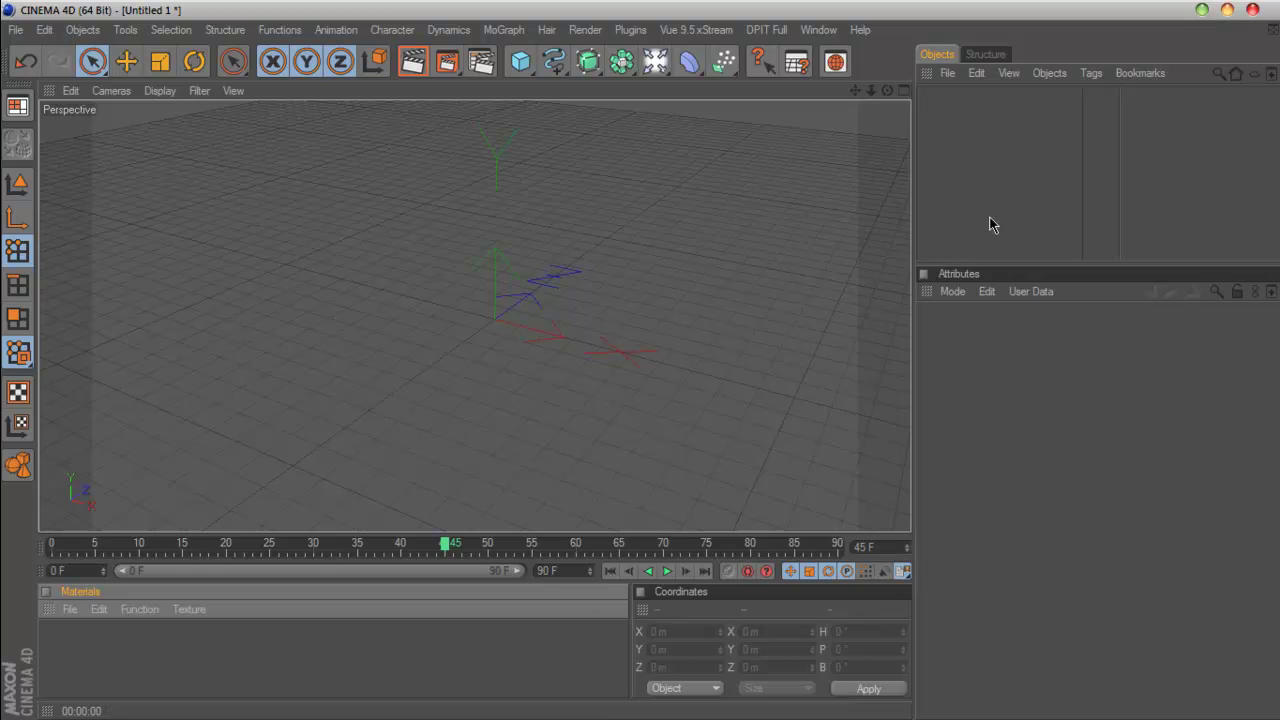
Step: Add a text spline to the scene and set its text to G
{"action": "left_click_drag", "start_coordinate": [888, 91], "coordinate": [822, 103]}
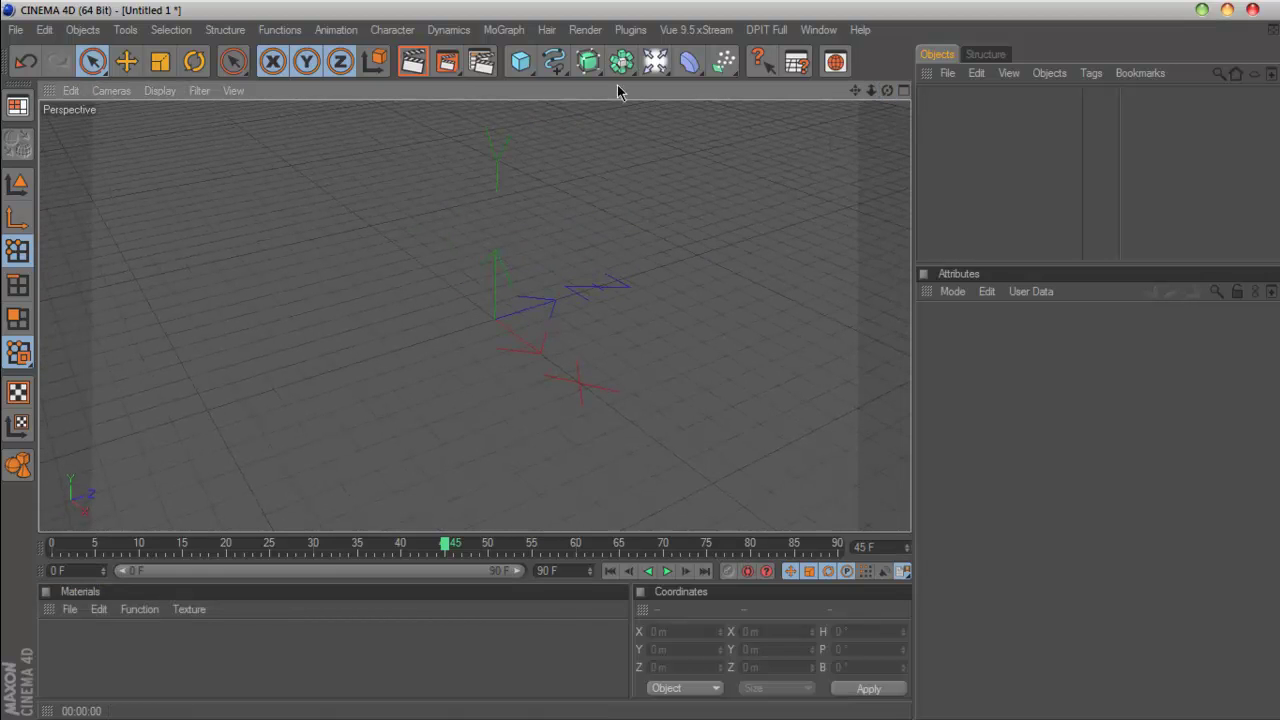
{"action": "left_click", "coordinate": [556, 71]}
{"action": "left_click", "coordinate": [801, 212]}
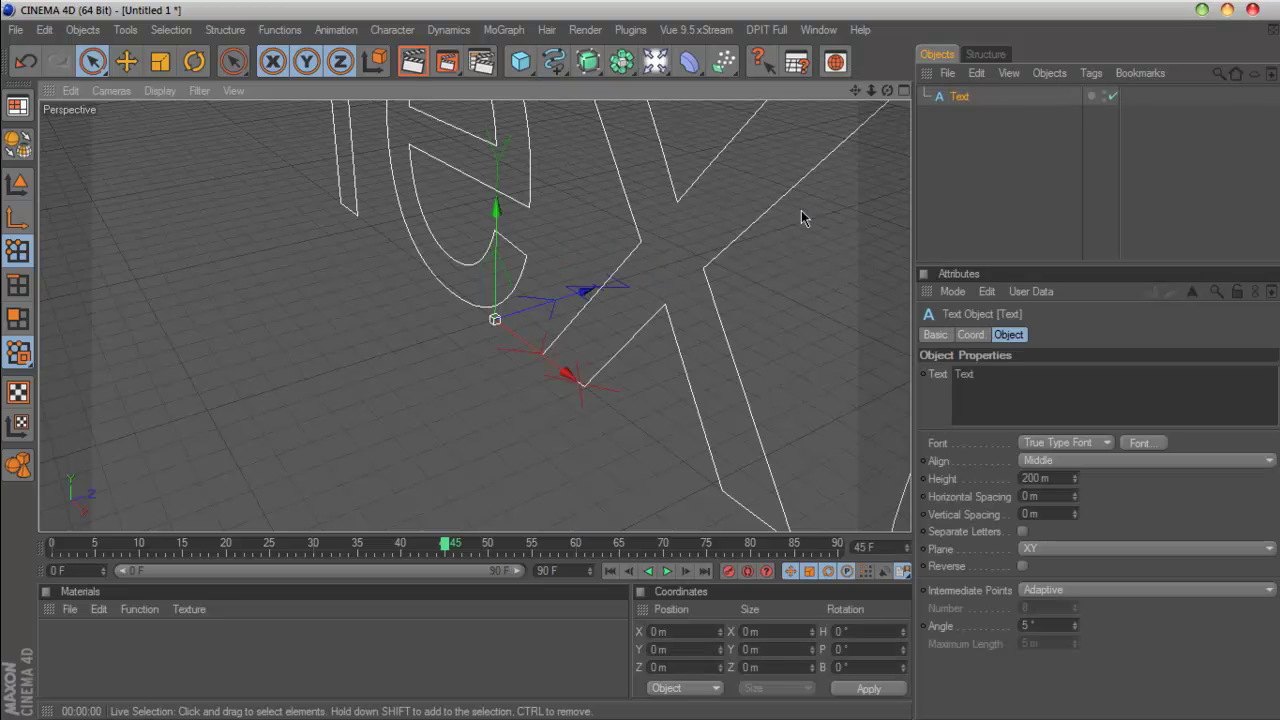
{"action": "double_click", "coordinate": [990, 375]}
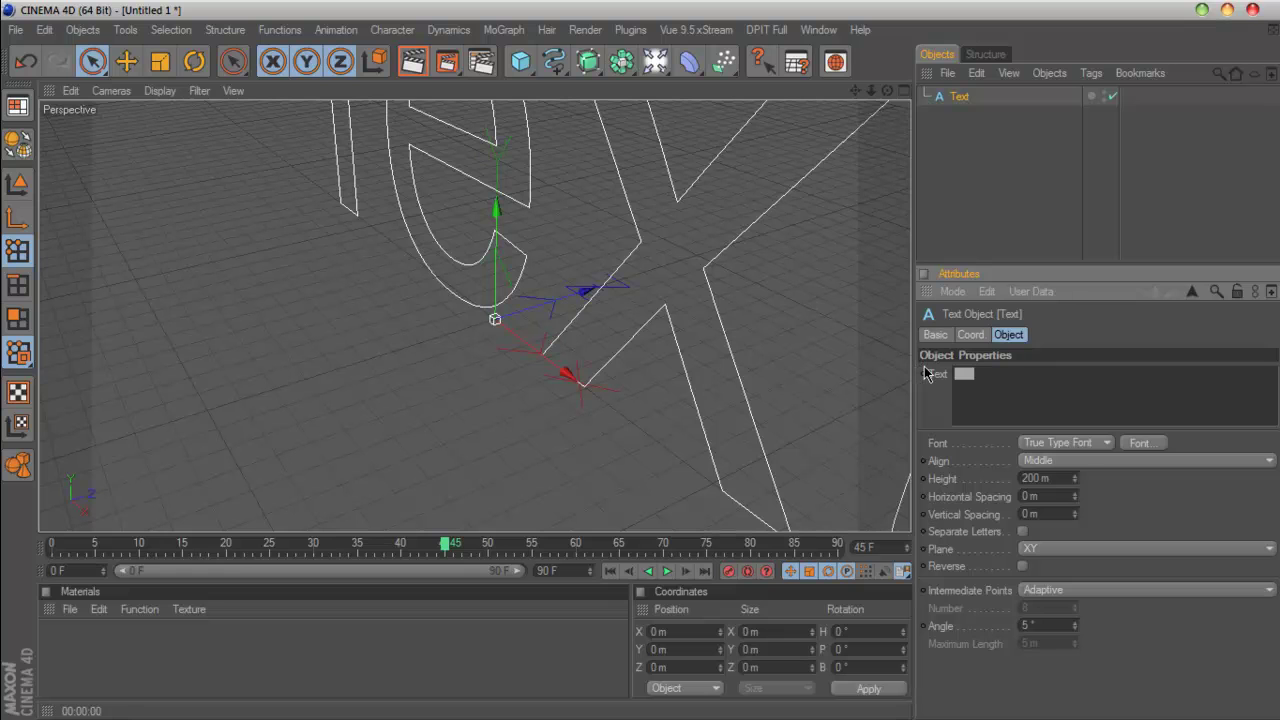
{"action": "type", "text": "G"}
Step: Lay the G text on the XZ plane and set its height to 200 m
{"action": "left_click_drag", "start_coordinate": [1079, 484], "coordinate": [1081, 473]}
{"action": "left_click", "coordinate": [1068, 548]}
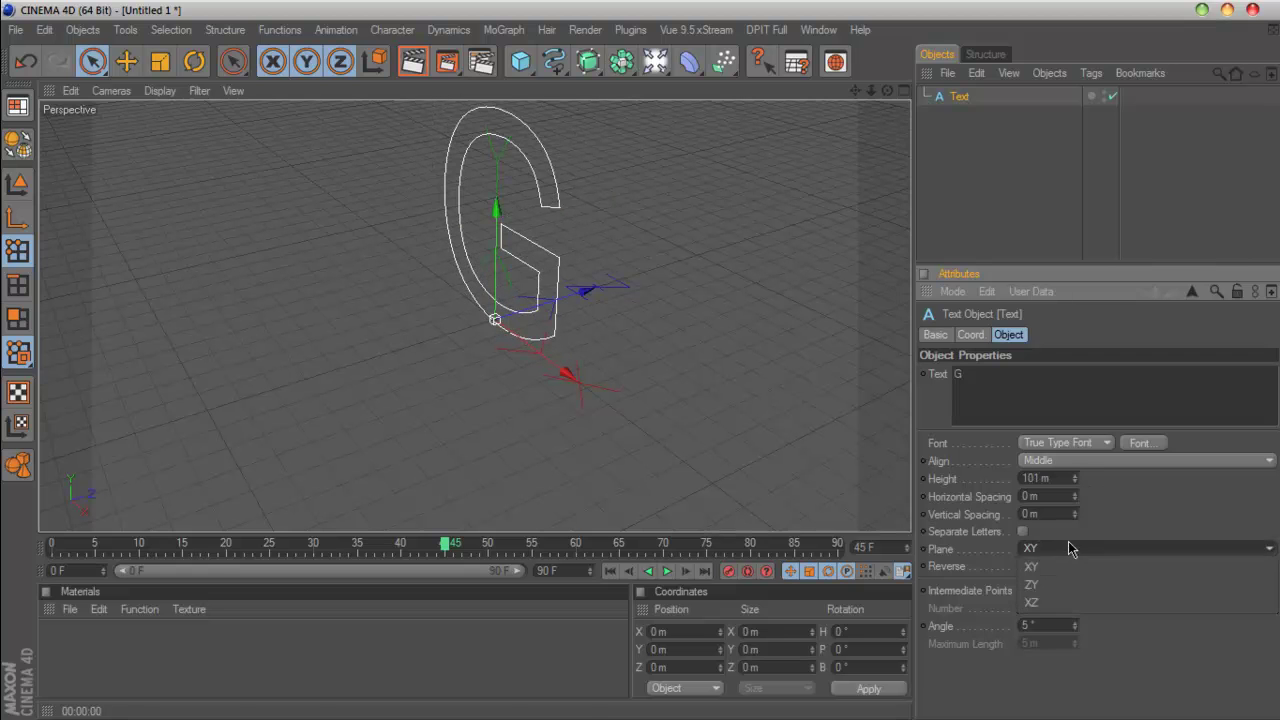
{"action": "left_click", "coordinate": [1032, 602]}
{"action": "left_click_drag", "start_coordinate": [886, 91], "coordinate": [822, 105]}
{"action": "left_click", "coordinate": [1058, 477]}
{"action": "double_click", "coordinate": [1057, 478]}
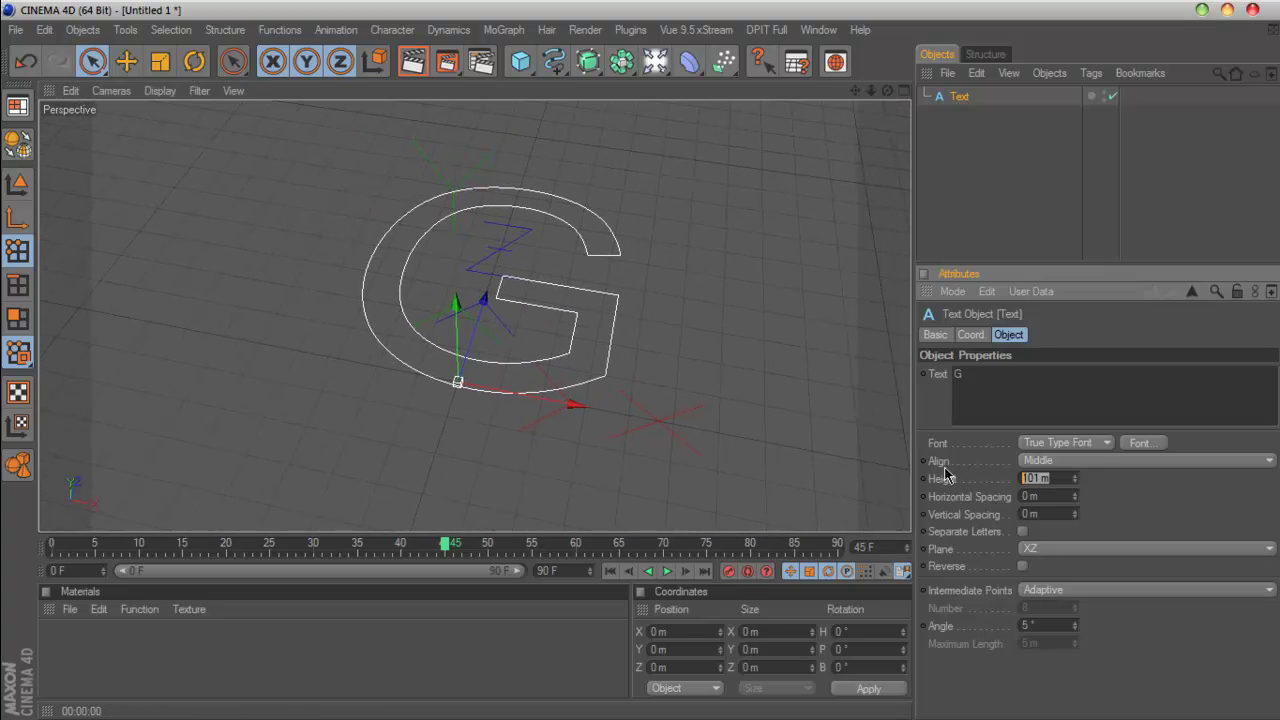
{"action": "type", "text": "200"}
{"action": "key", "text": "Return"}
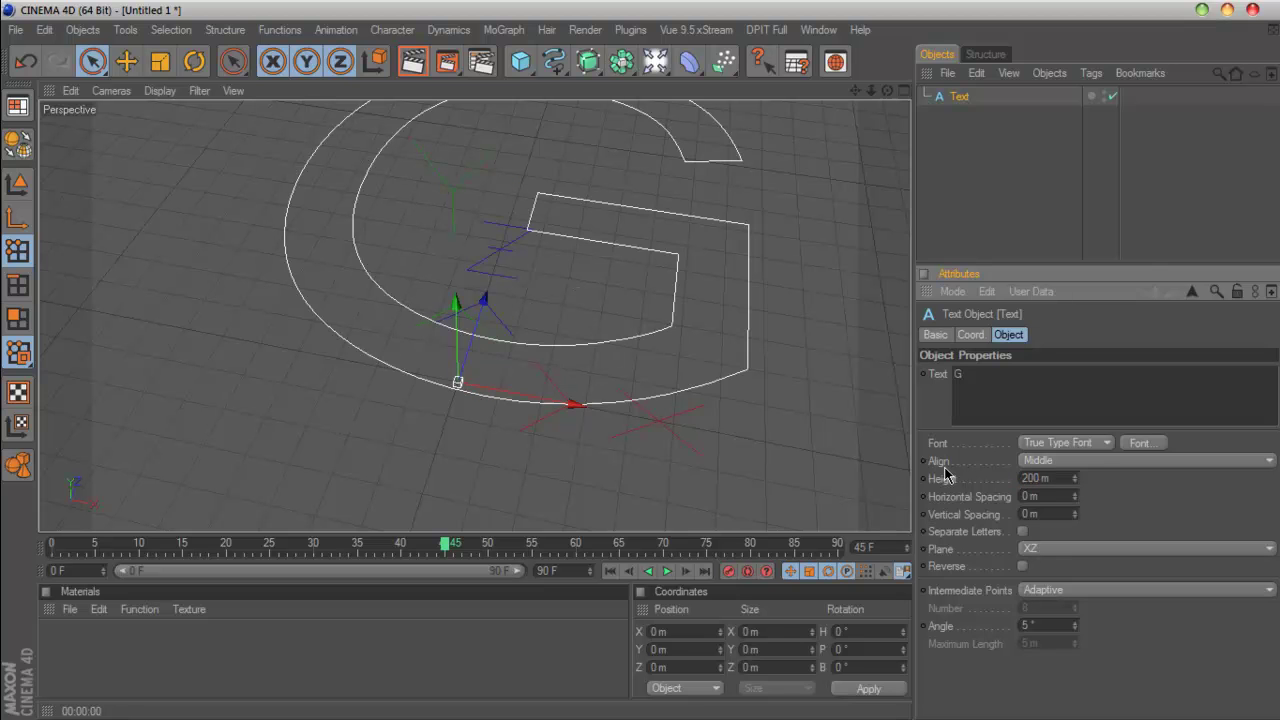
Step: Add an Extrude NURBS object and make the text spline its child
{"action": "left_click_drag", "start_coordinate": [855, 91], "coordinate": [822, 108]}
{"action": "left_click_drag", "start_coordinate": [588, 62], "coordinate": [748, 80]}
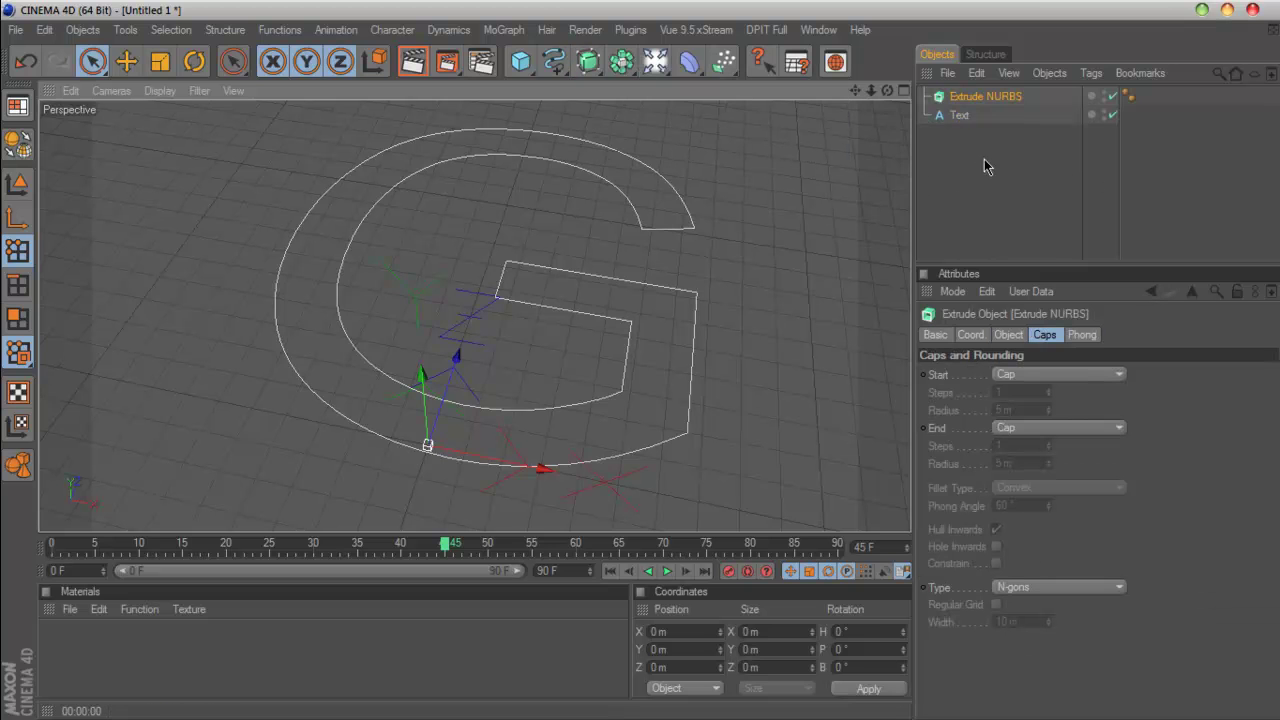
{"action": "left_click_drag", "start_coordinate": [962, 124], "coordinate": [976, 98]}
{"action": "left_click", "coordinate": [980, 100]}
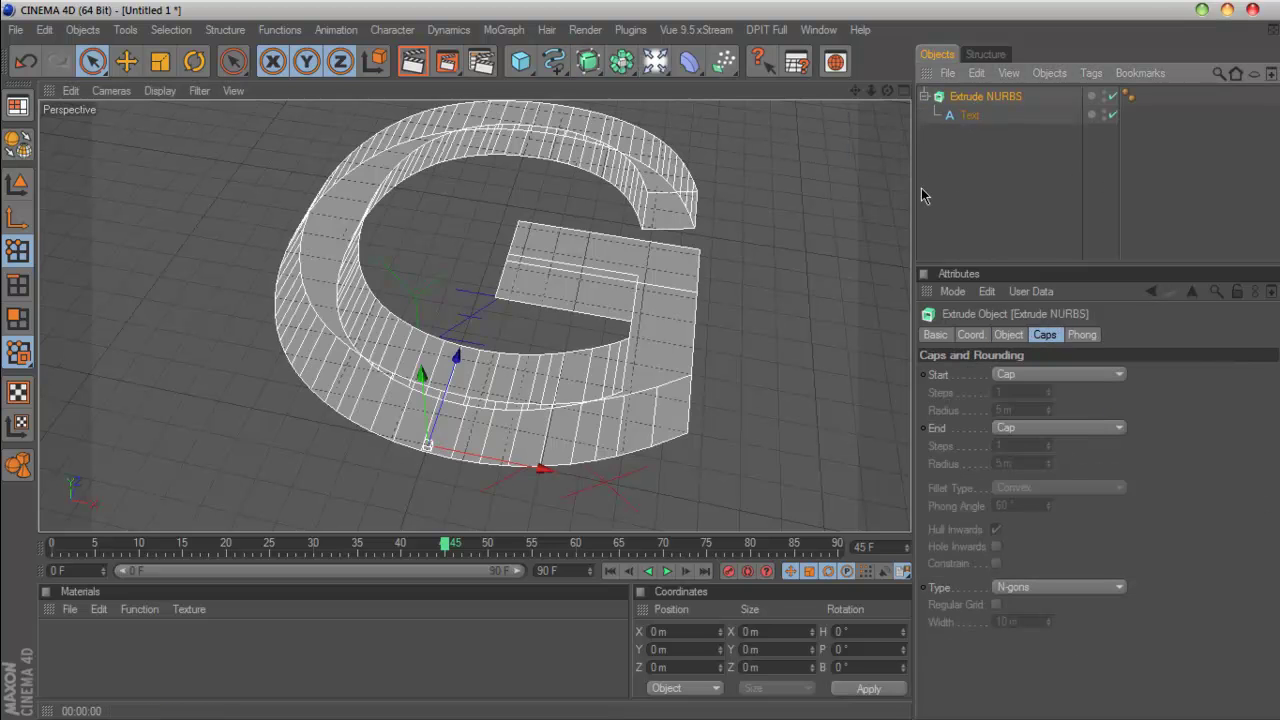
Step: Set the extrusion's movement to 0 m in X, 60 m in Y and 0 m in Z
{"action": "left_click", "coordinate": [1008, 334]}
{"action": "left_click", "coordinate": [1176, 374]}
{"action": "type", "text": "0"}
{"action": "key", "text": "Return"}
{"action": "left_click_drag", "start_coordinate": [1111, 376], "coordinate": [1009, 373]}
{"action": "type", "text": "60"}
{"action": "key", "text": "Return"}
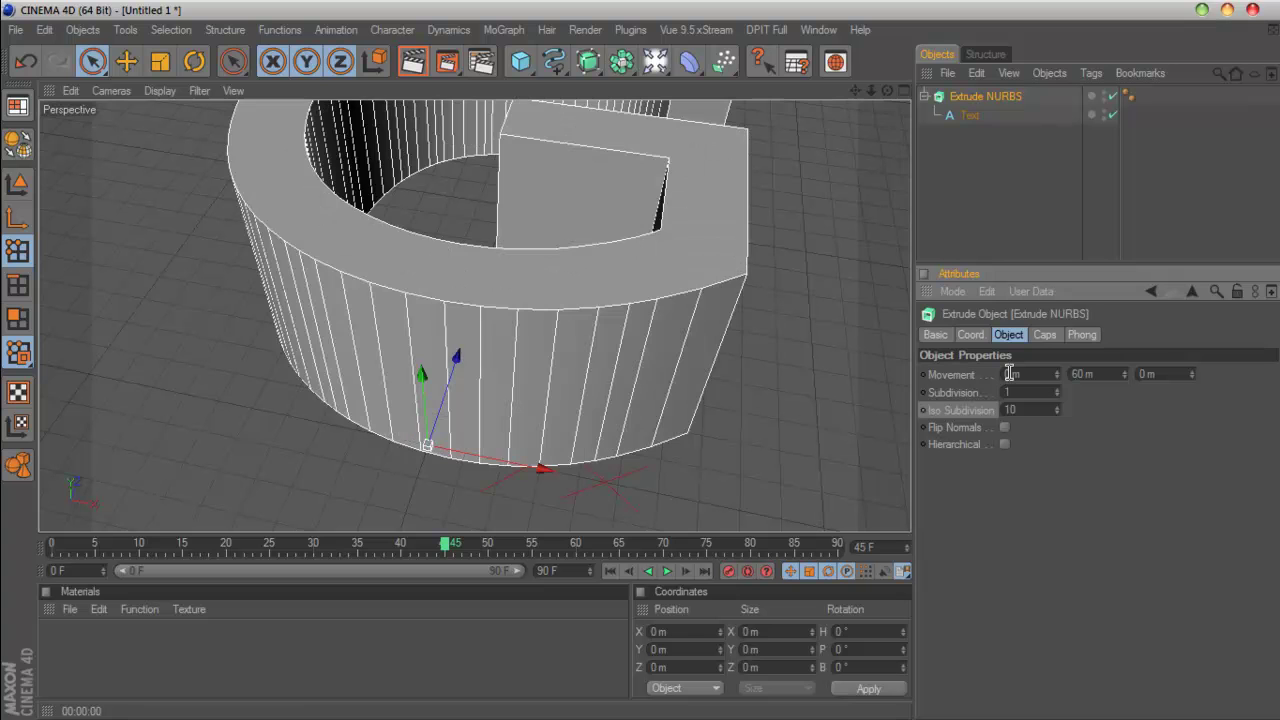
Step: Set both the start and end caps of the extruded letter to Fillet Cap
{"action": "left_click_drag", "start_coordinate": [856, 90], "coordinate": [830, 138]}
{"action": "left_click_drag", "start_coordinate": [871, 91], "coordinate": [853, 93]}
{"action": "left_click", "coordinate": [1046, 336]}
{"action": "left_click", "coordinate": [1068, 376]}
{"action": "left_click", "coordinate": [1018, 446]}
{"action": "left_click", "coordinate": [1036, 428]}
{"action": "left_click", "coordinate": [1030, 500]}
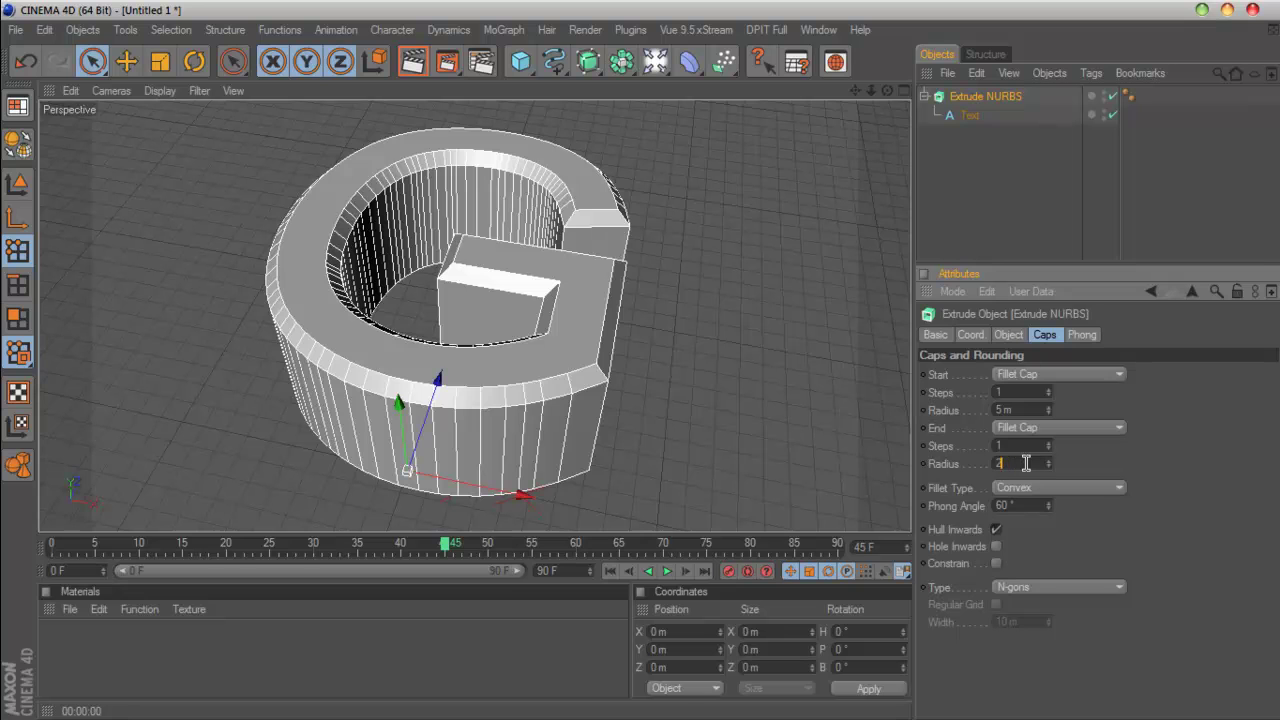
Step: Give the start and end fillet caps a radius of 2 m and 4 steps each
{"action": "double_click", "coordinate": [1037, 409]}
{"action": "type", "text": "2"}
{"action": "double_click", "coordinate": [1020, 449]}
{"action": "type", "text": "4"}
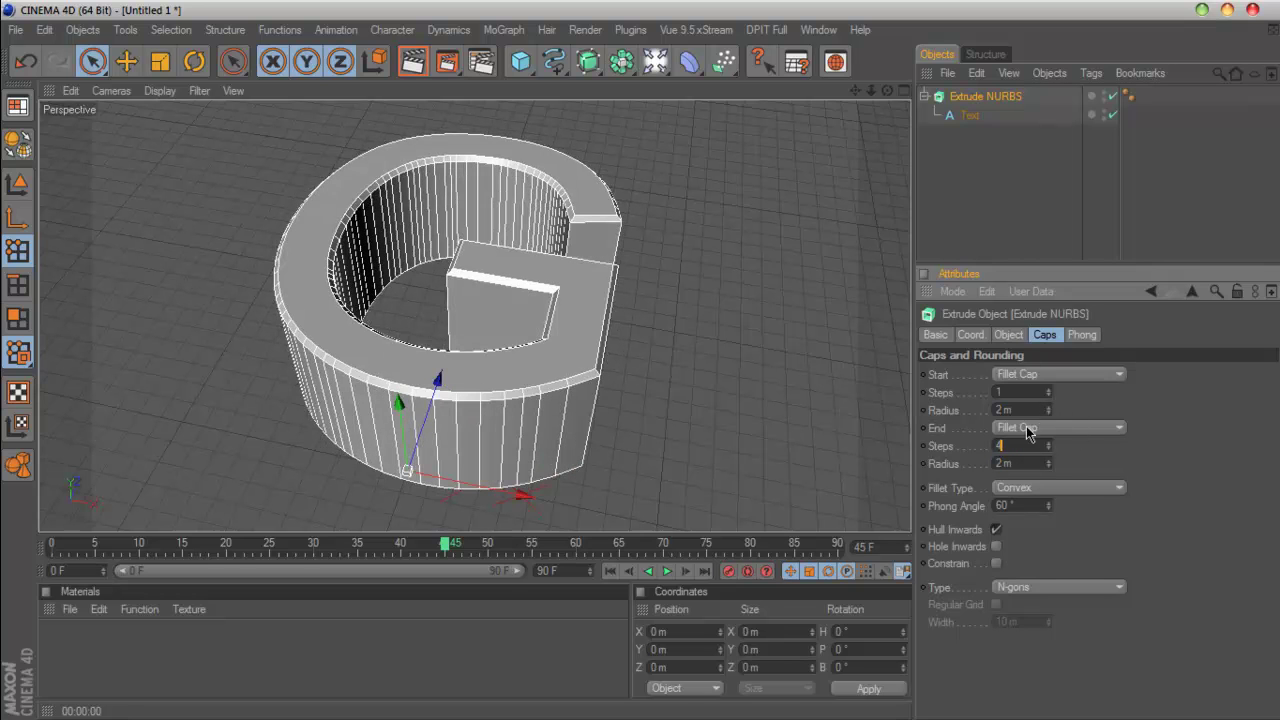
{"action": "double_click", "coordinate": [1030, 394]}
{"action": "key", "text": "Return"}
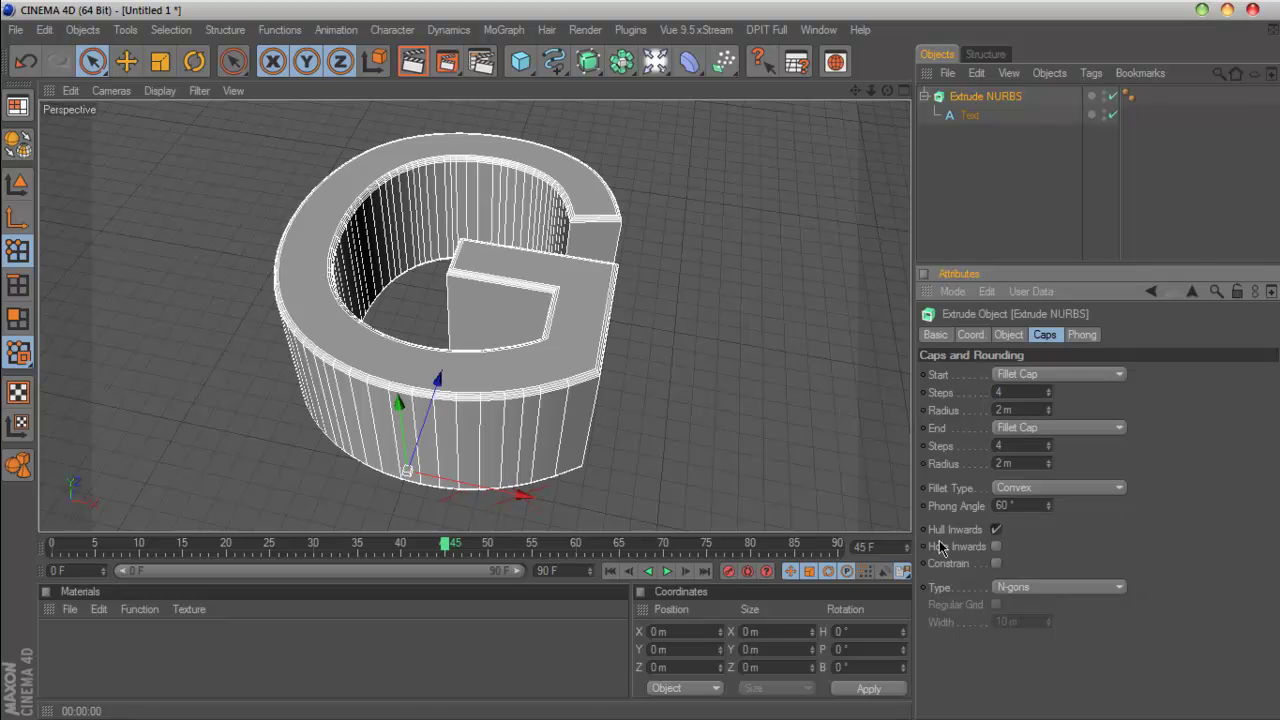
Step: Rename the Extrude NURBS object as Base Letter
{"action": "mouse_move", "coordinate": [887, 90]}
{"action": "left_mouse_down"}
{"action": "mouse_move", "coordinate": [810, 60]}
{"action": "mouse_move", "coordinate": [965, 100]}
{"action": "mouse_move", "coordinate": [887, 97]}
{"action": "left_mouse_up"}
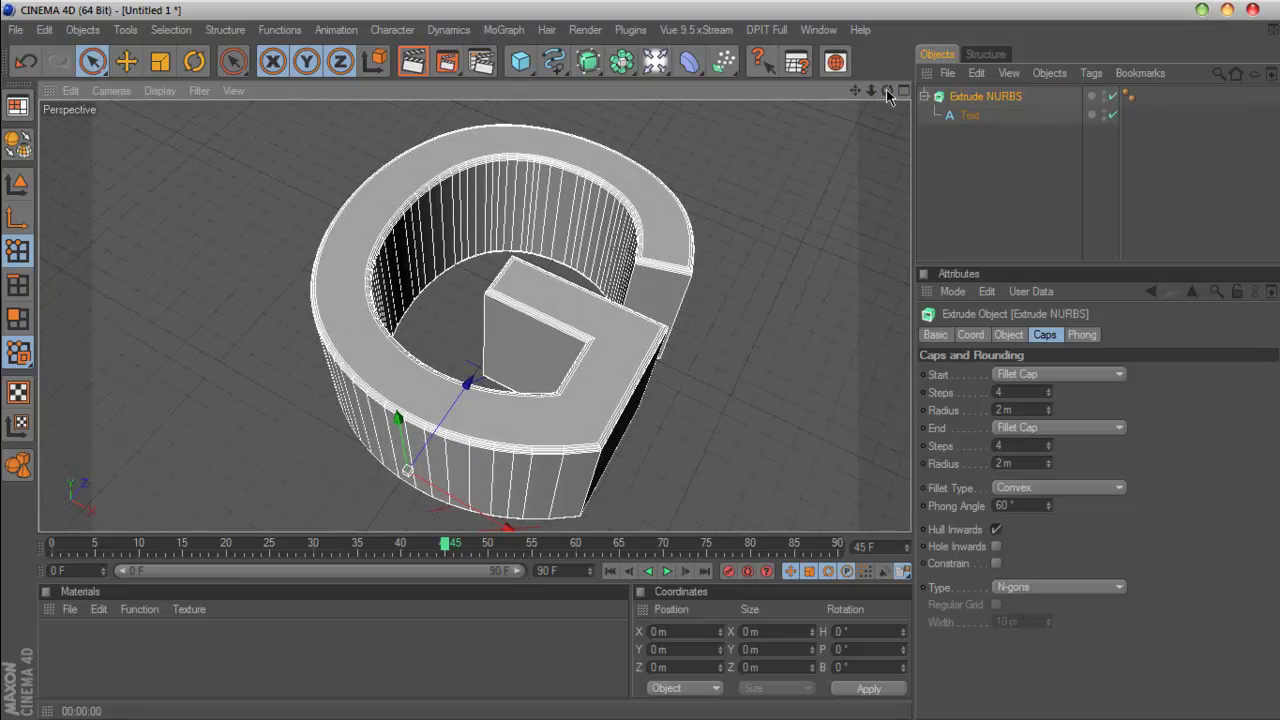
{"action": "left_click", "coordinate": [994, 189]}
{"action": "double_click", "coordinate": [970, 97]}
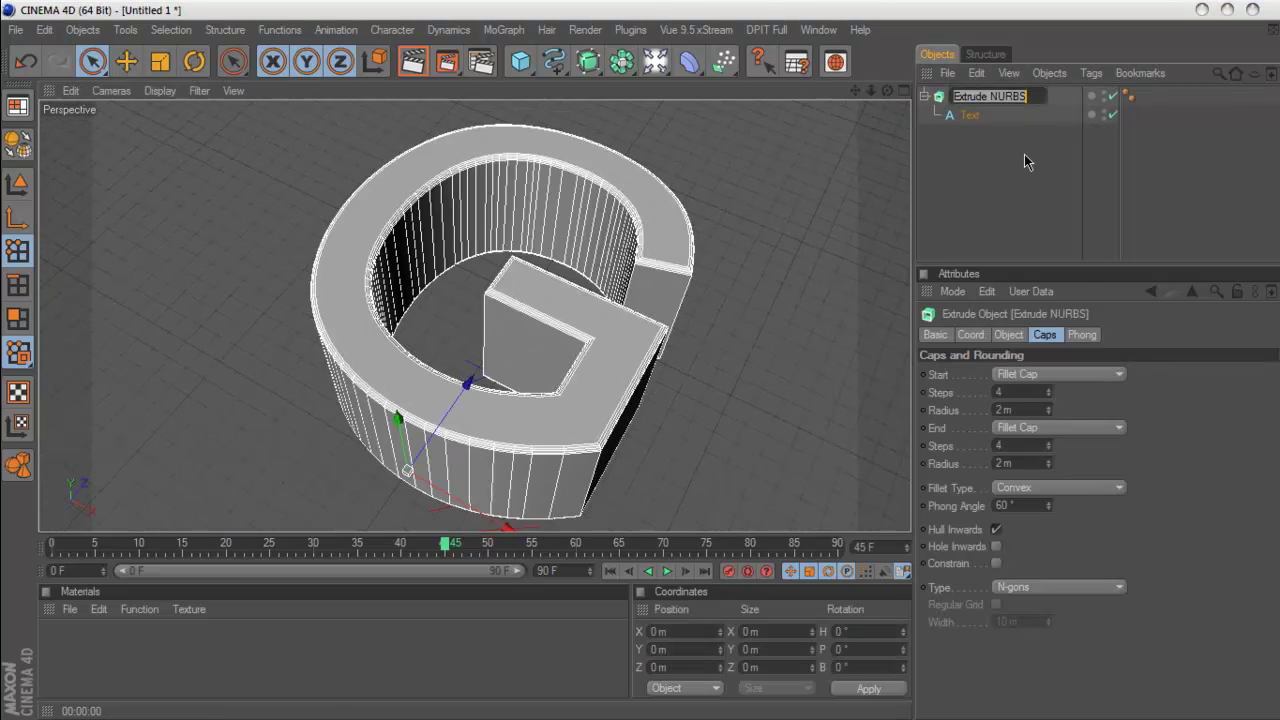
{"action": "type", "text": "Base Letter"}
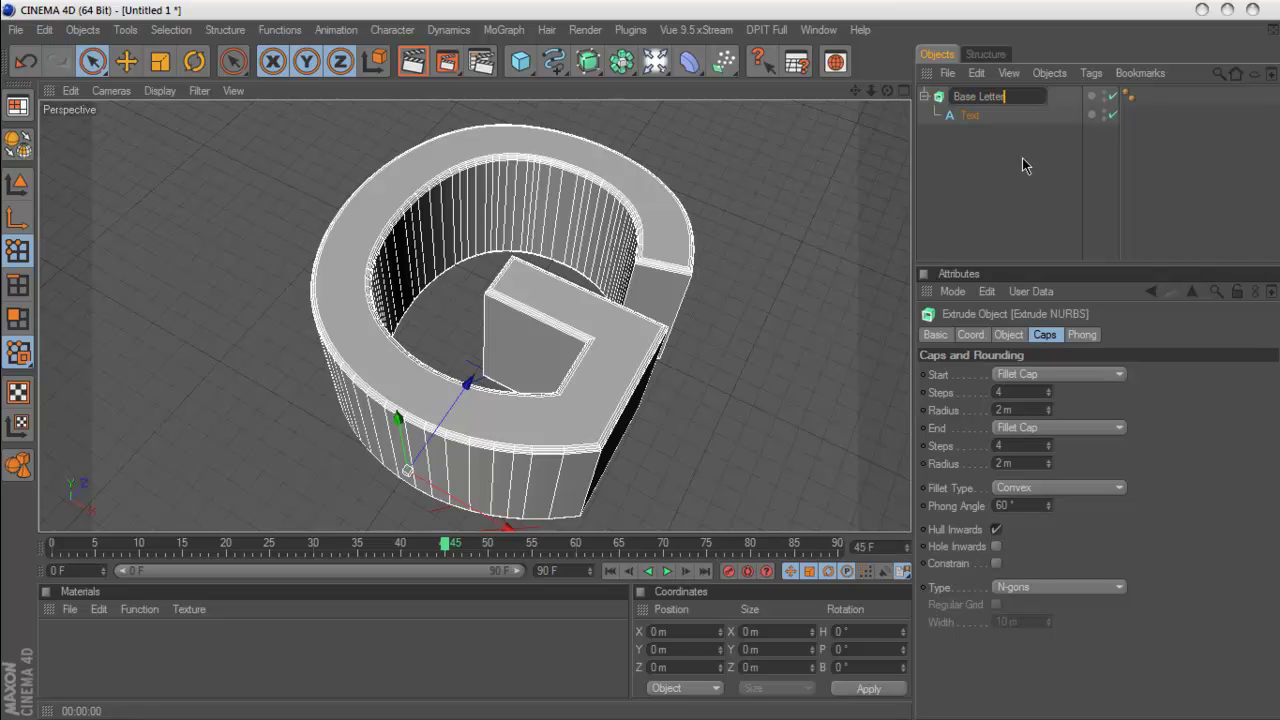
{"action": "key", "text": "Return"}
Step: Duplicate the Base Letter object and rename the copy as BaseLetter-Boole
{"action": "left_click", "coordinate": [925, 97]}
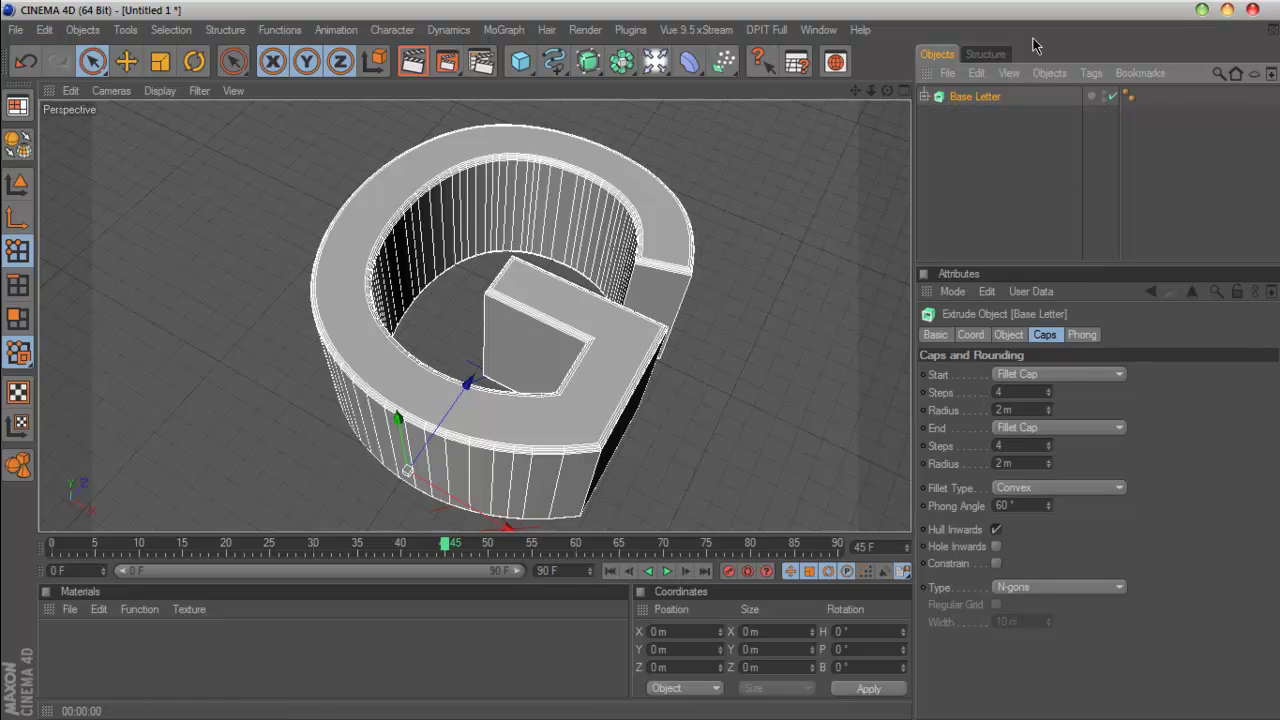
{"action": "left_click_drag", "start_coordinate": [975, 92], "coordinate": [976, 96], "text": "ctrl"}
{"action": "double_click", "coordinate": [982, 96]}
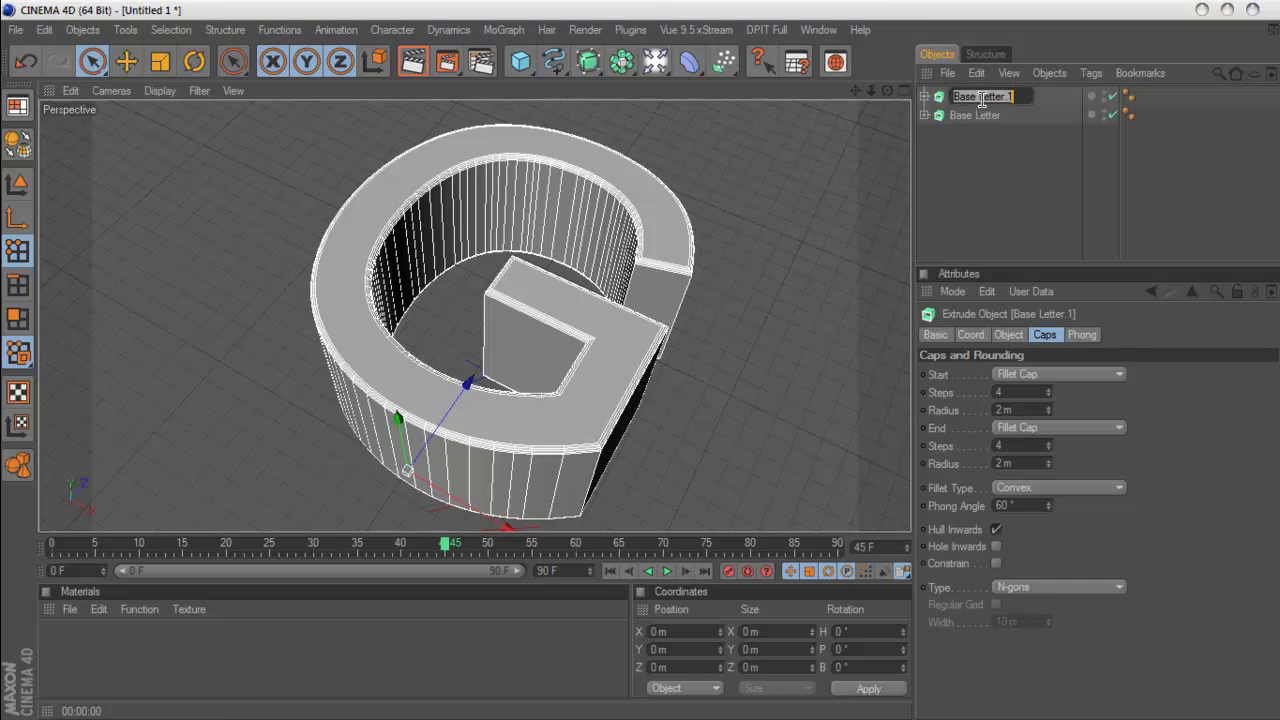
{"action": "type", "text": "BaseLetter-Boole"}
{"action": "key", "text": "Return"}
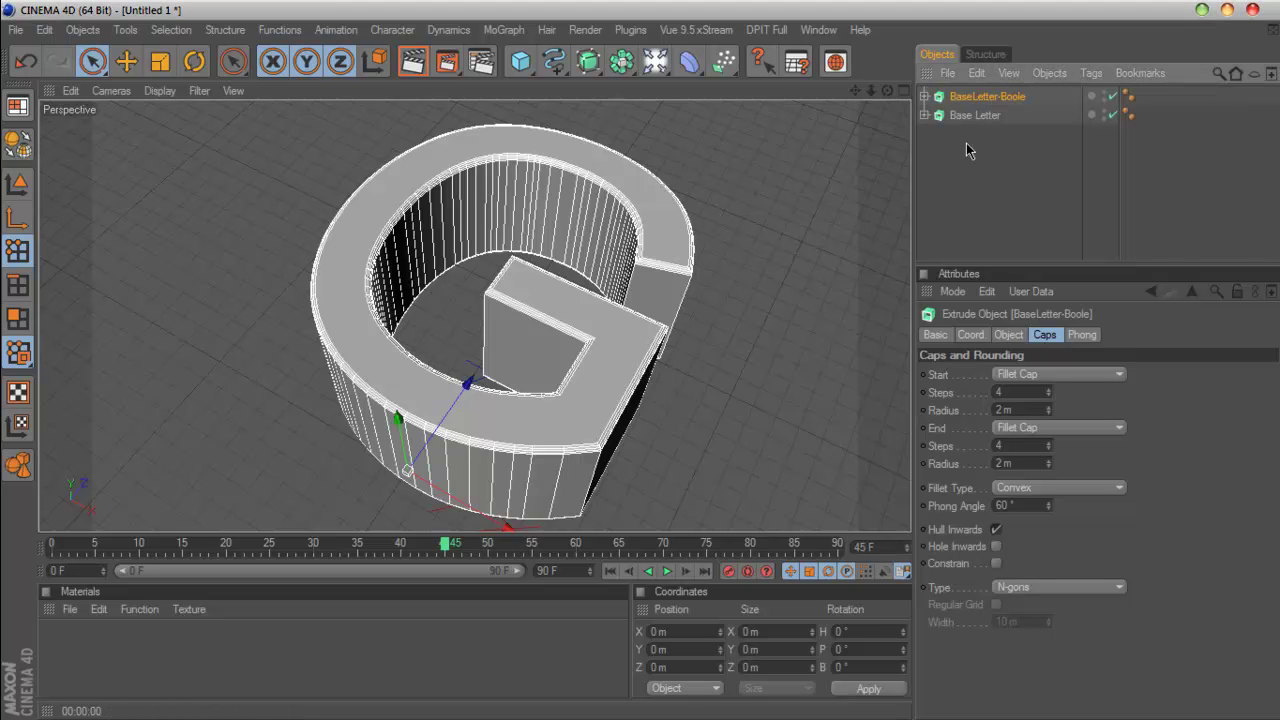
Step: Disable both extrusions, BaseLetter-Boole and Base Letter, and expand them to reveal their text splines
{"action": "left_click", "coordinate": [926, 98]}
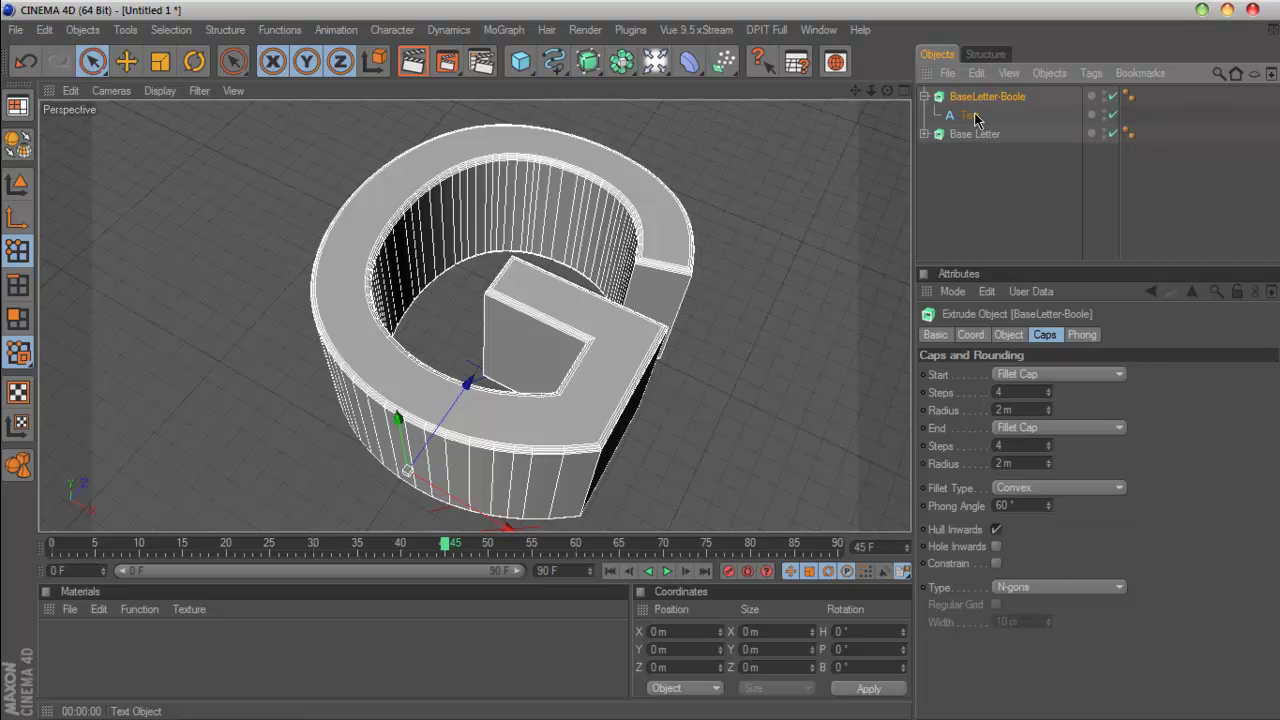
{"action": "left_click", "coordinate": [969, 115]}
{"action": "mouse_move", "coordinate": [886, 91]}
{"action": "left_mouse_down"}
{"action": "mouse_move", "coordinate": [862, 76]}
{"action": "mouse_move", "coordinate": [880, 104]}
{"action": "left_mouse_up"}
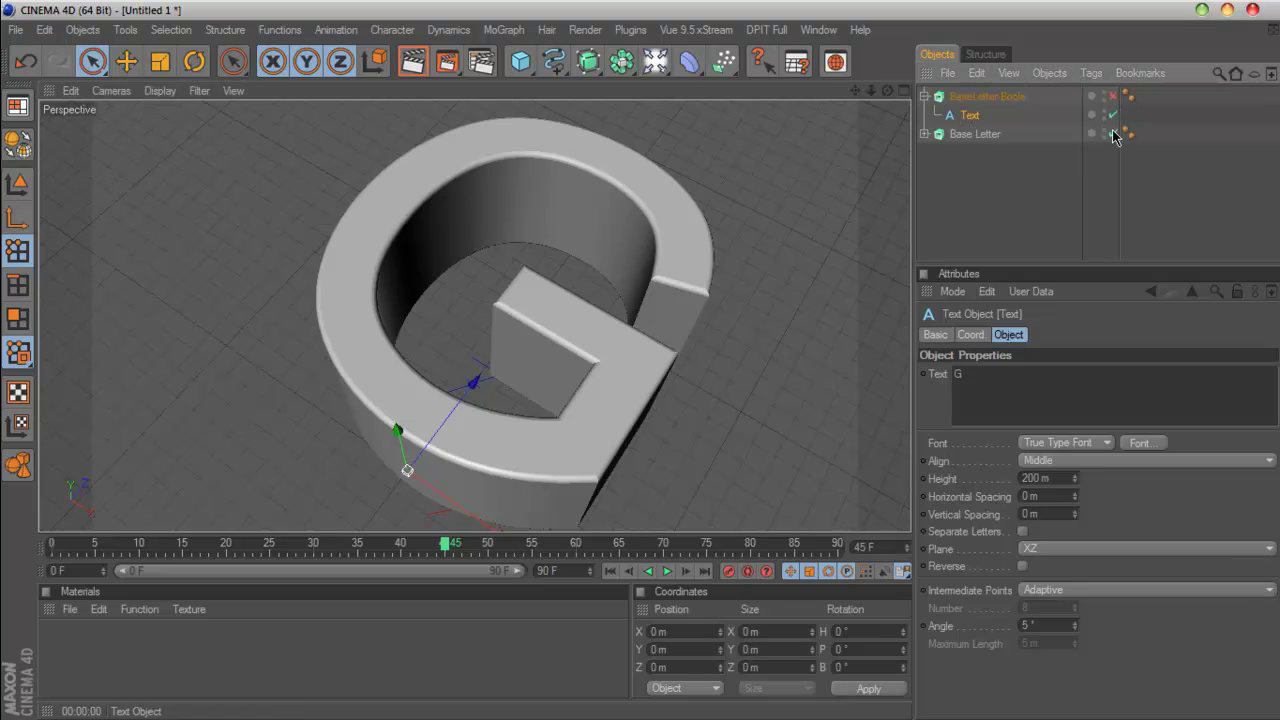
{"action": "left_click", "coordinate": [1112, 96]}
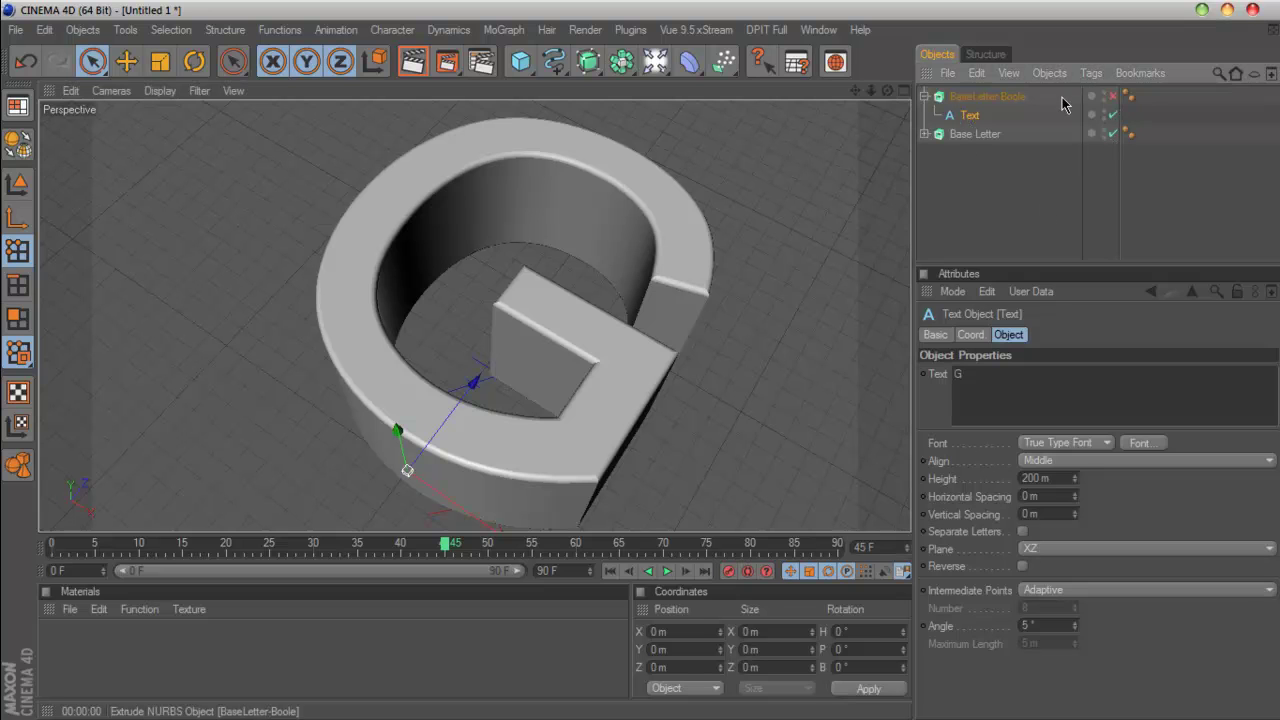
{"action": "left_click", "coordinate": [1112, 133]}
{"action": "left_click", "coordinate": [925, 134]}
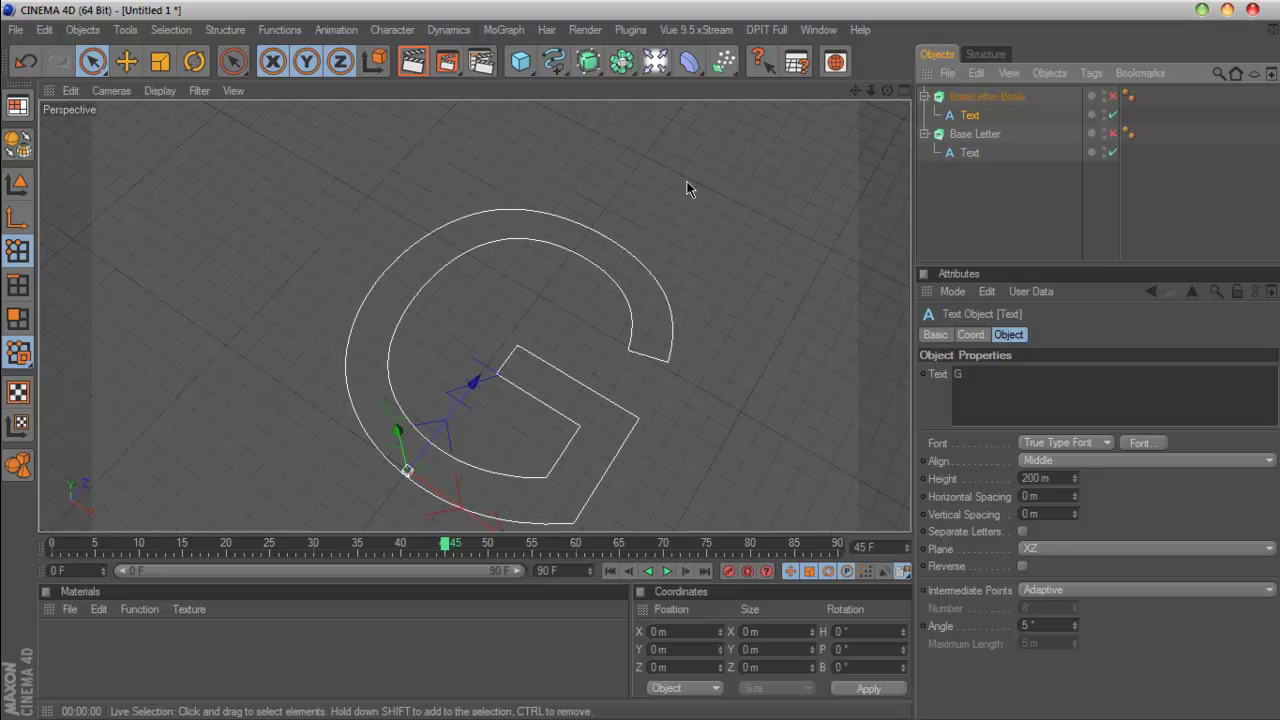
Step: Try scaling down the text spline inside BaseLetter-Boole and undo the scaling
{"action": "left_click", "coordinate": [160, 62]}
{"action": "left_click_drag", "start_coordinate": [516, 402], "coordinate": [623, 387]}
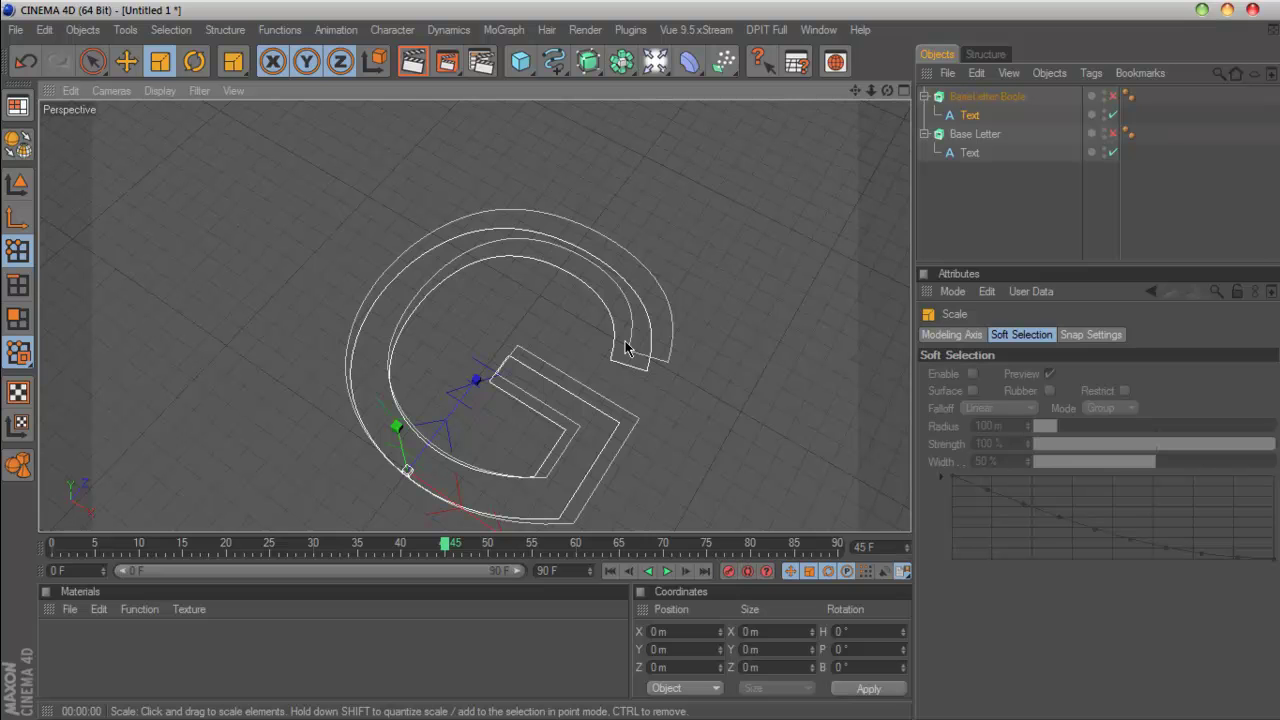
{"action": "key", "text": "ctrl+z"}
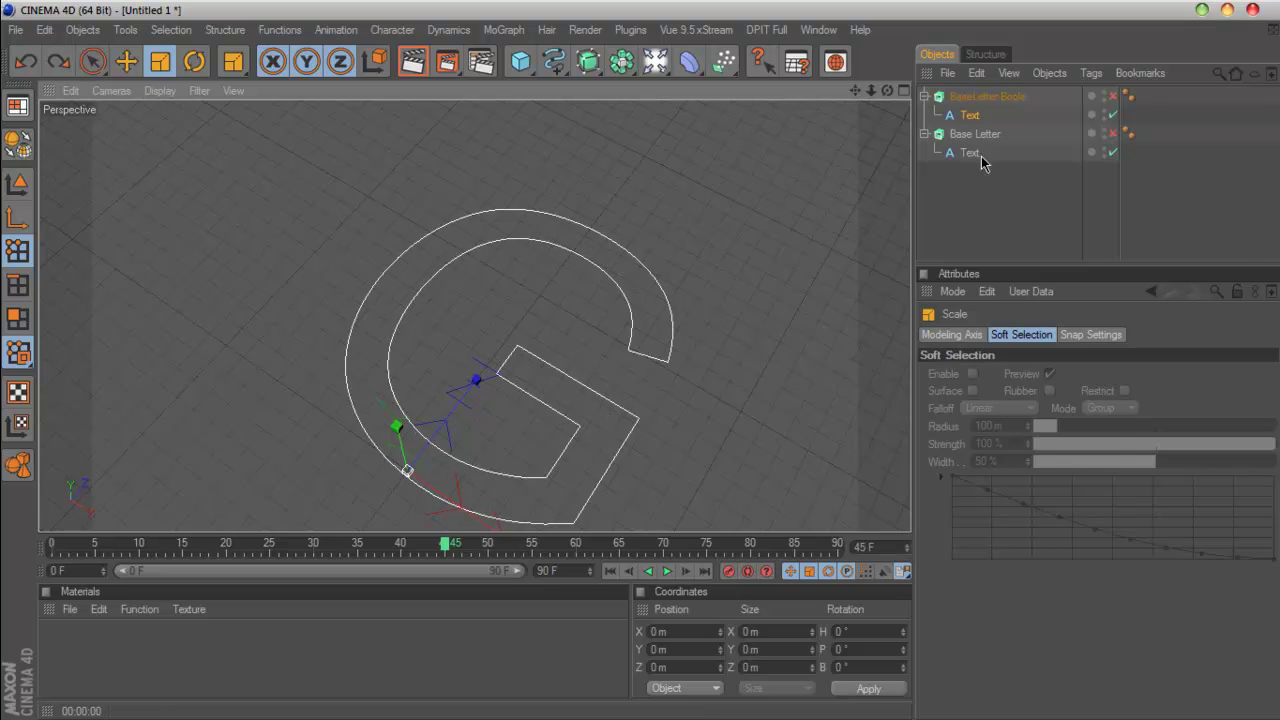
Step: Try a different height for the BaseLetter-Boole text and restore it to 200 m
{"action": "left_click", "coordinate": [969, 116]}
{"action": "left_click", "coordinate": [1045, 479]}
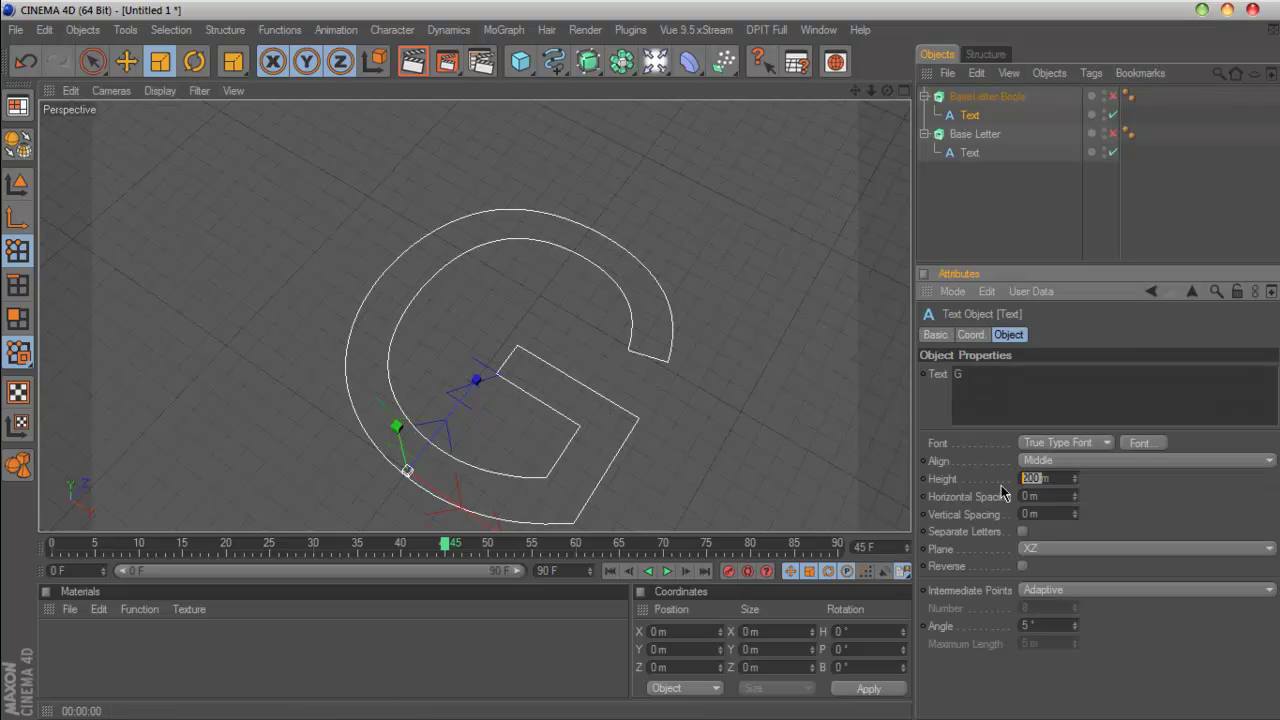
{"action": "left_click_drag", "start_coordinate": [1075, 481], "coordinate": [905, 481]}
{"action": "type", "text": "200"}
{"action": "key", "text": "Return"}
Step: Convert the text objects inside both extrusions into editable splines
{"action": "left_click", "coordinate": [966, 153]}
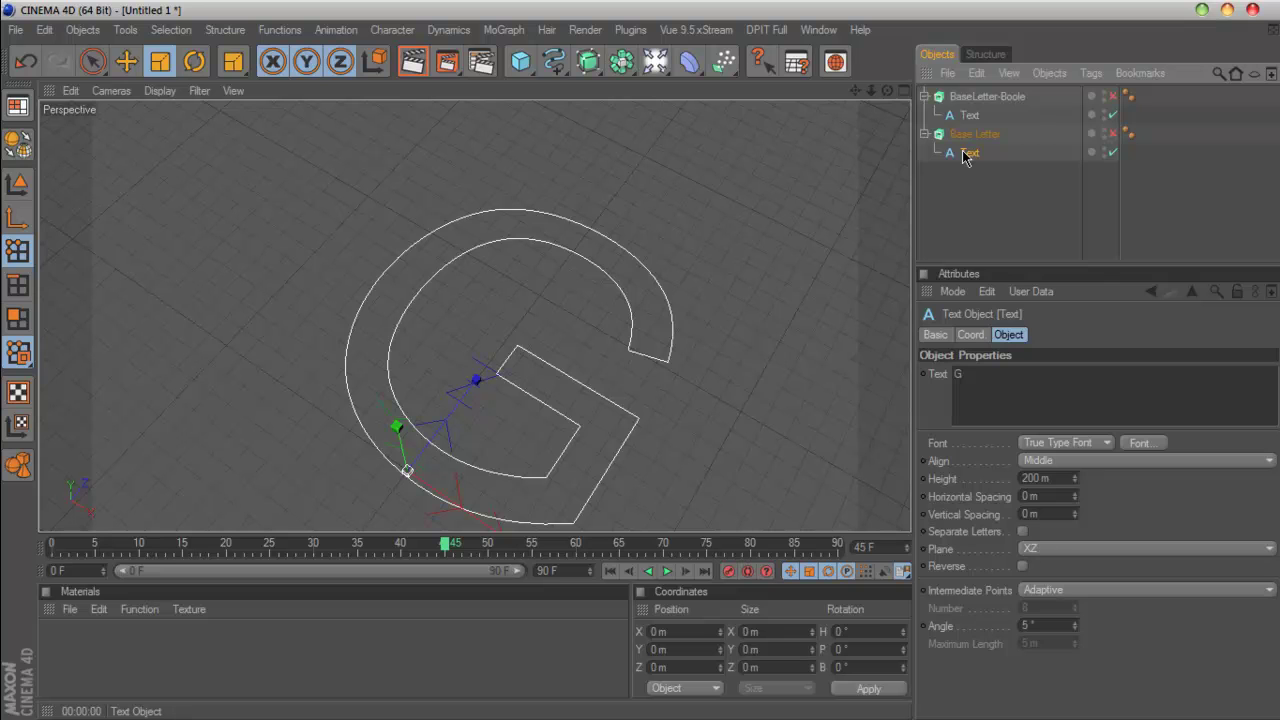
{"action": "key", "text": "c"}
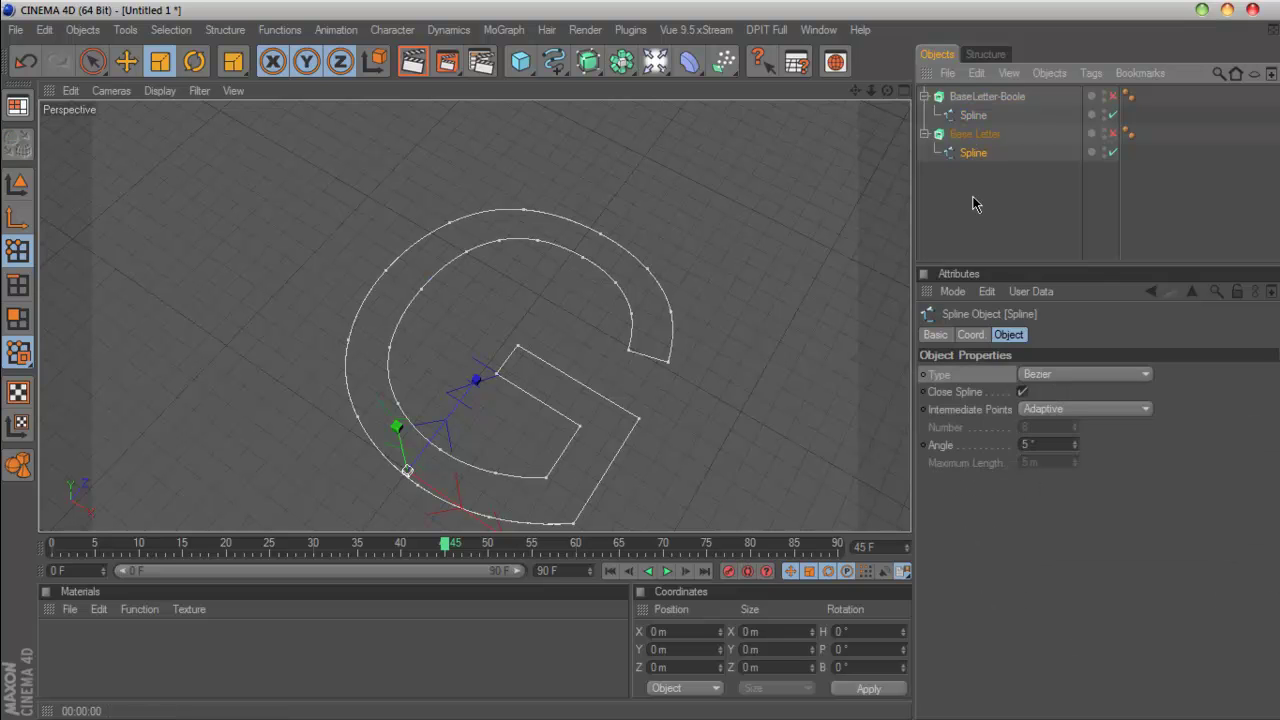
{"action": "left_click", "coordinate": [970, 210]}
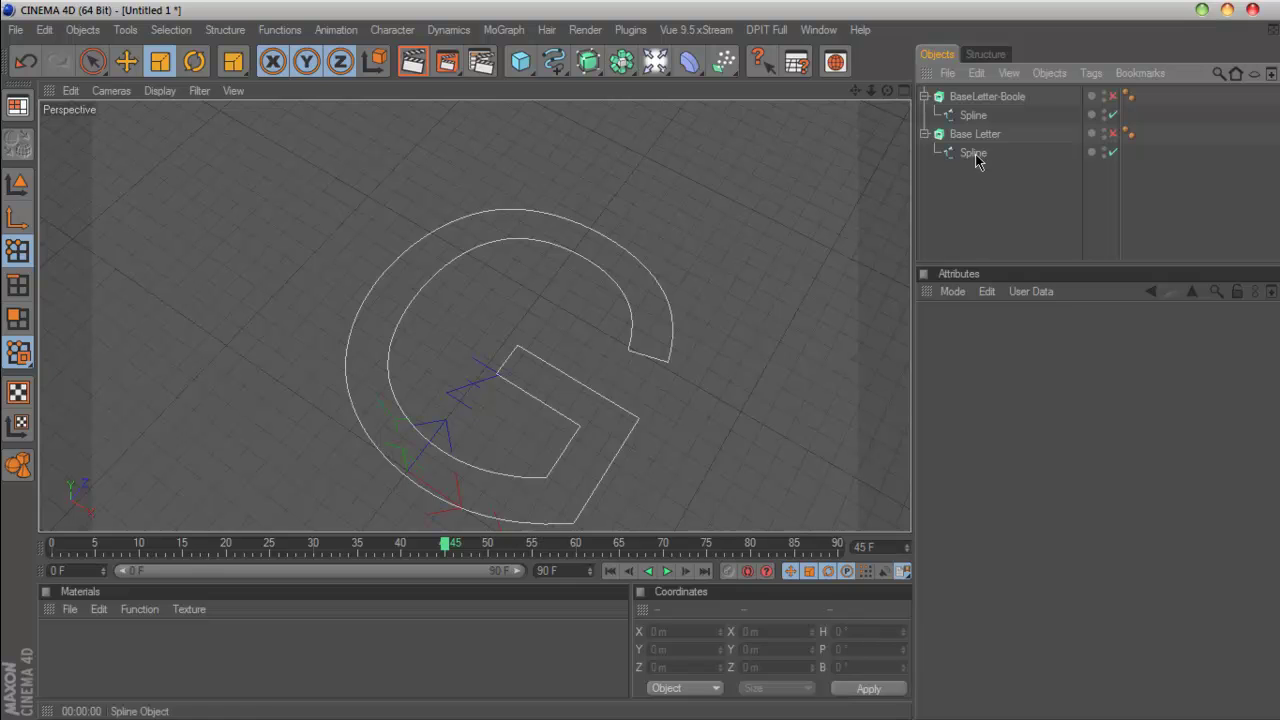
Step: Set the BaseLetter-Boole spline's intermediate points to Natural with a number of 16
{"action": "left_click", "coordinate": [976, 117]}
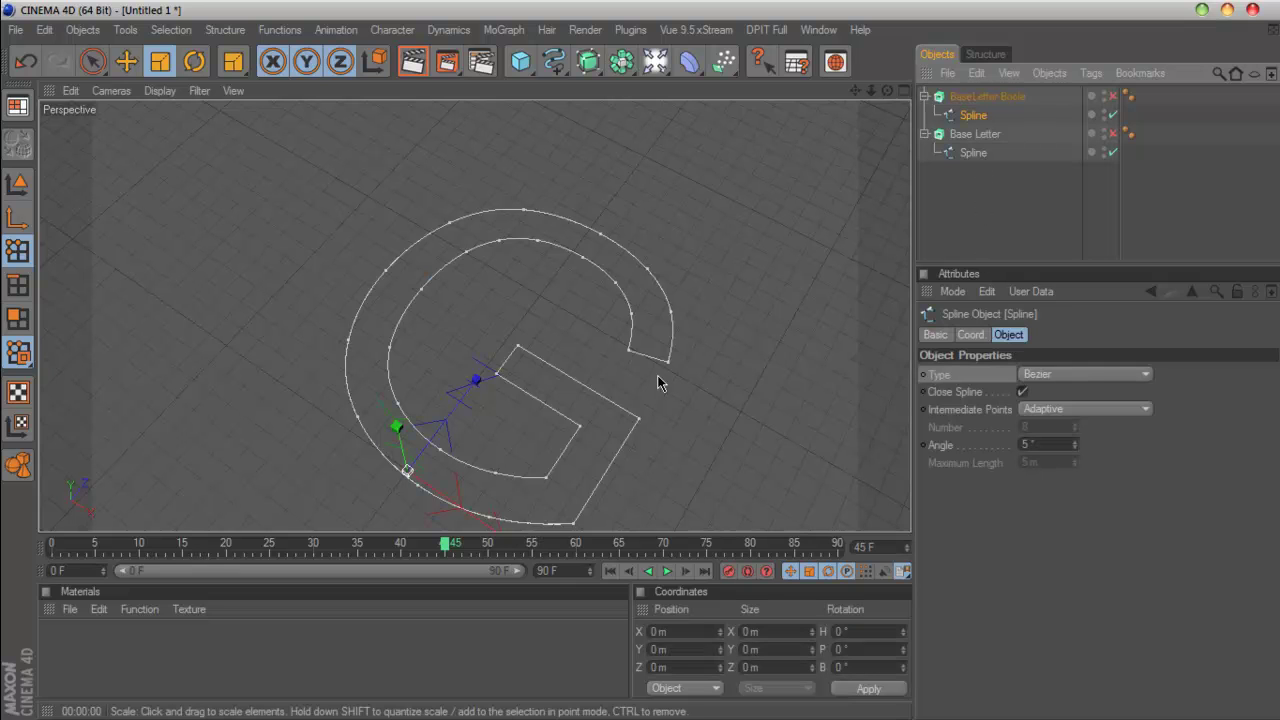
{"action": "left_click", "coordinate": [1064, 409]}
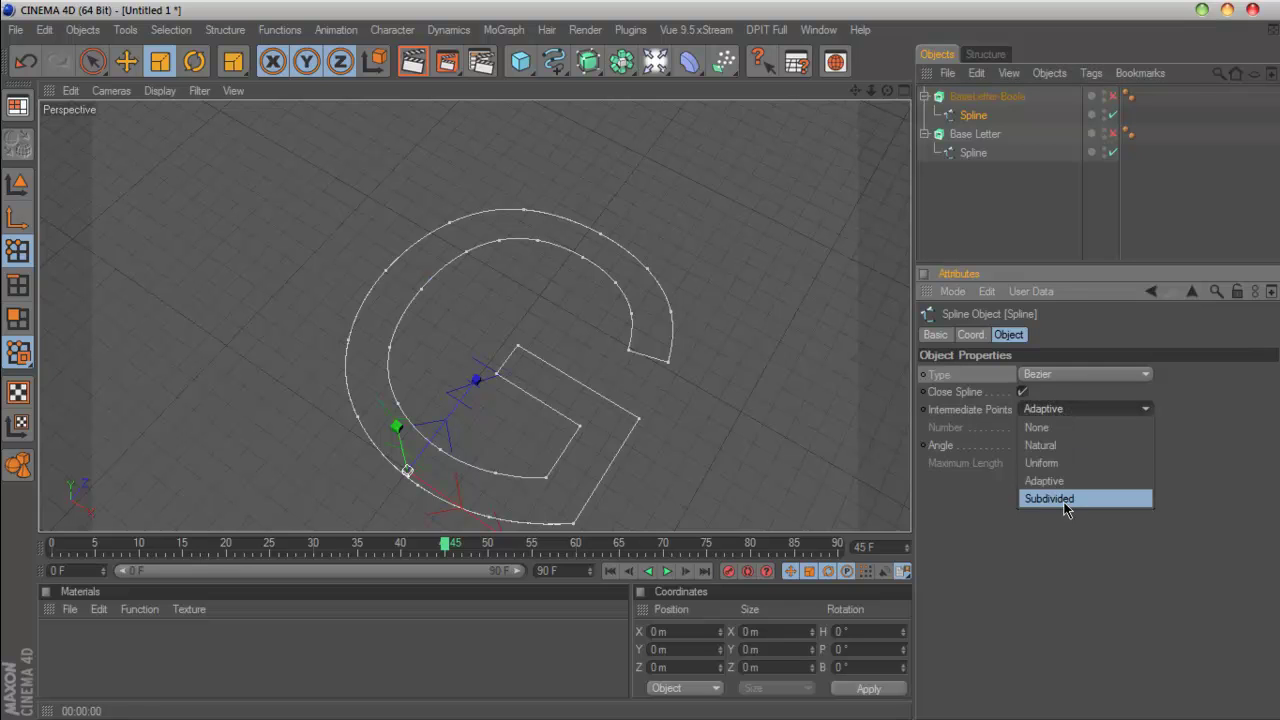
{"action": "left_click", "coordinate": [1066, 509]}
{"action": "left_click", "coordinate": [1062, 409]}
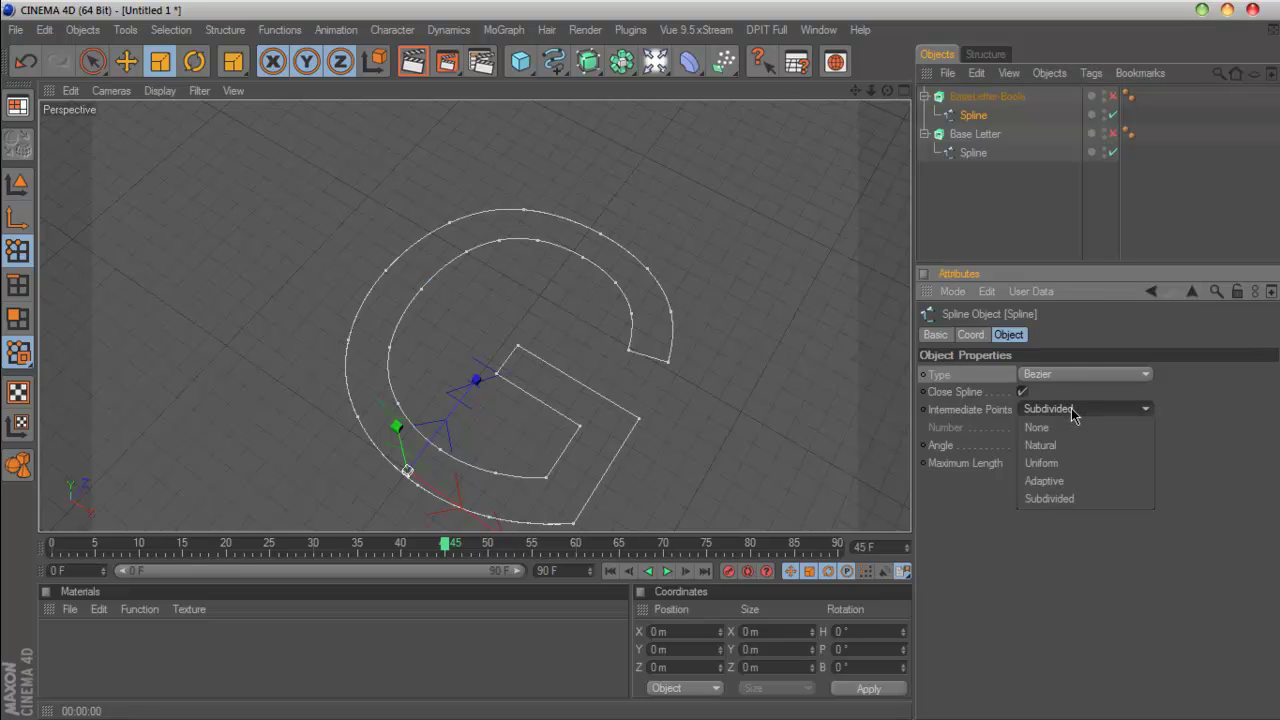
{"action": "left_click", "coordinate": [1070, 447]}
{"action": "left_click_drag", "start_coordinate": [1076, 428], "coordinate": [1075, 424]}
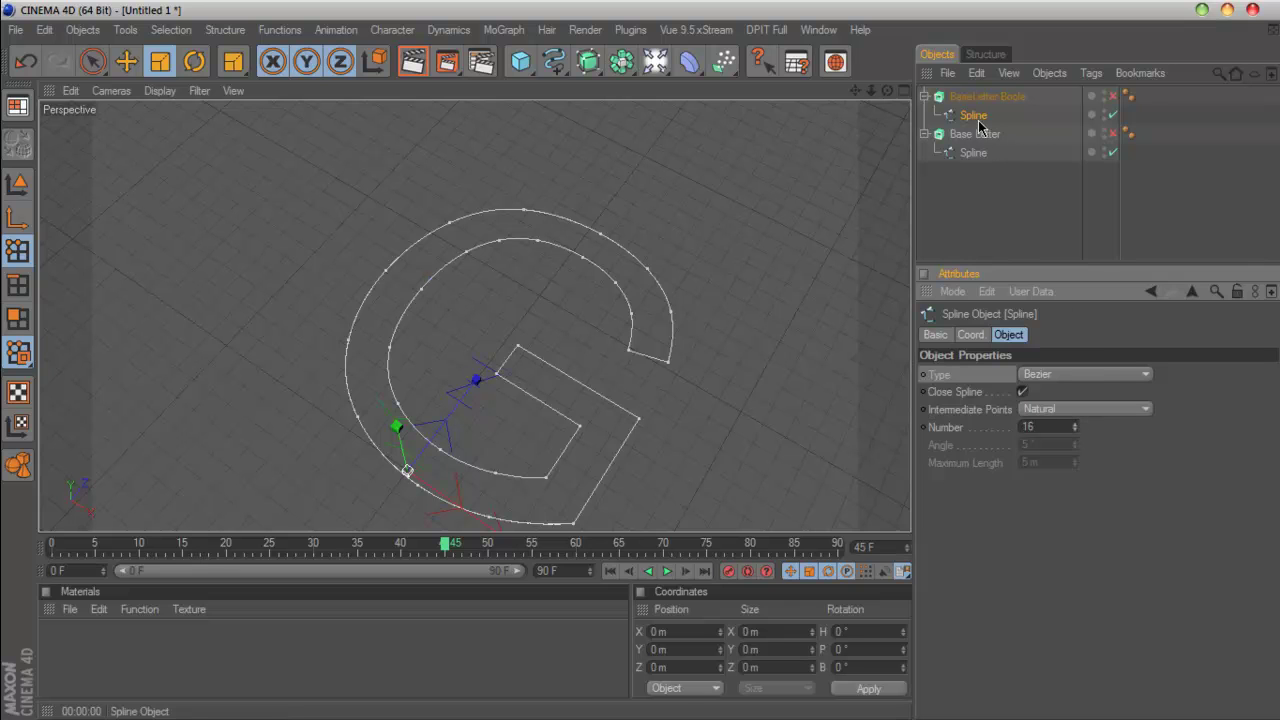
Step: Set the Base Letter spline's intermediate points to Natural and increase their number
{"action": "left_click", "coordinate": [971, 157]}
{"action": "left_click", "coordinate": [1072, 410]}
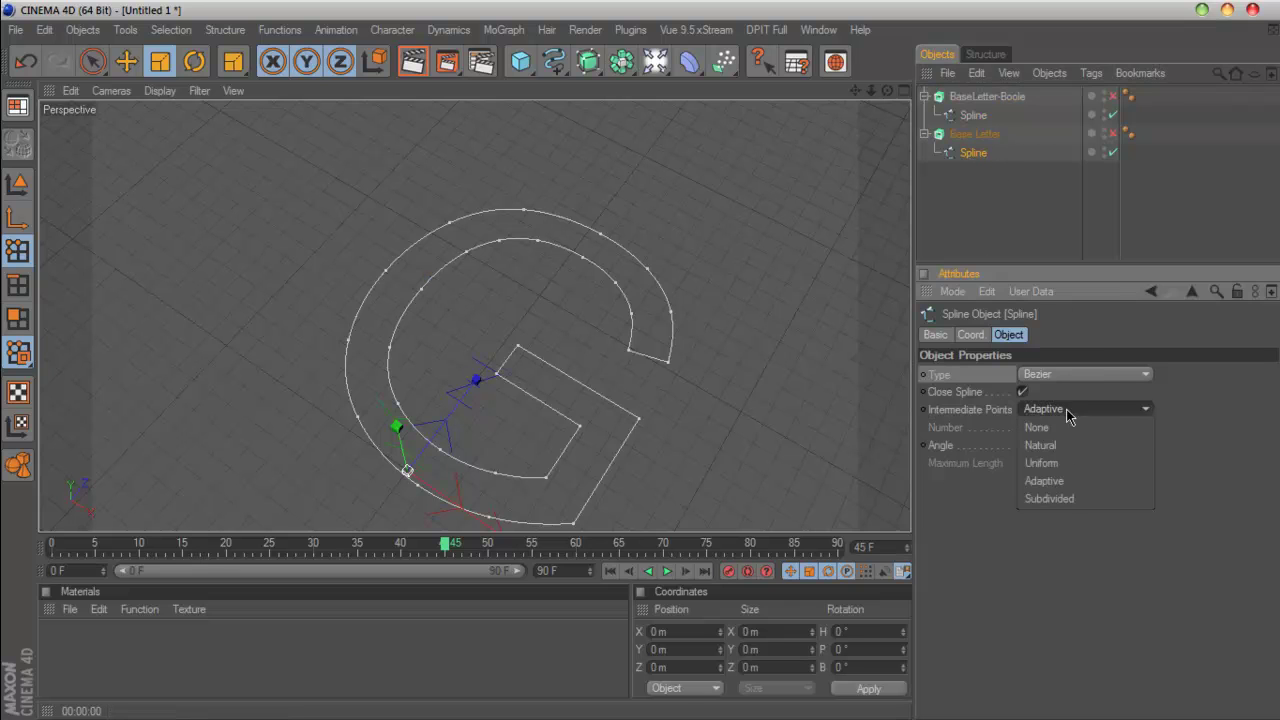
{"action": "left_click", "coordinate": [1064, 446]}
{"action": "left_click_drag", "start_coordinate": [1076, 429], "coordinate": [1076, 427]}
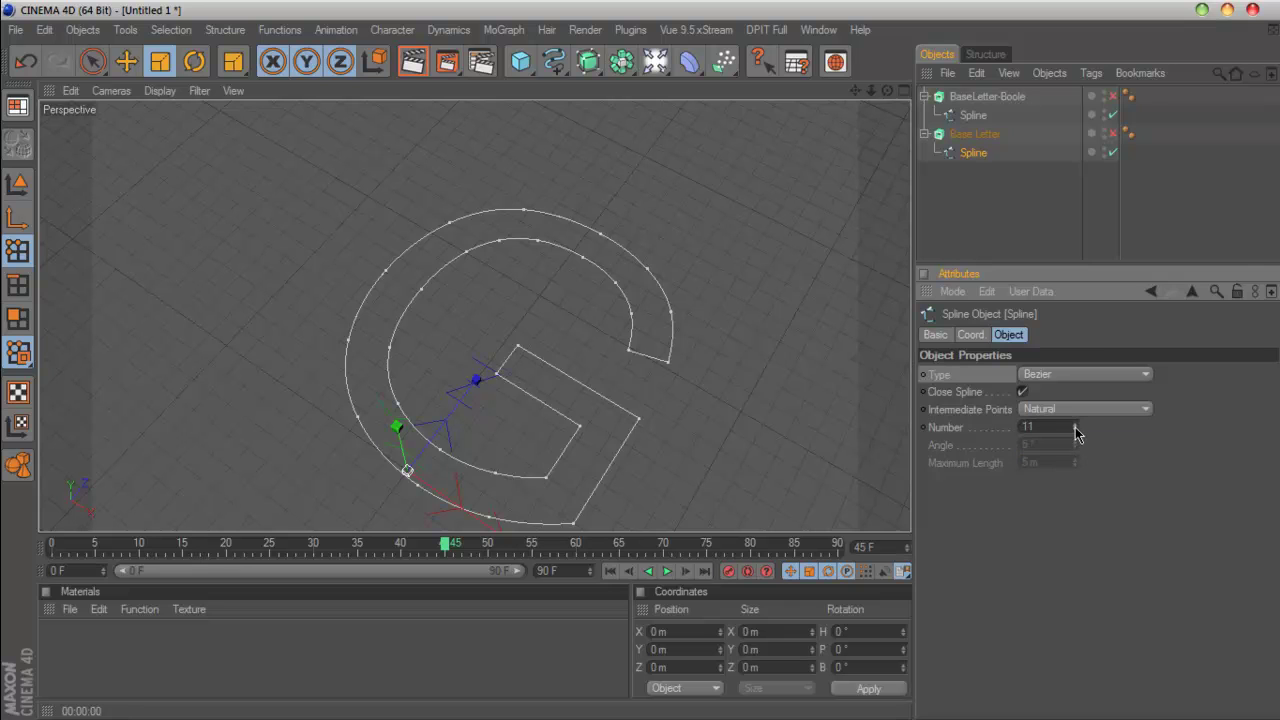
{"action": "left_click", "coordinate": [1023, 246]}
{"action": "left_click", "coordinate": [975, 155]}
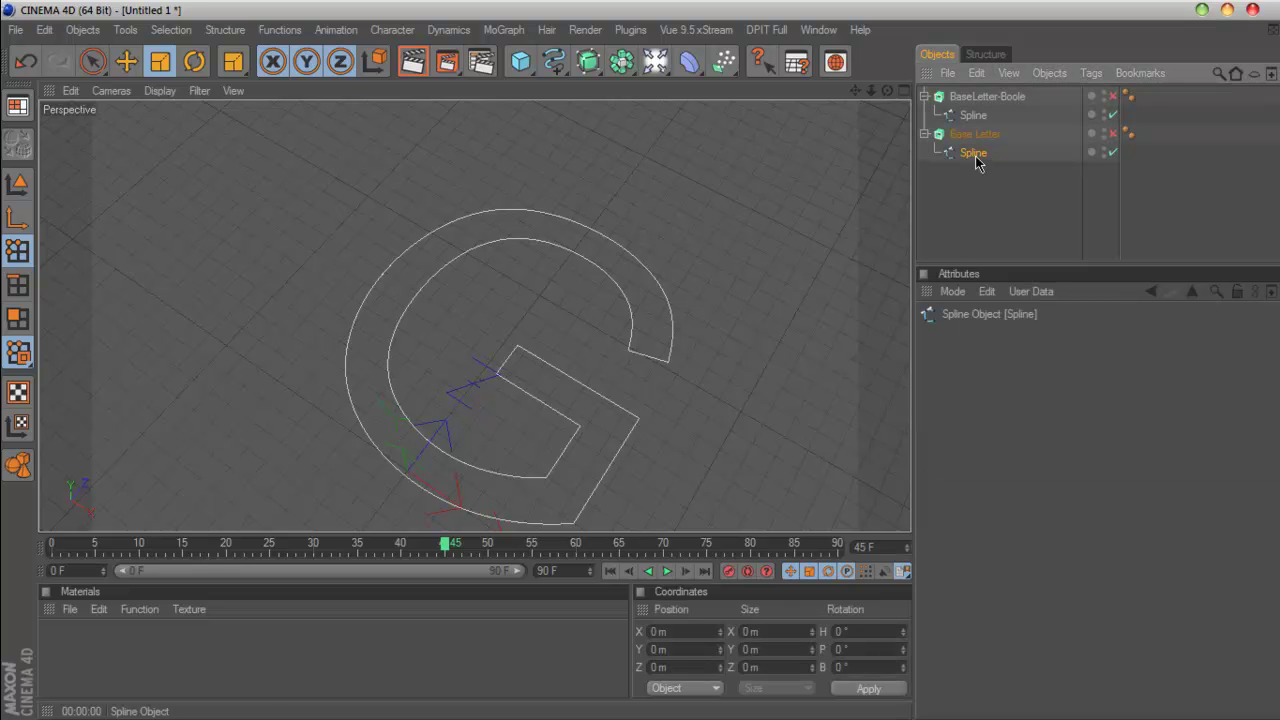
Step: Preview the Base Letter and BaseLetter-Boole extrusions in turn, switching each off again
{"action": "left_click", "coordinate": [1113, 135]}
{"action": "left_click", "coordinate": [1113, 135]}
{"action": "left_click", "coordinate": [1111, 97]}
{"action": "left_click", "coordinate": [1111, 97]}
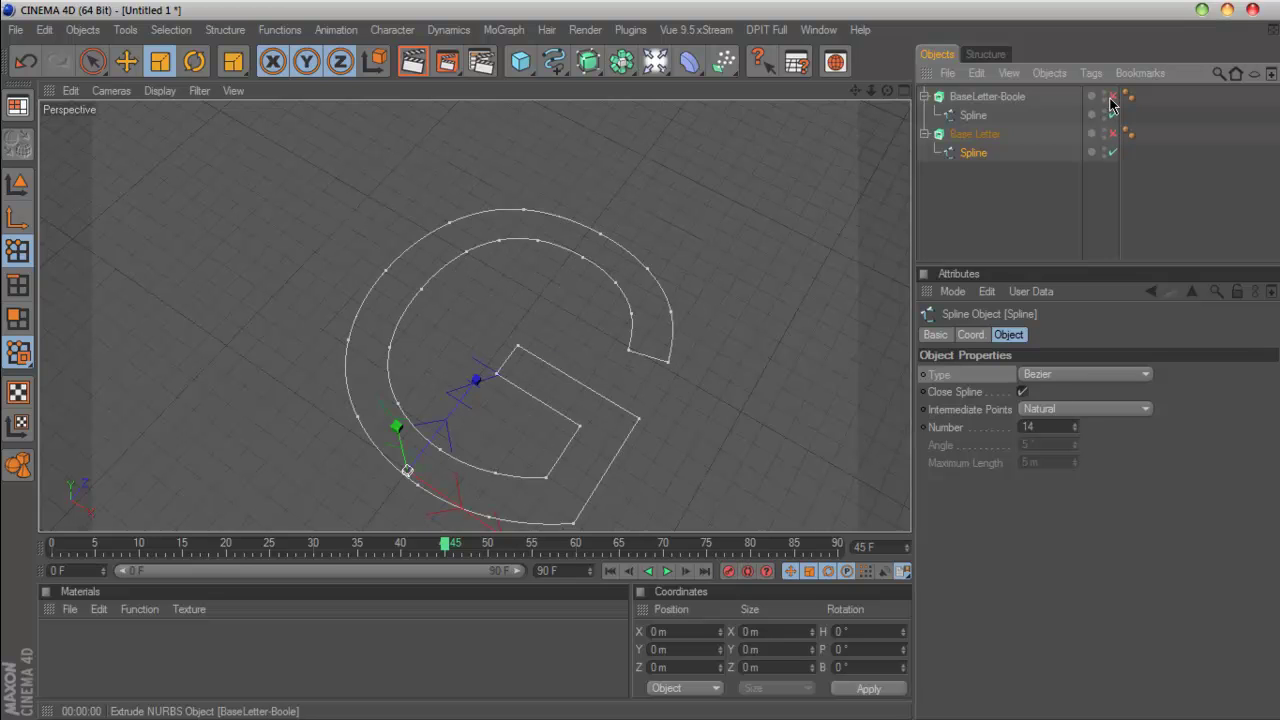
{"action": "left_click", "coordinate": [1016, 212]}
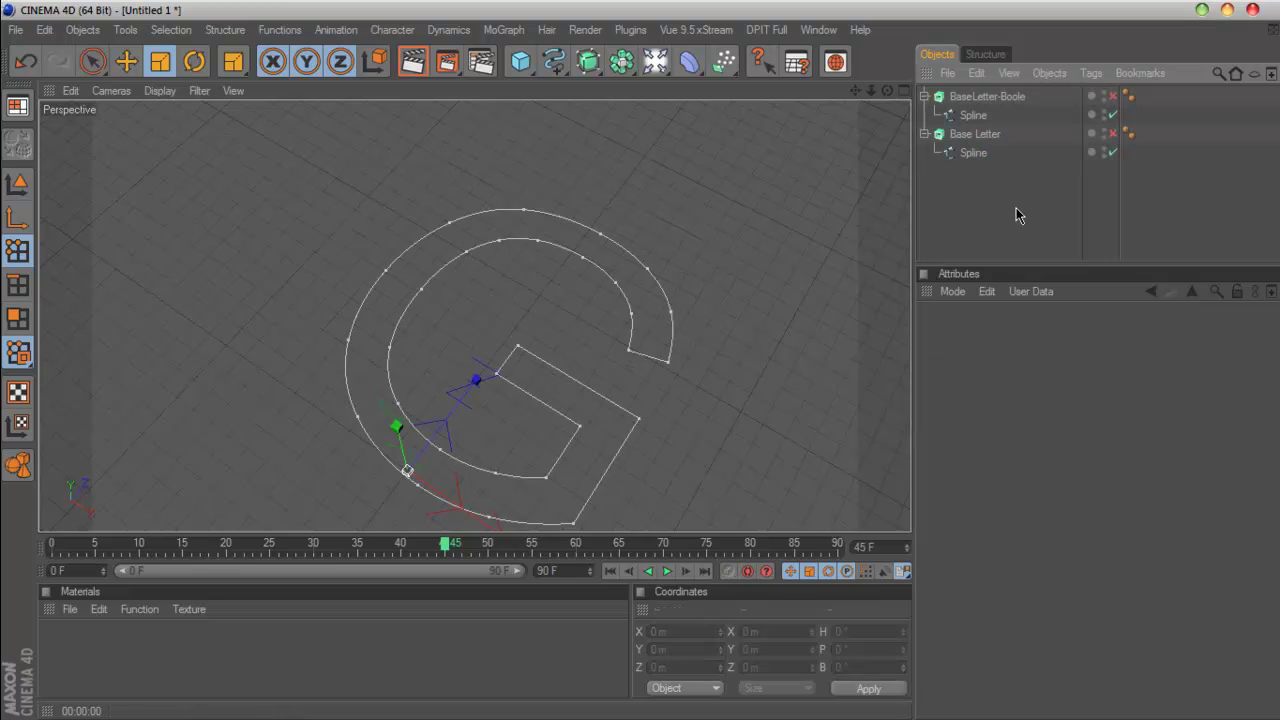
Step: Switch off the Base Letter spline and select the BaseLetter-Boole spline
{"action": "left_click", "coordinate": [972, 116]}
{"action": "left_click", "coordinate": [1112, 152]}
{"action": "left_click", "coordinate": [983, 214]}
{"action": "left_click", "coordinate": [972, 115]}
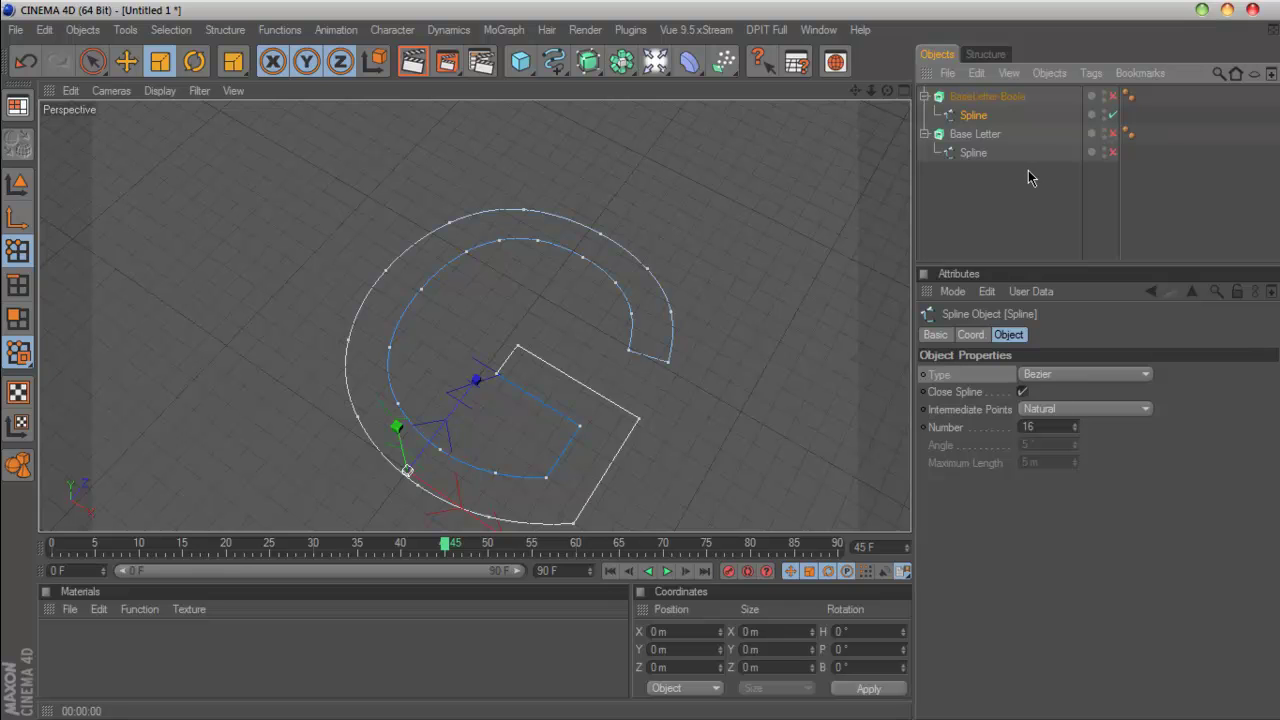
Step: Switch the Base Letter extrusion and its spline back on to view the extruded letter
{"action": "left_click", "coordinate": [980, 138]}
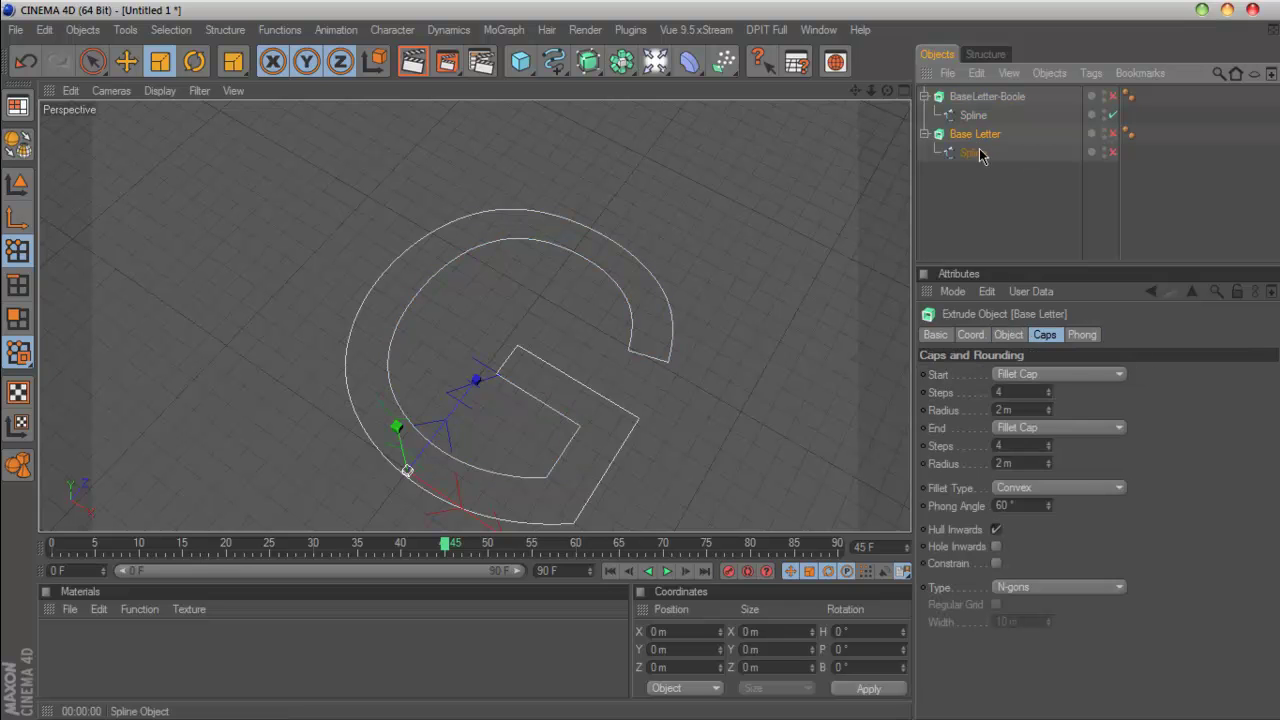
{"action": "left_click", "coordinate": [925, 134]}
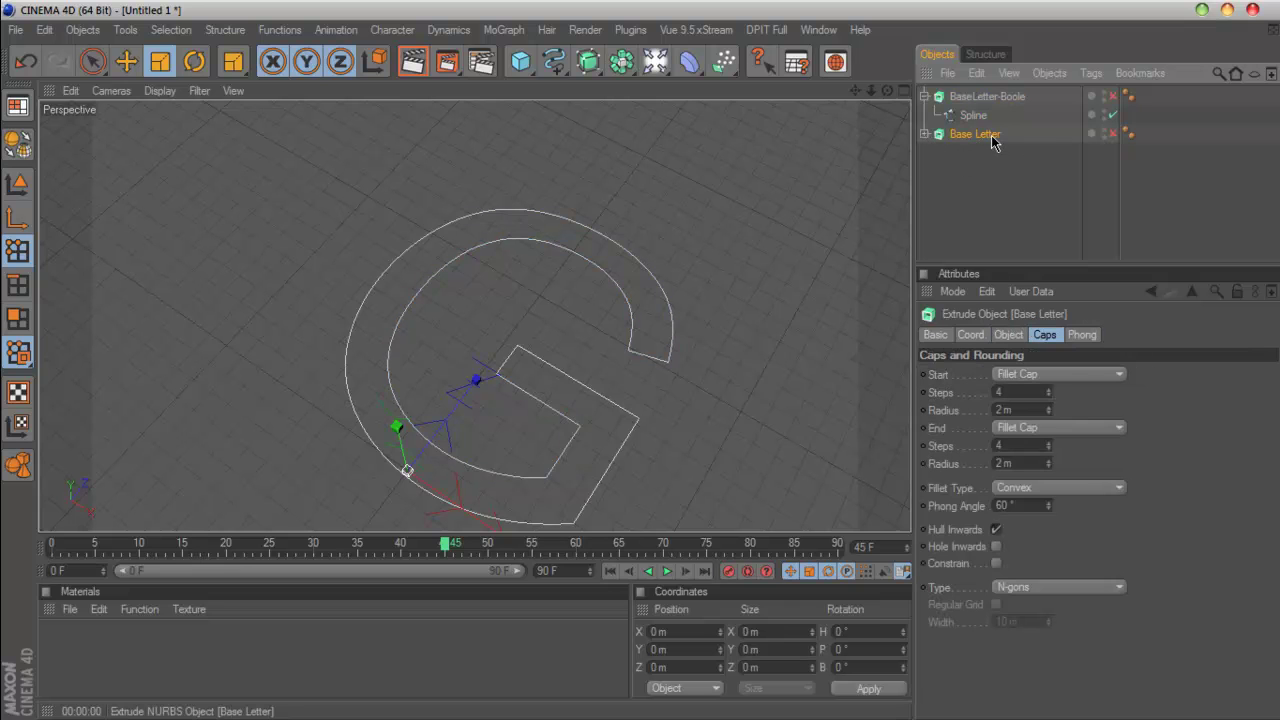
{"action": "left_click", "coordinate": [992, 98]}
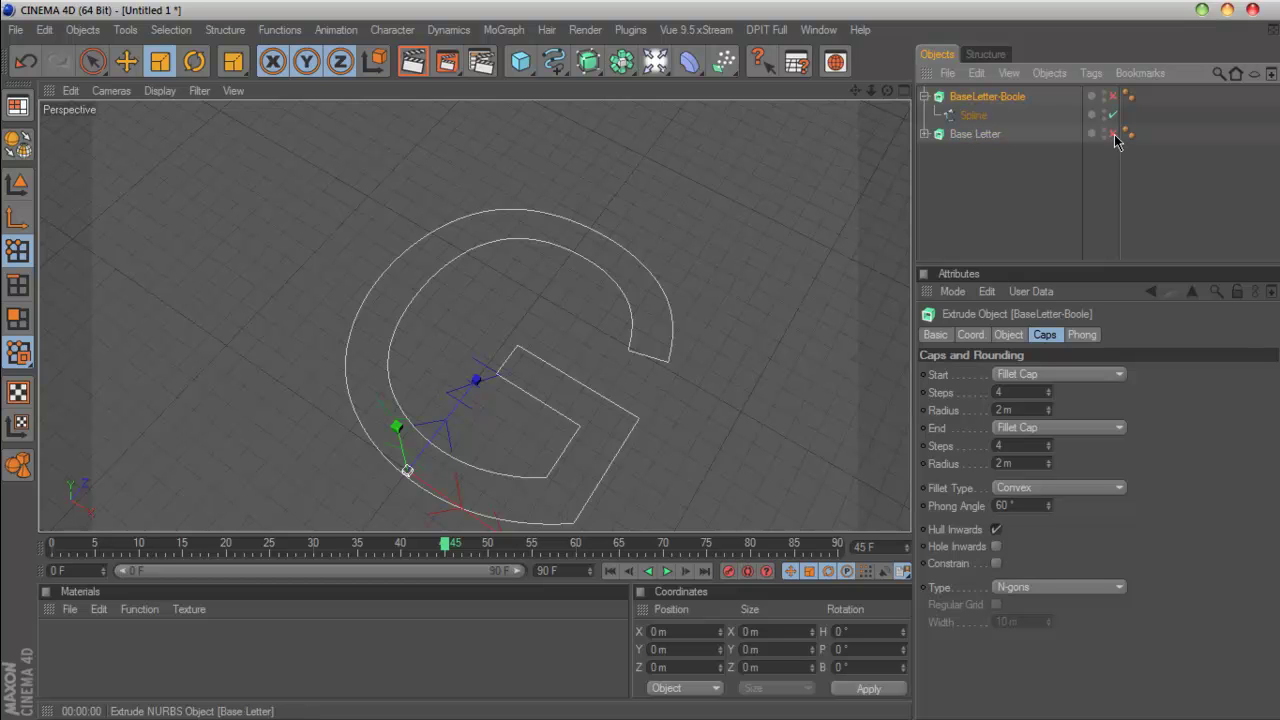
{"action": "left_click", "coordinate": [925, 134]}
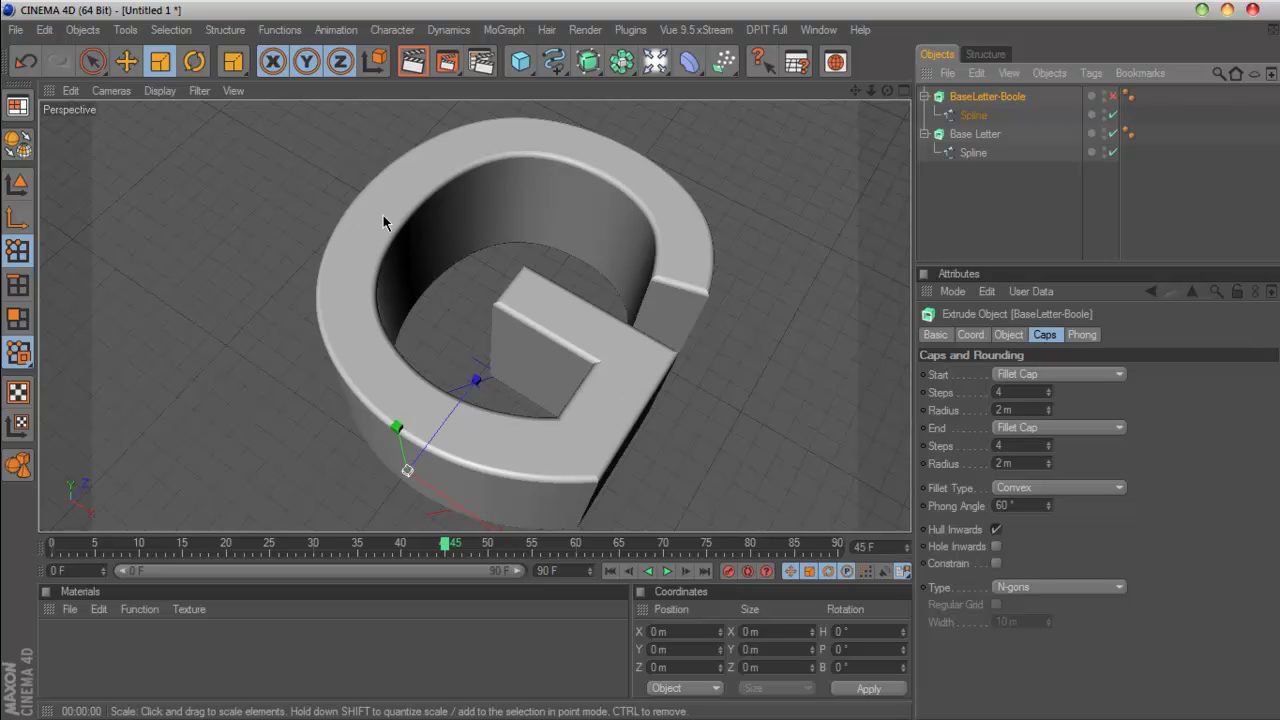
{"action": "left_click", "coordinate": [925, 134]}
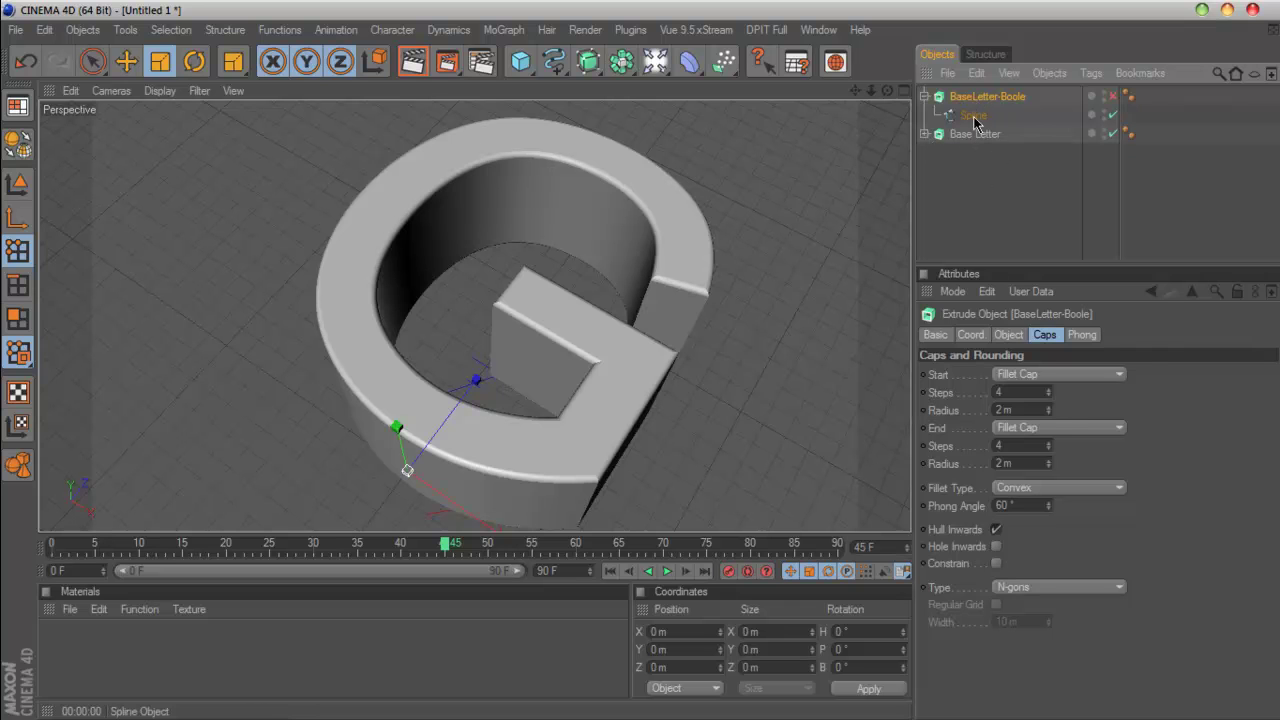
Step: Switch off the Base Letter extrusion and use Create Outline to add an inward outline to the BaseLetter-Boole spline
{"action": "left_click", "coordinate": [973, 115]}
{"action": "left_click", "coordinate": [1113, 134]}
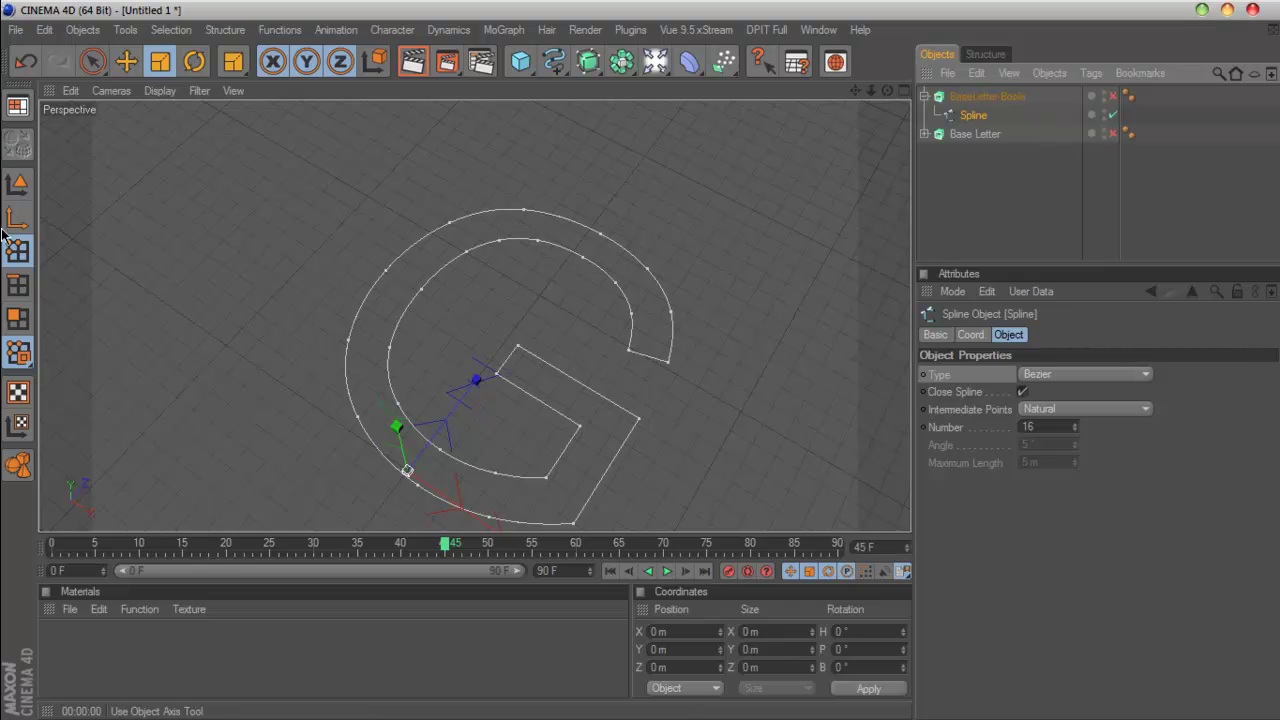
{"action": "left_click", "coordinate": [17, 184]}
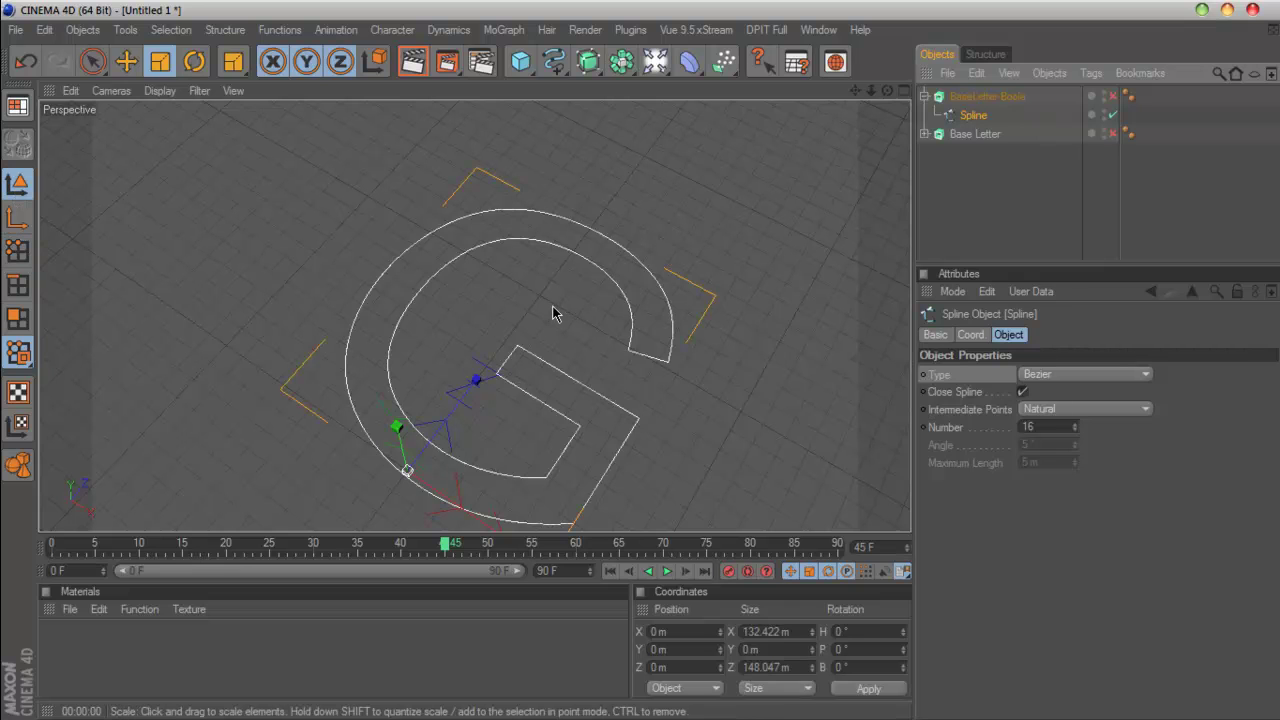
{"action": "key", "text": "v"}
{"action": "mouse_move", "coordinate": [515, 333]}
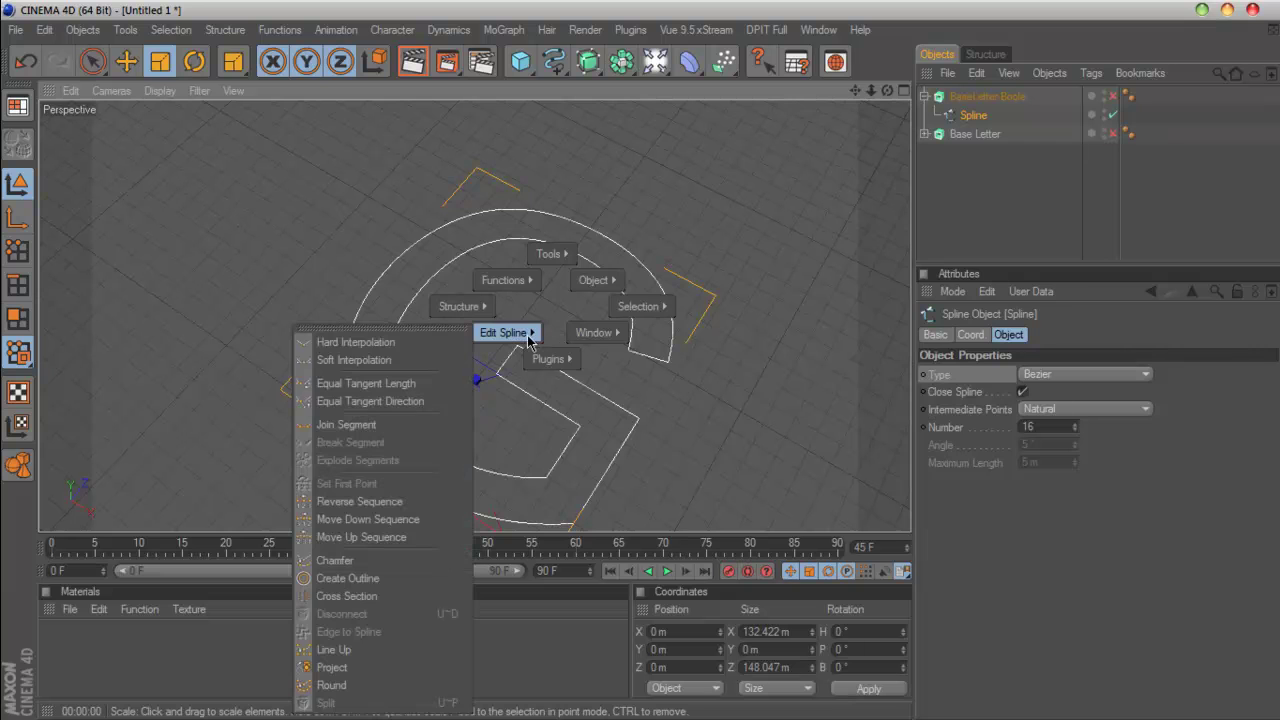
{"action": "left_click", "coordinate": [377, 582]}
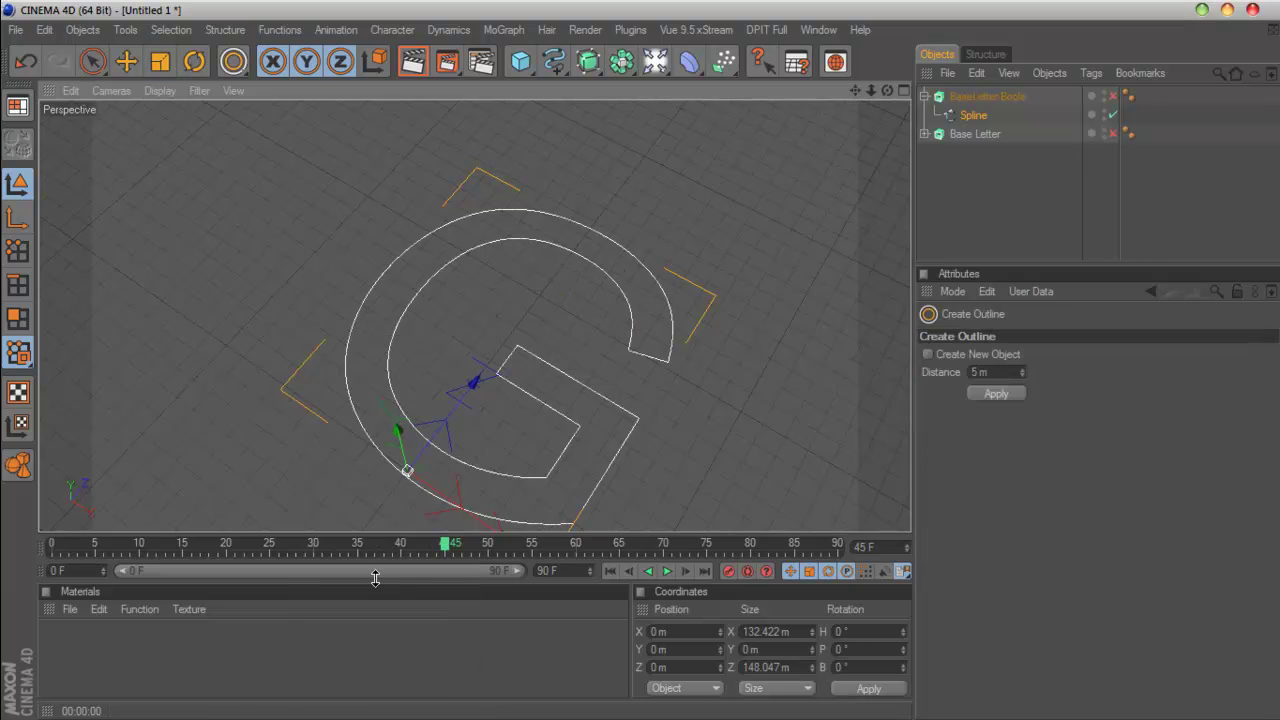
{"action": "mouse_move", "coordinate": [475, 315]}
{"action": "left_mouse_down"}
{"action": "mouse_move", "coordinate": [500, 315]}
{"action": "mouse_move", "coordinate": [455, 315]}
{"action": "left_mouse_up"}
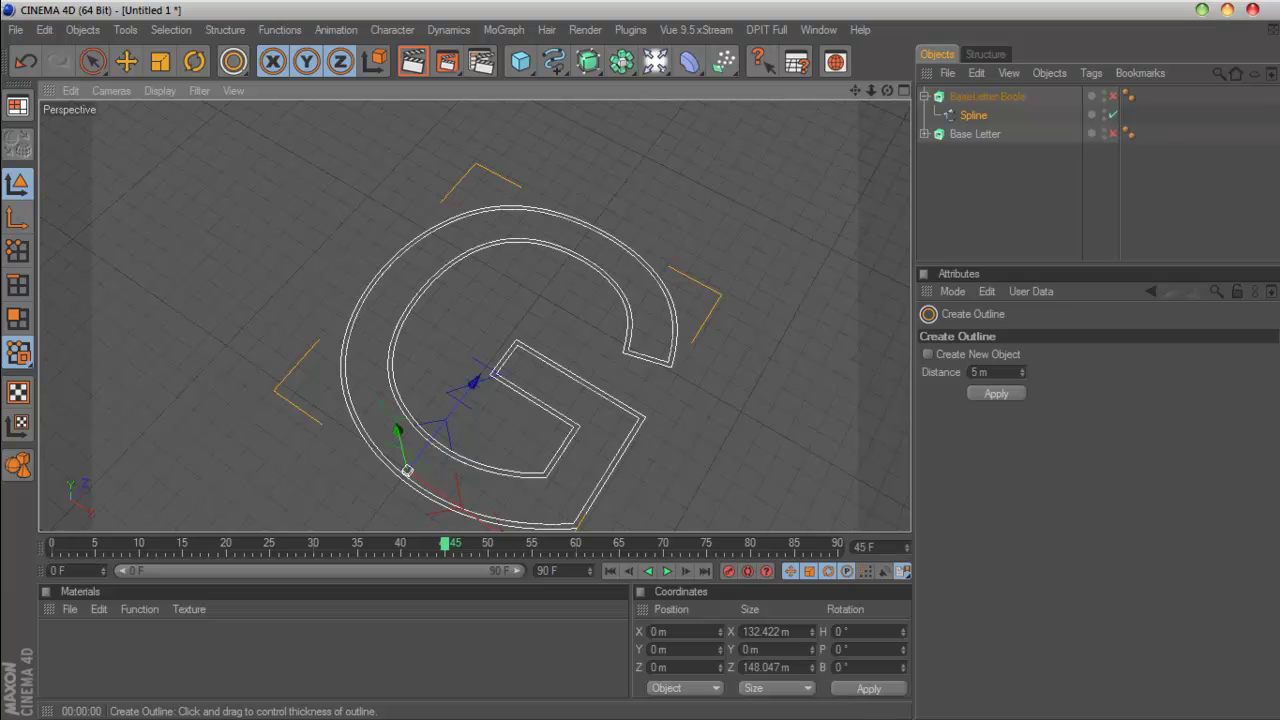
{"action": "left_click_drag", "start_coordinate": [455, 315], "coordinate": [489, 315]}
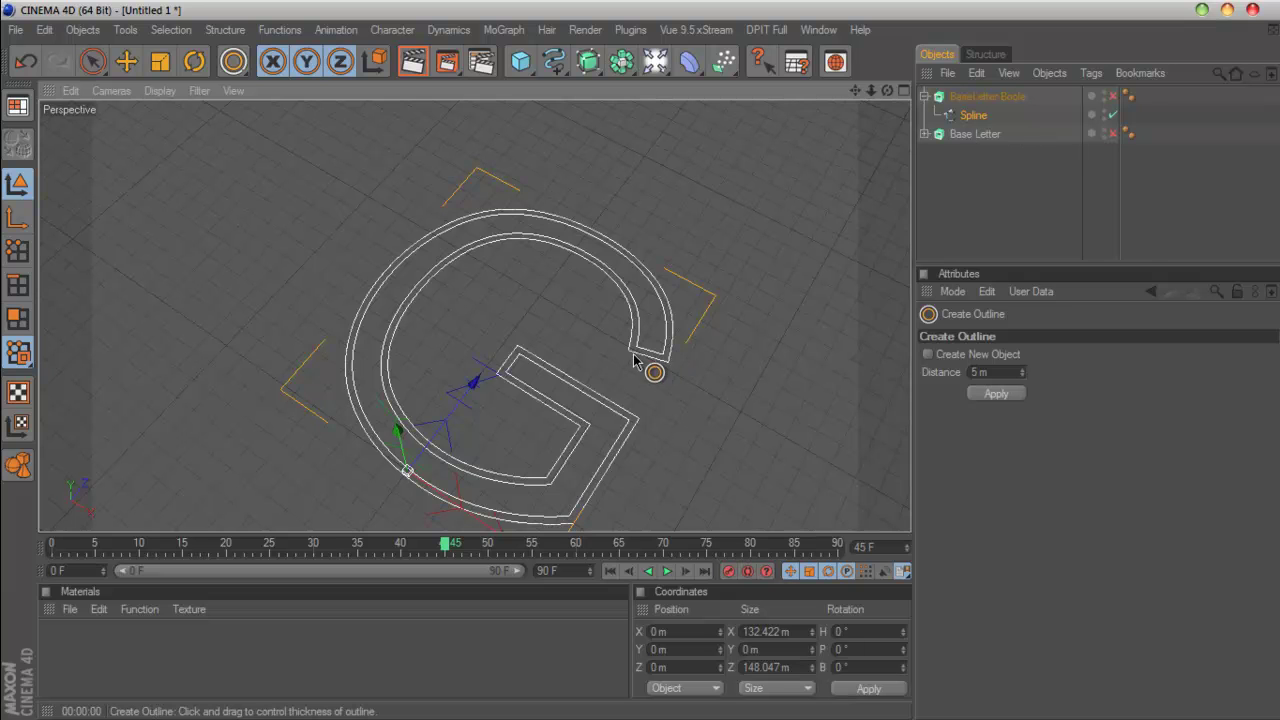
Step: Select all connected points of the BaseLetter-Boole spline's original outer contour and delete them, keeping only the inset contour
{"action": "left_click", "coordinate": [96, 69]}
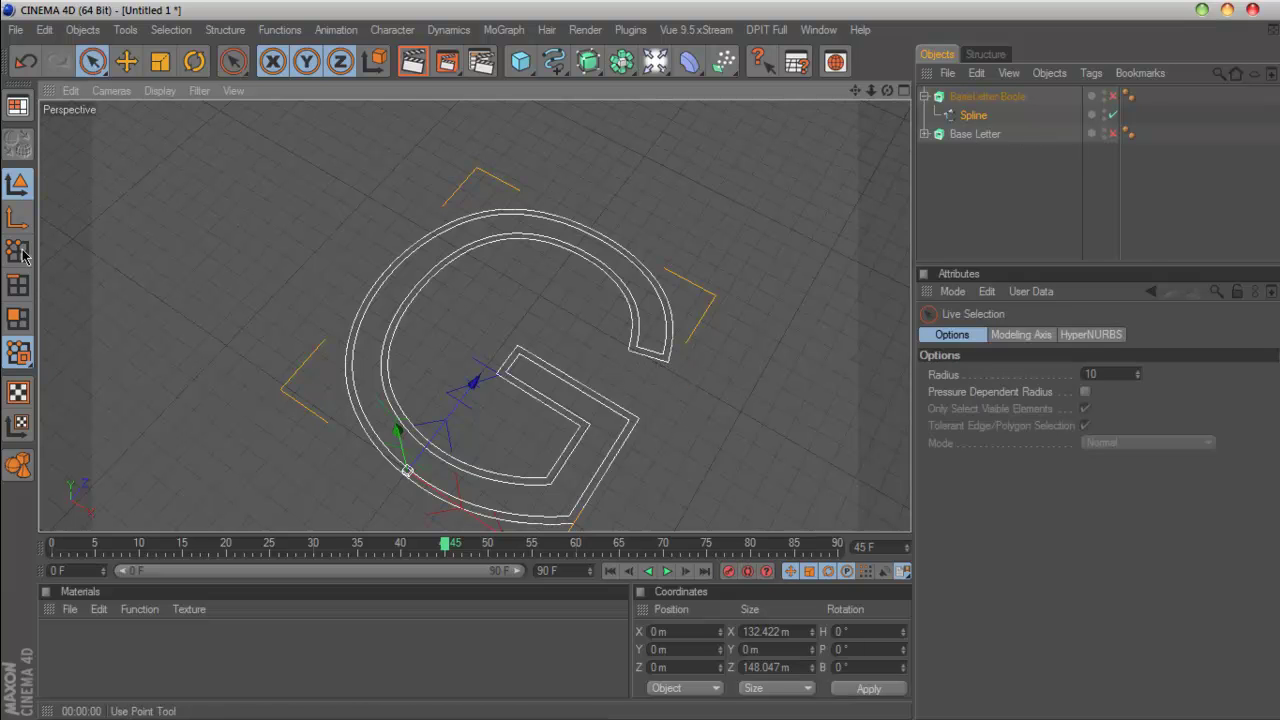
{"action": "left_click", "coordinate": [19, 252]}
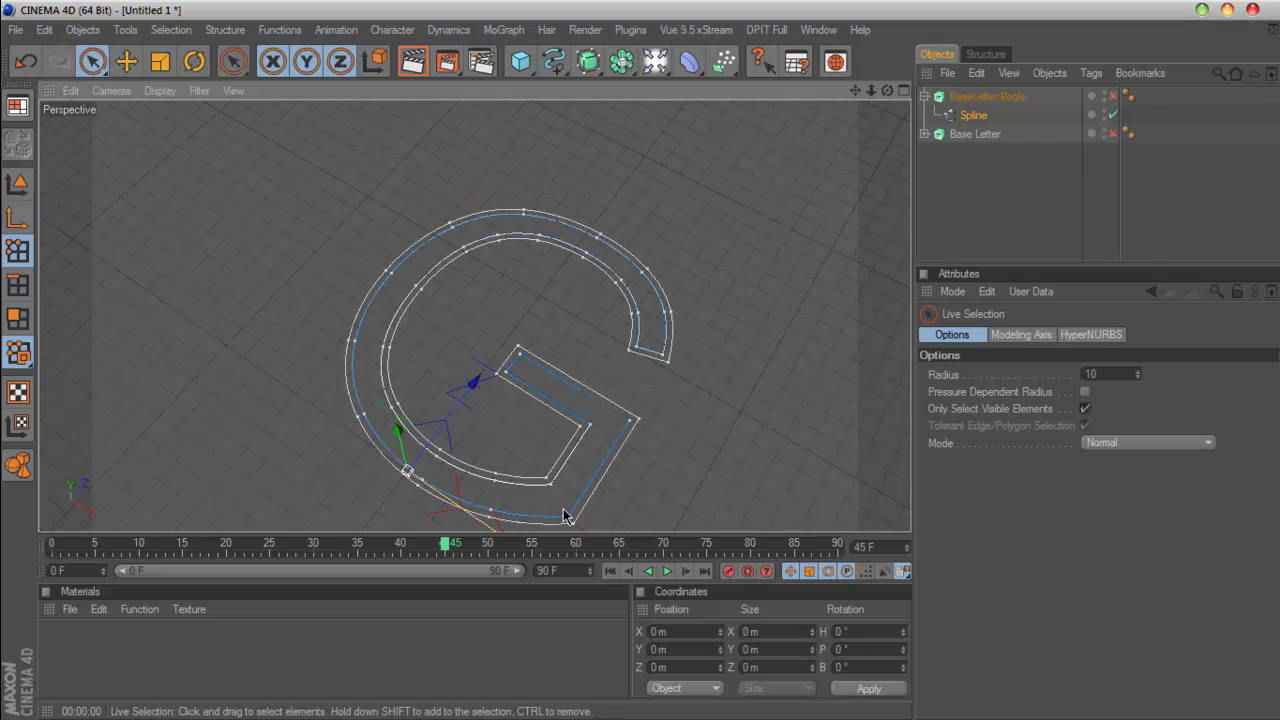
{"action": "left_click", "coordinate": [639, 417]}
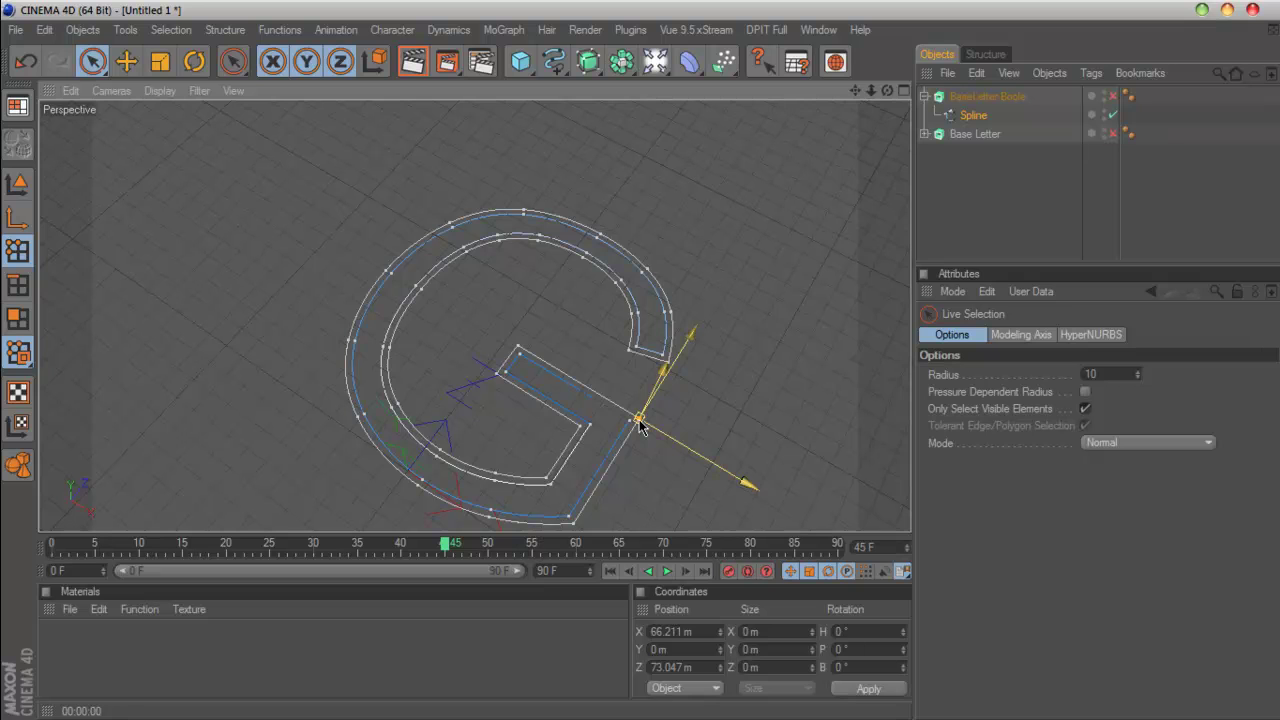
{"action": "key", "text": "v"}
{"action": "mouse_move", "coordinate": [730, 421]}
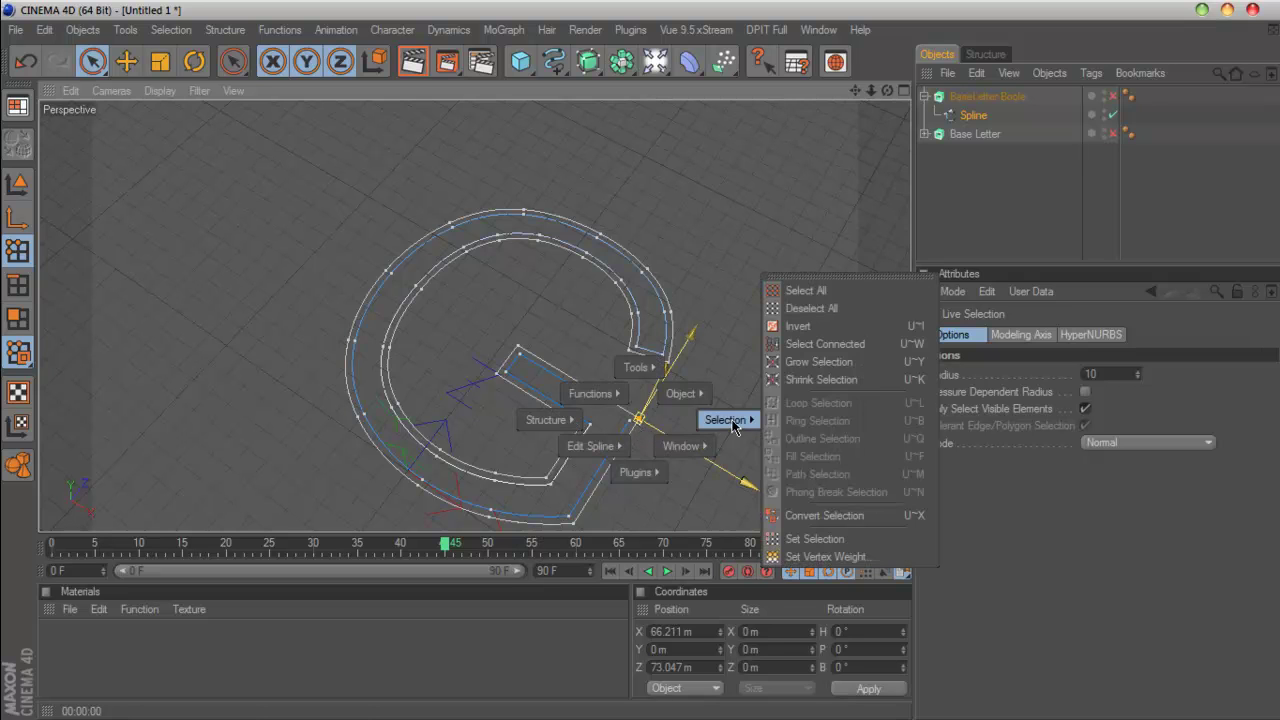
{"action": "left_click", "coordinate": [823, 344]}
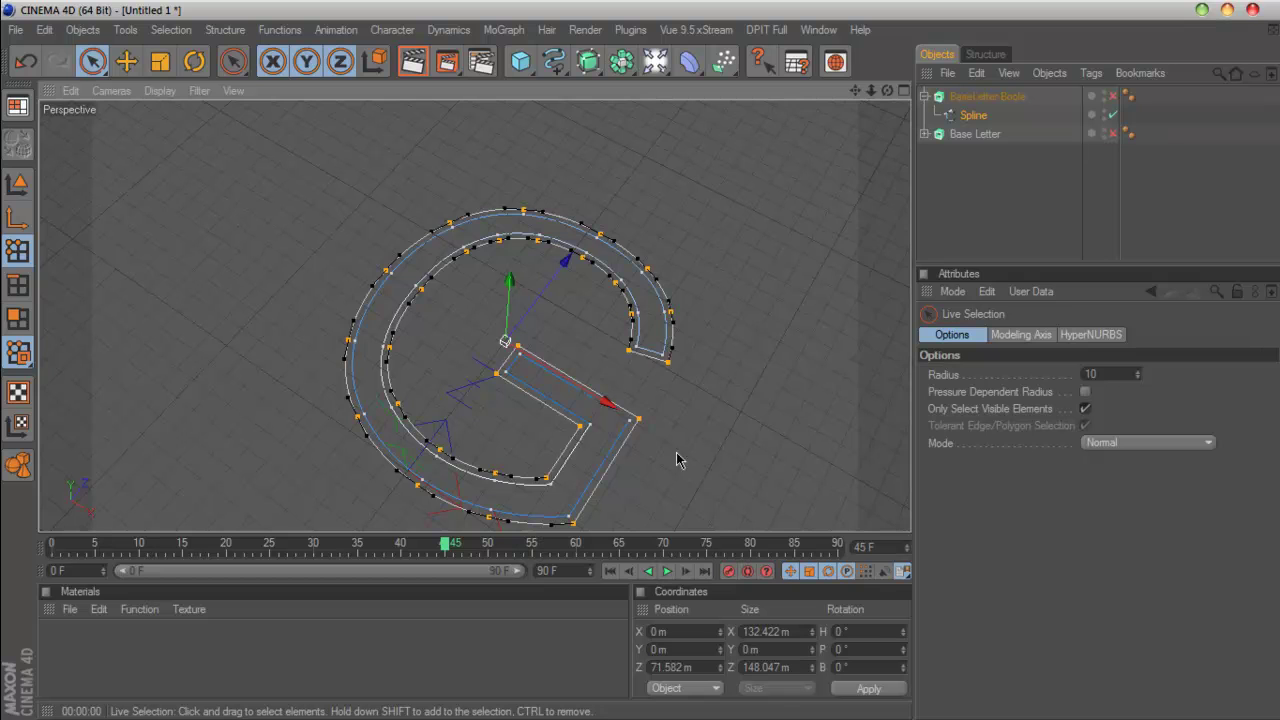
{"action": "left_click", "coordinate": [688, 253]}
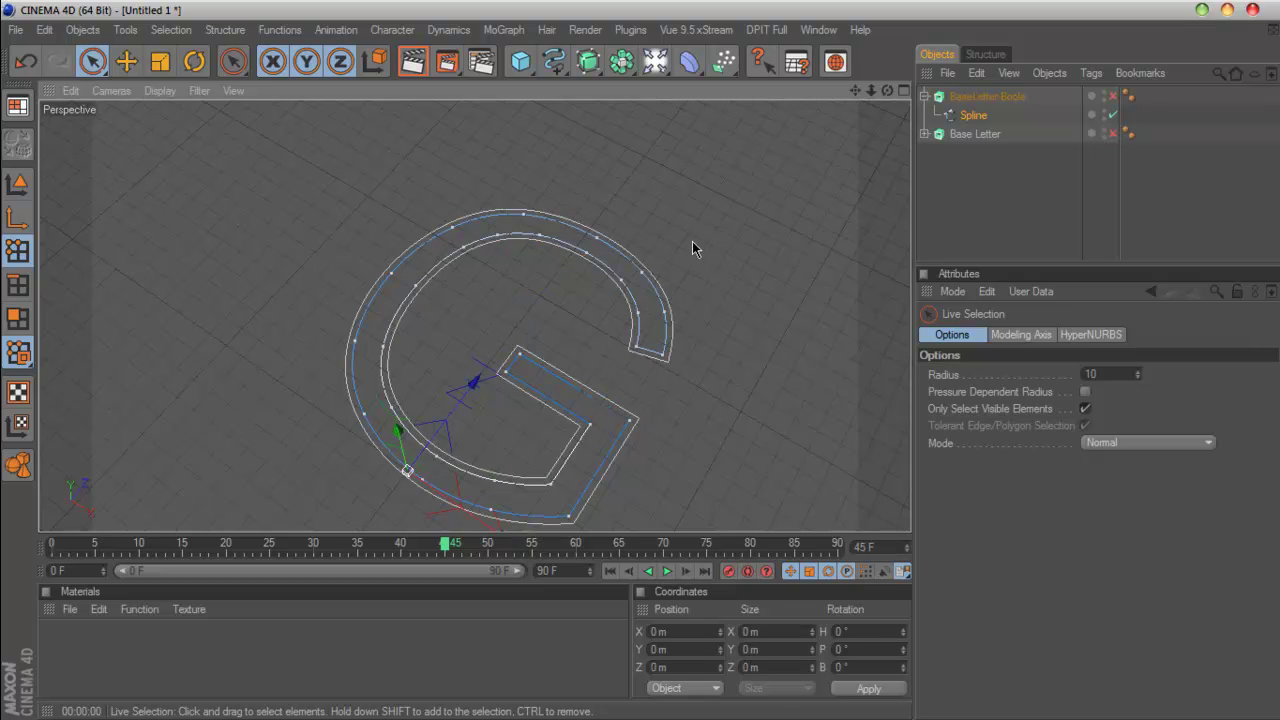
Step: Switch off the Base Letter spline to inspect the inset contour on its own
{"action": "left_click", "coordinate": [925, 134]}
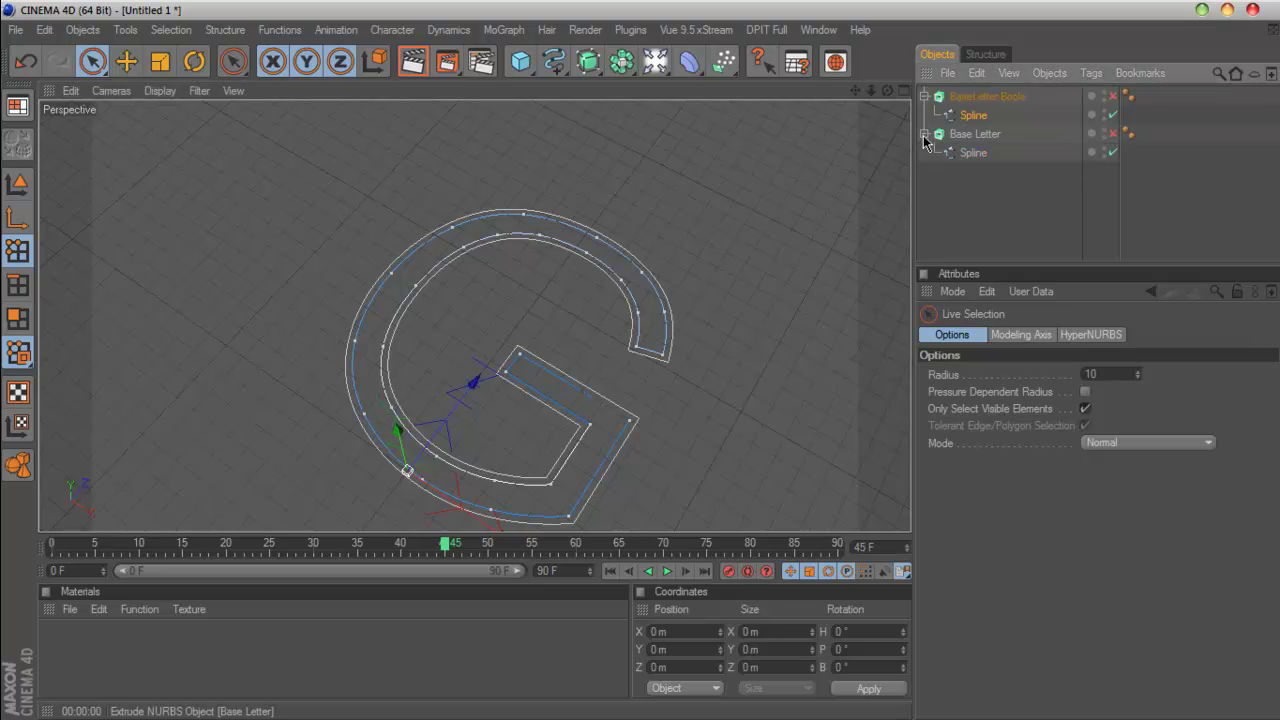
{"action": "left_click", "coordinate": [1112, 153]}
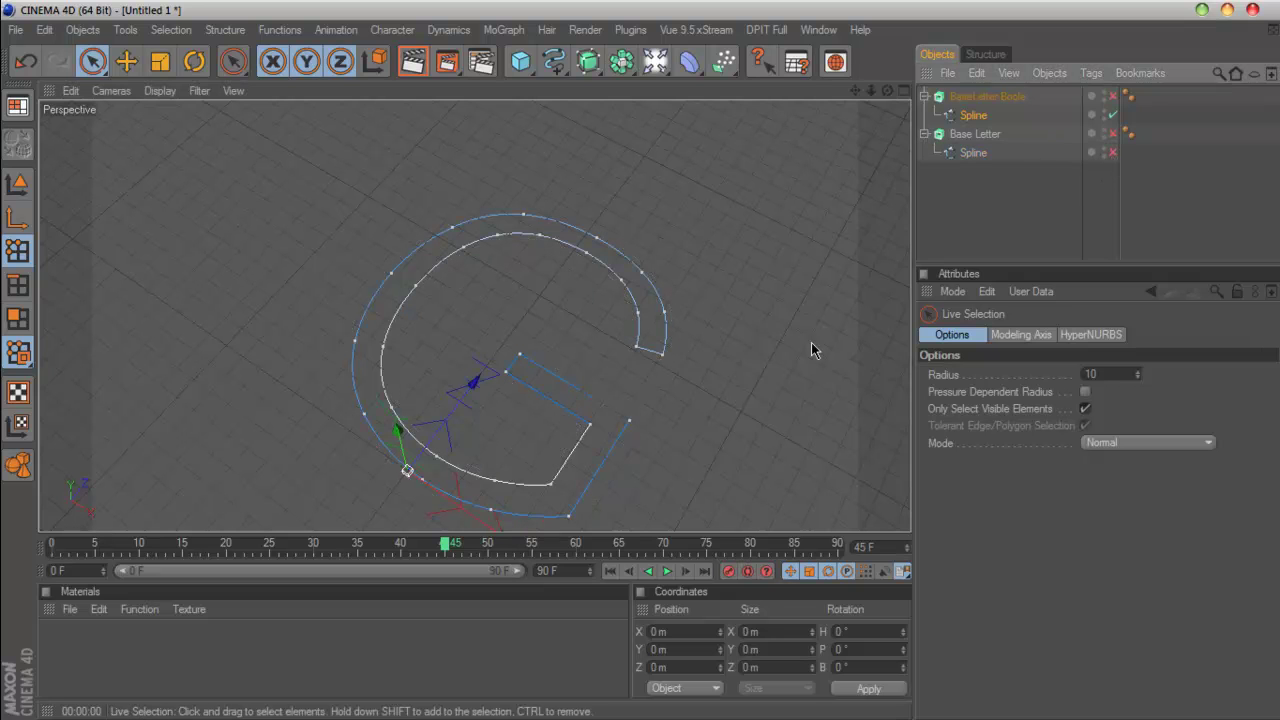
{"action": "left_click", "coordinate": [925, 134]}
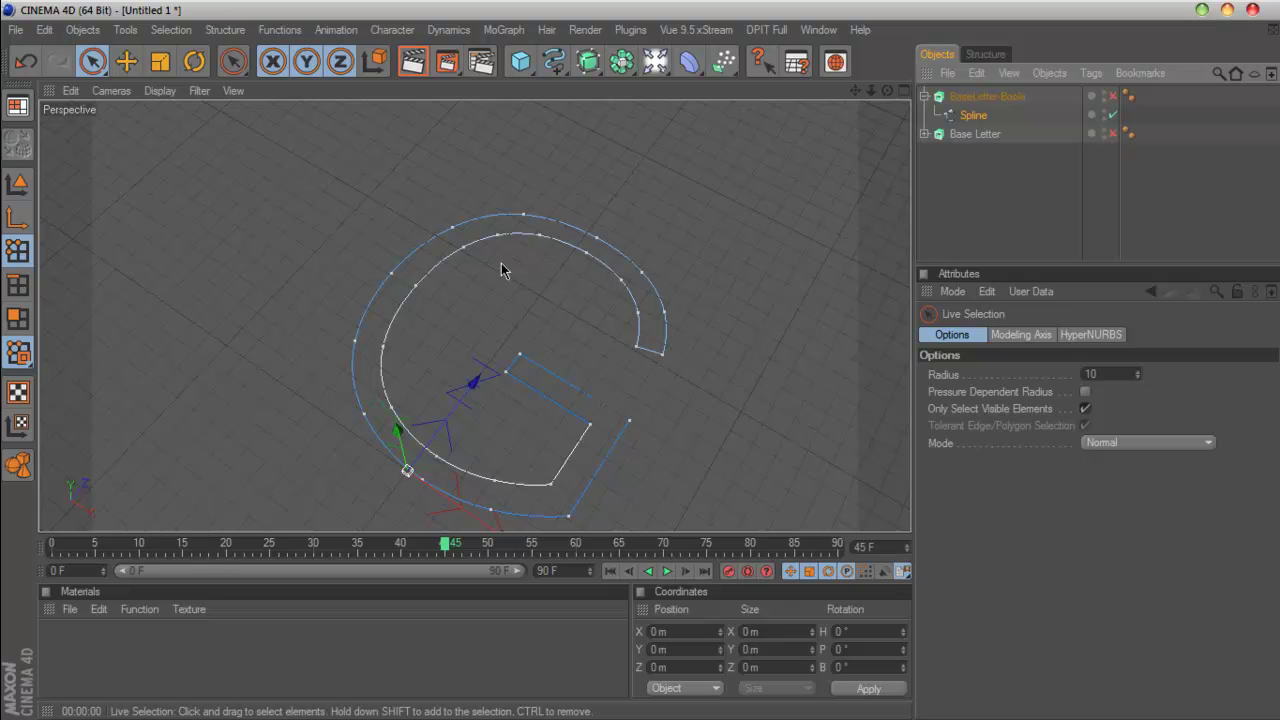
Step: Enable both letter extrusions and the Base Letter spline to display the two solids together
{"action": "left_click", "coordinate": [1113, 97]}
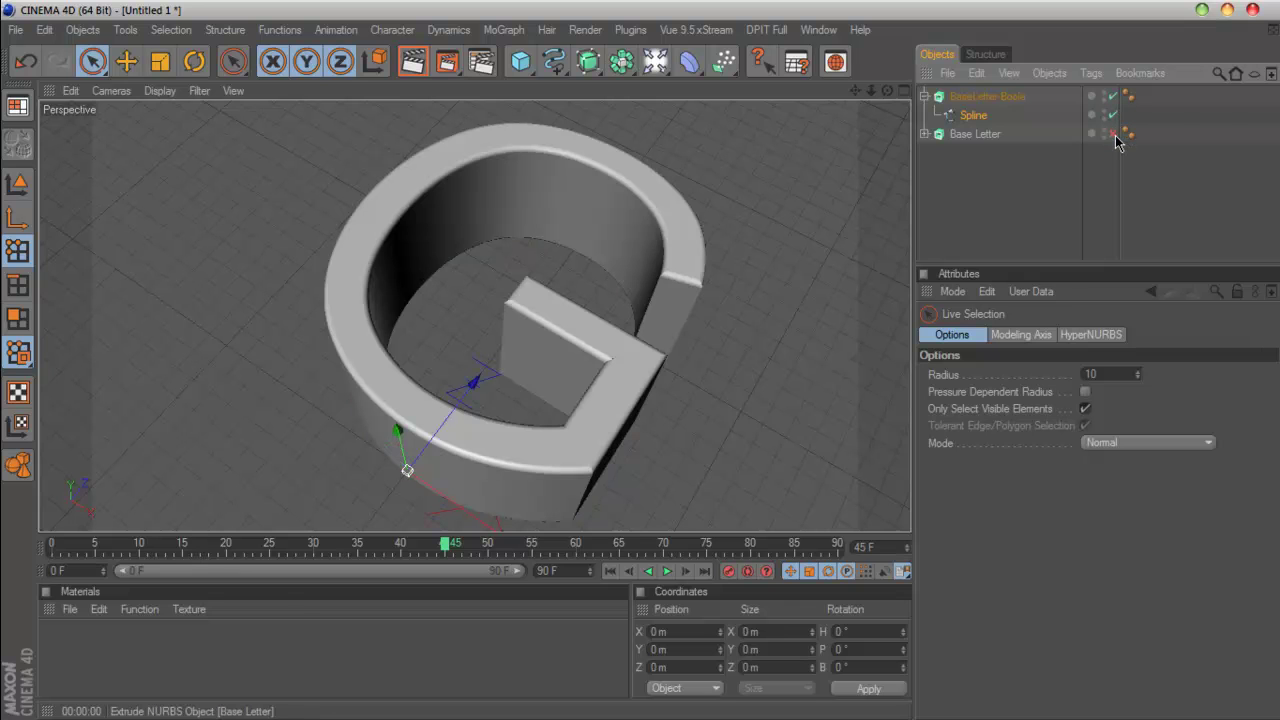
{"action": "left_click", "coordinate": [926, 134]}
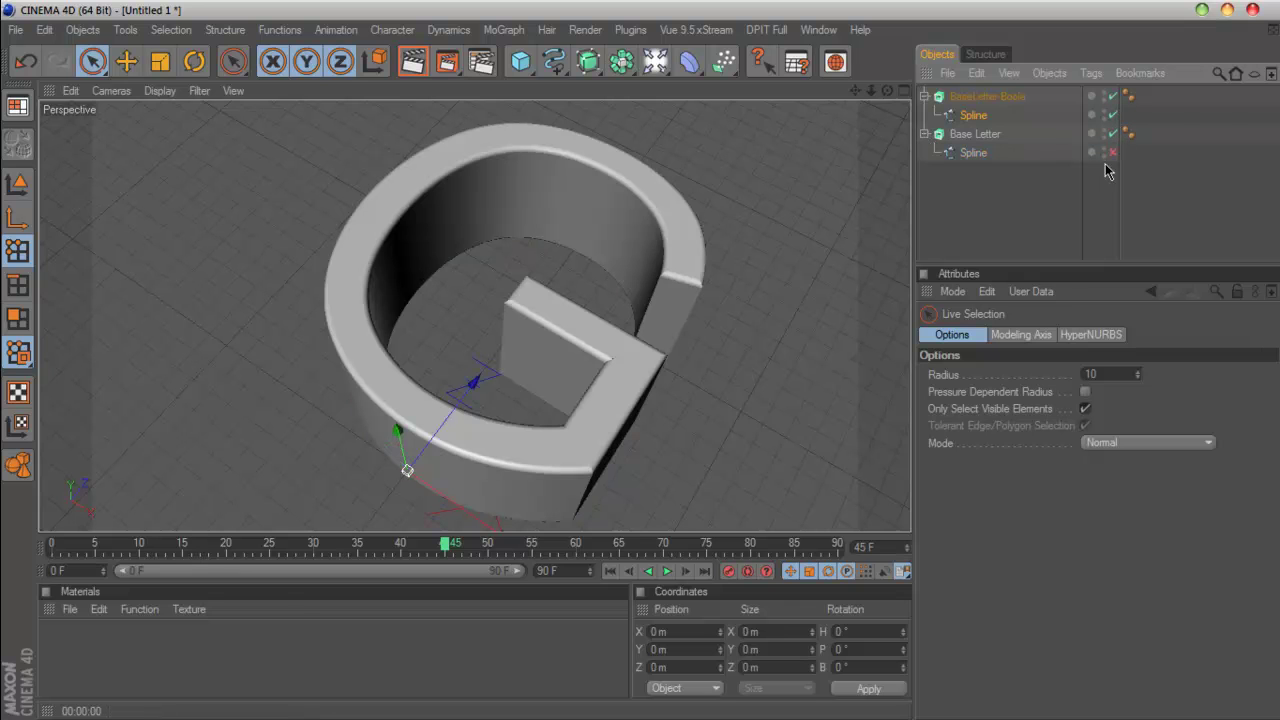
{"action": "left_click", "coordinate": [1113, 152]}
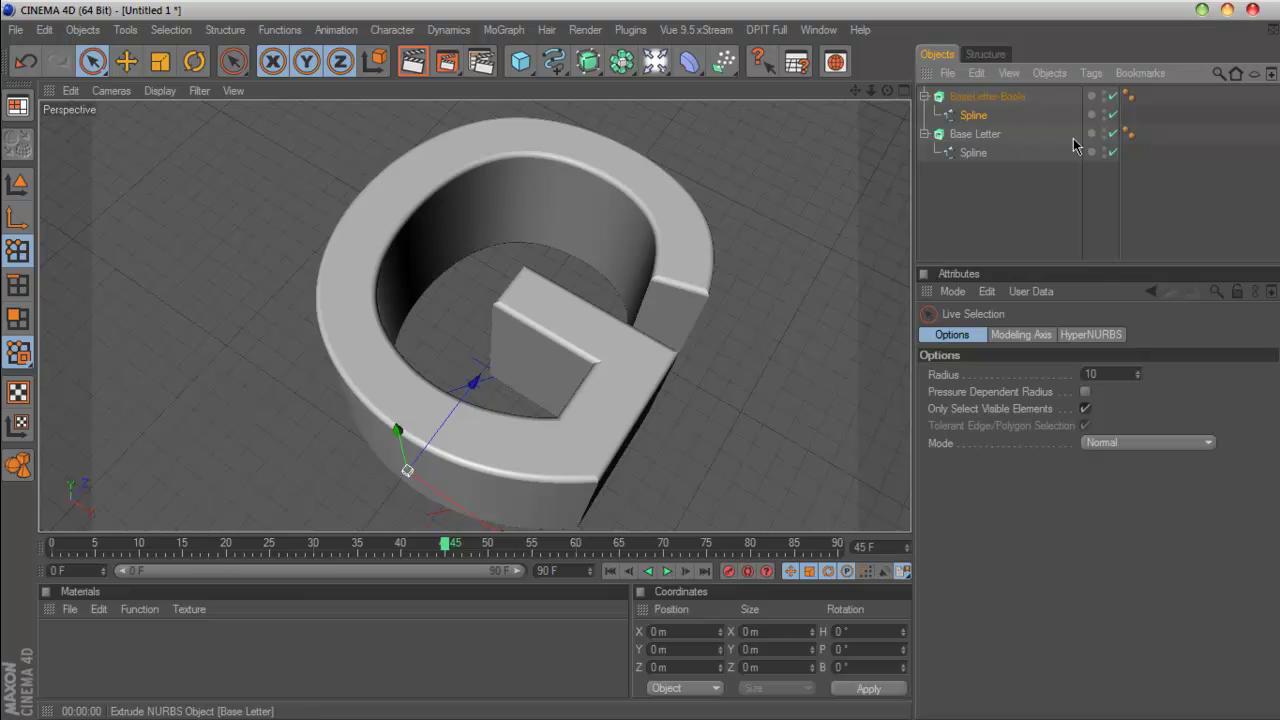
Step: Set the BaseLetter-Boole extrusion's Y movement to 73 m so it rises above the base letter
{"action": "left_click", "coordinate": [997, 98]}
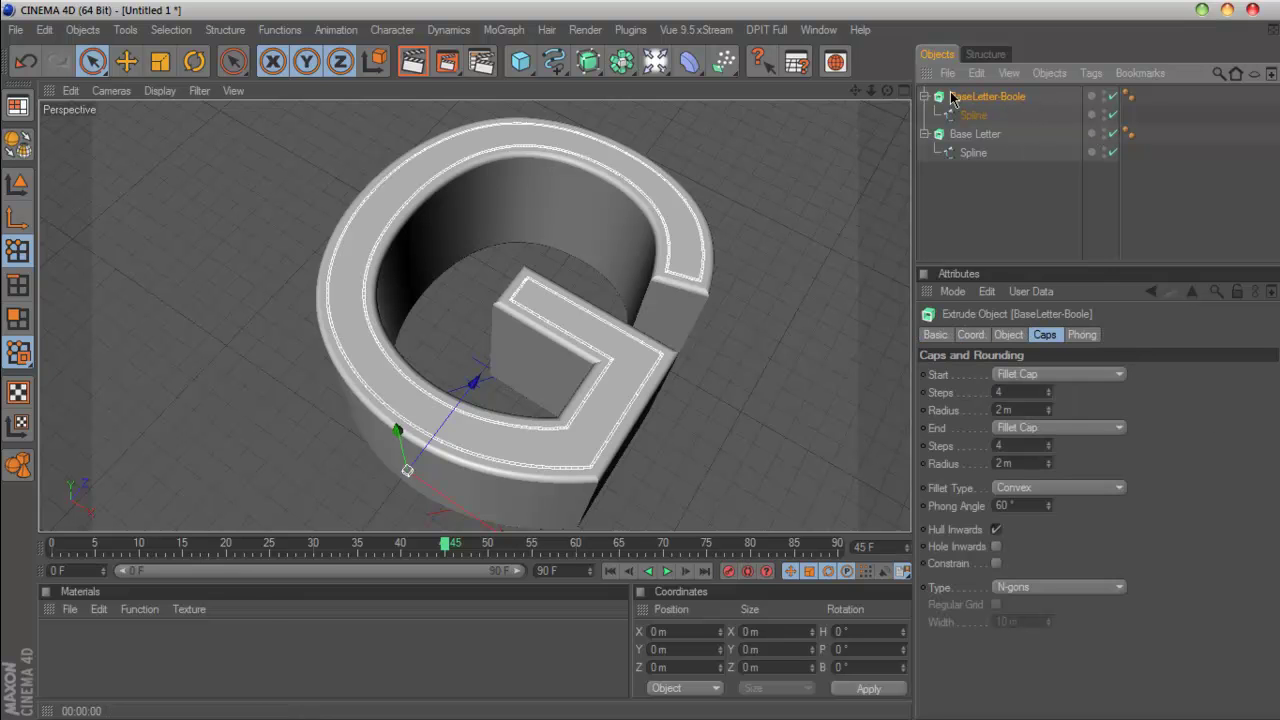
{"action": "left_click", "coordinate": [1010, 336]}
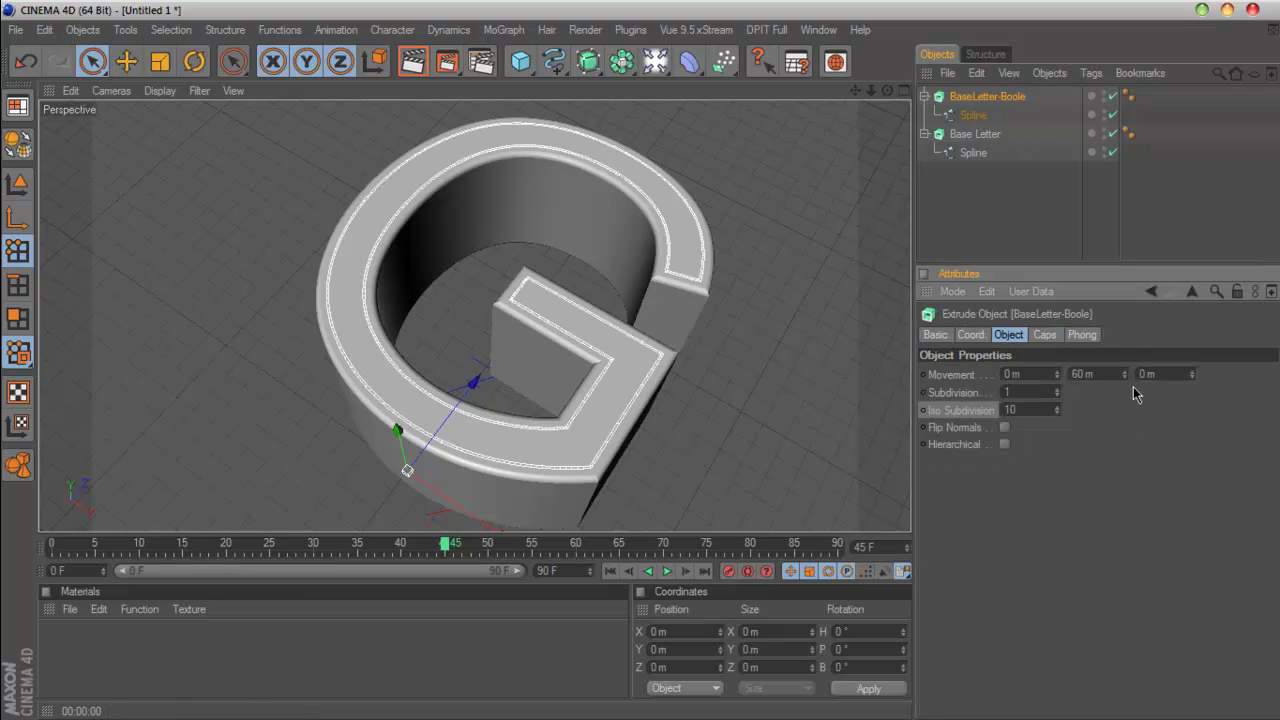
{"action": "left_click_drag", "start_coordinate": [1124, 374], "coordinate": [1124, 356]}
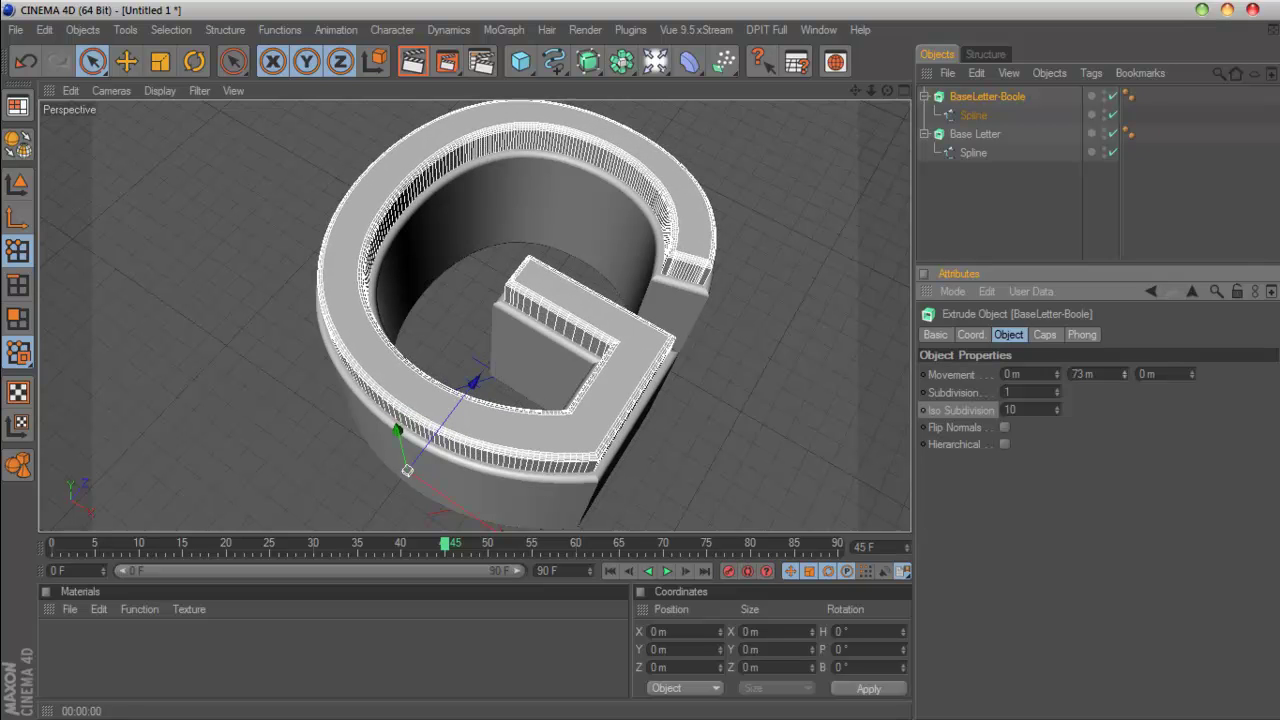
{"action": "left_click_drag", "start_coordinate": [888, 91], "coordinate": [872, 194]}
{"action": "left_click_drag", "start_coordinate": [835, 90], "coordinate": [828, 86]}
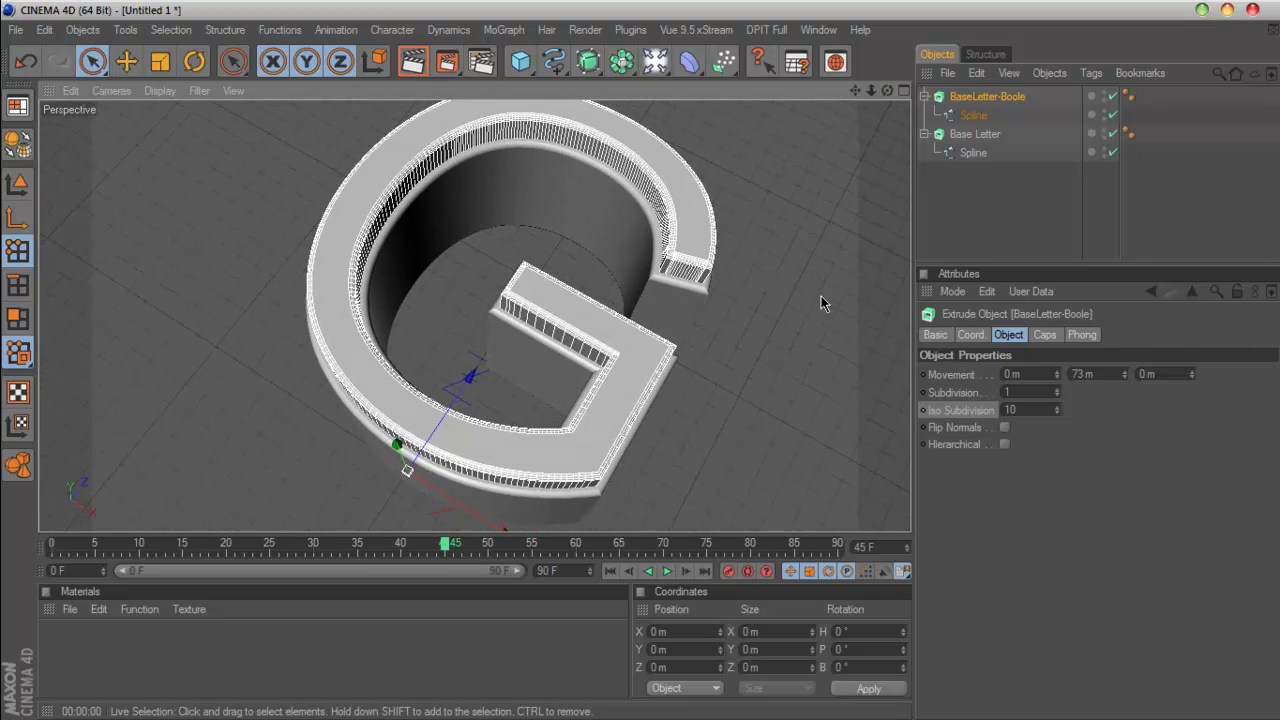
Step: Select the BaseLetter-Boole spline and switch off both extrusions and the Base Letter spline
{"action": "left_click", "coordinate": [973, 115]}
{"action": "left_click", "coordinate": [1112, 96]}
{"action": "left_click", "coordinate": [1112, 134]}
{"action": "left_click", "coordinate": [1113, 152]}
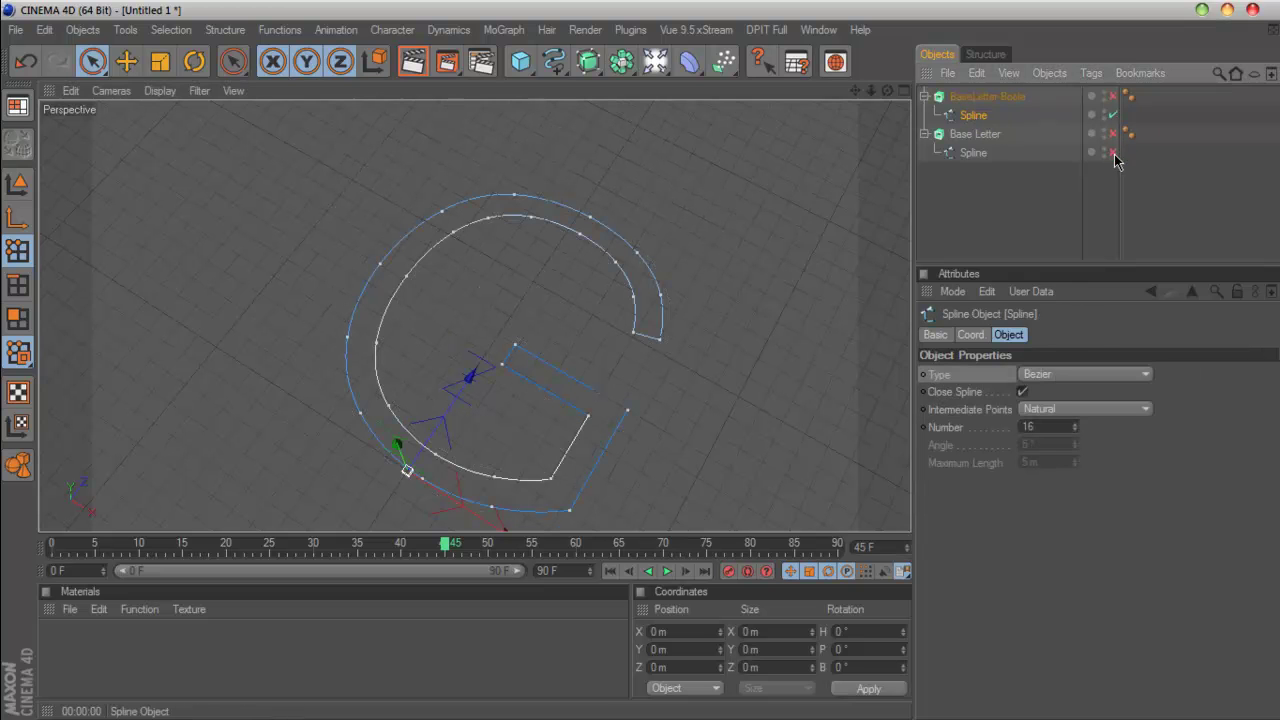
Step: Add another inward outline to the BaseLetter-Boole spline with Create Outline in model mode
{"action": "left_click", "coordinate": [17, 184]}
{"action": "key", "text": "v"}
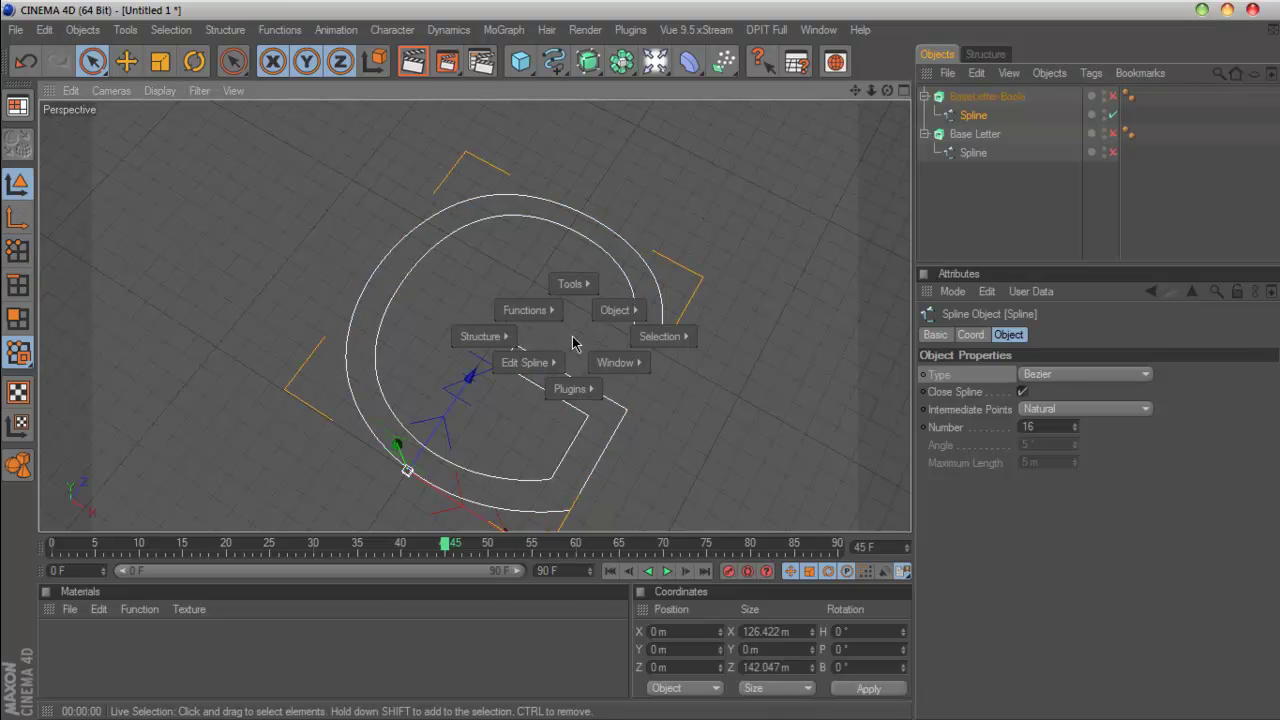
{"action": "mouse_move", "coordinate": [524, 362]}
{"action": "left_click", "coordinate": [425, 584]}
{"action": "left_click_drag", "start_coordinate": [576, 500], "coordinate": [544, 500]}
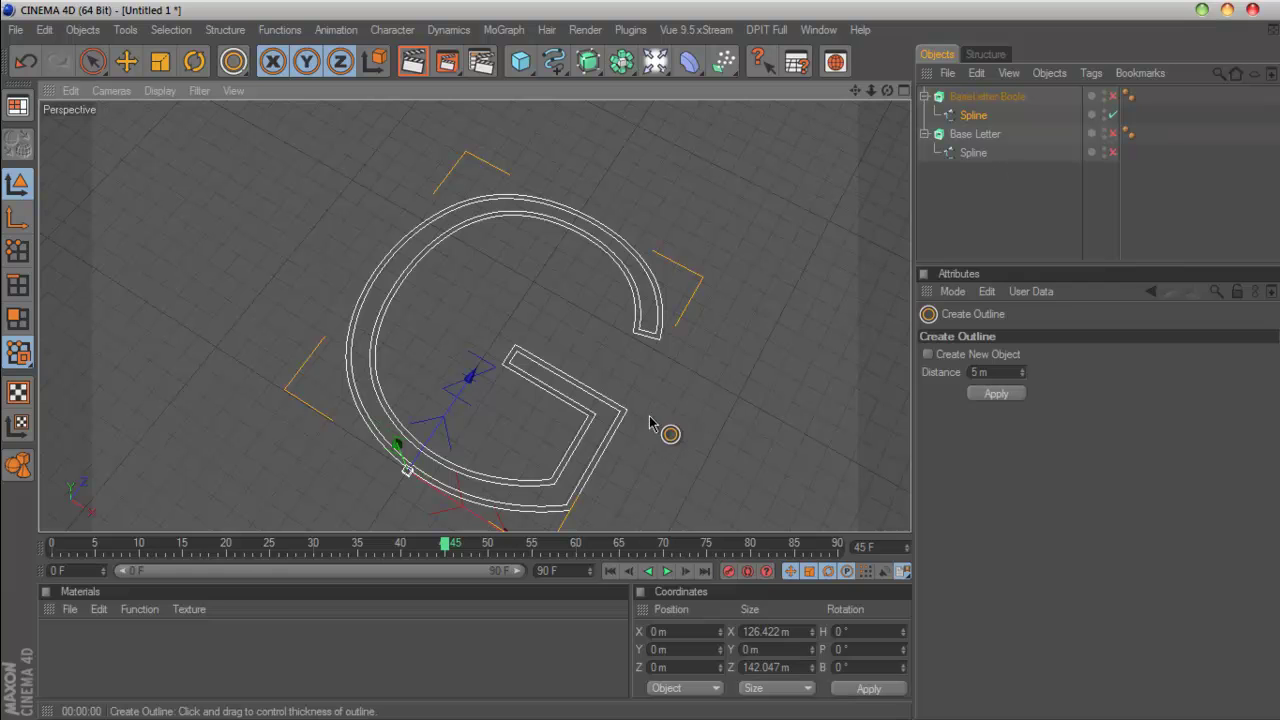
Step: Delete the outer G outline from the BaseLetter-Boole spline in point mode using Select Connected
{"action": "key", "text": "space"}
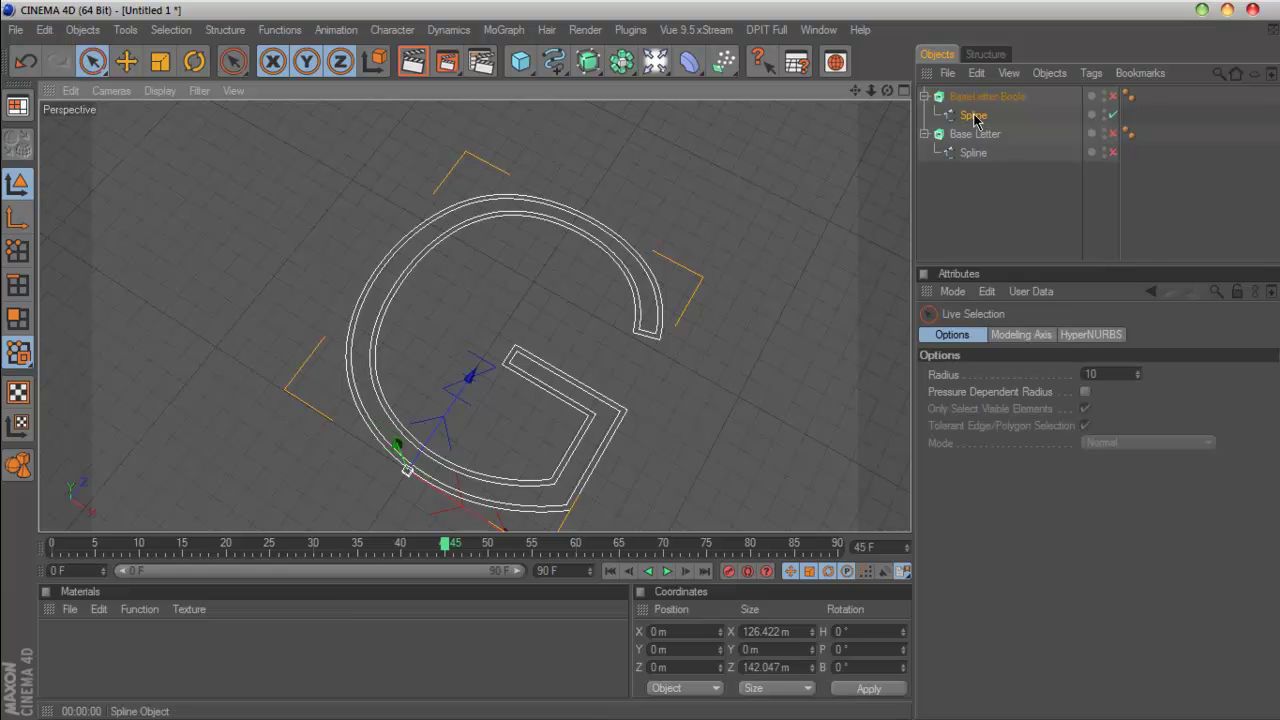
{"action": "left_click", "coordinate": [17, 251]}
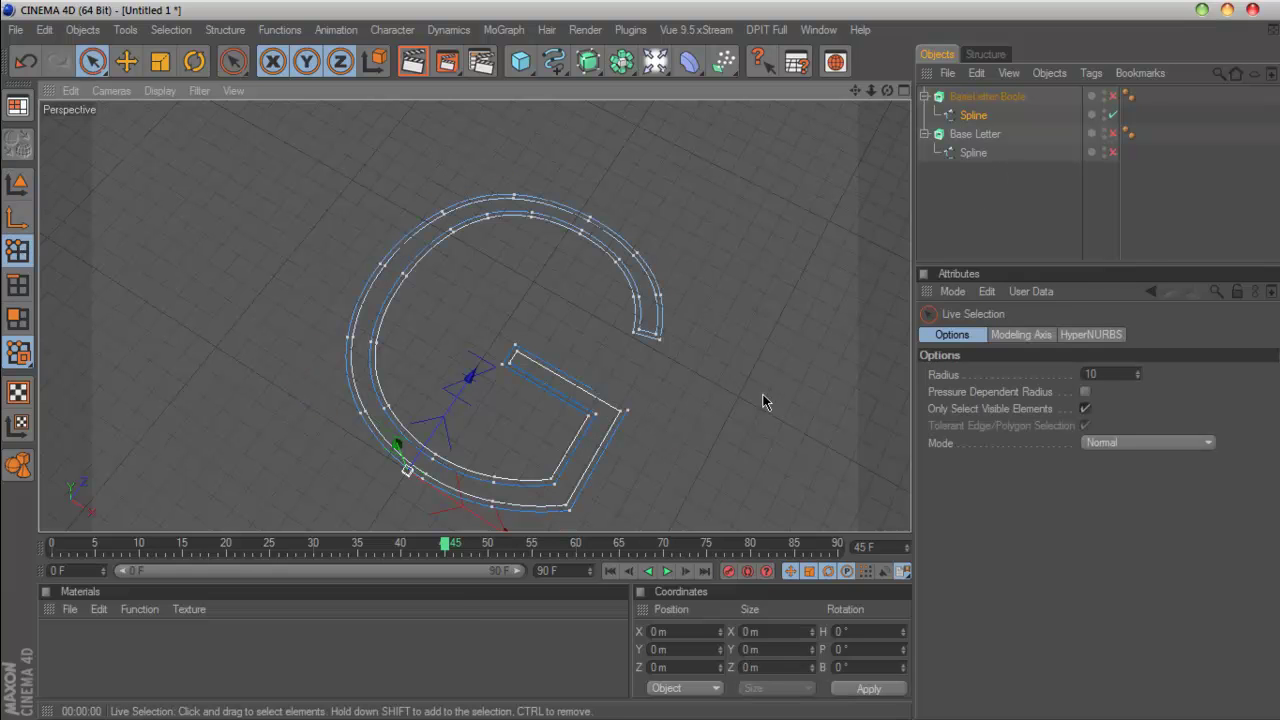
{"action": "left_click", "coordinate": [661, 343]}
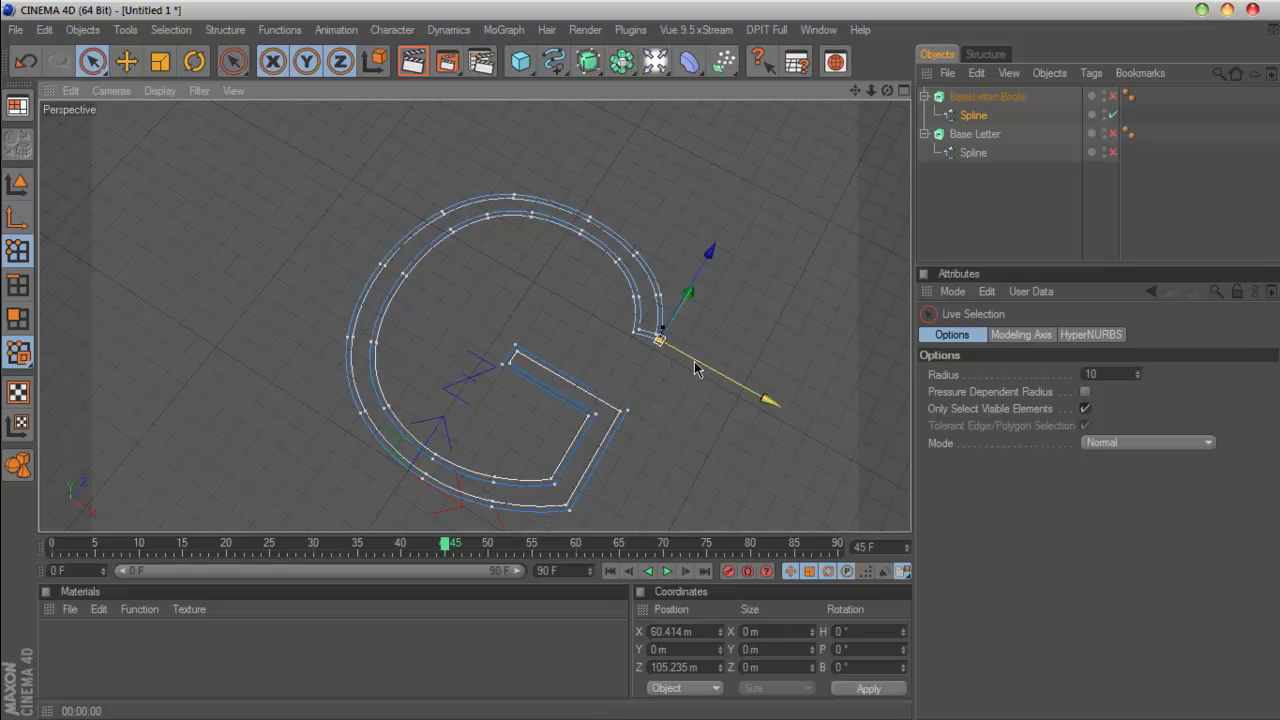
{"action": "key", "text": "v"}
{"action": "mouse_move", "coordinate": [775, 361]}
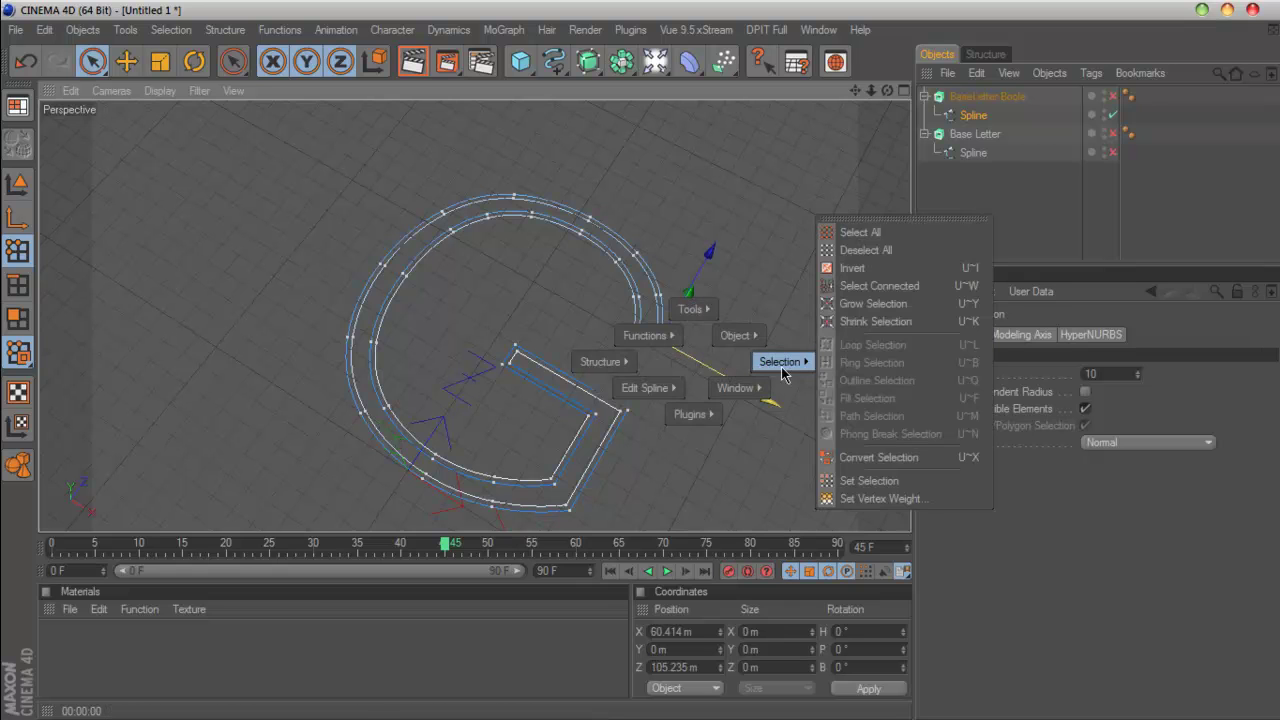
{"action": "left_click", "coordinate": [880, 286]}
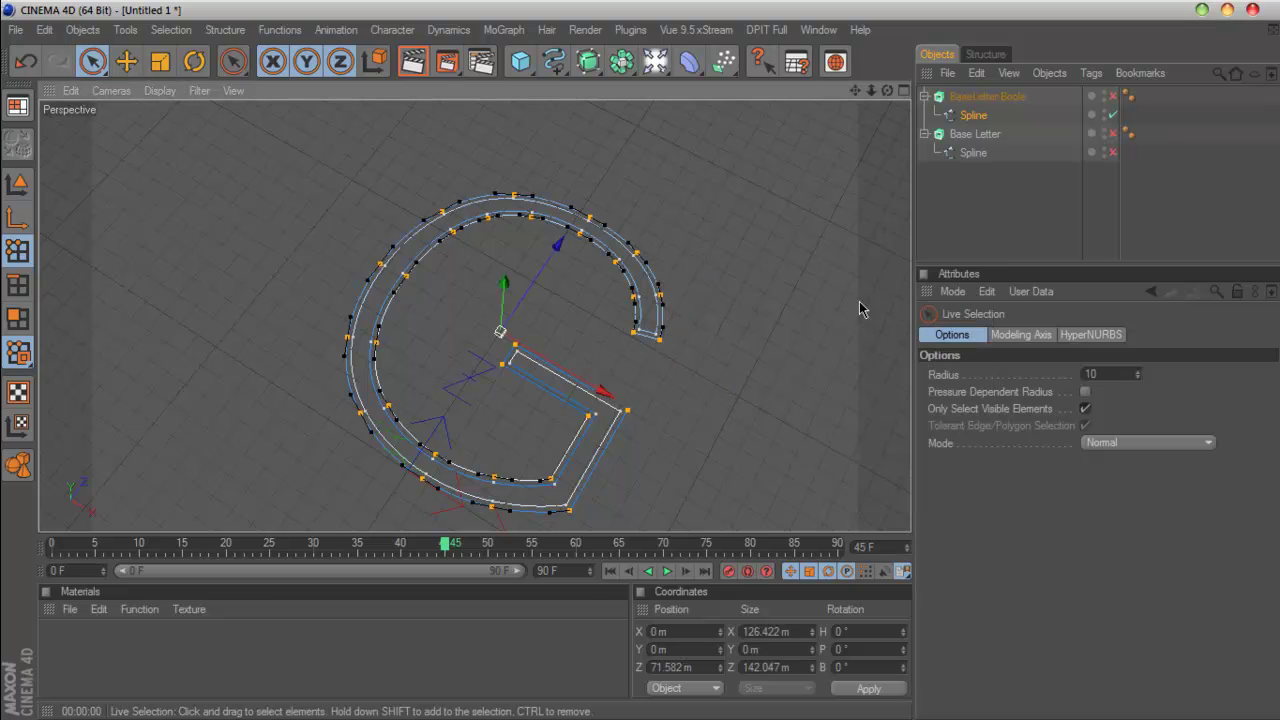
{"action": "key", "text": "Delete"}
Step: Switch on the Base Letter spline and both letter extrusions, and select the BaseLetter-Boole extrusion
{"action": "left_click", "coordinate": [1113, 152]}
{"action": "left_click", "coordinate": [1113, 133]}
{"action": "left_click", "coordinate": [1113, 96]}
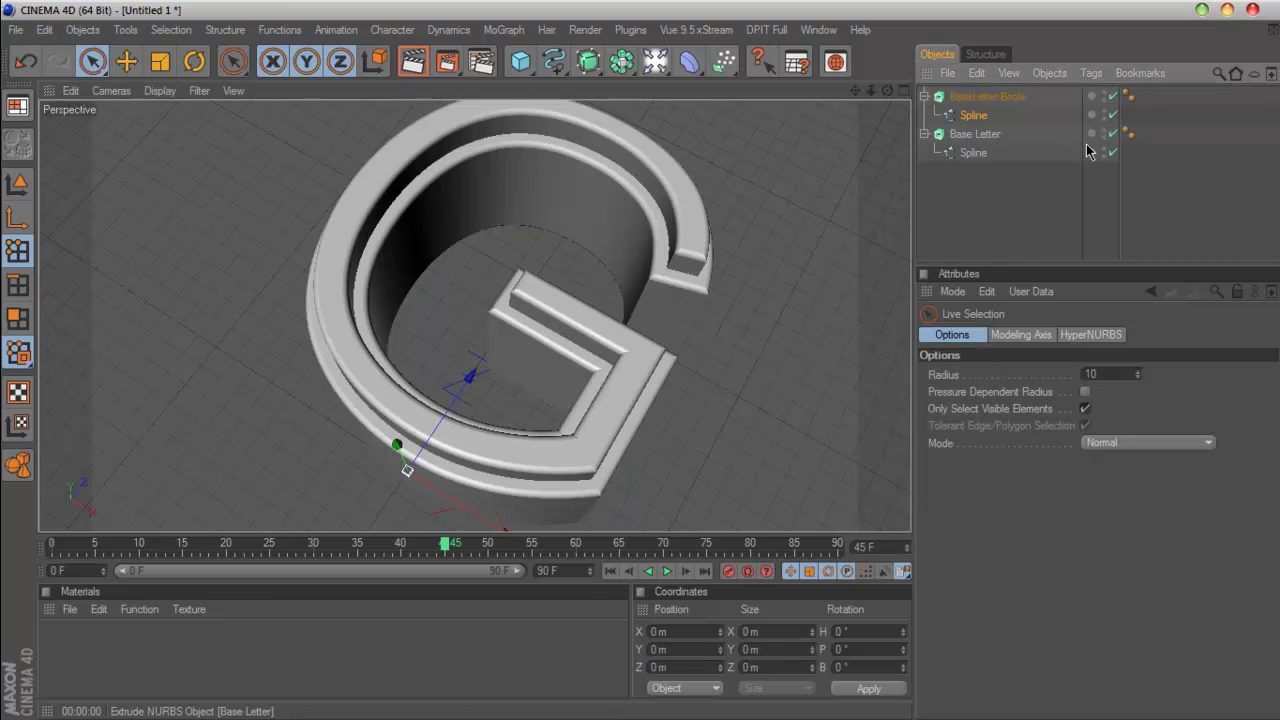
{"action": "left_click", "coordinate": [985, 96]}
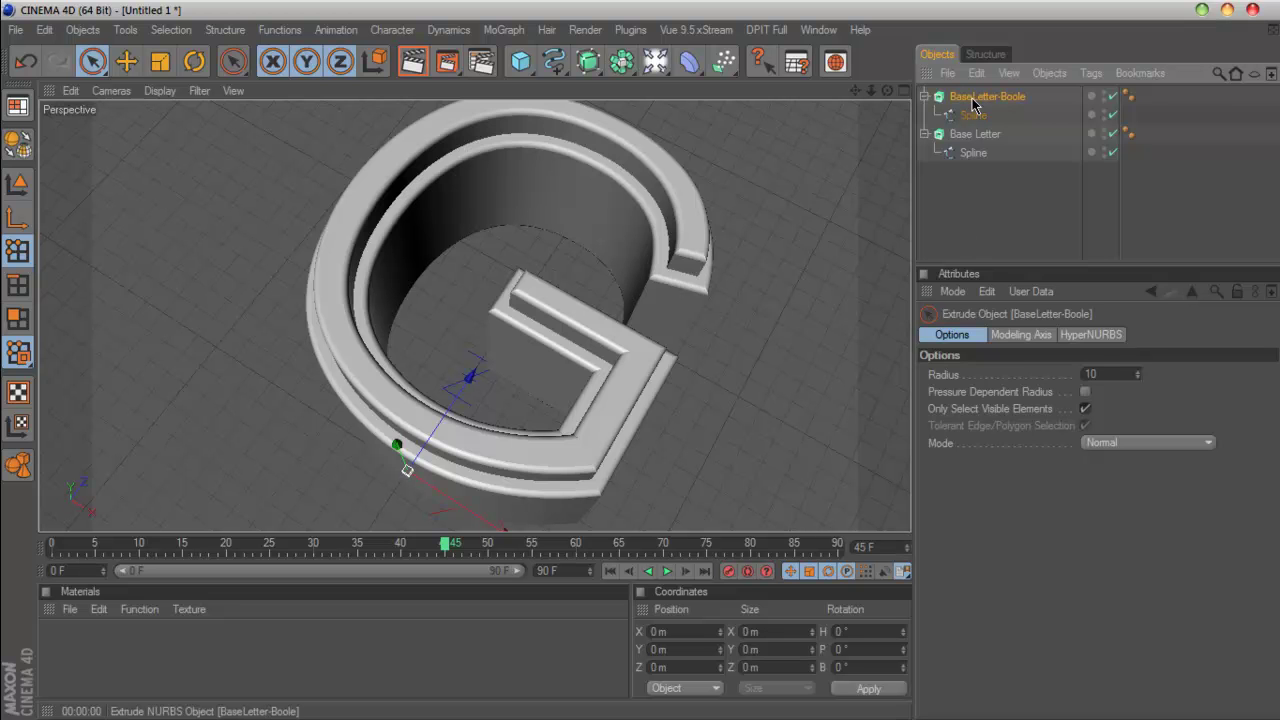
{"action": "left_click_drag", "start_coordinate": [887, 90], "coordinate": [887, 40]}
{"action": "left_click_drag", "start_coordinate": [850, 145], "coordinate": [845, 152]}
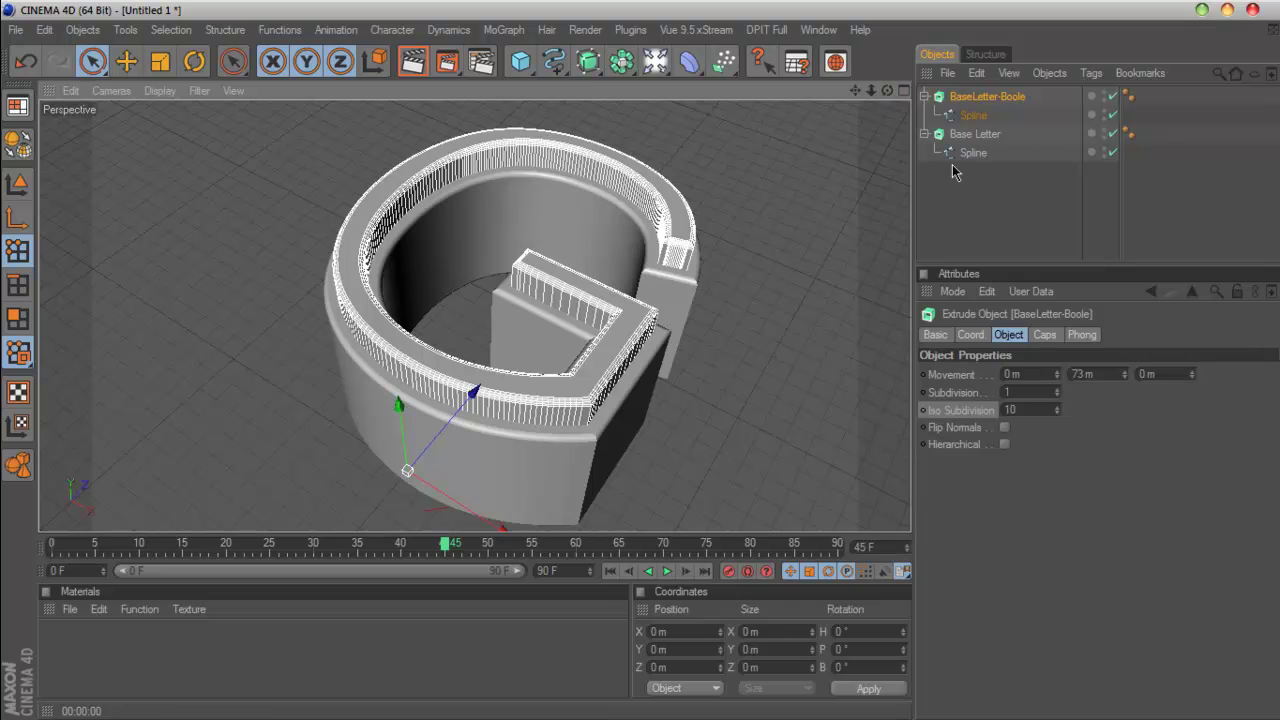
Step: Duplicate the Base Letter extrusion and switch off the original together with its spline, collapsing the object hierarchies
{"action": "left_click", "coordinate": [976, 135]}
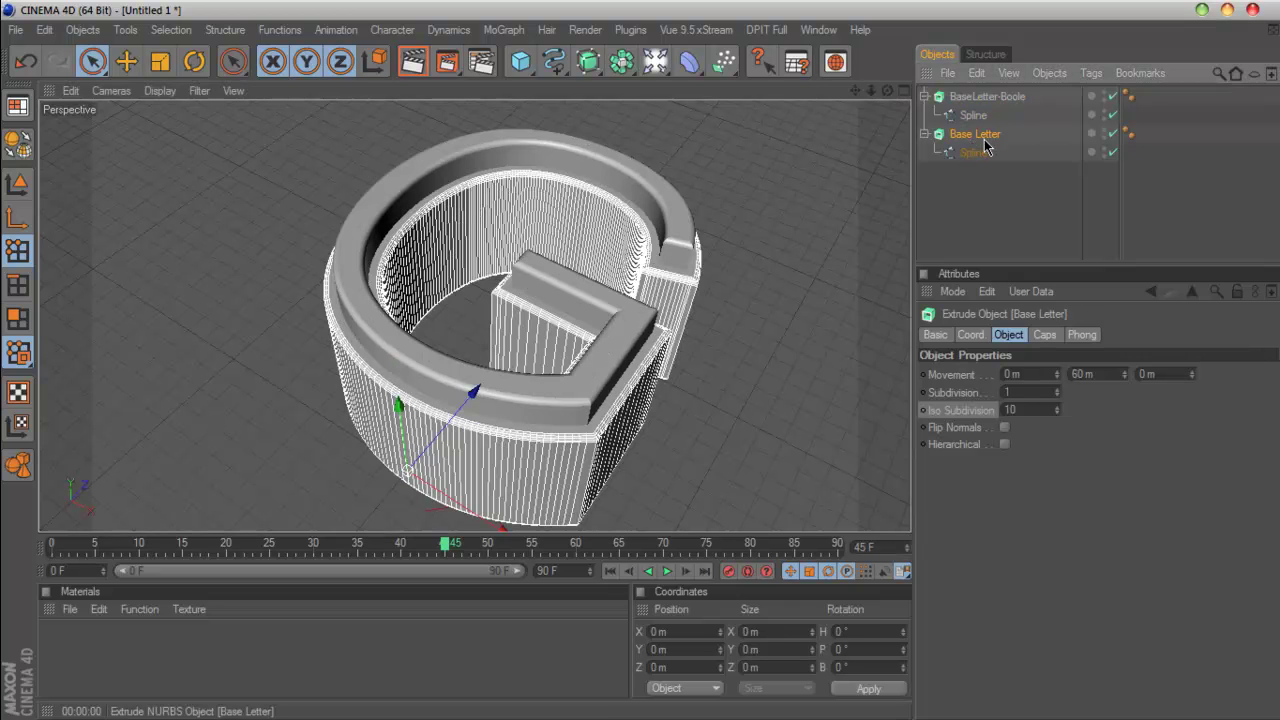
{"action": "left_click_drag", "start_coordinate": [972, 140], "coordinate": [969, 126], "text": "ctrl"}
{"action": "left_click", "coordinate": [967, 176]}
{"action": "left_click", "coordinate": [1112, 173]}
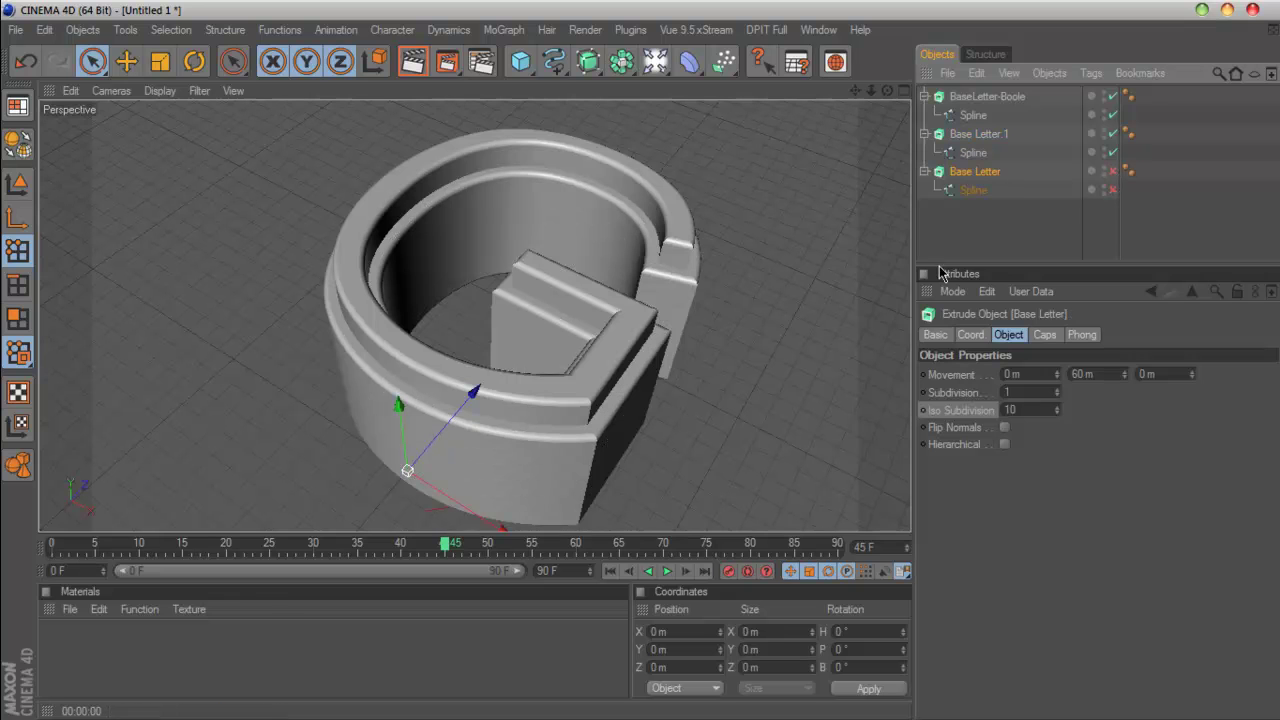
{"action": "left_click", "coordinate": [974, 136]}
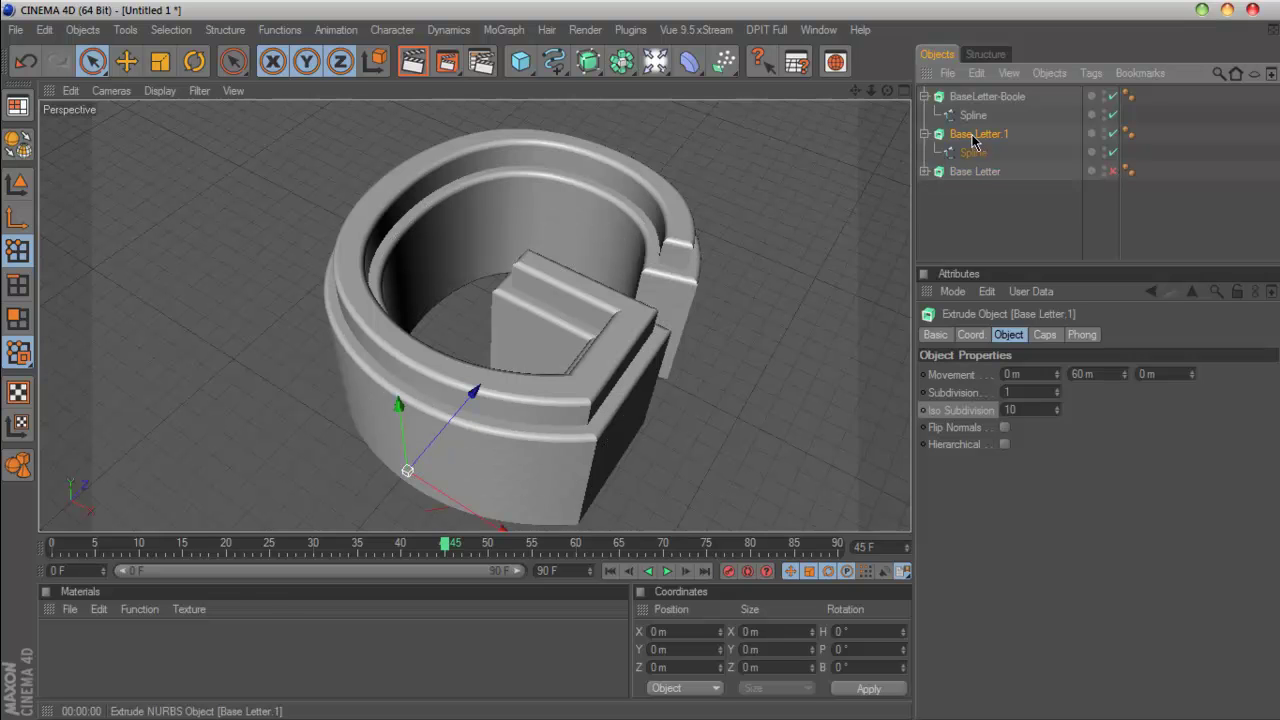
{"action": "left_click", "coordinate": [925, 134]}
{"action": "left_click", "coordinate": [925, 96]}
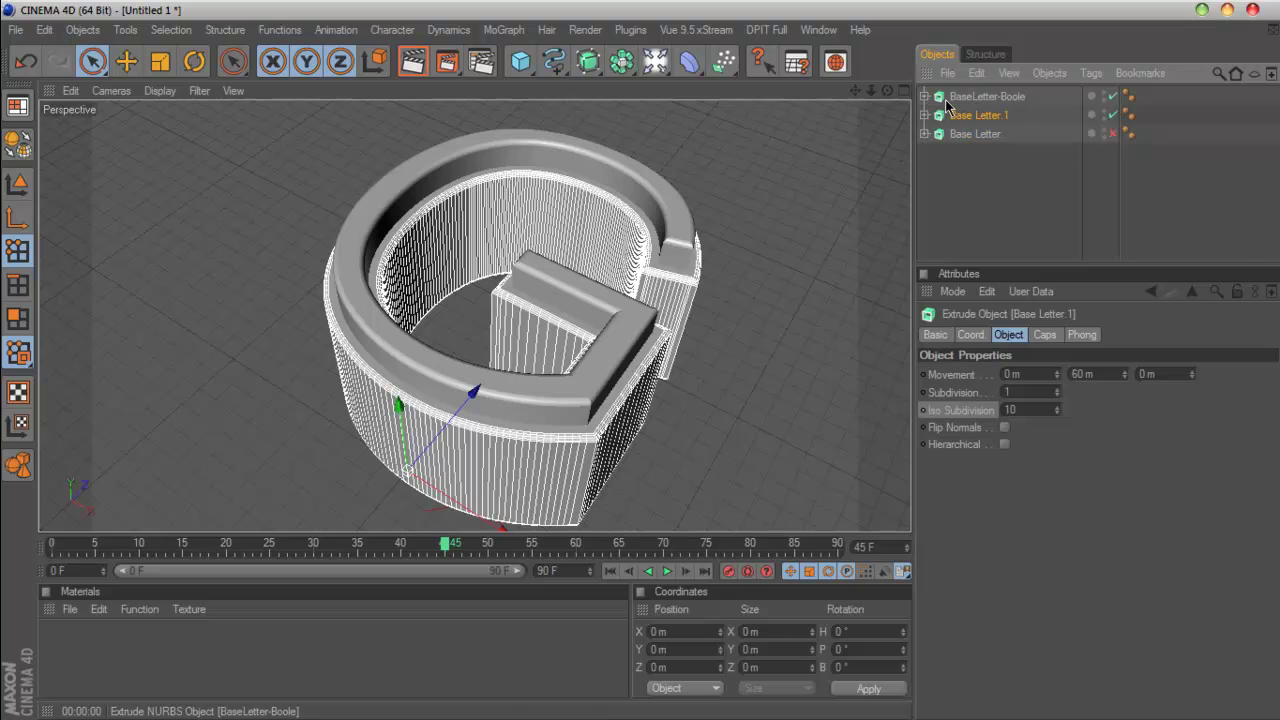
Step: Add a Boole object and nest the BaseLetter-Boole extrusion first and the Base Letter duplicate second inside it
{"action": "left_click", "coordinate": [975, 96]}
{"action": "left_click_drag", "start_coordinate": [633, 76], "coordinate": [712, 108]}
{"action": "left_click_drag", "start_coordinate": [985, 115], "coordinate": [979, 134]}
{"action": "key", "text": "ctrl+z"}
{"action": "left_click_drag", "start_coordinate": [1053, 114], "coordinate": [962, 97]}
{"action": "left_click", "coordinate": [963, 97]}
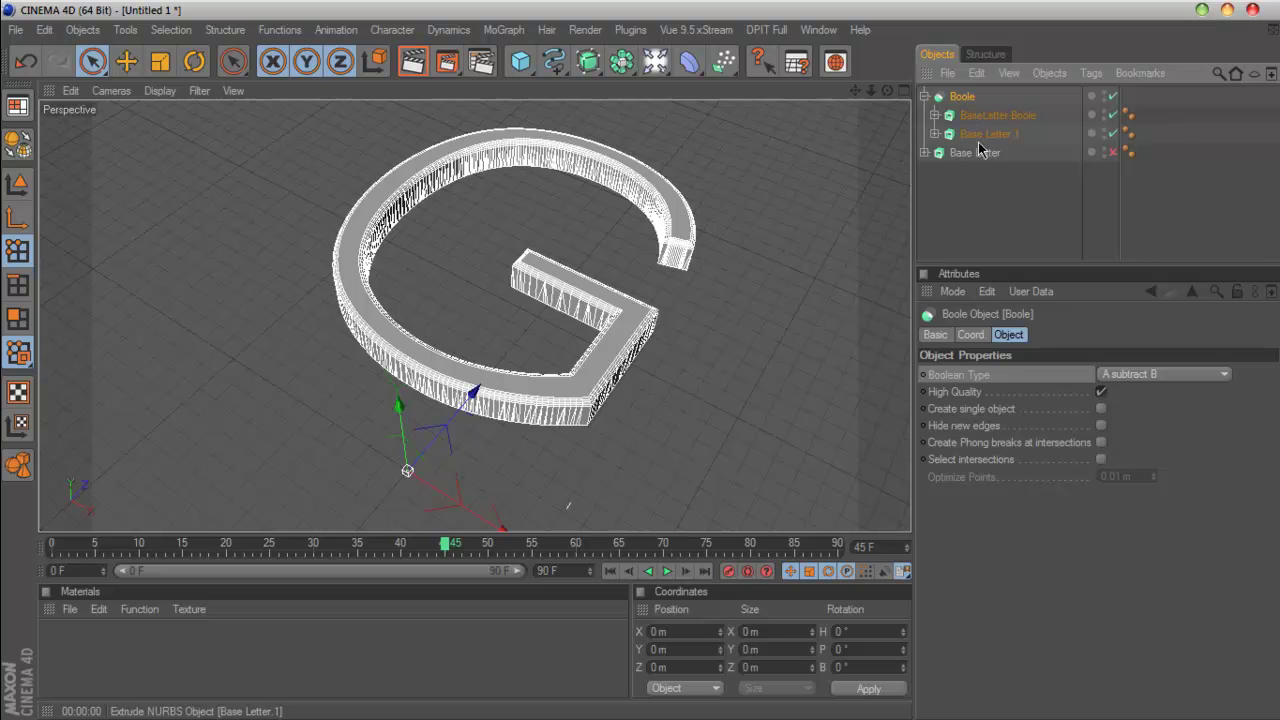
{"action": "left_click", "coordinate": [1157, 372]}
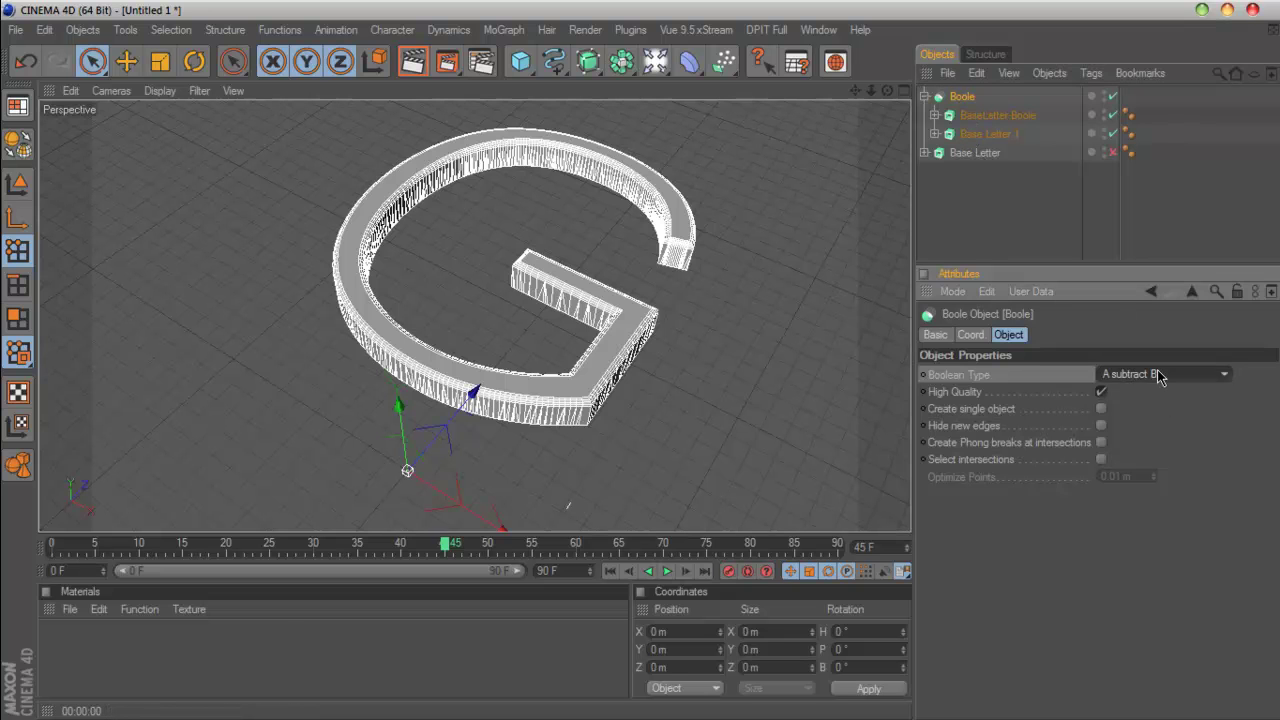
{"action": "left_click", "coordinate": [1158, 371]}
{"action": "left_click_drag", "start_coordinate": [972, 152], "coordinate": [978, 108]}
{"action": "left_click", "coordinate": [980, 238]}
{"action": "left_click", "coordinate": [1002, 191]}
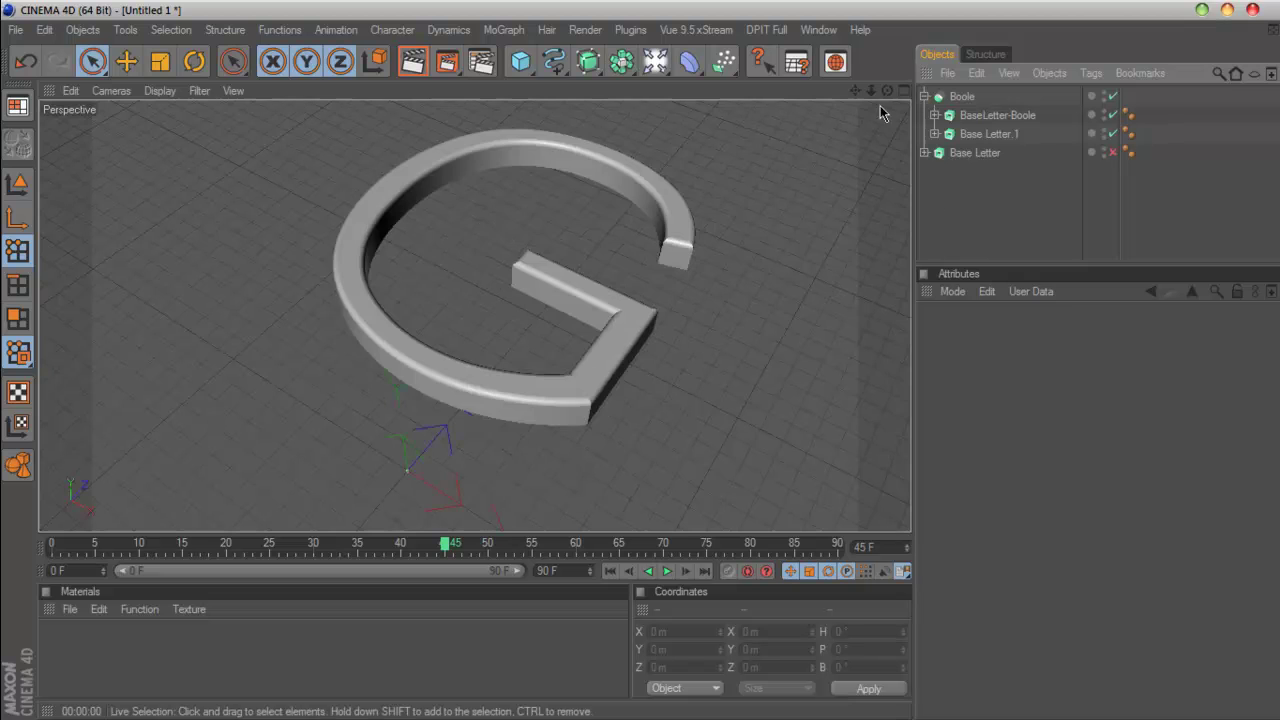
Step: Try the Boole's Boolean types A without B, A intersect B and A union B, and return to A subtract B
{"action": "left_click", "coordinate": [963, 97]}
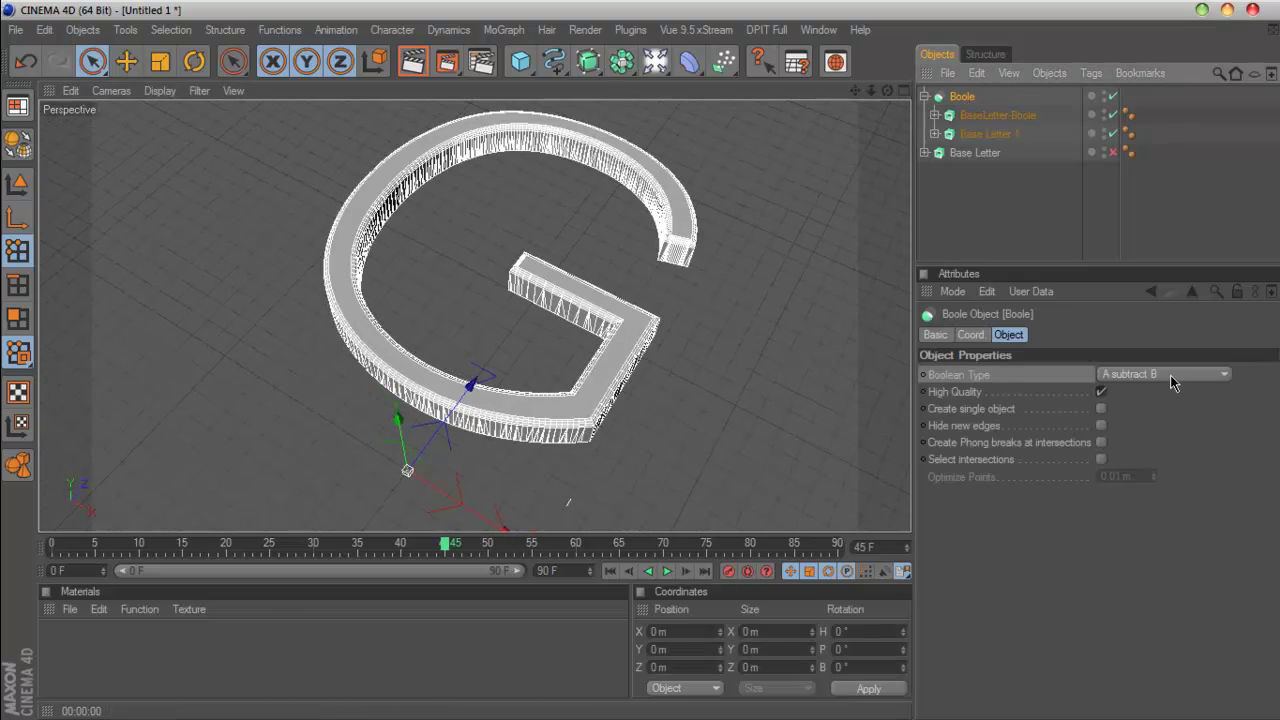
{"action": "left_click", "coordinate": [1168, 376]}
{"action": "left_click", "coordinate": [1166, 447]}
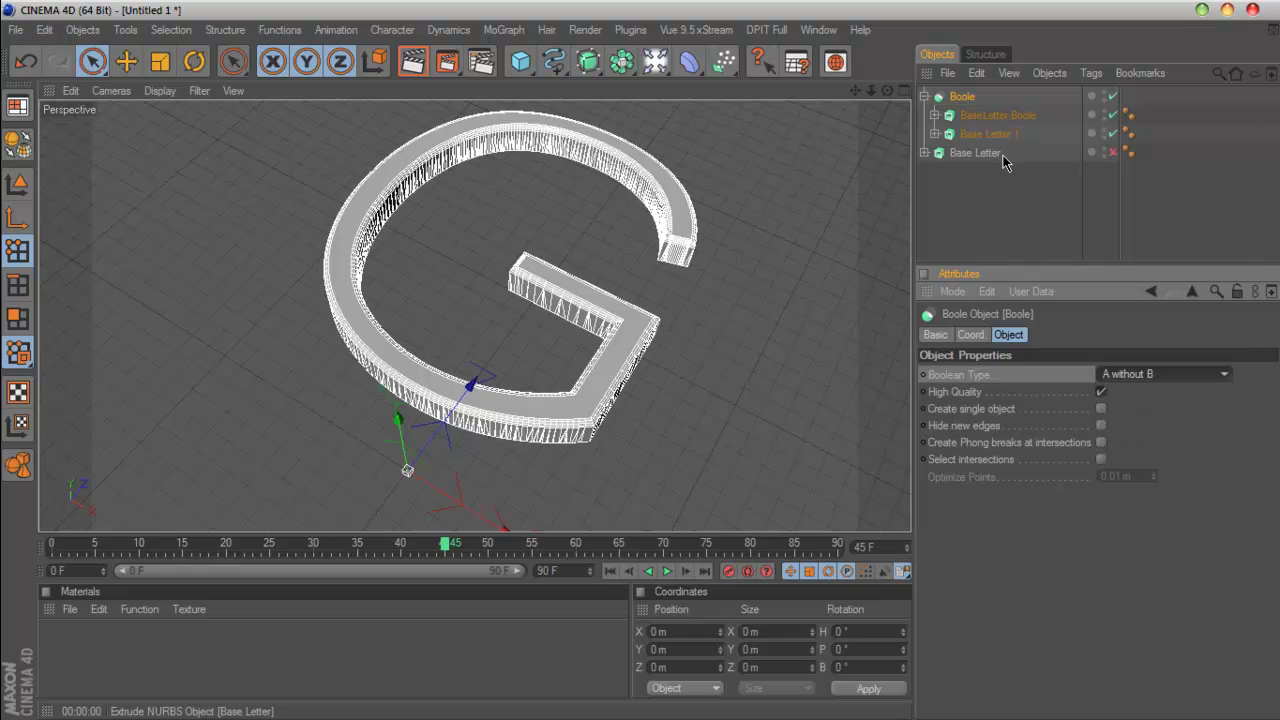
{"action": "left_click", "coordinate": [1160, 375]}
{"action": "left_click", "coordinate": [1176, 428]}
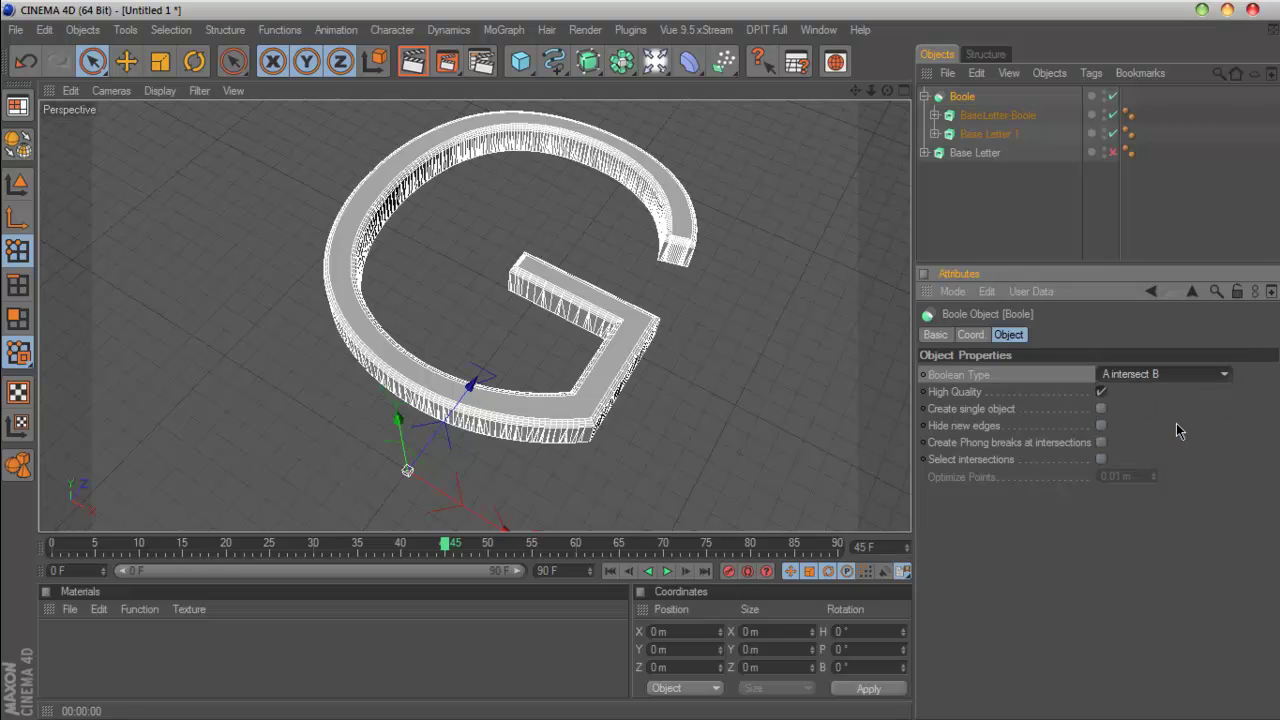
{"action": "left_click", "coordinate": [1156, 375]}
{"action": "left_click", "coordinate": [1149, 409]}
{"action": "left_click", "coordinate": [1152, 377]}
{"action": "left_click", "coordinate": [1152, 393]}
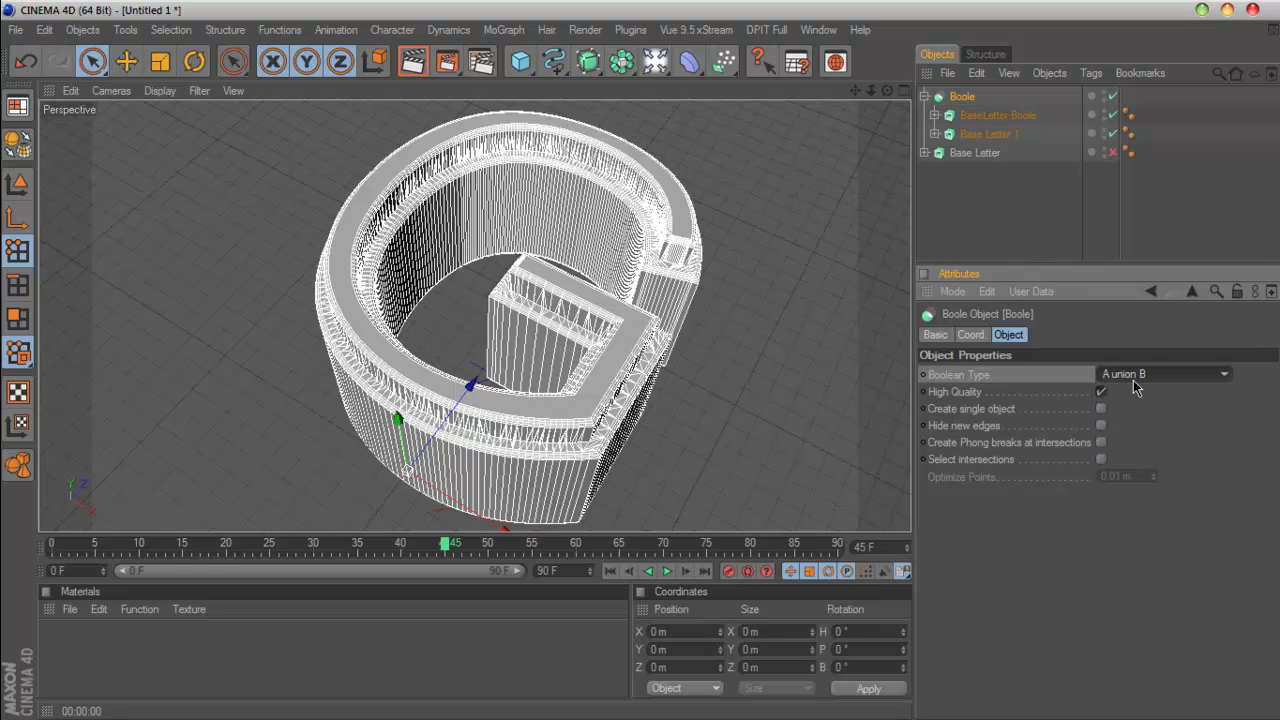
{"action": "left_click", "coordinate": [1141, 378]}
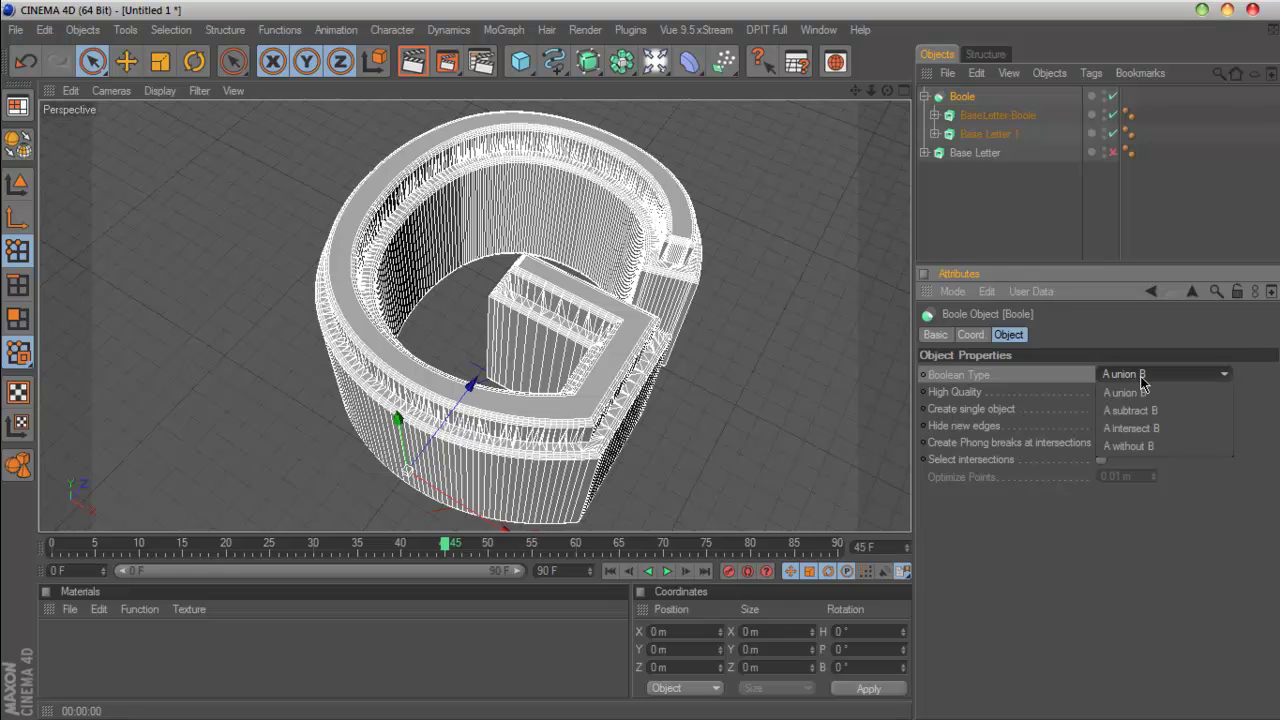
{"action": "left_click", "coordinate": [1179, 413]}
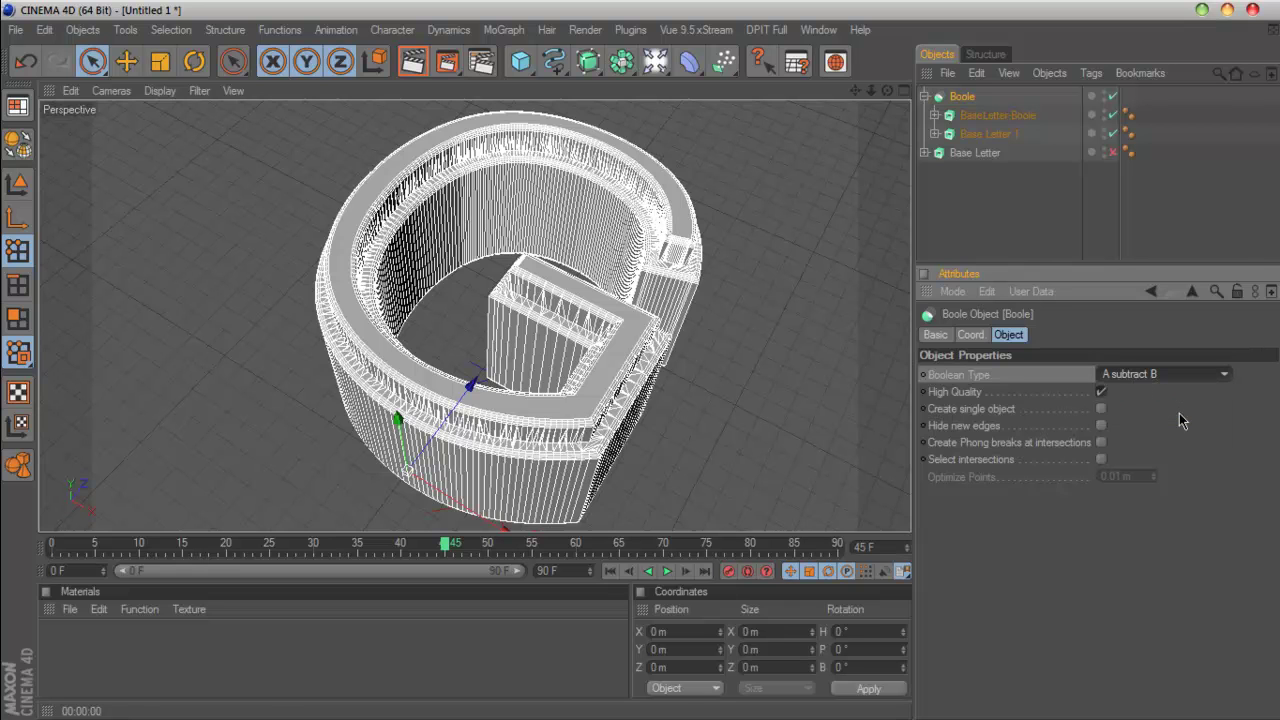
Step: Move the Base Letter.1 extrusion above BaseLetter-Boole inside the Boole so it is the first operand
{"action": "left_click", "coordinate": [997, 138]}
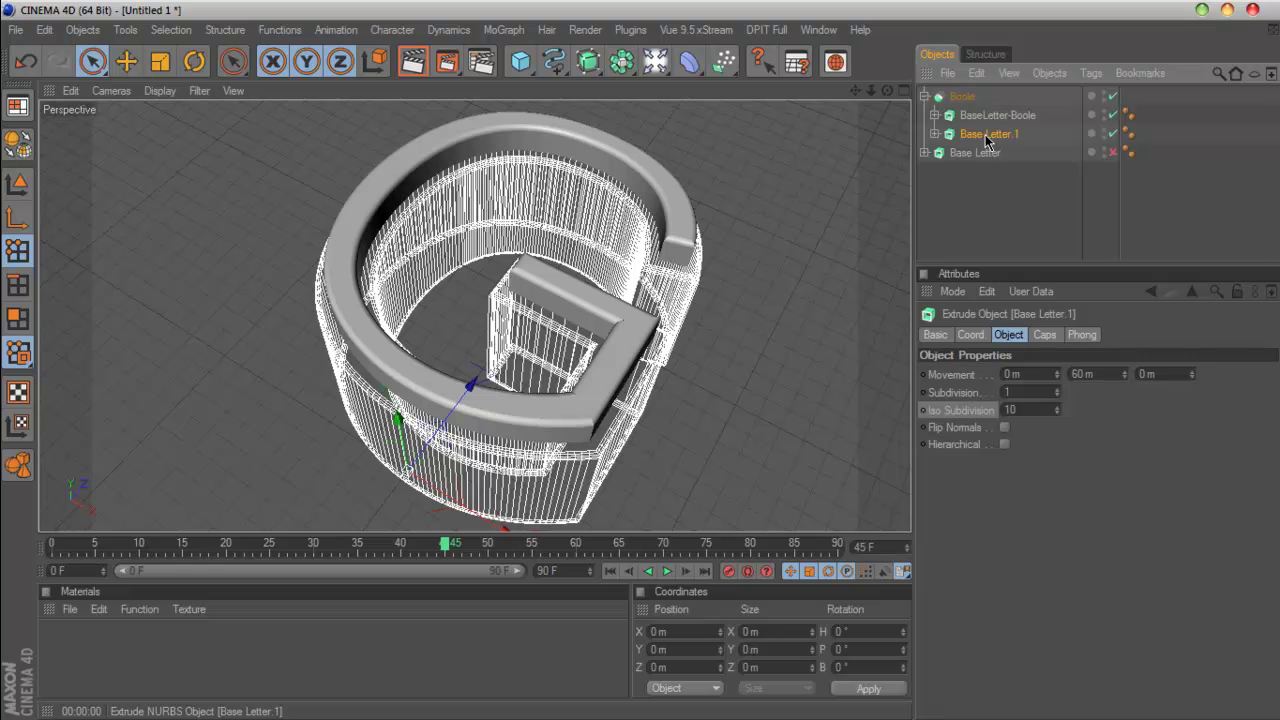
{"action": "left_click", "coordinate": [985, 116]}
{"action": "left_click", "coordinate": [985, 136]}
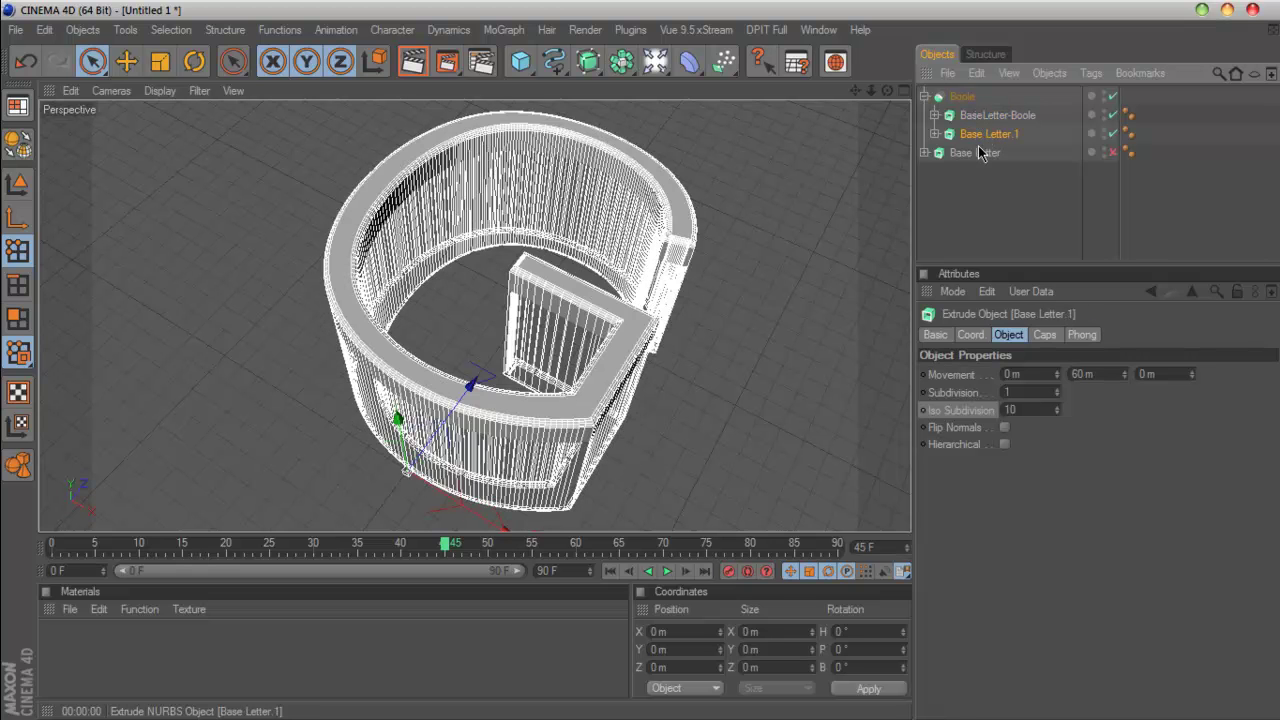
{"action": "left_click_drag", "start_coordinate": [977, 110], "coordinate": [976, 107]}
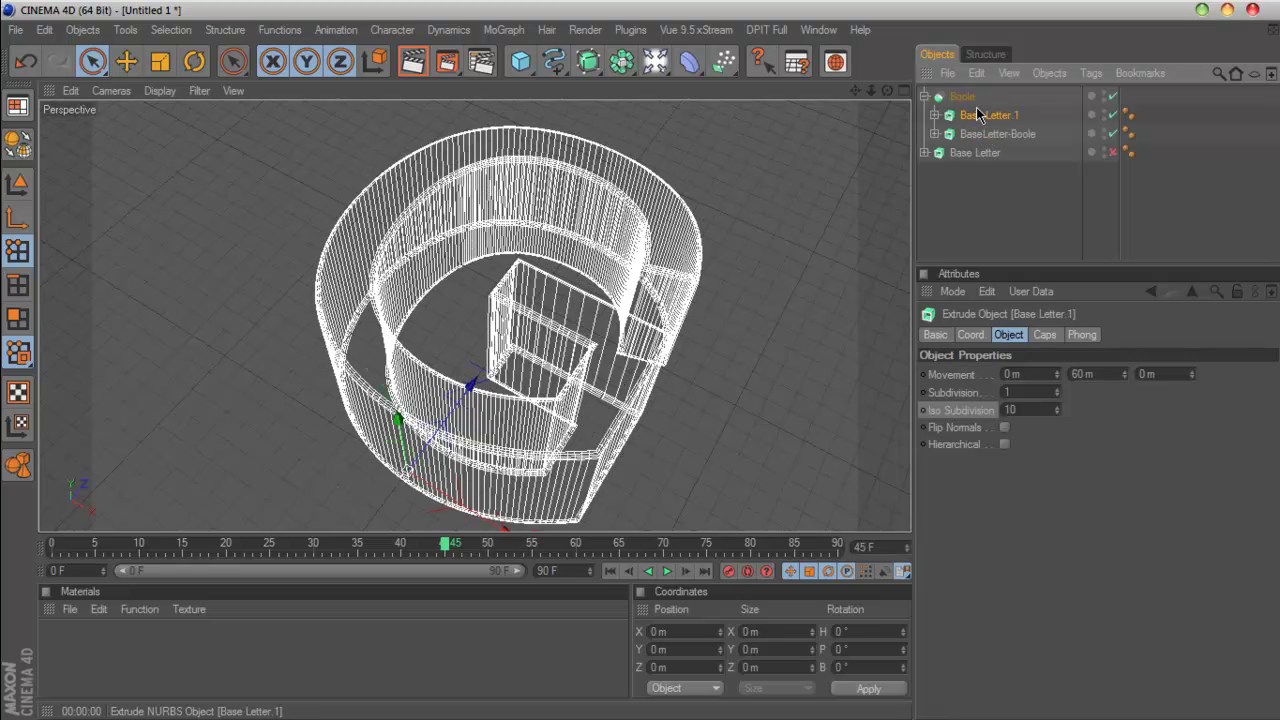
{"action": "left_click", "coordinate": [997, 197]}
{"action": "left_click", "coordinate": [990, 134]}
{"action": "left_click", "coordinate": [935, 134]}
{"action": "left_click", "coordinate": [934, 115]}
{"action": "left_click", "coordinate": [934, 115]}
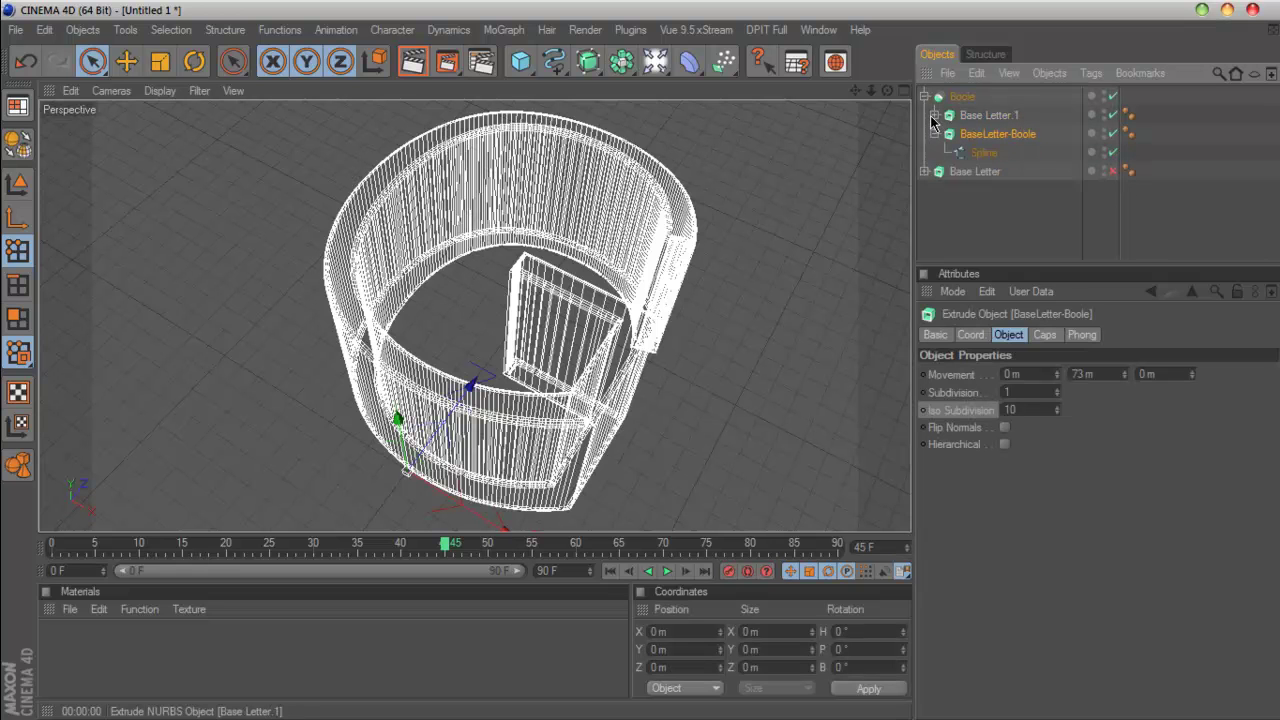
{"action": "left_click", "coordinate": [934, 134]}
Step: Set the Boole's Boolean Type to A without B after trying A intersect B, and deselect it
{"action": "left_click", "coordinate": [962, 96]}
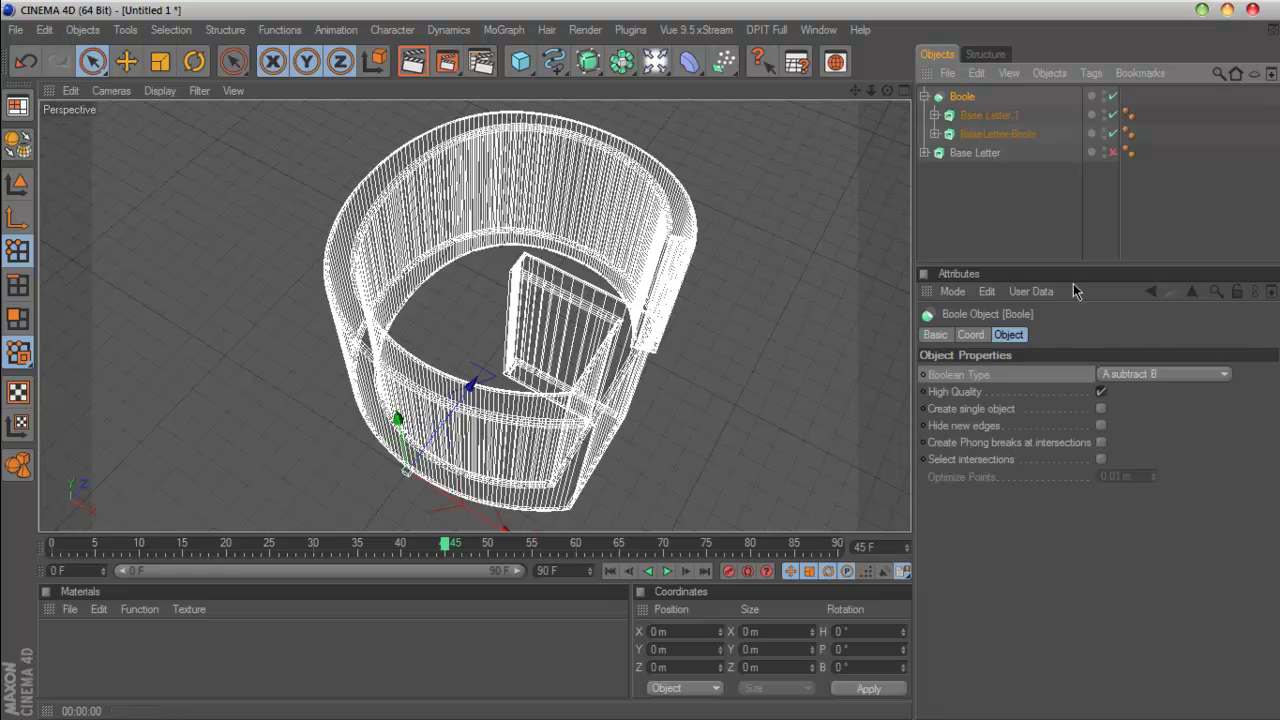
{"action": "left_click", "coordinate": [1148, 376]}
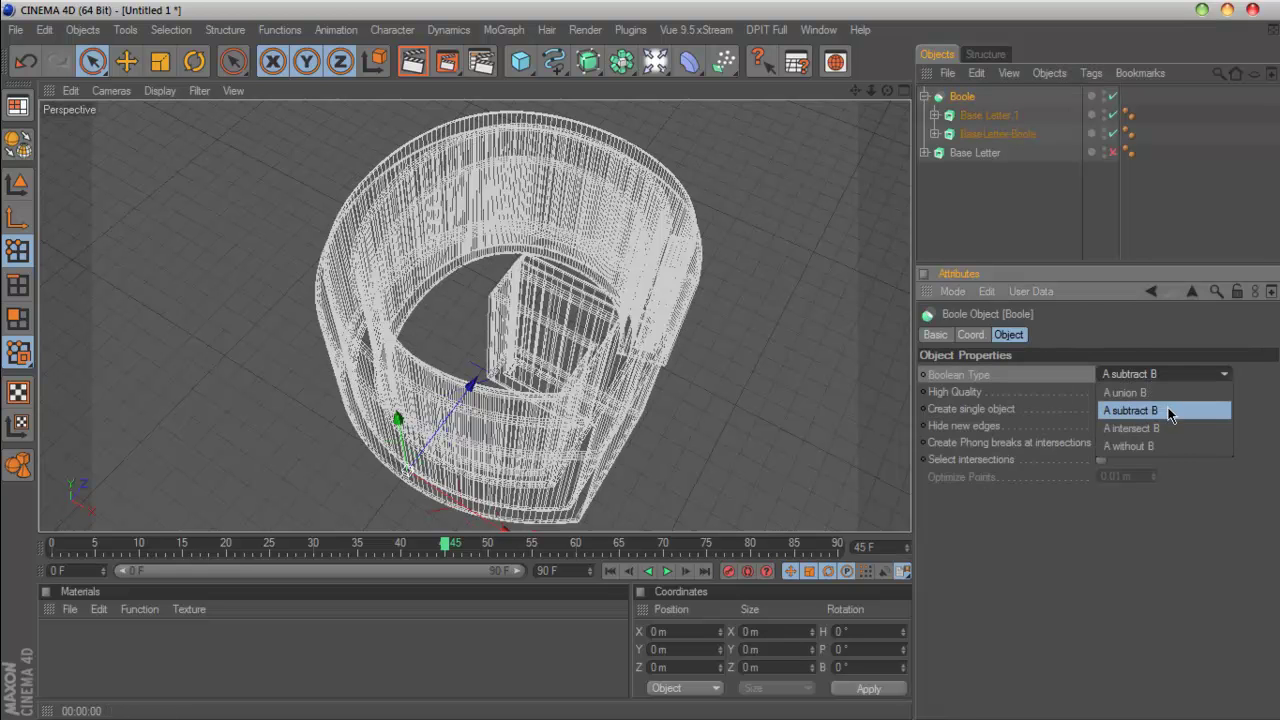
{"action": "left_click", "coordinate": [1173, 430]}
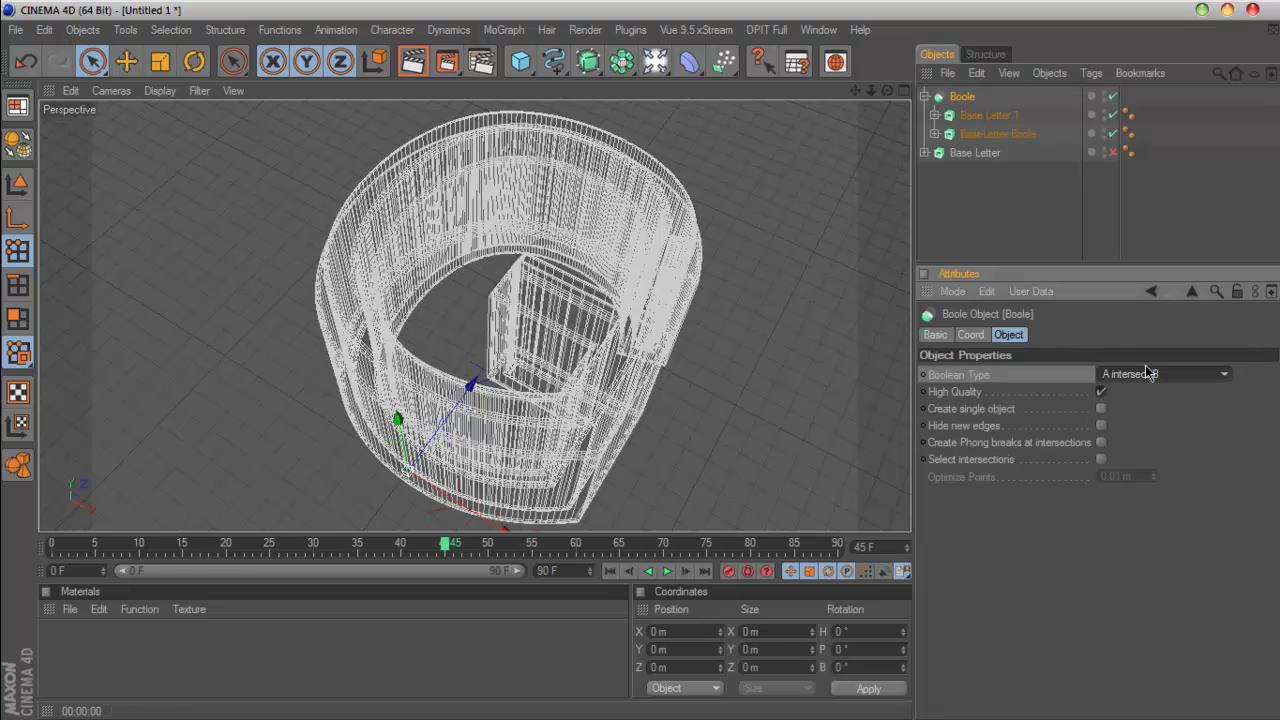
{"action": "left_click", "coordinate": [1142, 376]}
{"action": "left_click", "coordinate": [1144, 441]}
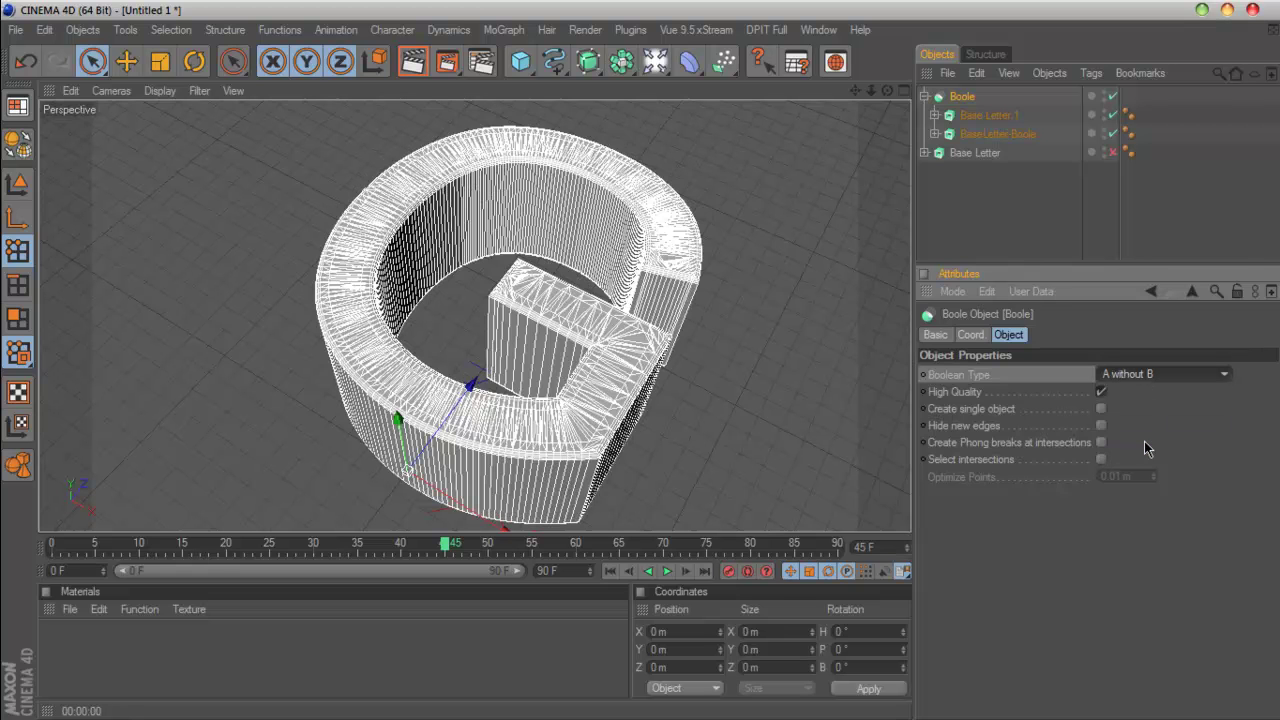
{"action": "left_click", "coordinate": [993, 226]}
{"action": "left_click_drag", "start_coordinate": [886, 90], "coordinate": [854, 64]}
{"action": "left_click_drag", "start_coordinate": [887, 140], "coordinate": [903, 85]}
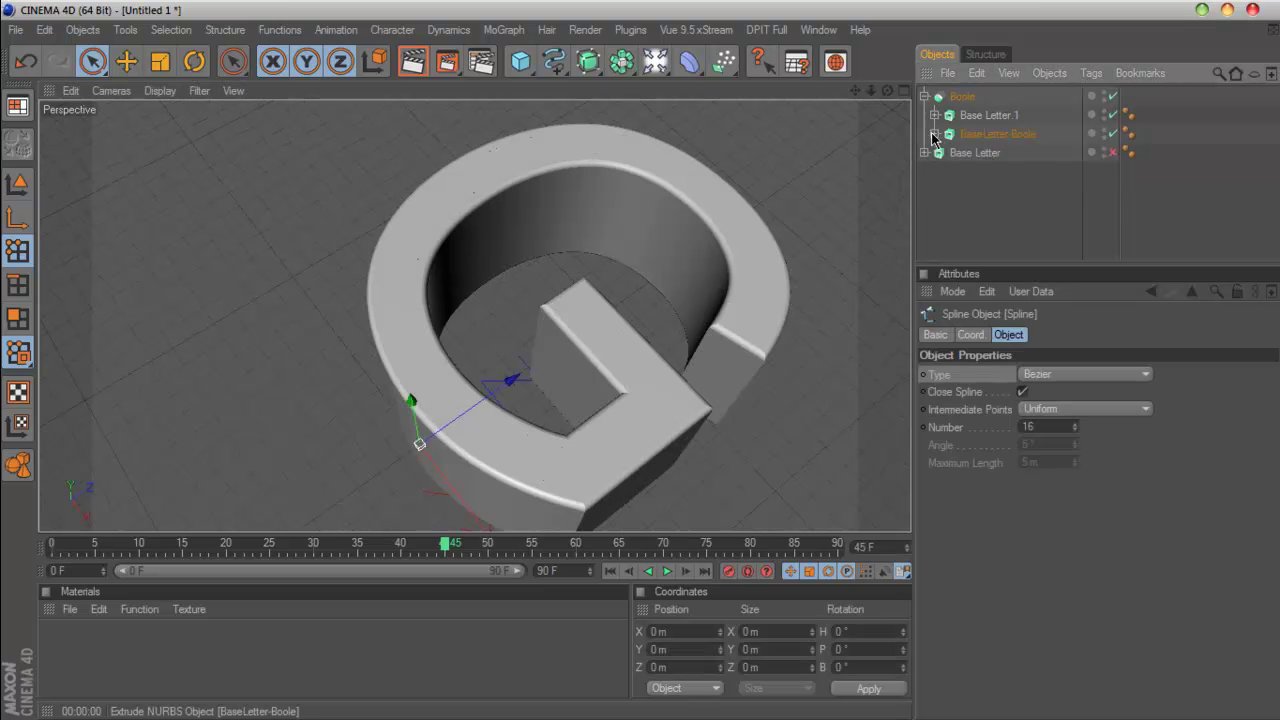
Step: Set Intermediate Points to Adaptive on the spline inside the Base Letter.1 extrusion
{"action": "left_click", "coordinate": [935, 115]}
{"action": "left_click", "coordinate": [976, 134]}
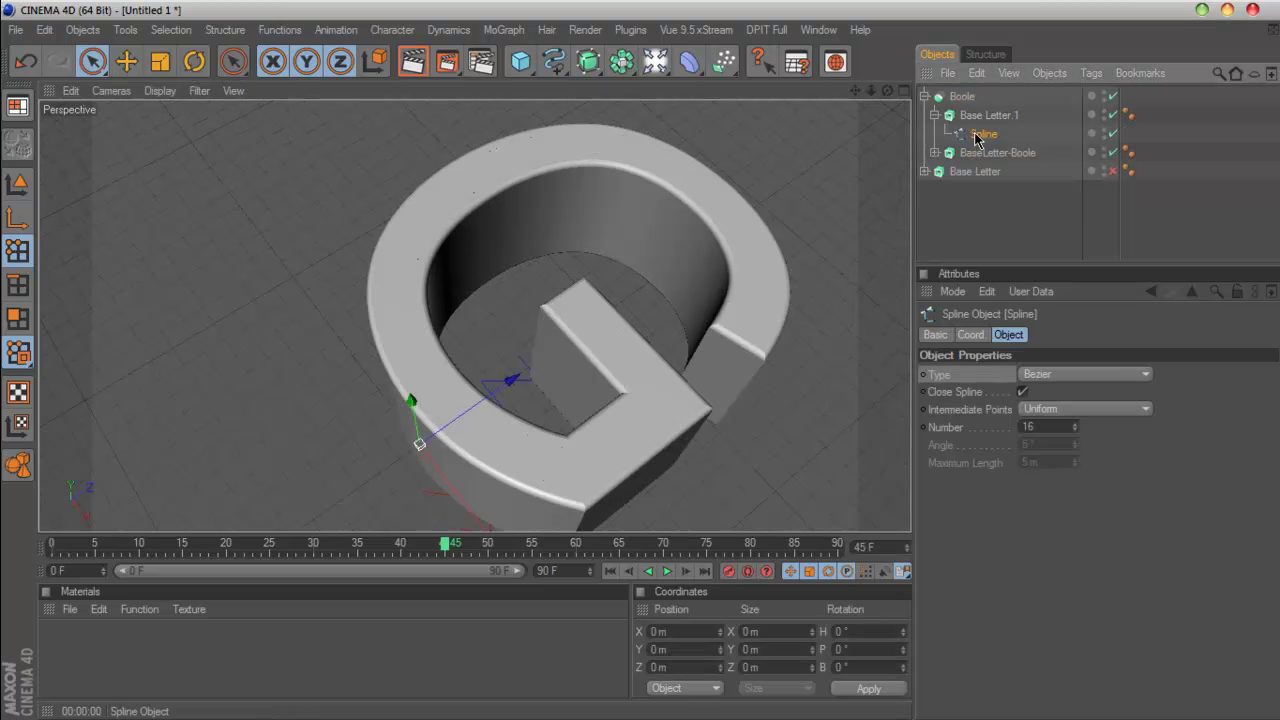
{"action": "left_click", "coordinate": [935, 152]}
{"action": "left_click", "coordinate": [1080, 408]}
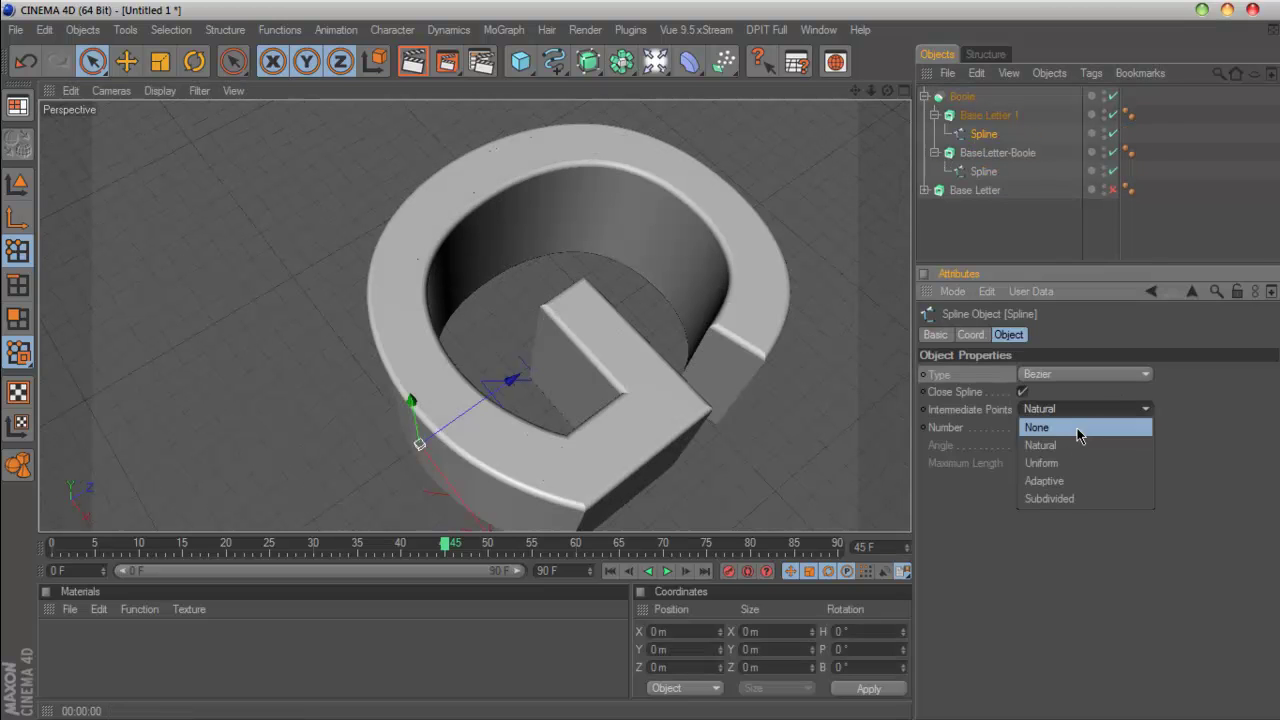
{"action": "left_click", "coordinate": [1087, 480]}
Step: Set Intermediate Points to Adaptive on the spline inside the BaseLetter-Boole extrusion
{"action": "left_click", "coordinate": [983, 171]}
{"action": "left_click", "coordinate": [1080, 408]}
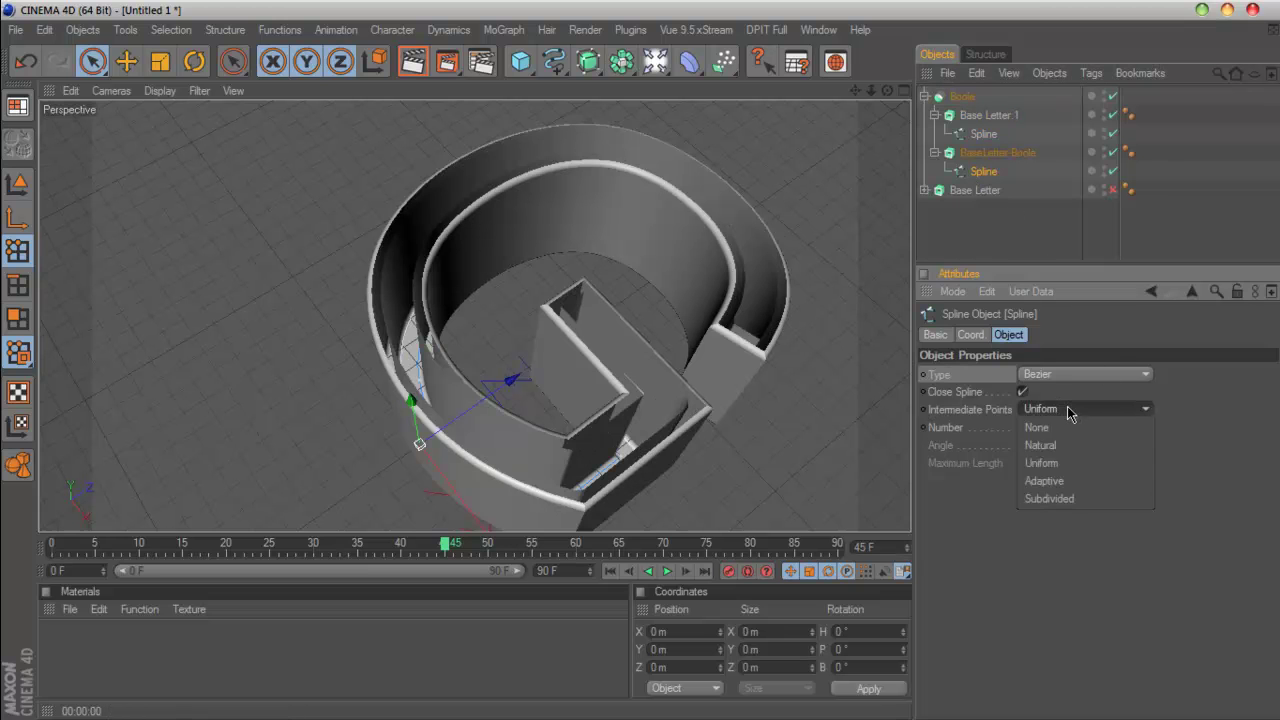
{"action": "left_click", "coordinate": [1071, 480]}
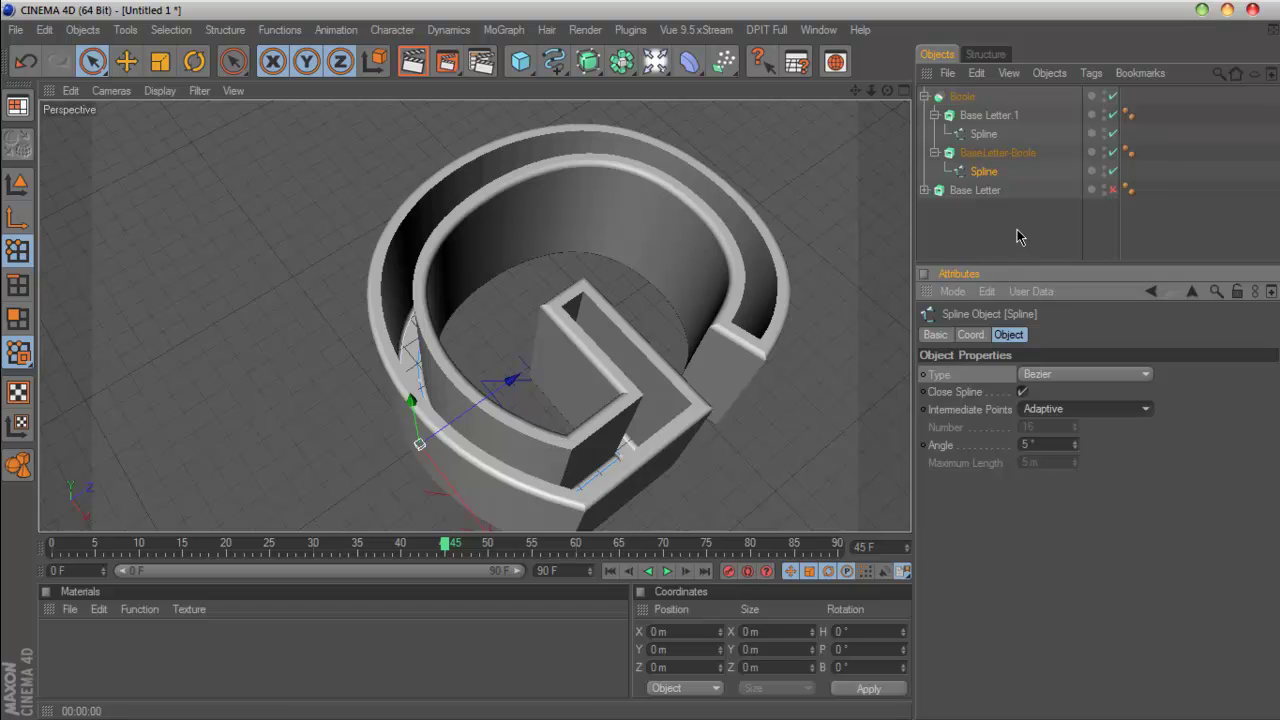
{"action": "mouse_move", "coordinate": [886, 90]}
{"action": "left_mouse_down"}
{"action": "mouse_move", "coordinate": [910, 35]}
{"action": "mouse_move", "coordinate": [886, 90]}
{"action": "left_mouse_up"}
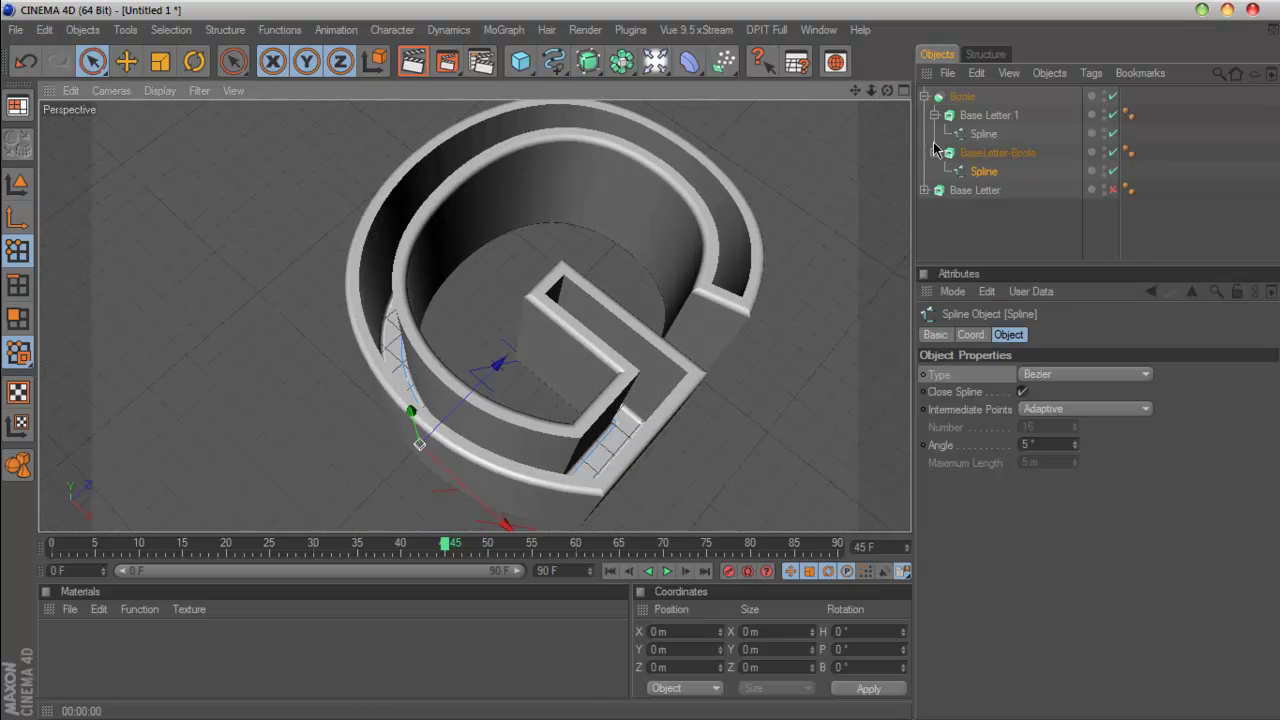
Step: Set the adaptive Angle to 1° on the splines inside the Base Letter.1 and BaseLetter-Boole extrusions
{"action": "left_click", "coordinate": [983, 134]}
{"action": "left_click", "coordinate": [1025, 444]}
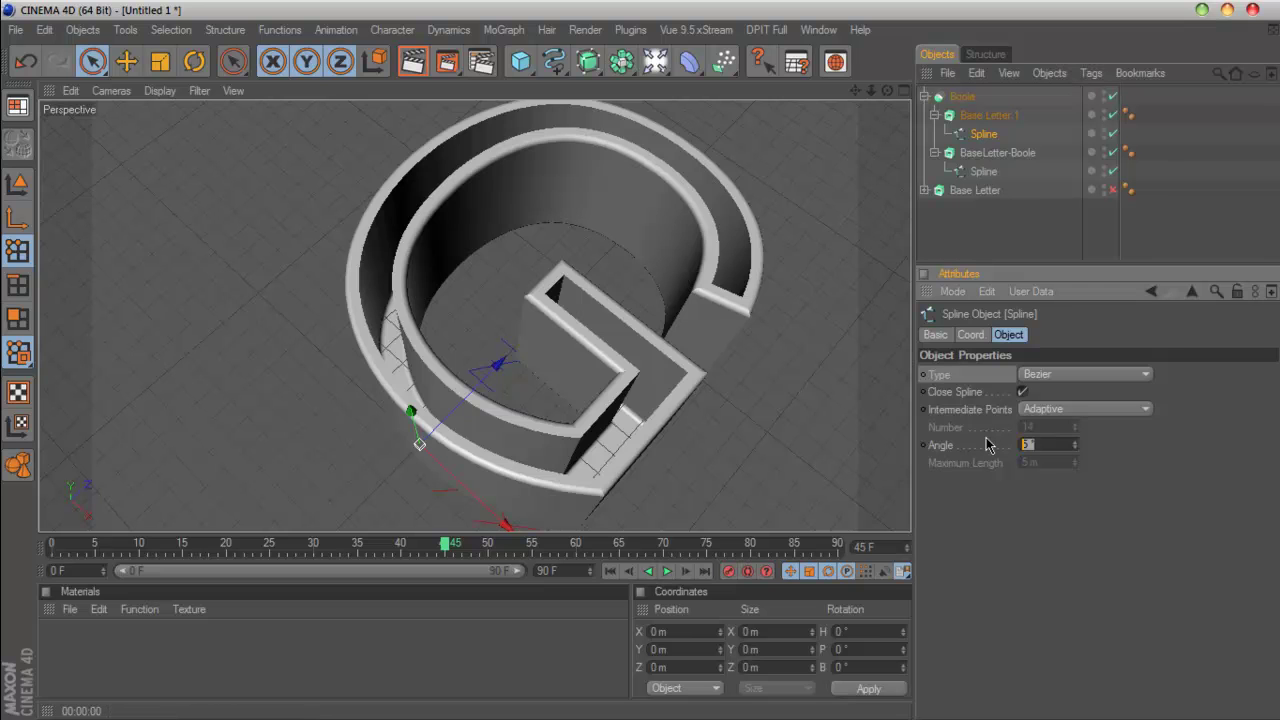
{"action": "left_click", "coordinate": [983, 171]}
{"action": "key", "text": "Return"}
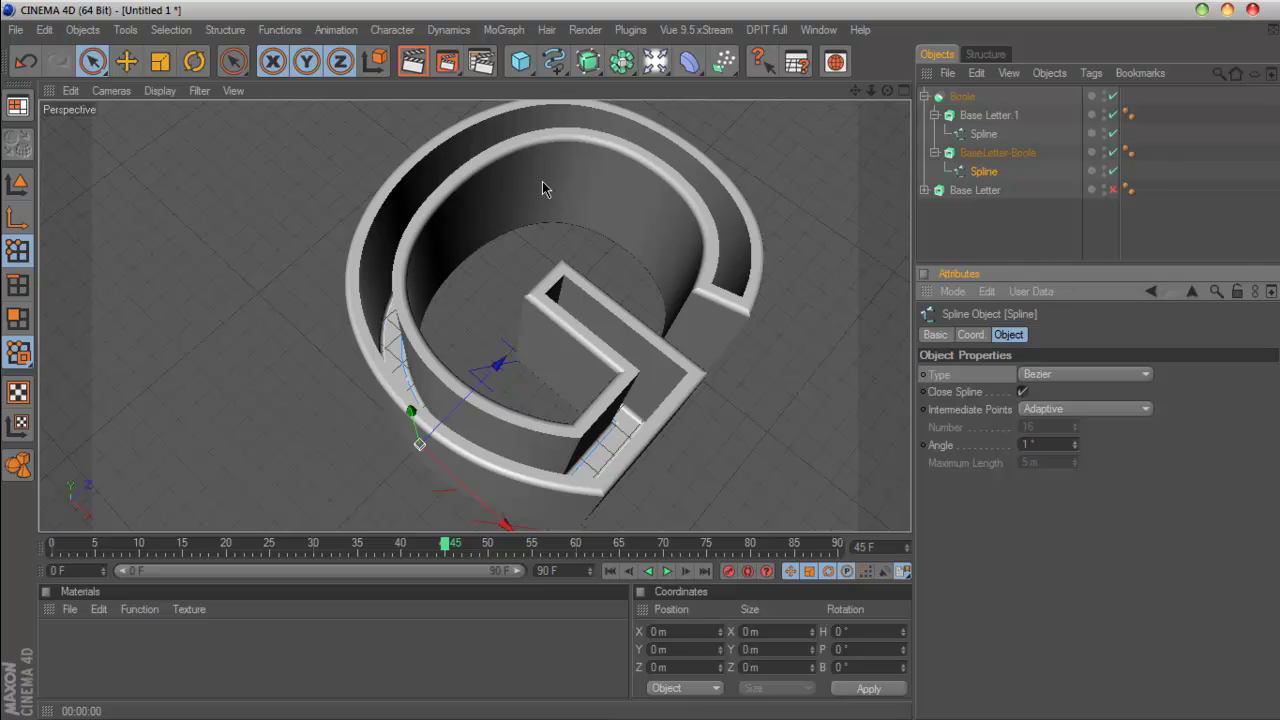
{"action": "left_click_drag", "start_coordinate": [886, 91], "coordinate": [790, 165]}
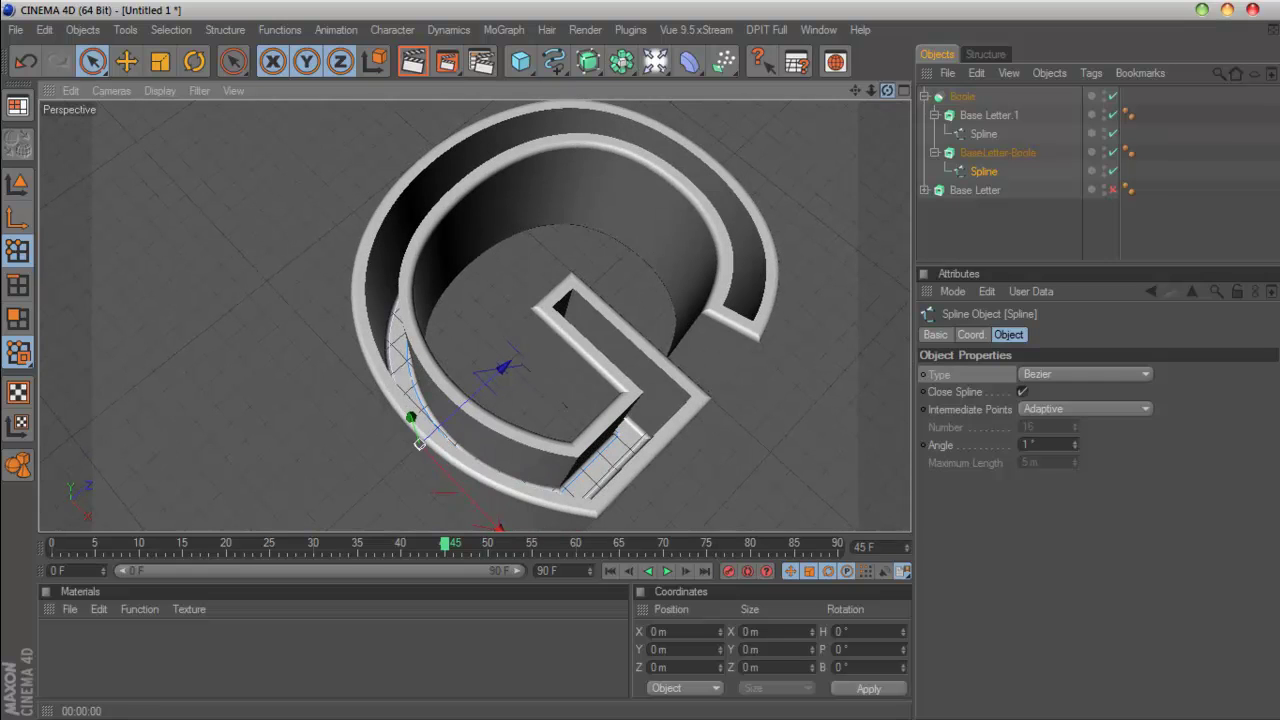
Step: Enable the standalone Base Letter extrusion and the spline nested inside it
{"action": "left_click", "coordinate": [988, 192]}
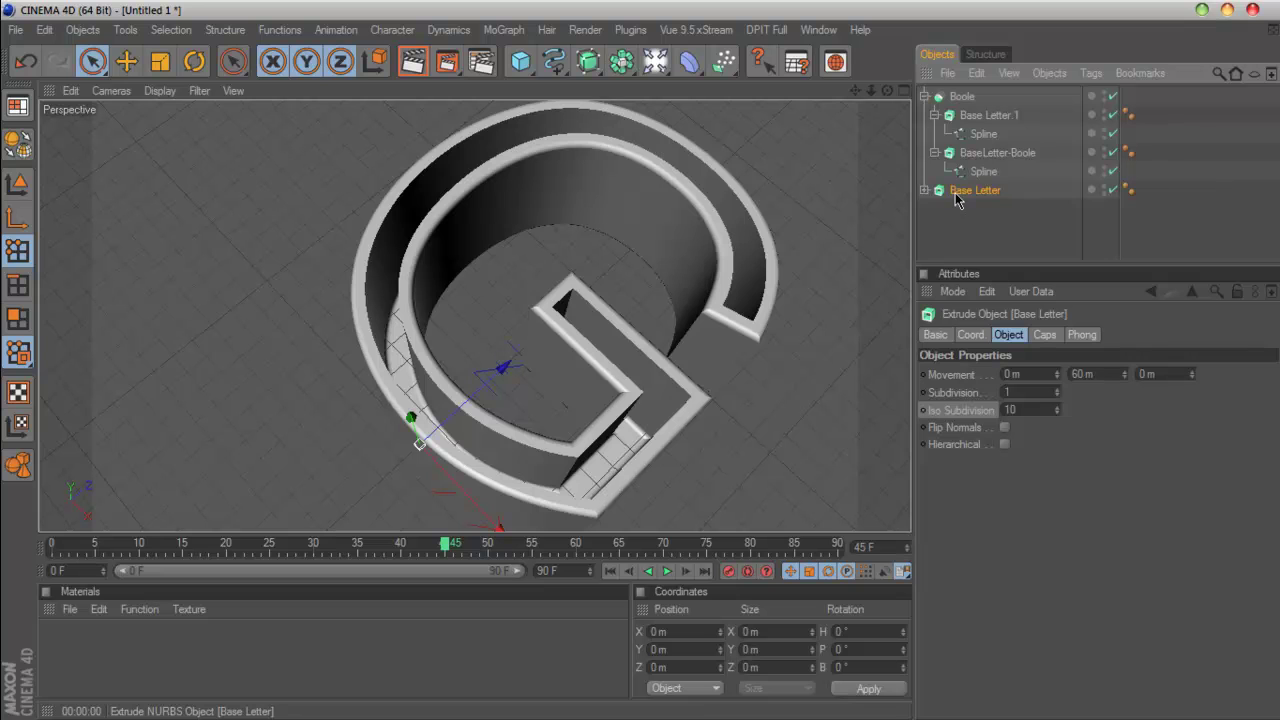
{"action": "left_click", "coordinate": [924, 190]}
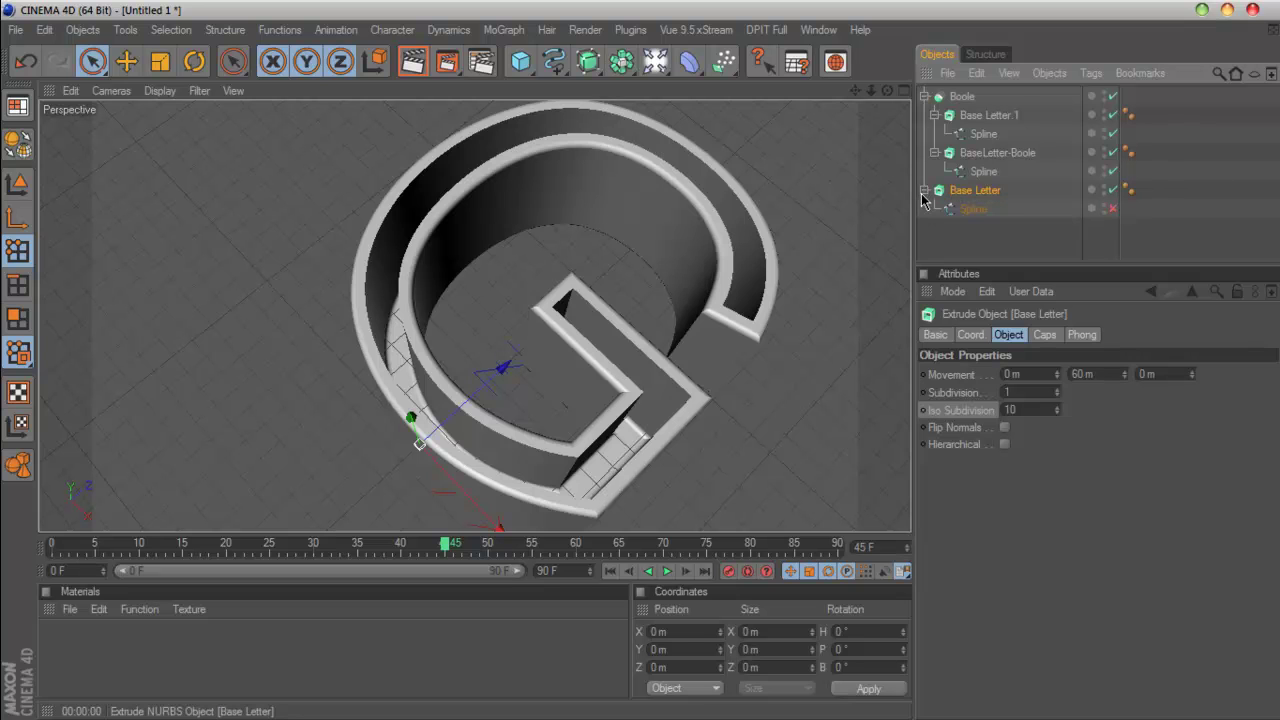
{"action": "left_click", "coordinate": [1113, 209]}
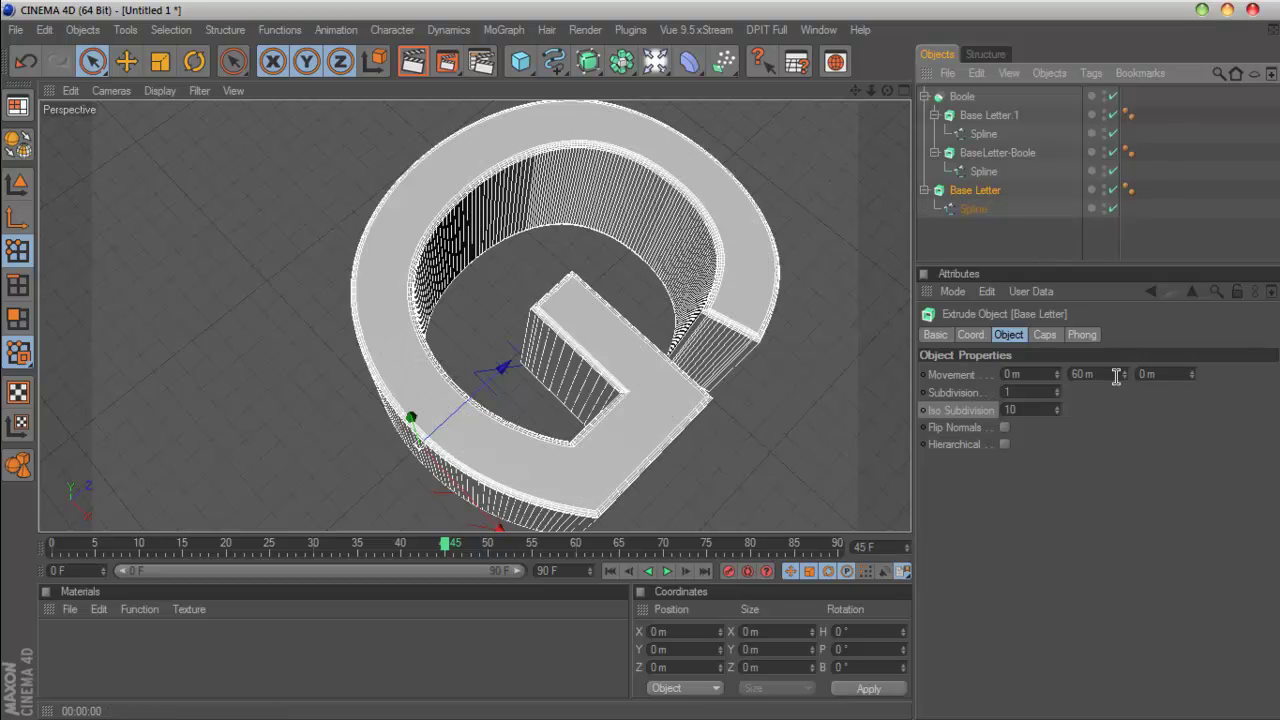
Step: Reduce the Base Letter extrusion's Y Movement to 10 m and render a preview of the letter from a low angle
{"action": "left_click_drag", "start_coordinate": [1122, 374], "coordinate": [1122, 401]}
{"action": "left_click_drag", "start_coordinate": [887, 90], "coordinate": [887, 60]}
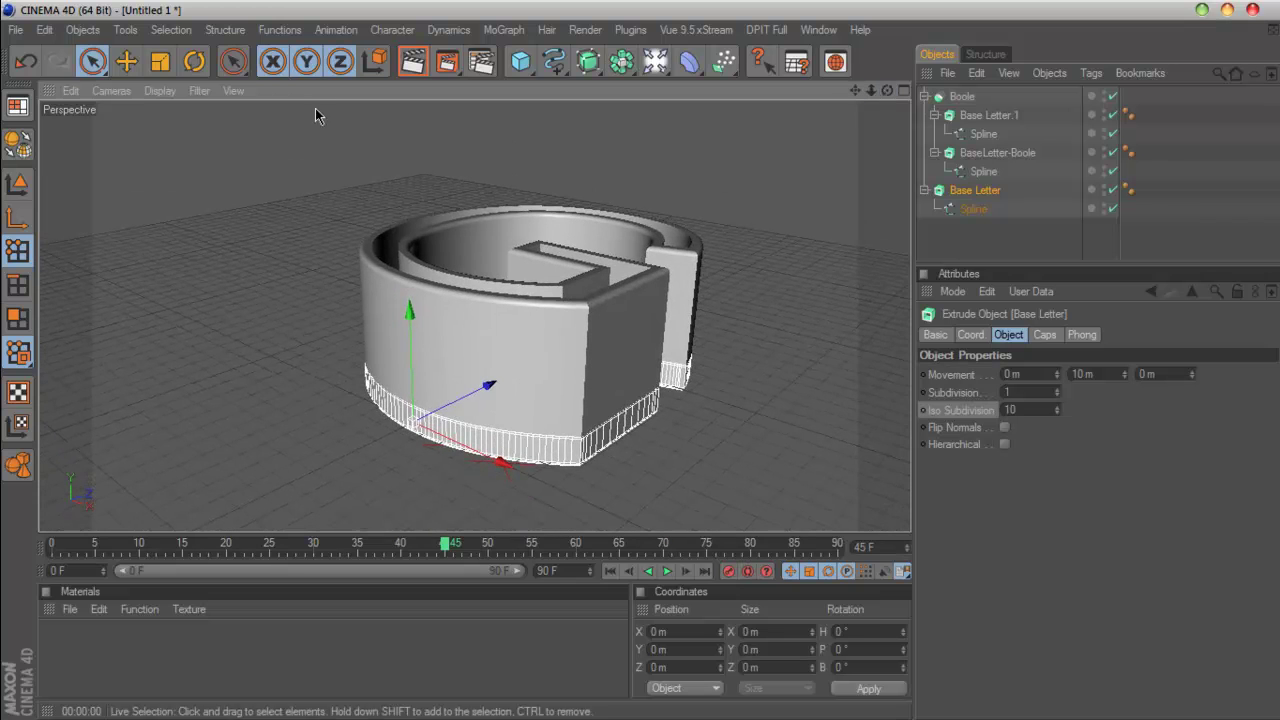
{"action": "left_click", "coordinate": [415, 62]}
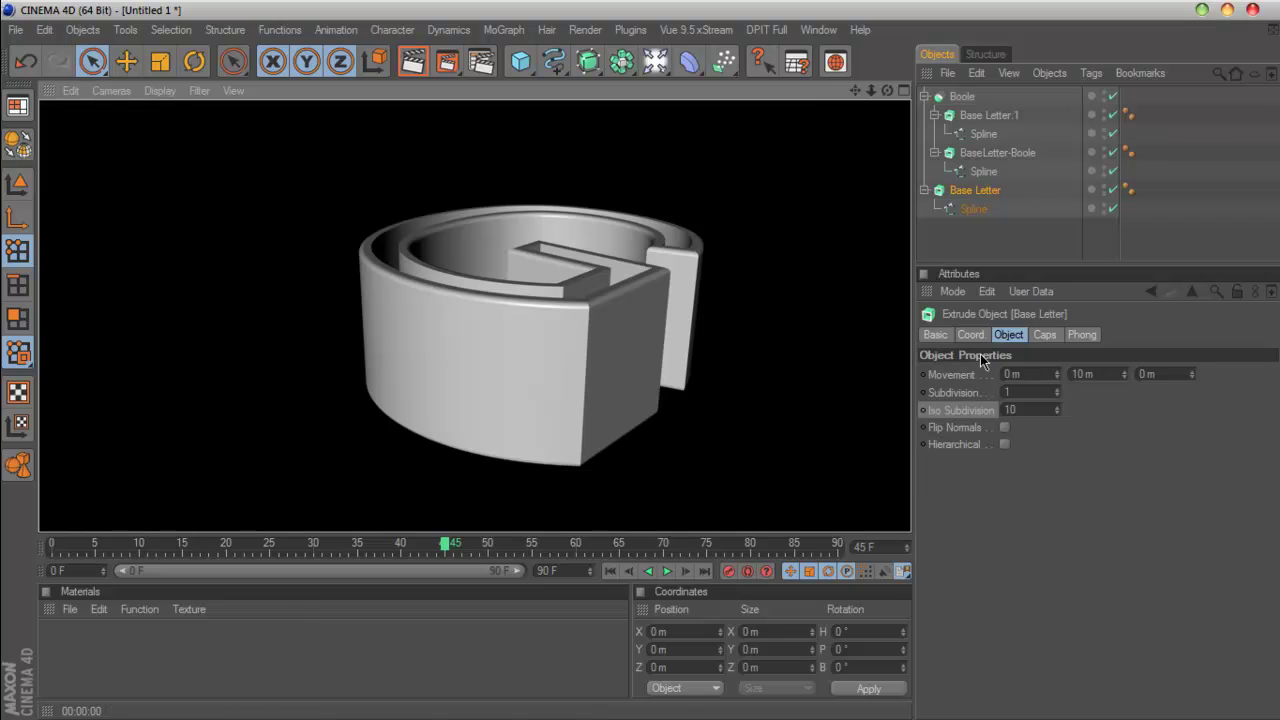
Step: Show the viewport in Constant Shading (Lines) and set the Base Letter extrusion's Y Movement to 41 m
{"action": "left_click", "coordinate": [160, 90]}
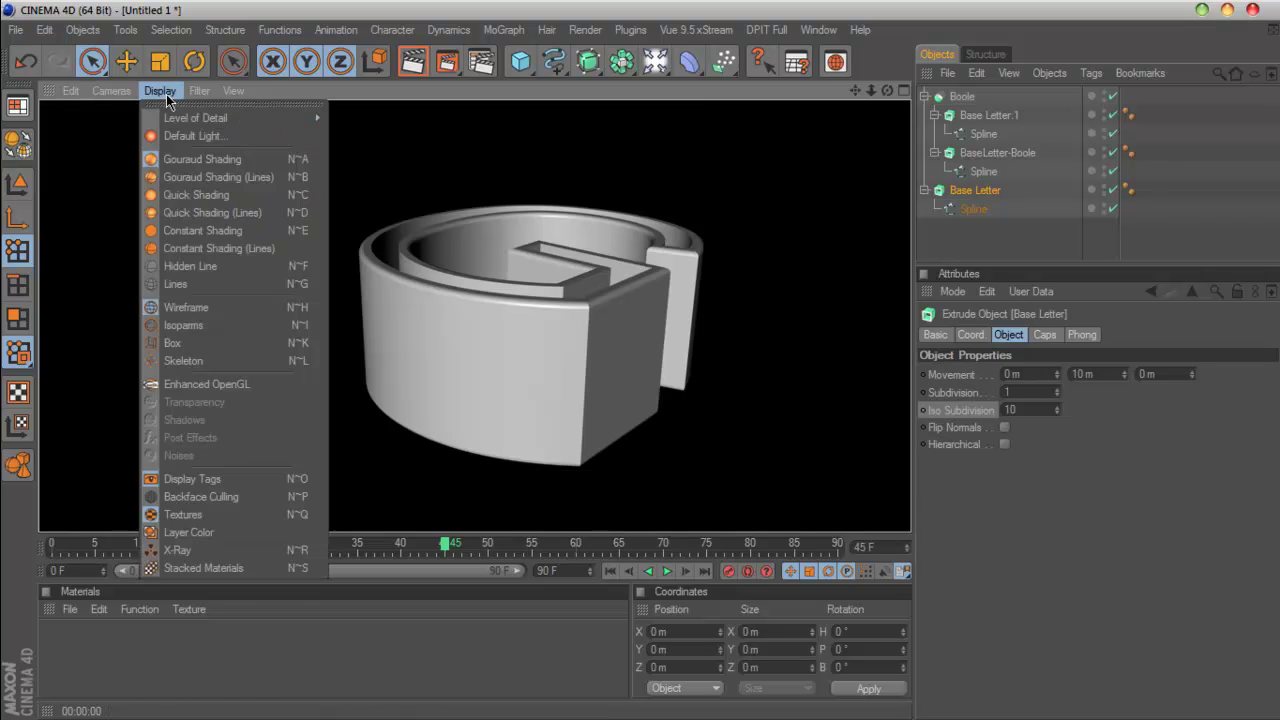
{"action": "left_click", "coordinate": [231, 249]}
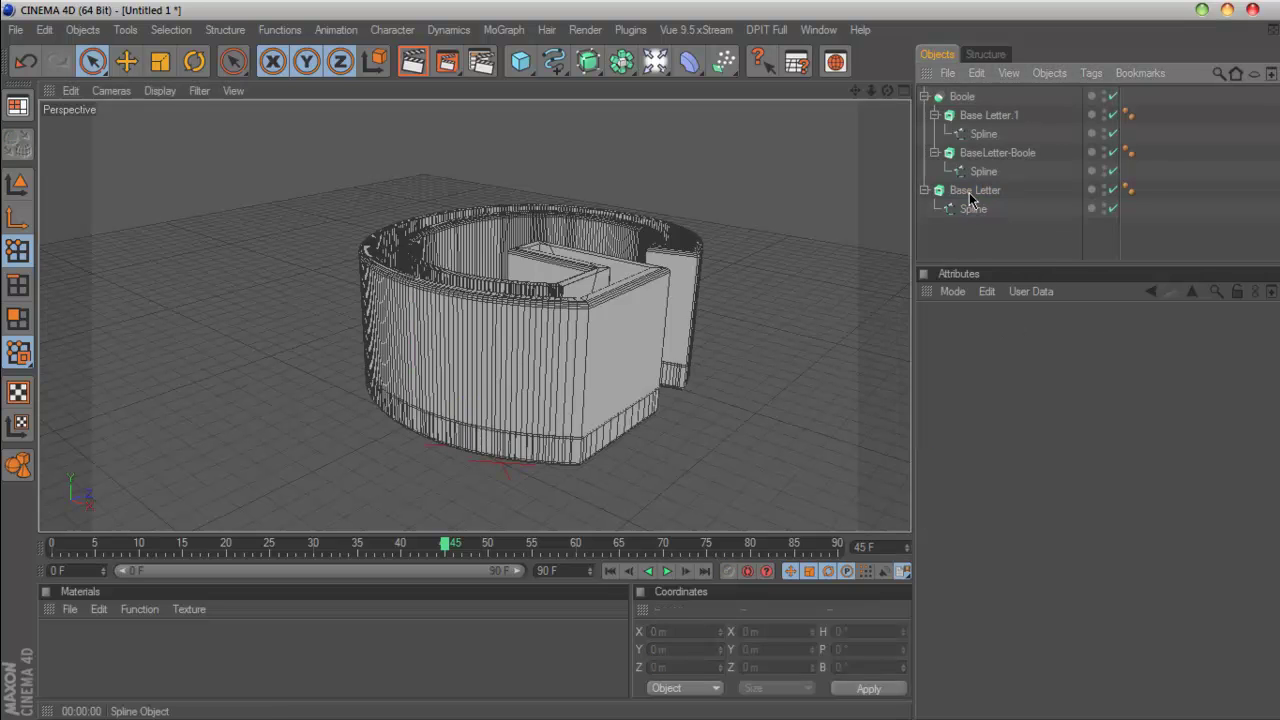
{"action": "left_click_drag", "start_coordinate": [1130, 374], "coordinate": [1130, 344]}
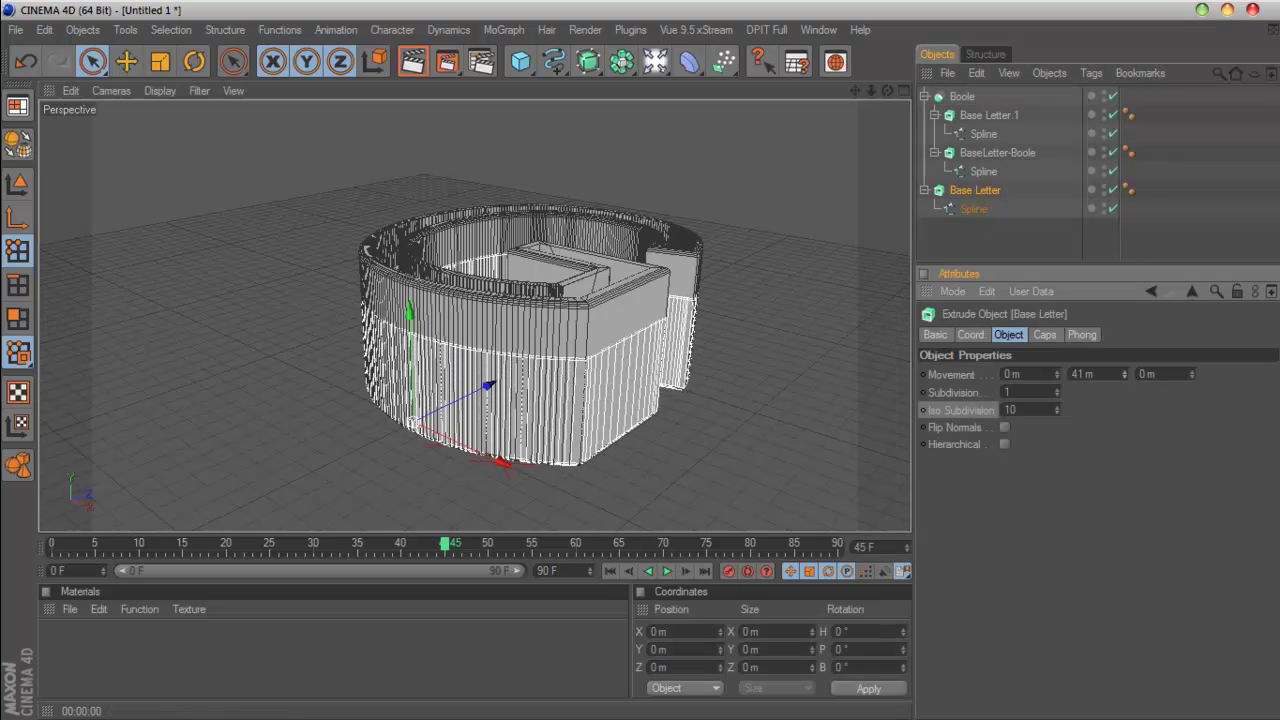
Step: Create a new material and set its color to dark blue with R 0, G 19 and B 43
{"action": "double_click", "coordinate": [91, 663]}
{"action": "double_click", "coordinate": [59, 647]}
{"action": "left_click", "coordinate": [487, 209]}
{"action": "left_click_drag", "start_coordinate": [383, 217], "coordinate": [495, 228]}
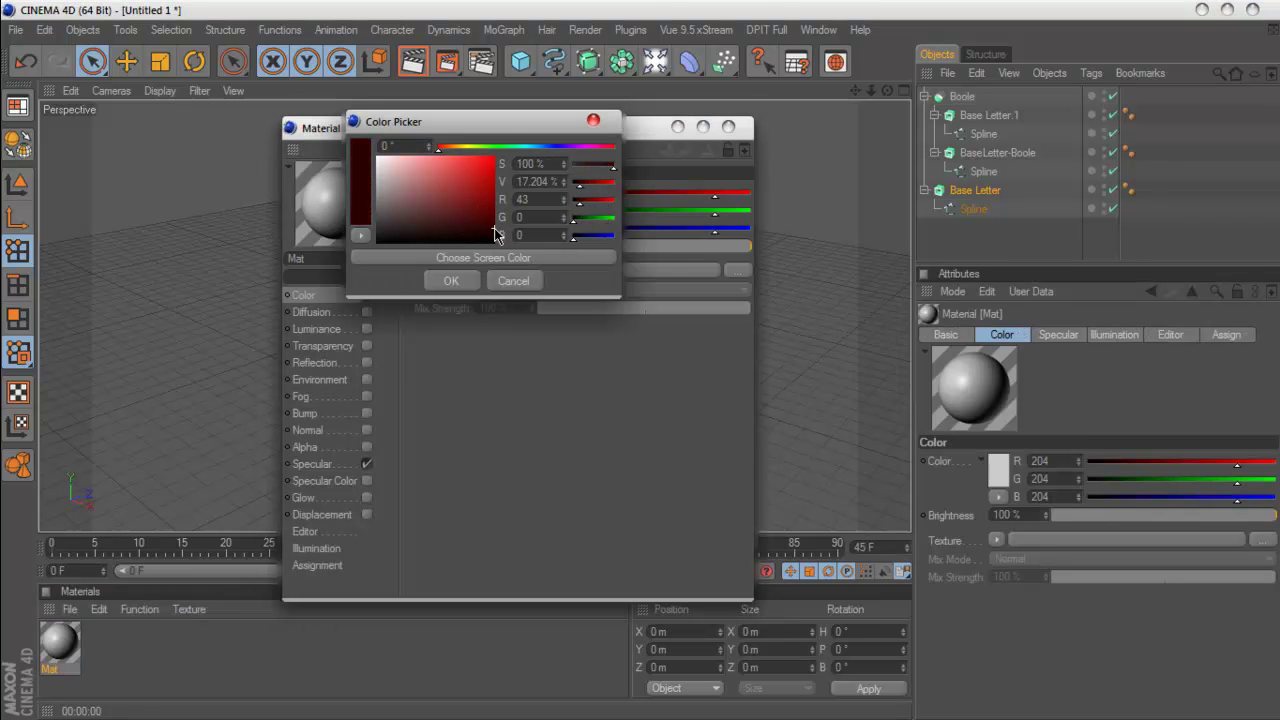
{"action": "left_click_drag", "start_coordinate": [536, 147], "coordinate": [543, 148]}
{"action": "left_click", "coordinate": [451, 280]}
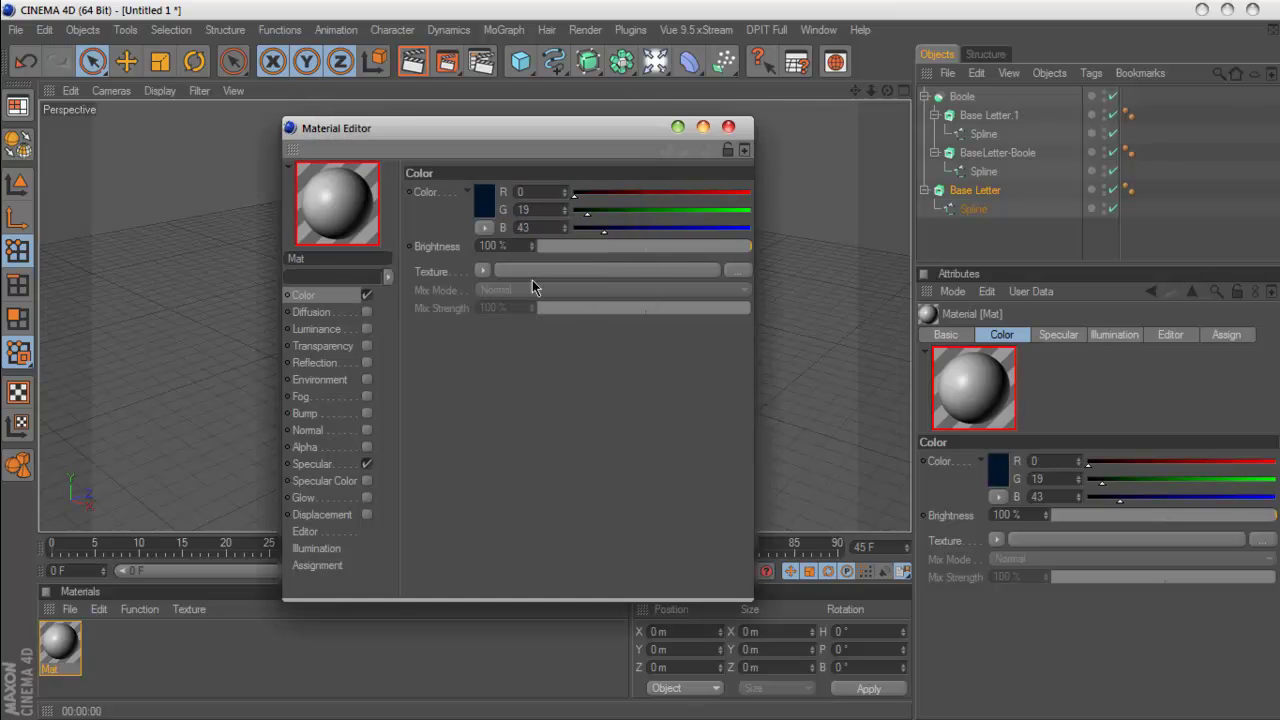
Step: Apply the dark blue material to the Base Letter extrusion, move the Material Editor off the letter and deselect everything
{"action": "left_click_drag", "start_coordinate": [57, 650], "coordinate": [985, 200]}
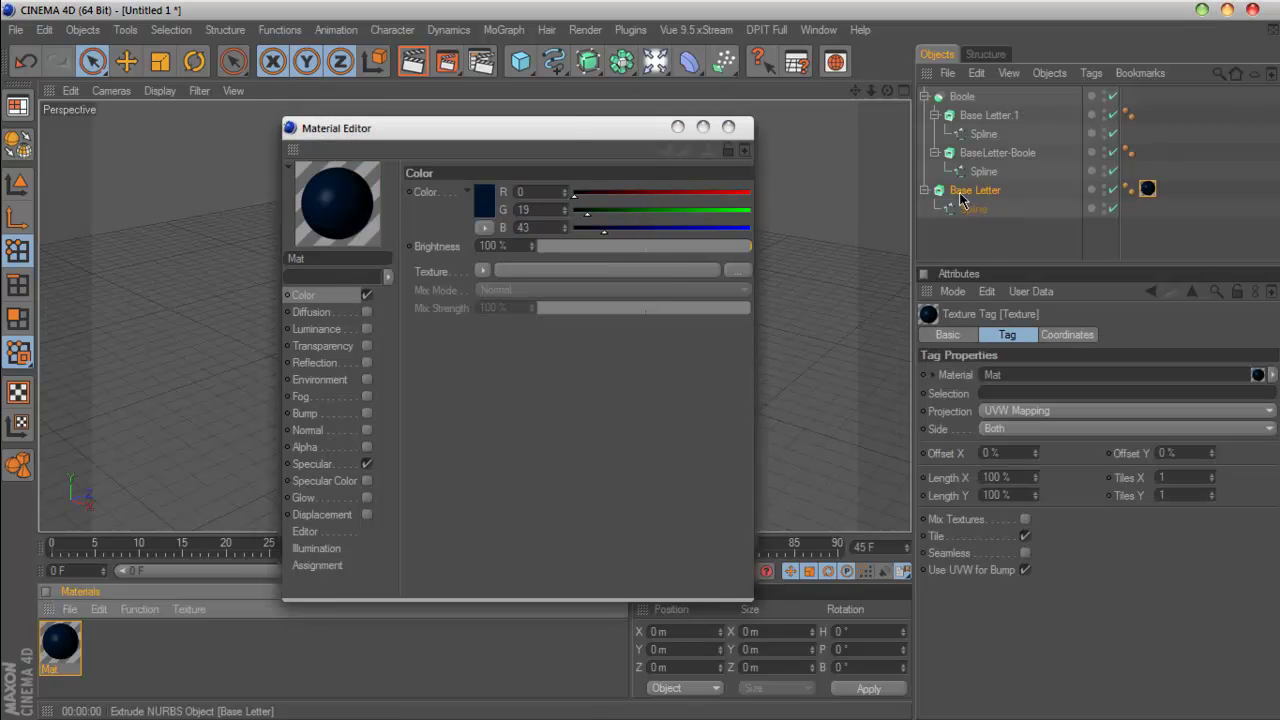
{"action": "left_click_drag", "start_coordinate": [574, 132], "coordinate": [360, 405]}
{"action": "left_click", "coordinate": [1057, 235]}
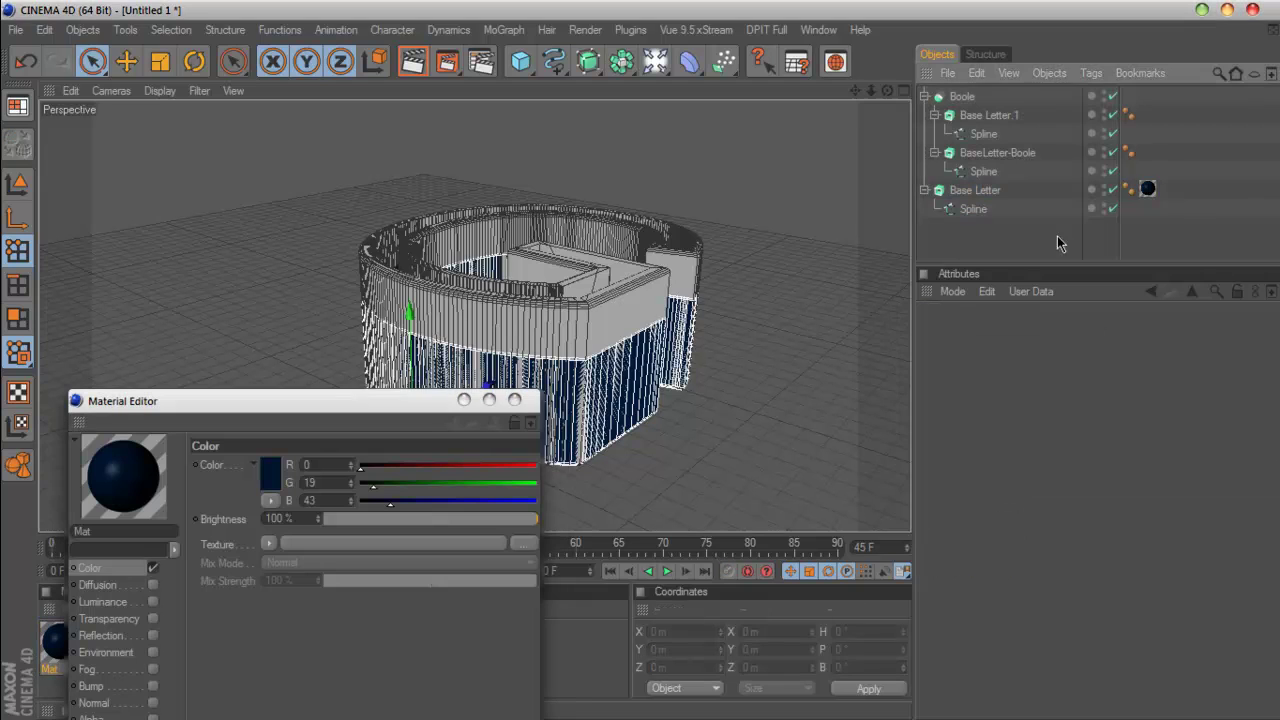
Step: Switch the viewport back to Gouraud Shading and render a preview of the overlapping letters
{"action": "left_click", "coordinate": [158, 91]}
{"action": "left_click", "coordinate": [185, 152]}
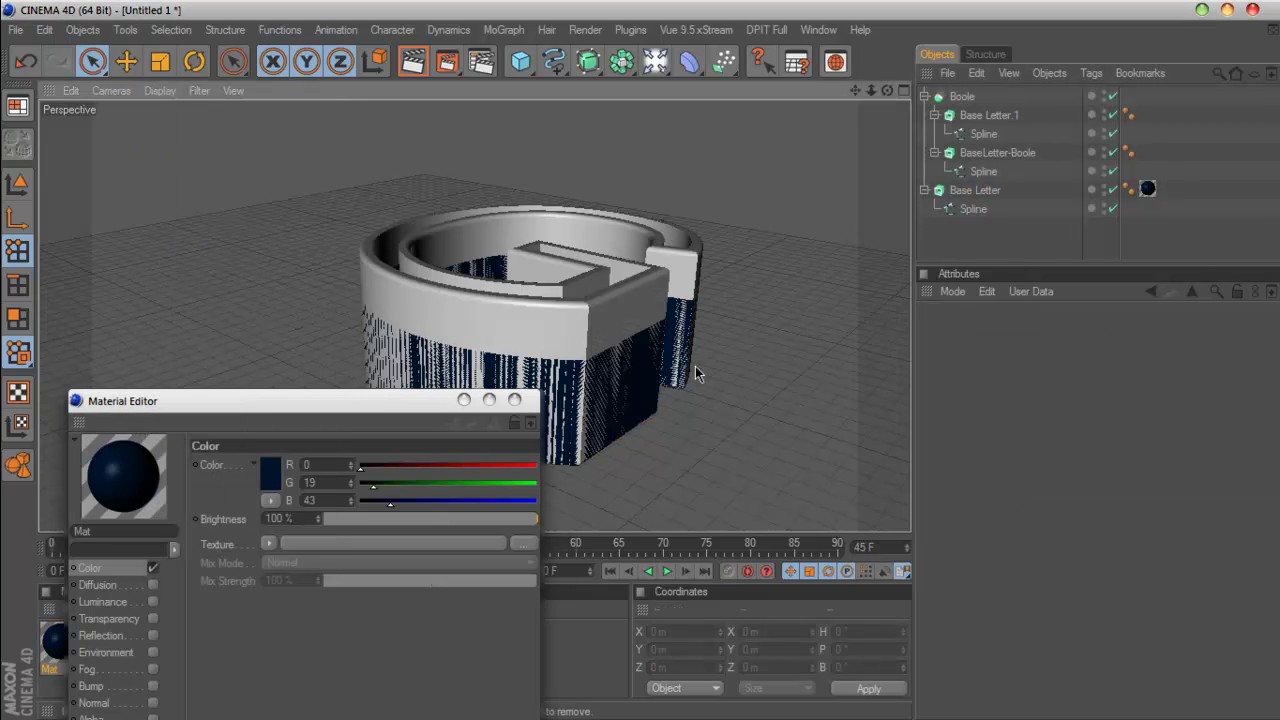
{"action": "left_click", "coordinate": [415, 66]}
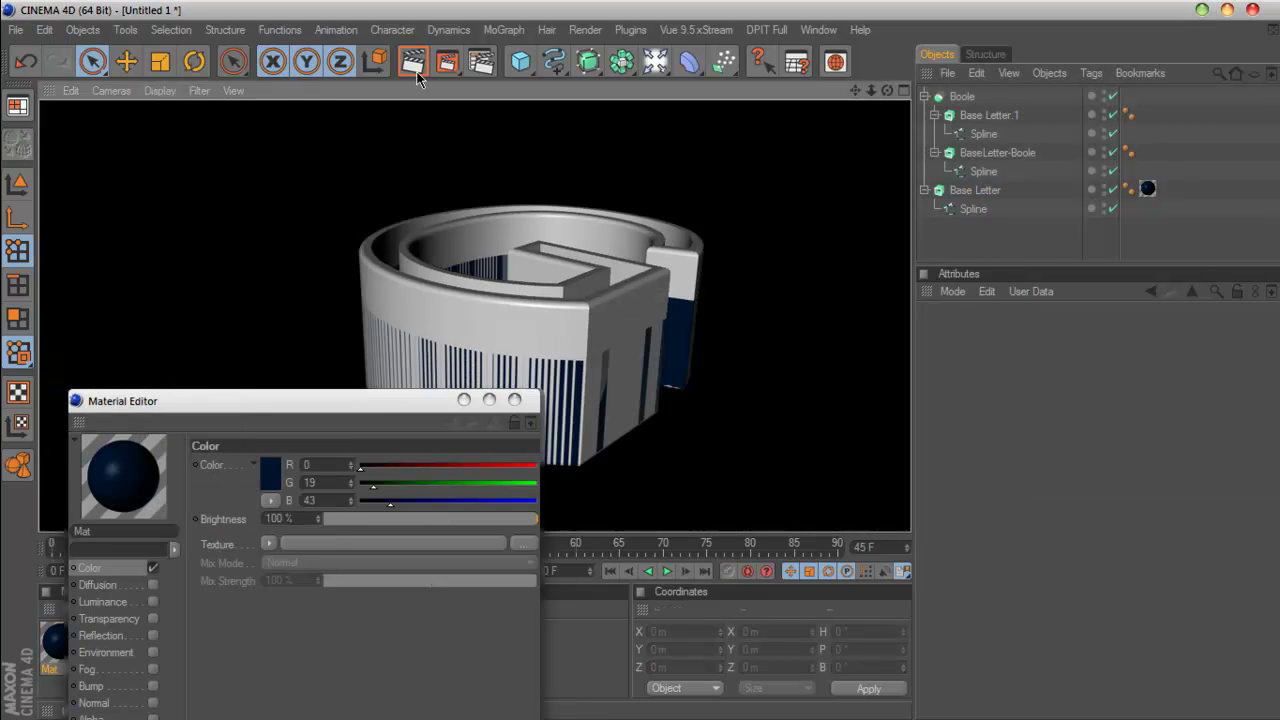
Step: Isolate the spline inside Base Letter by selecting it and disabling its extrusion and the Boole with all its children
{"action": "left_click", "coordinate": [983, 171]}
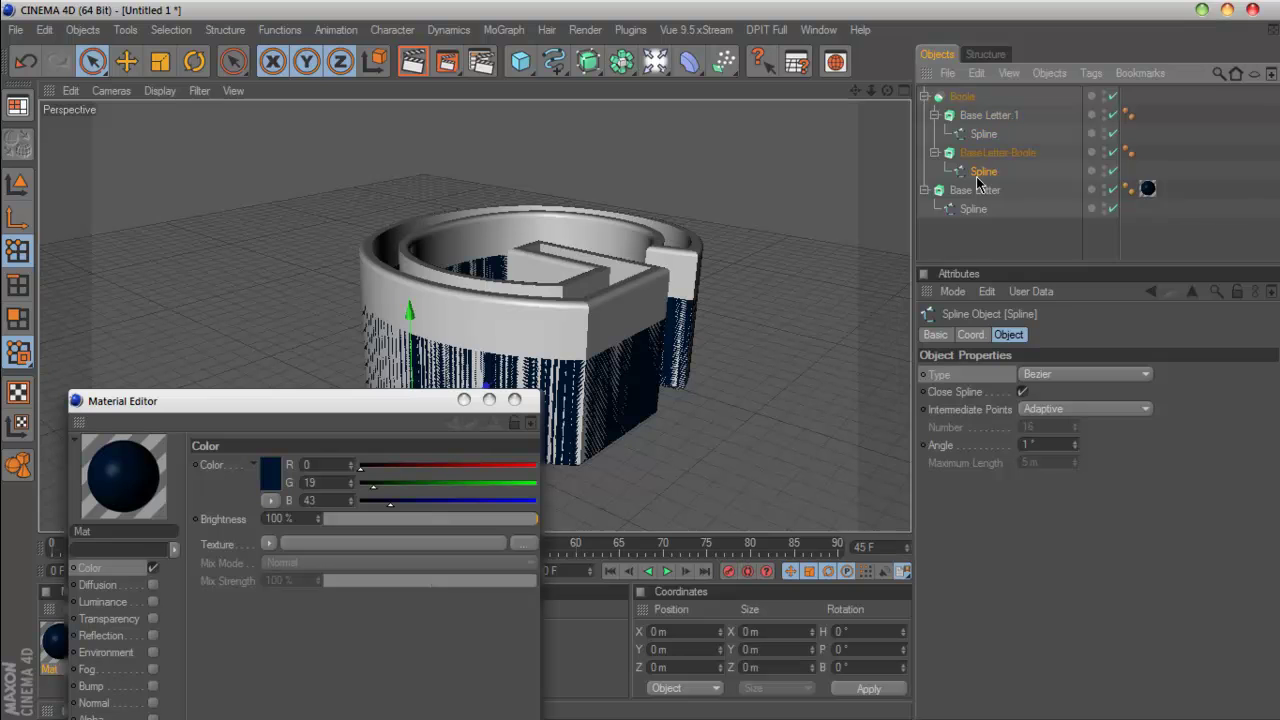
{"action": "left_click_drag", "start_coordinate": [886, 91], "coordinate": [890, 25]}
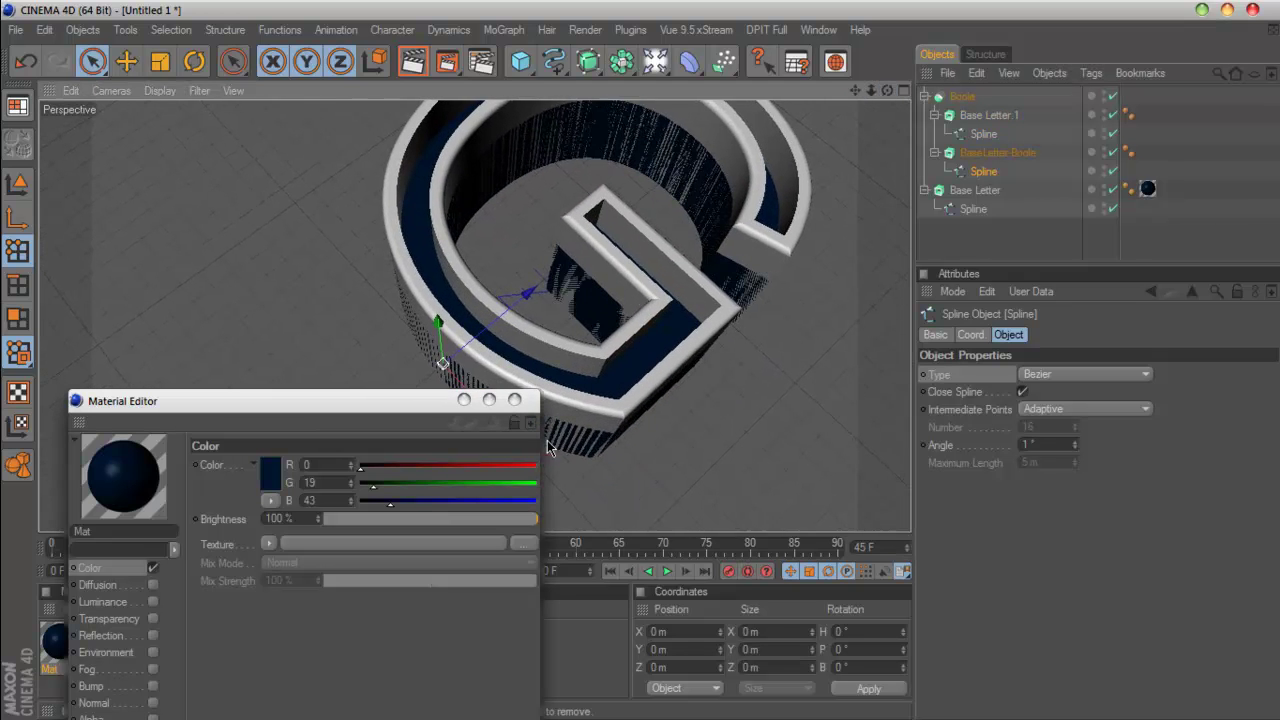
{"action": "left_click_drag", "start_coordinate": [419, 415], "coordinate": [440, 498]}
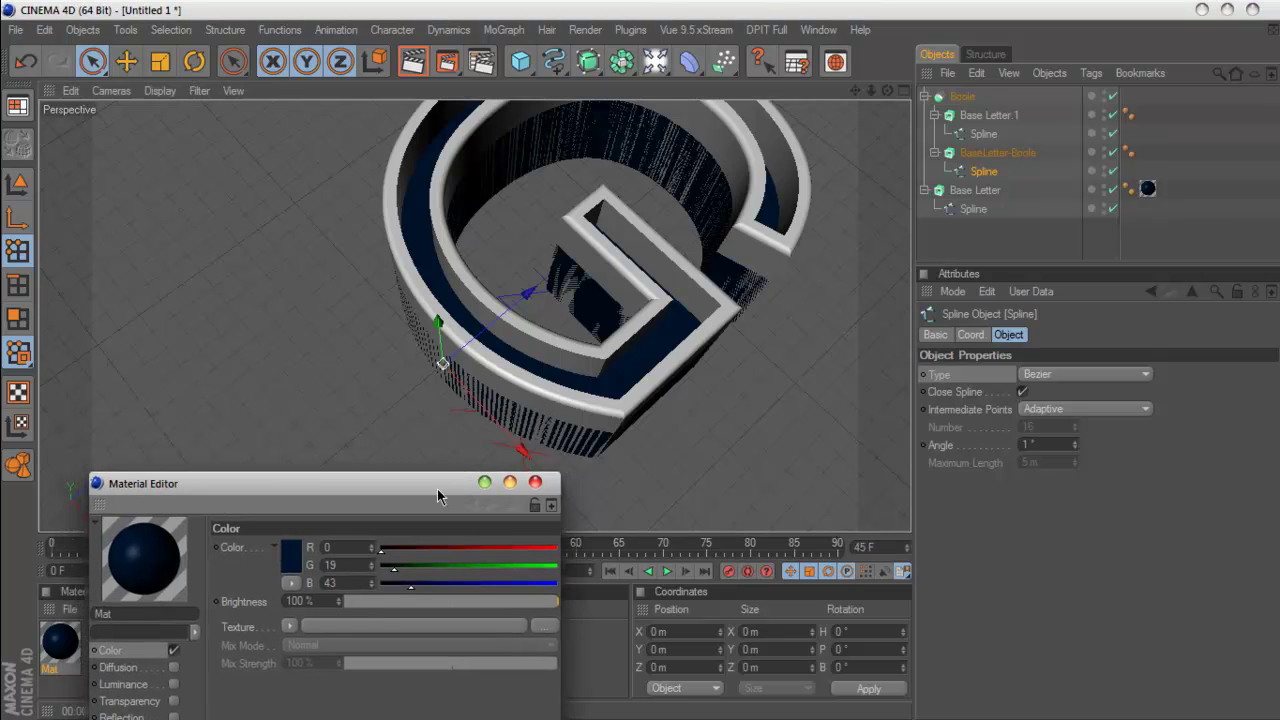
{"action": "left_click", "coordinate": [975, 212]}
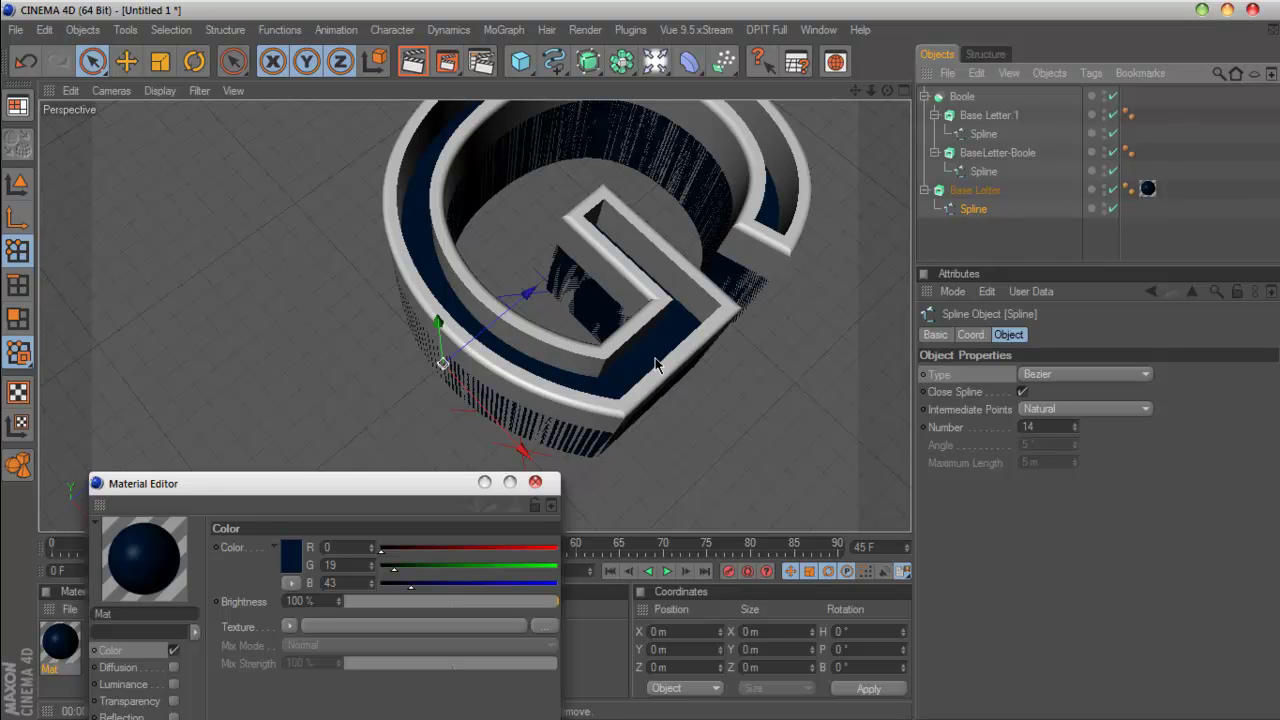
{"action": "left_click", "coordinate": [1112, 189]}
{"action": "left_click", "coordinate": [1112, 152]}
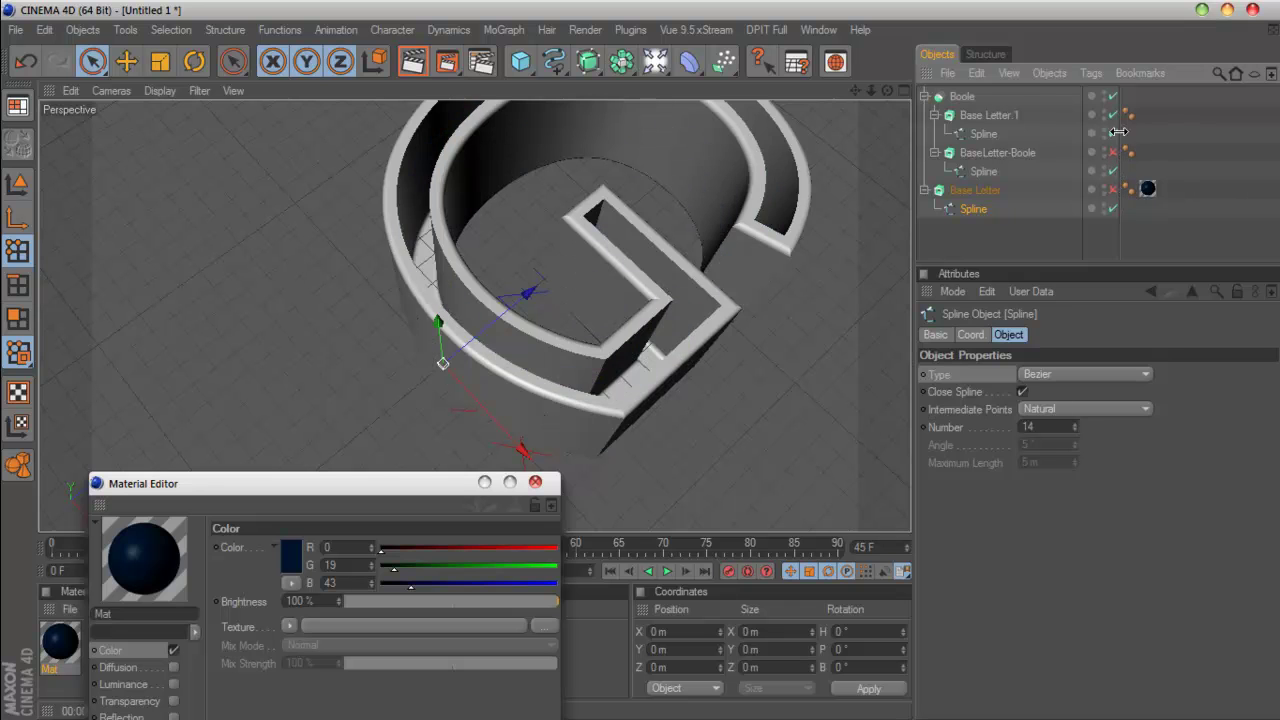
{"action": "left_click_drag", "start_coordinate": [1113, 172], "coordinate": [1113, 96]}
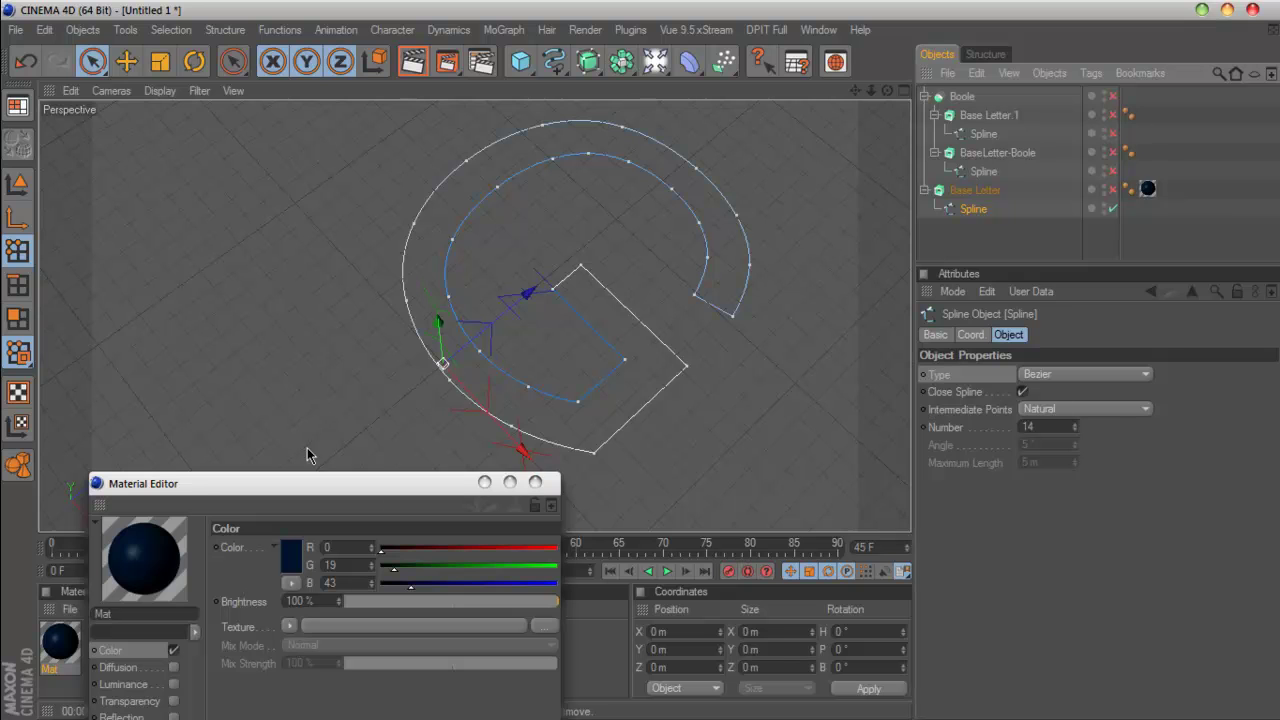
Step: Create an outline slightly outside the Base Letter spline, bringing its overall size to about 137 by 152.5 m
{"action": "left_click", "coordinate": [17, 184]}
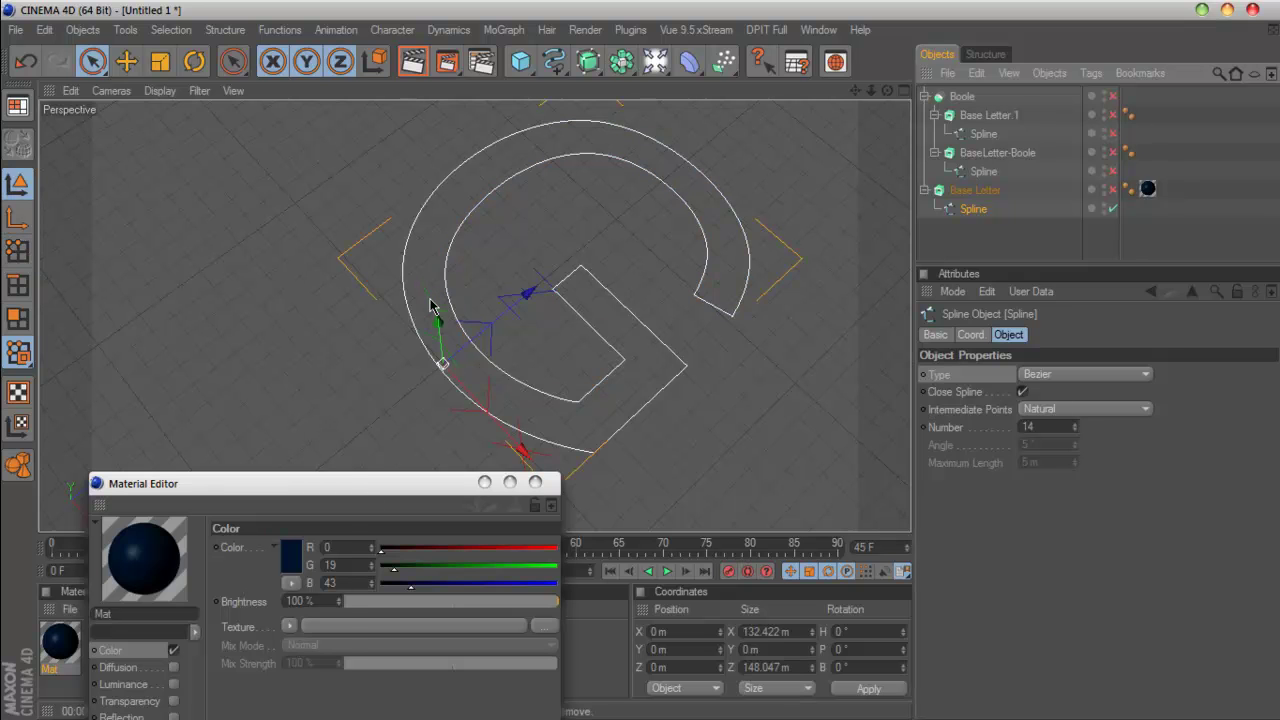
{"action": "key", "text": "v"}
{"action": "mouse_move", "coordinate": [400, 326]}
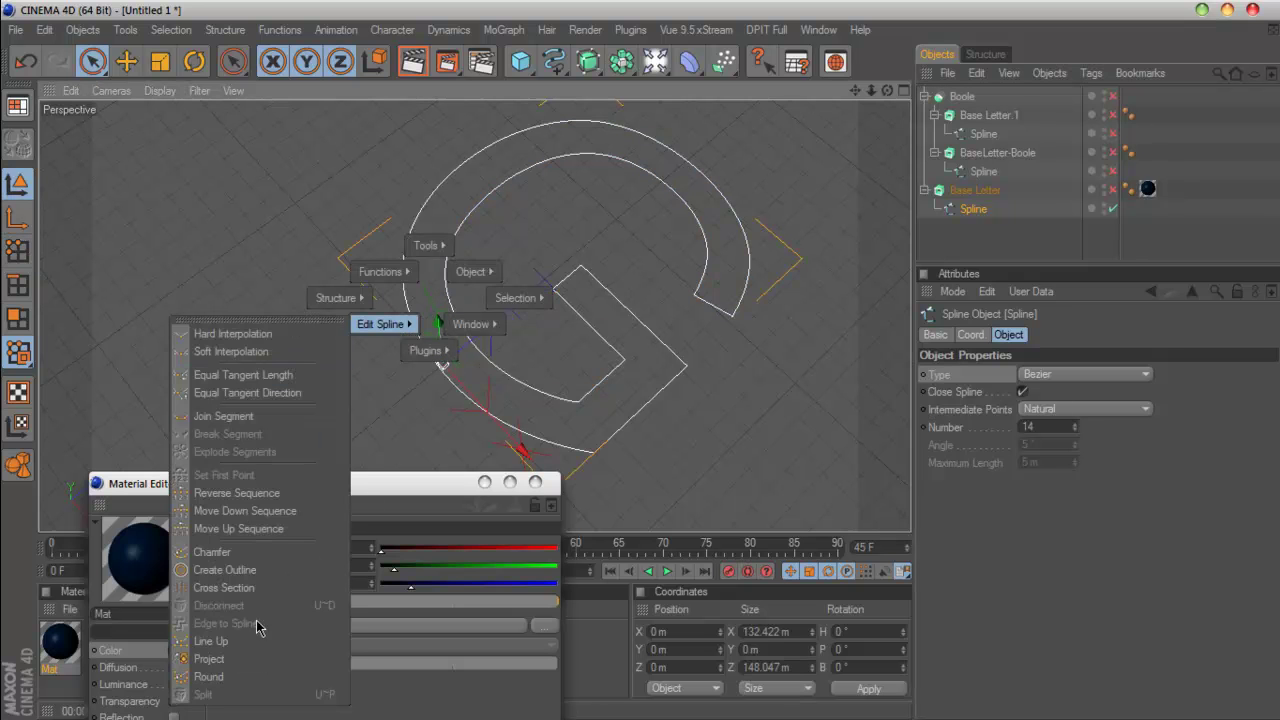
{"action": "left_click", "coordinate": [242, 571]}
{"action": "left_click_drag", "start_coordinate": [644, 417], "coordinate": [688, 428]}
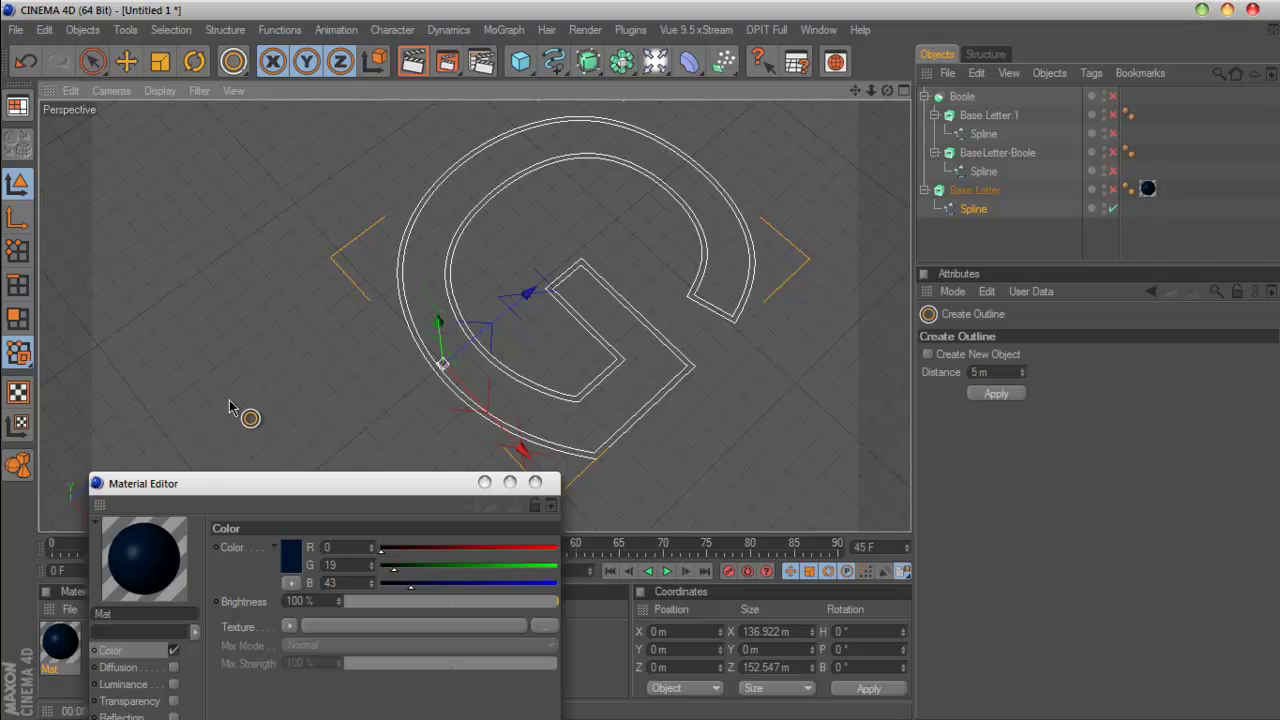
Step: Select all connected points of the original inner G contour and delete them, keeping only the new outline
{"action": "left_click", "coordinate": [17, 250]}
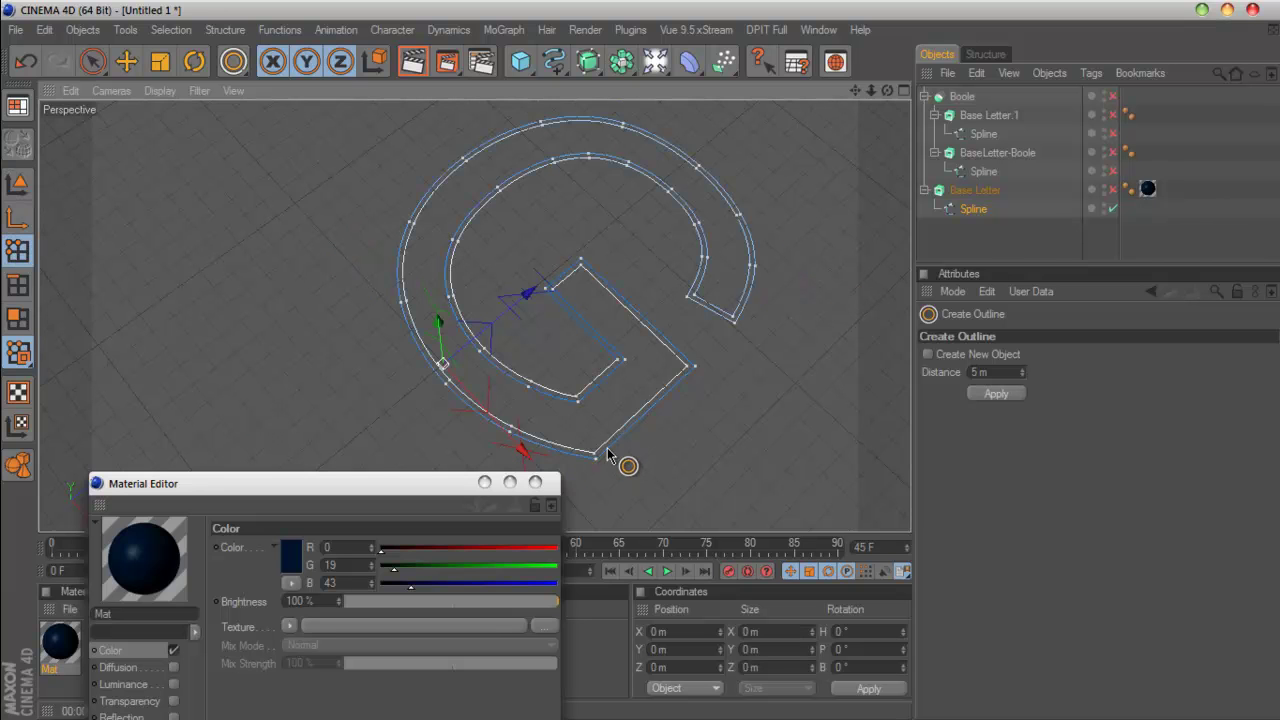
{"action": "left_click", "coordinate": [93, 62]}
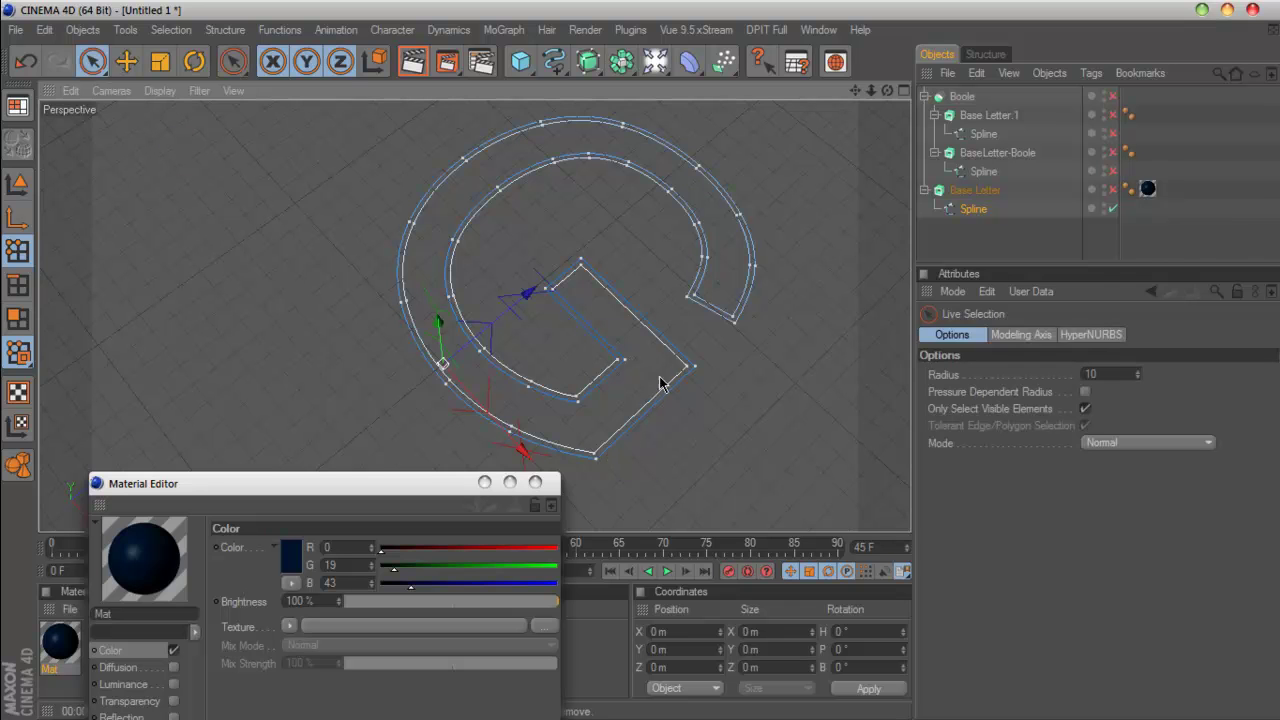
{"action": "left_click", "coordinate": [624, 359]}
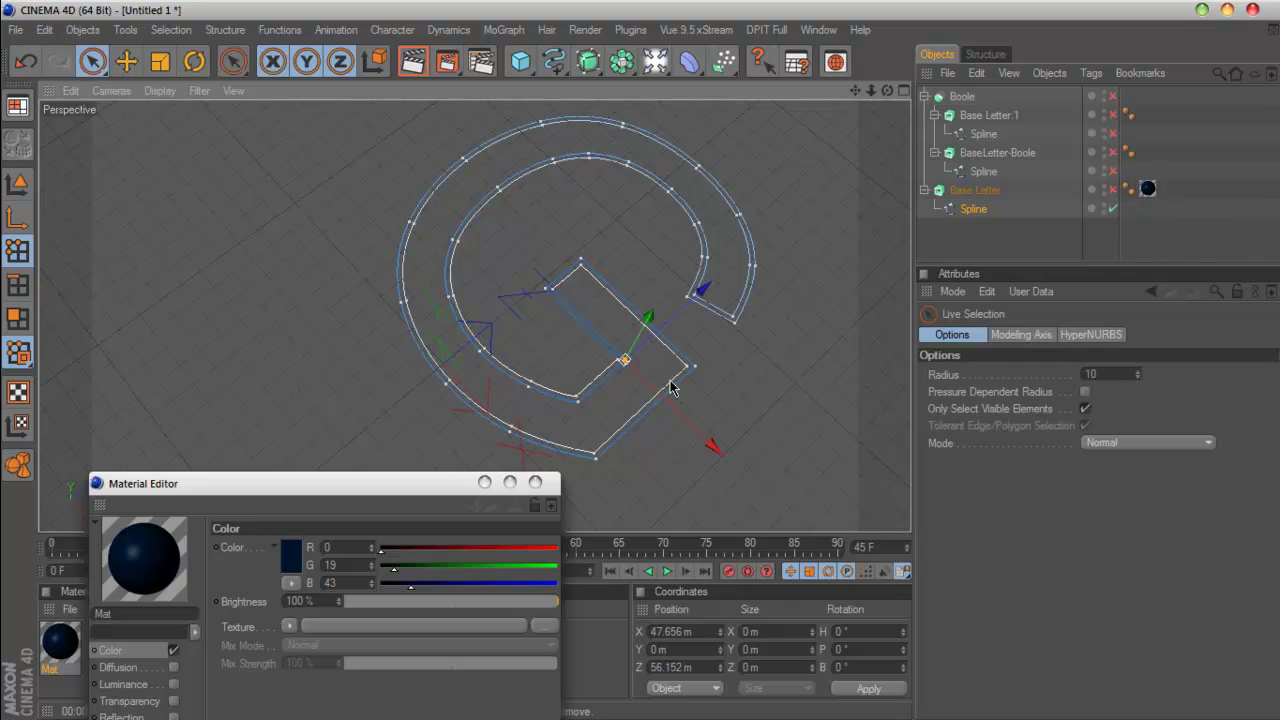
{"action": "key", "text": "v"}
{"action": "mouse_move", "coordinate": [755, 380]}
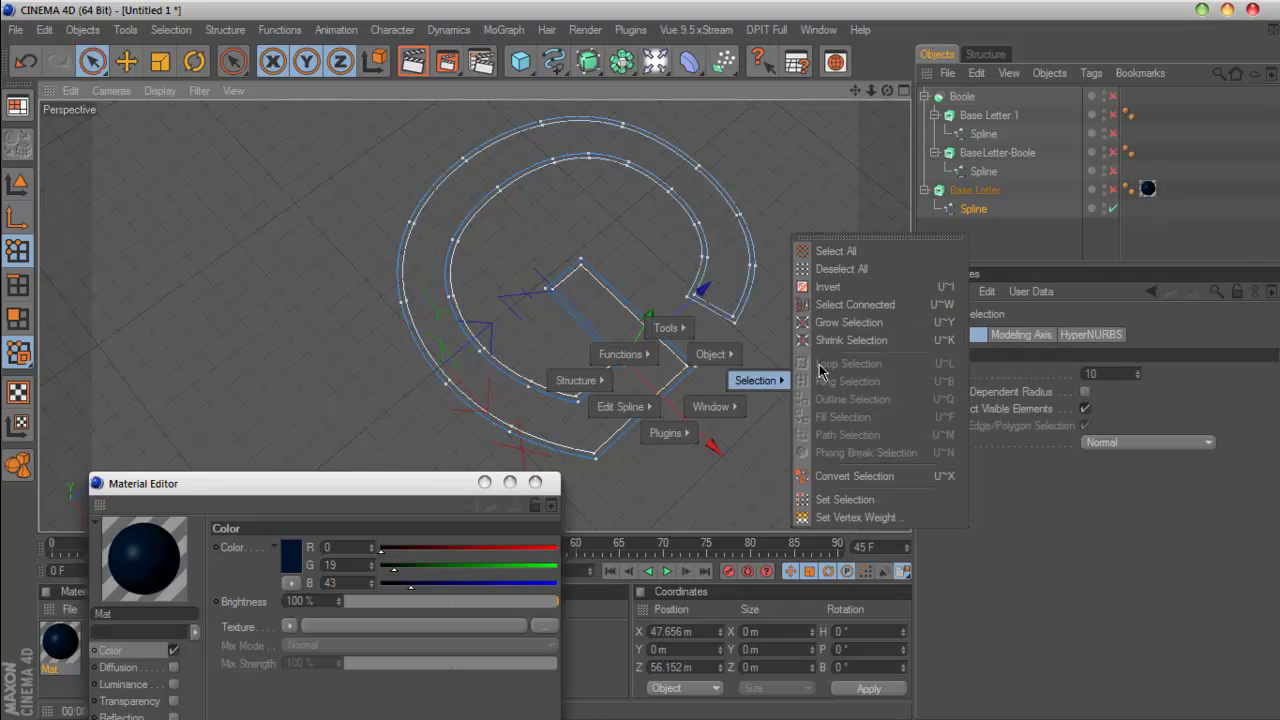
{"action": "left_click", "coordinate": [855, 305]}
{"action": "left_click", "coordinate": [775, 330]}
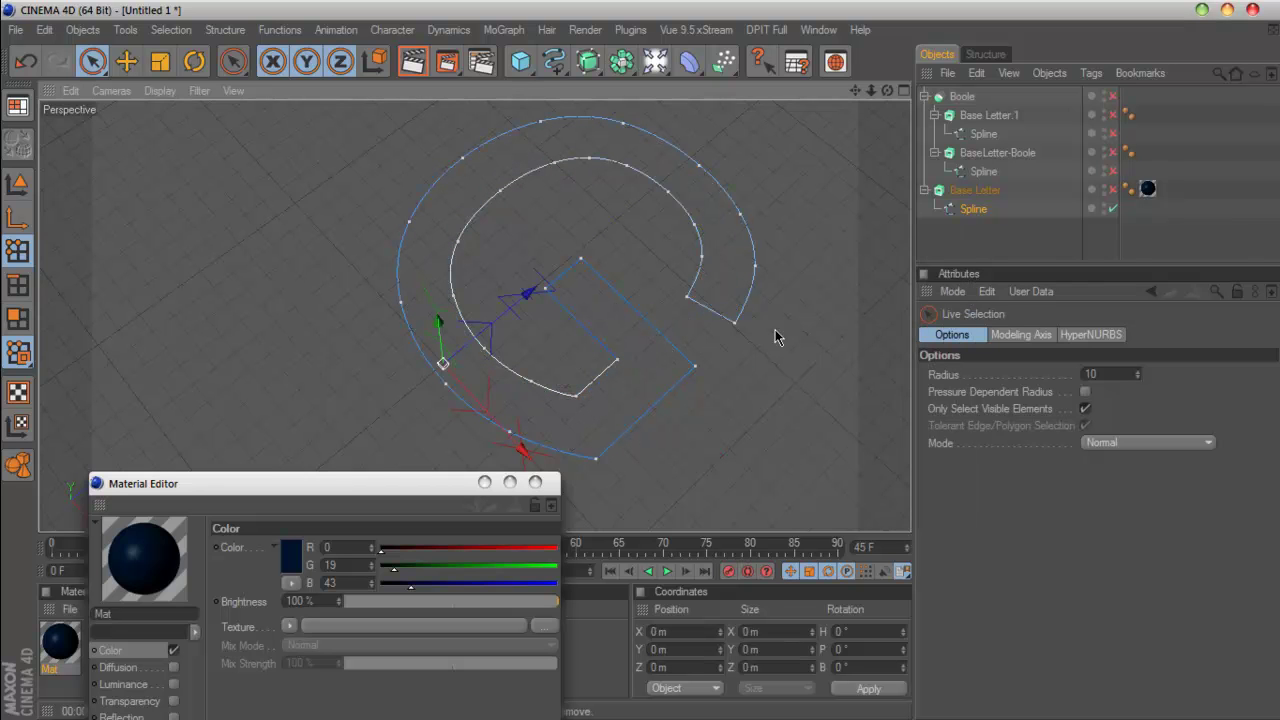
Step: Re-enable the Base Letter extrusion and the Boole with all its children, and minimize the Material Editor
{"action": "left_click_drag", "start_coordinate": [1113, 190], "coordinate": [1109, 95]}
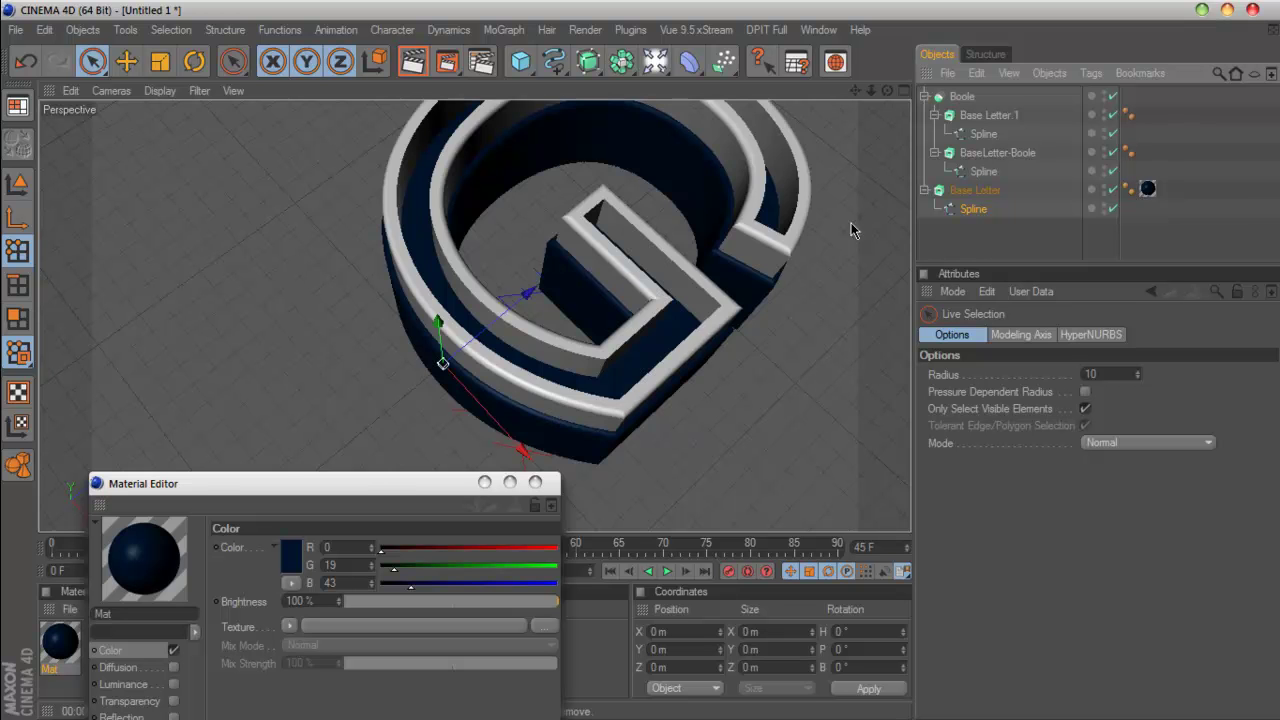
{"action": "left_click_drag", "start_coordinate": [887, 90], "coordinate": [609, 489]}
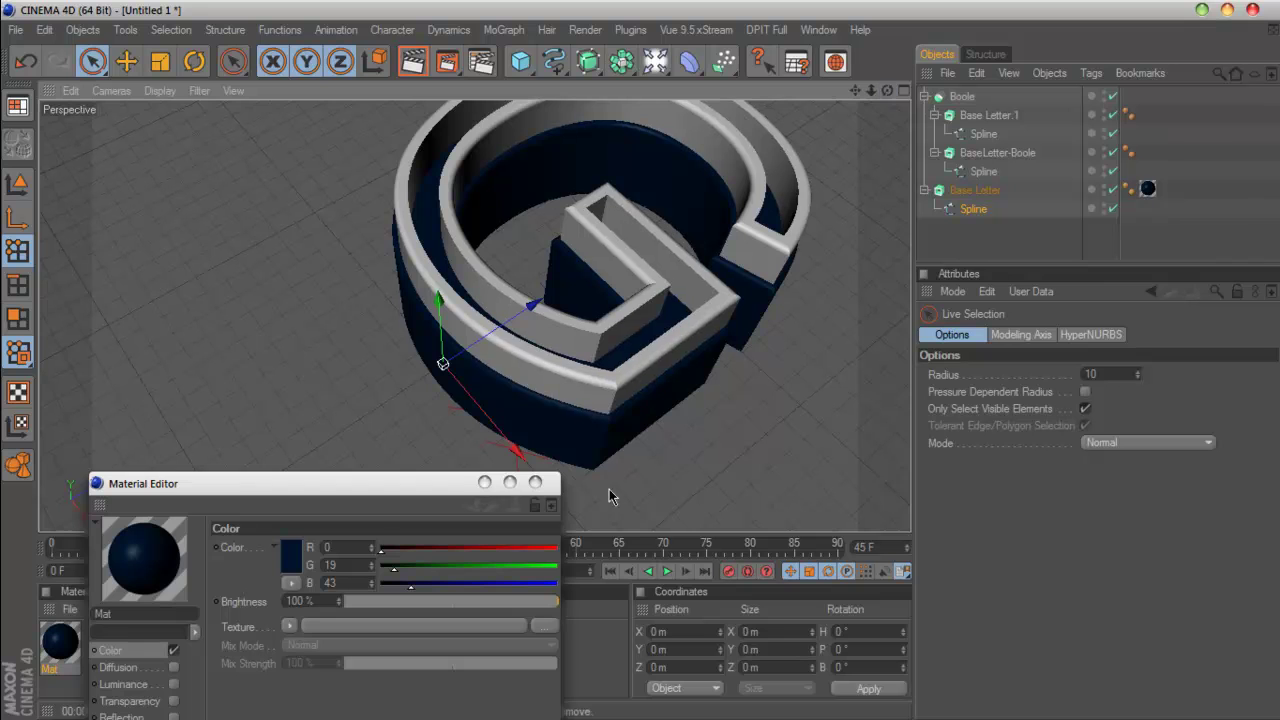
{"action": "left_click_drag", "start_coordinate": [388, 505], "coordinate": [650, 518]}
{"action": "left_click", "coordinate": [745, 503]}
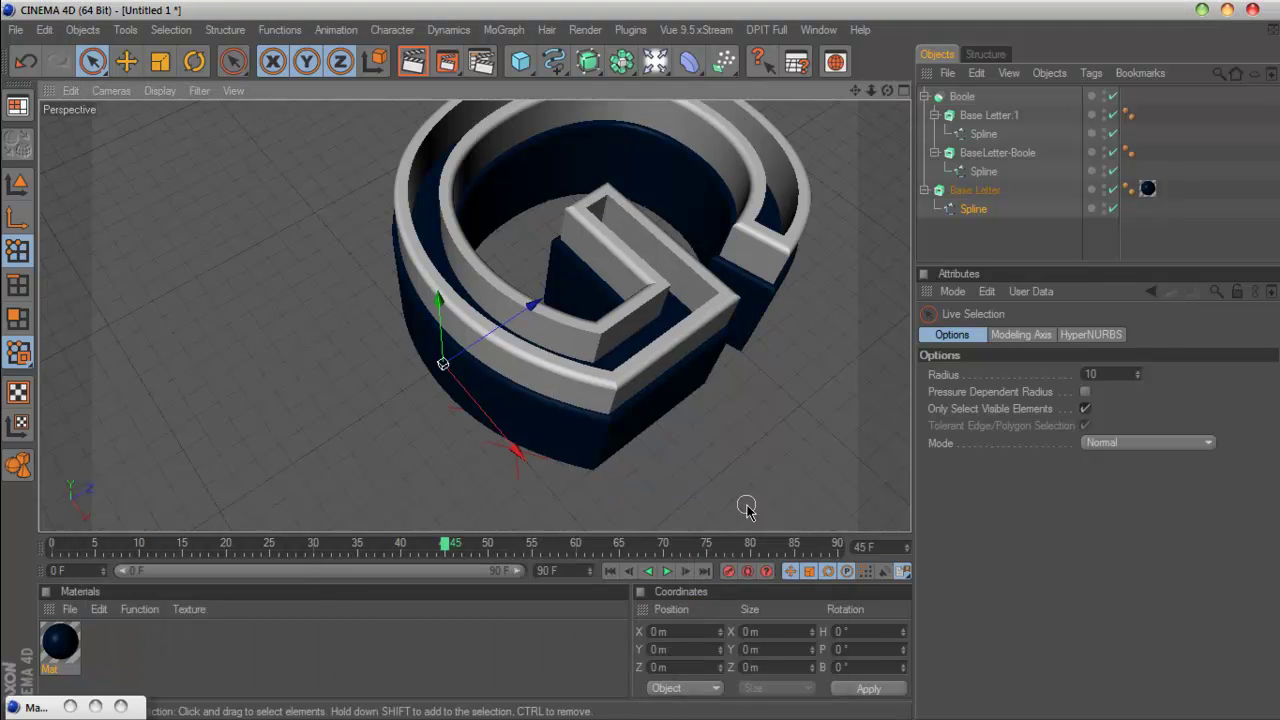
Step: Create a dark red material (RGB 150, 0, 0) and assign it to Base Letter.1 instead of BaseLetter-Boole
{"action": "double_click", "coordinate": [149, 640]}
{"action": "double_click", "coordinate": [62, 645]}
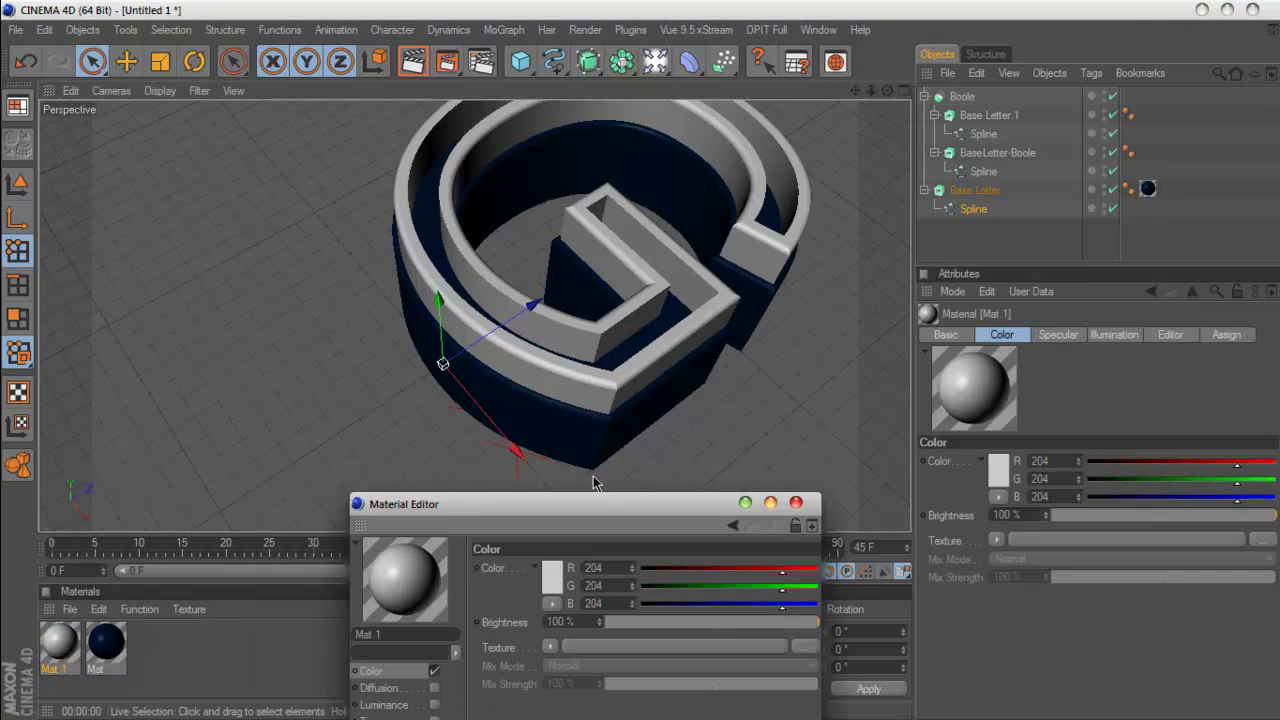
{"action": "left_click_drag", "start_coordinate": [420, 580], "coordinate": [337, 350]}
{"action": "left_click", "coordinate": [440, 418]}
{"action": "left_click_drag", "start_coordinate": [450, 425], "coordinate": [456, 402]}
{"action": "left_click", "coordinate": [412, 491]}
{"action": "left_click_drag", "start_coordinate": [62, 642], "coordinate": [998, 153]}
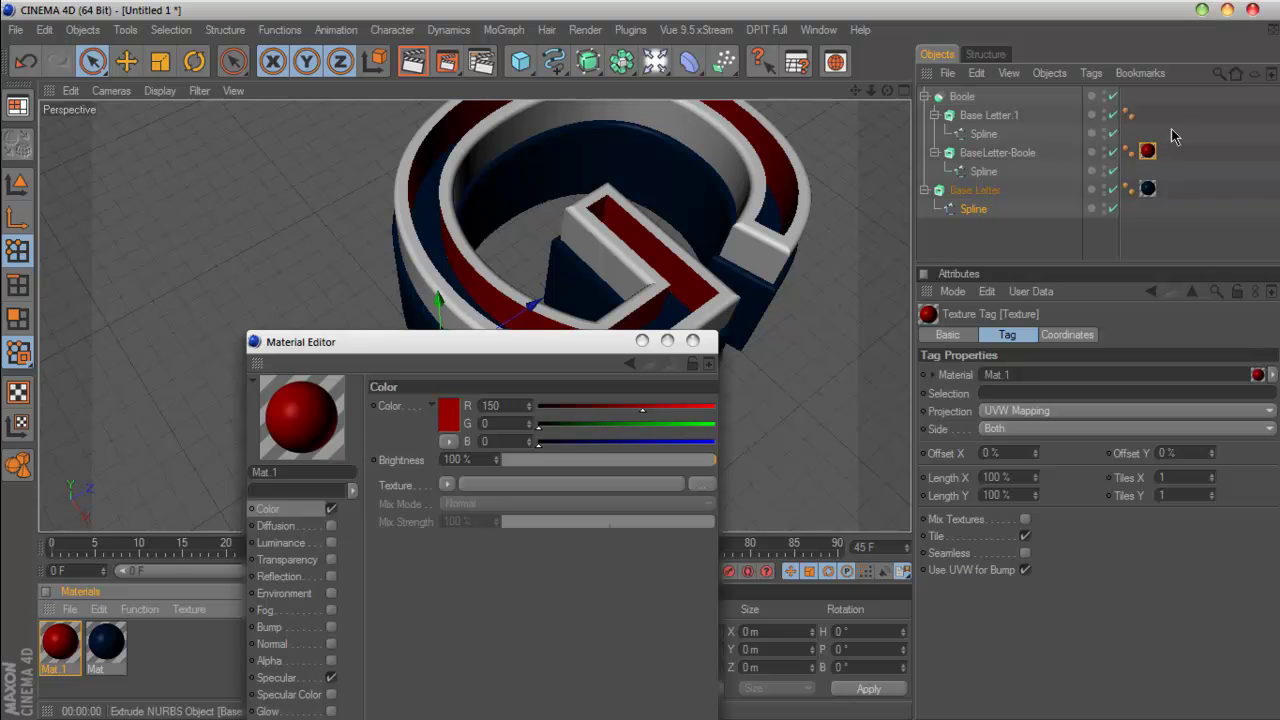
{"action": "left_click_drag", "start_coordinate": [1152, 160], "coordinate": [1160, 113]}
{"action": "left_click_drag", "start_coordinate": [574, 349], "coordinate": [700, 533]}
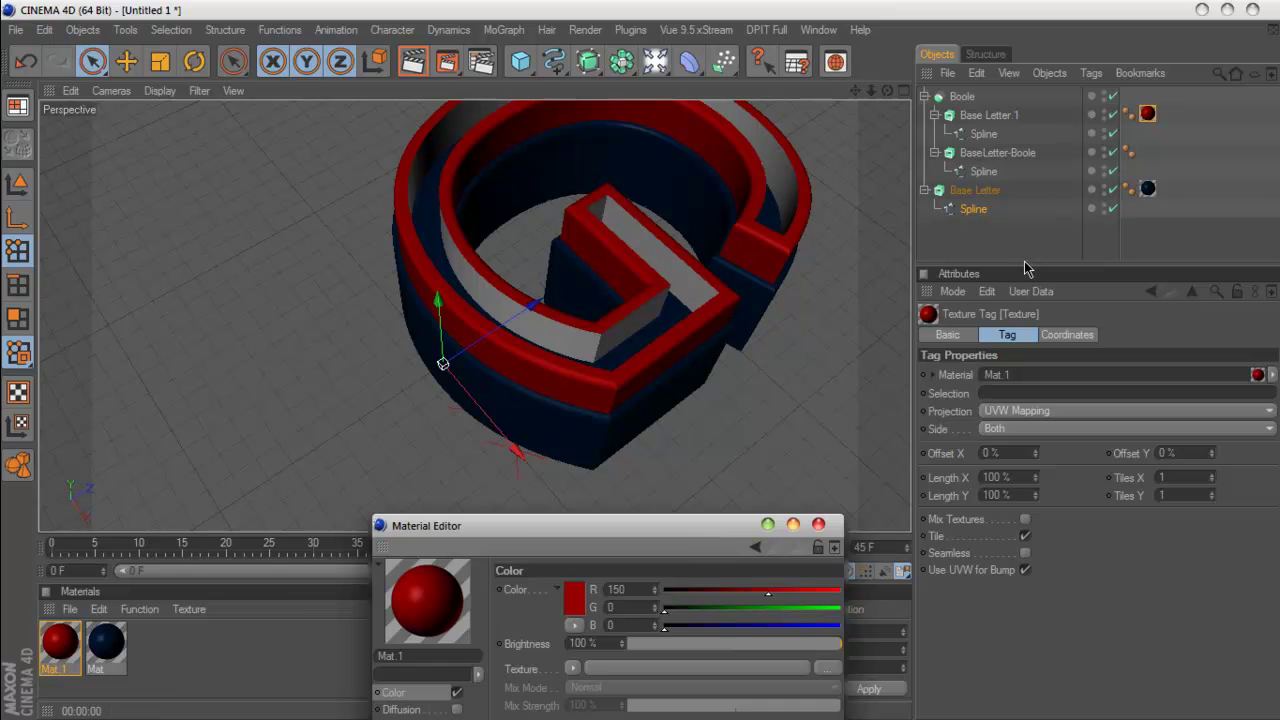
Step: Create an orange material (RGB 208, 93, 16) and assign it to BaseLetter-Boole
{"action": "double_click", "coordinate": [170, 671]}
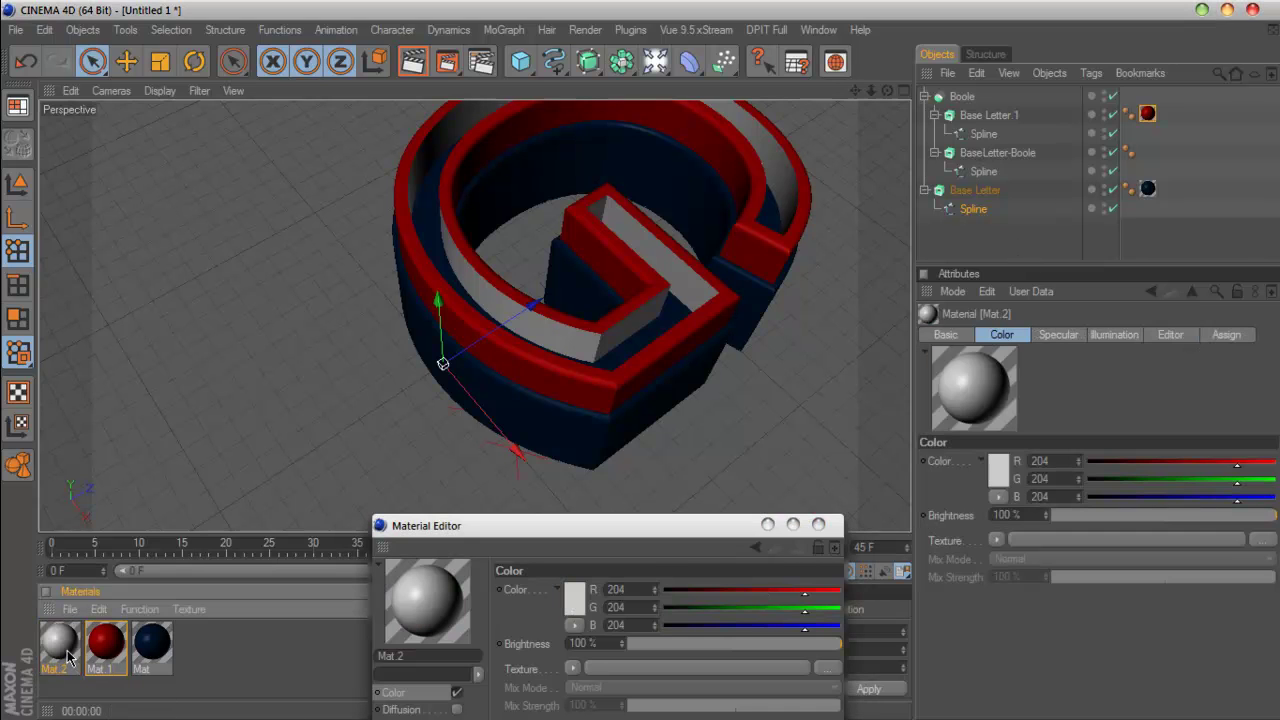
{"action": "left_click_drag", "start_coordinate": [558, 532], "coordinate": [446, 230]}
{"action": "left_click", "coordinate": [481, 288]}
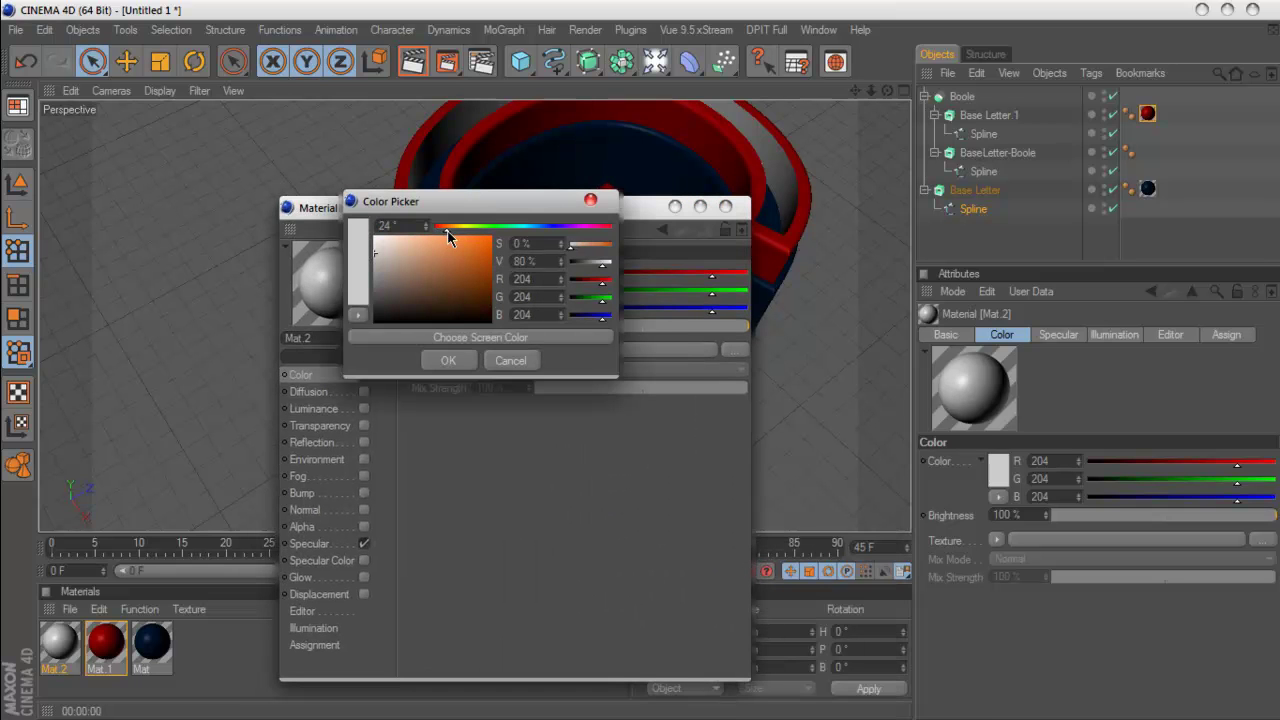
{"action": "left_click", "coordinate": [480, 254]}
{"action": "left_click", "coordinate": [450, 361]}
{"action": "left_click", "coordinate": [725, 206]}
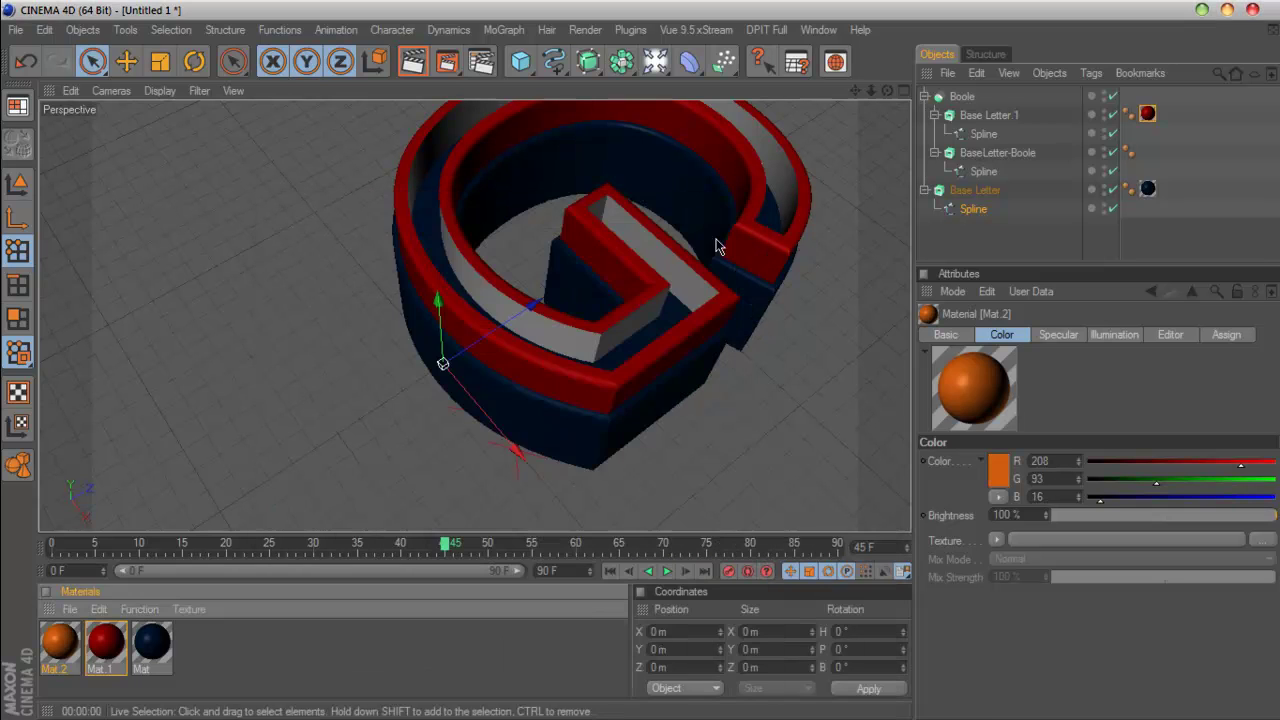
{"action": "left_click_drag", "start_coordinate": [68, 643], "coordinate": [1003, 157]}
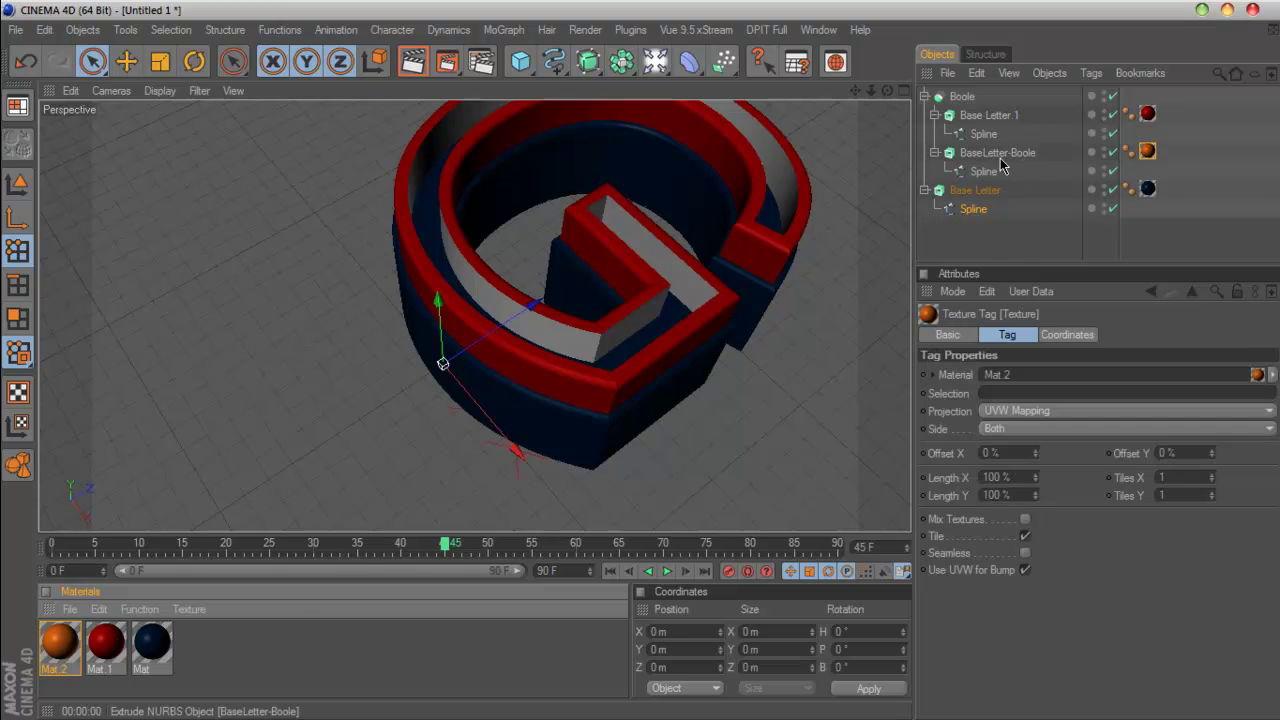
{"action": "left_click", "coordinate": [1205, 204]}
Step: Return to frame 0 and check the extrusion depths of Base Letter, BaseLetter-Boole and Base Letter.1
{"action": "left_click_drag", "start_coordinate": [855, 90], "coordinate": [806, 145]}
{"action": "left_click", "coordinate": [610, 571]}
{"action": "left_click", "coordinate": [975, 190]}
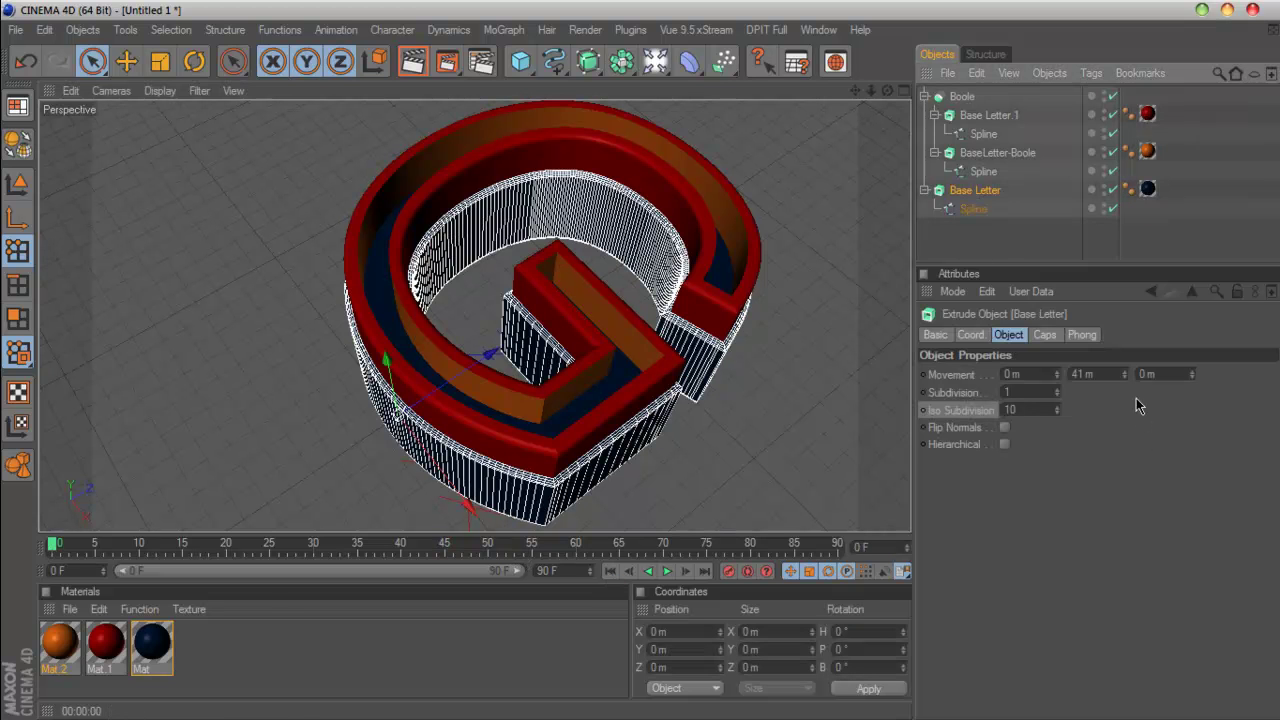
{"action": "left_click", "coordinate": [990, 154]}
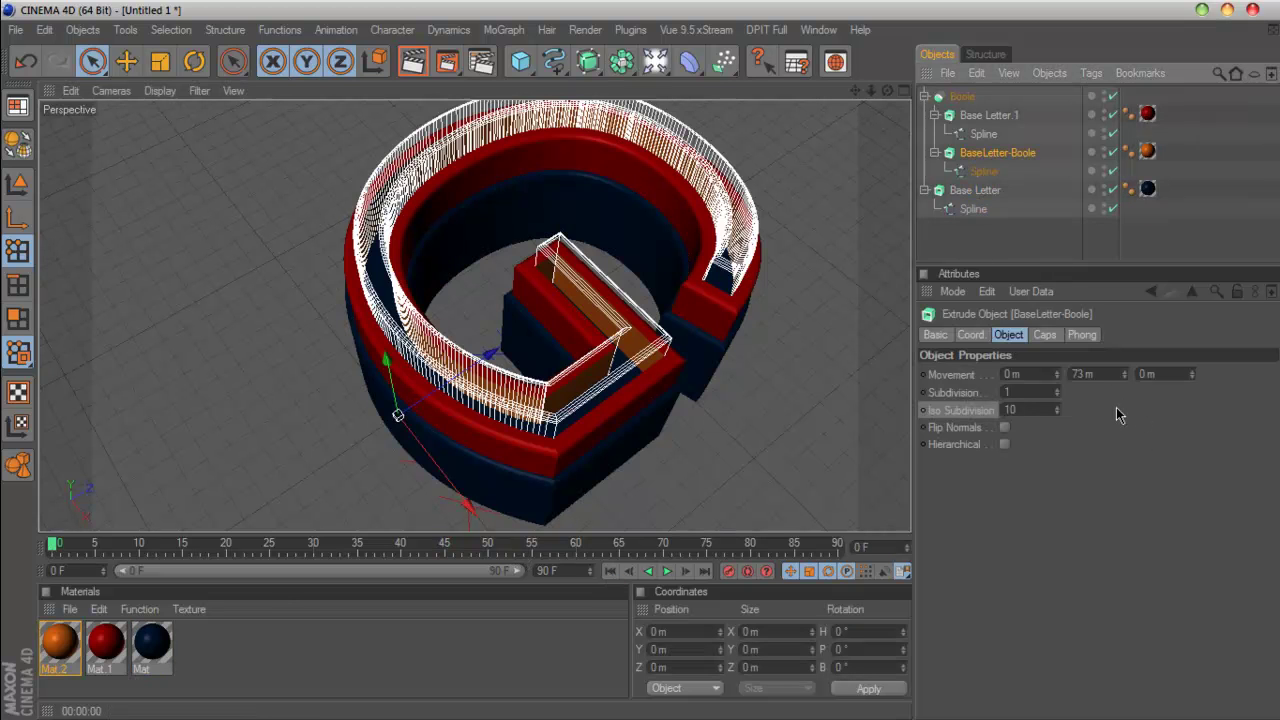
{"action": "left_click", "coordinate": [987, 115]}
{"action": "left_click", "coordinate": [975, 190]}
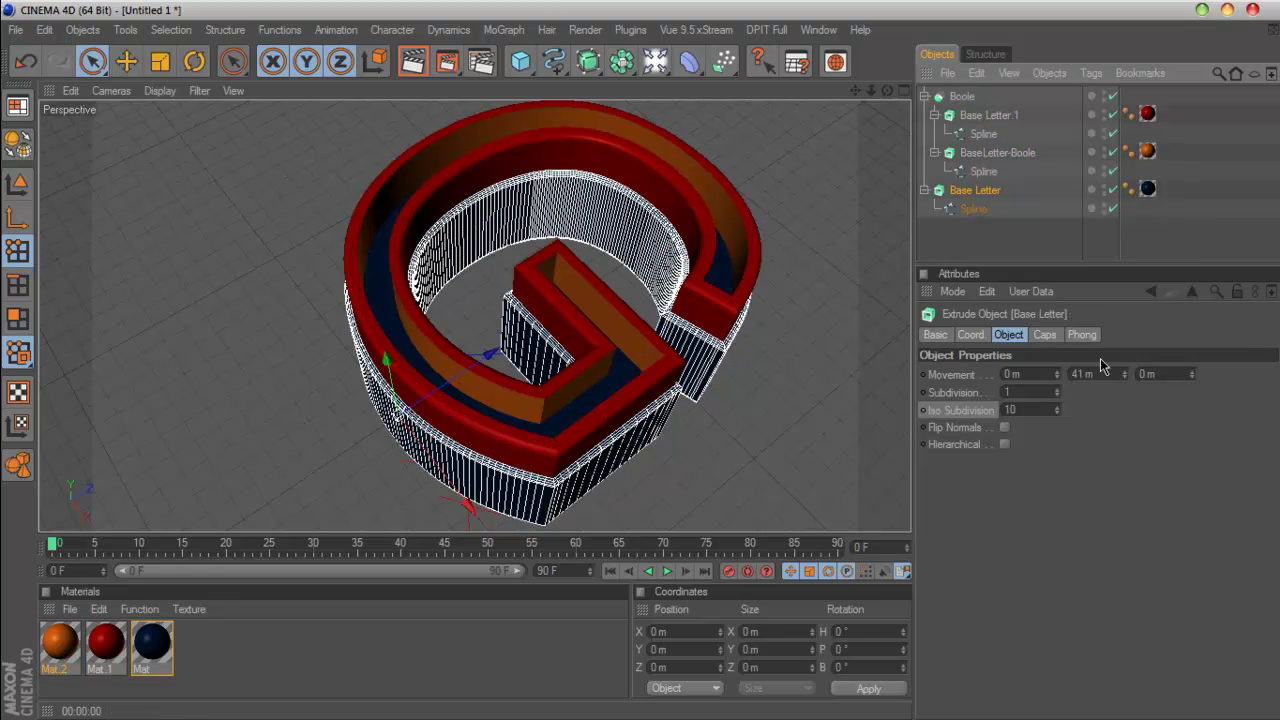
Step: Set Base Letter's Y extrusion movement to 60 m and render the view
{"action": "left_click", "coordinate": [1090, 374]}
{"action": "type", "text": "60"}
{"action": "key", "text": "Return"}
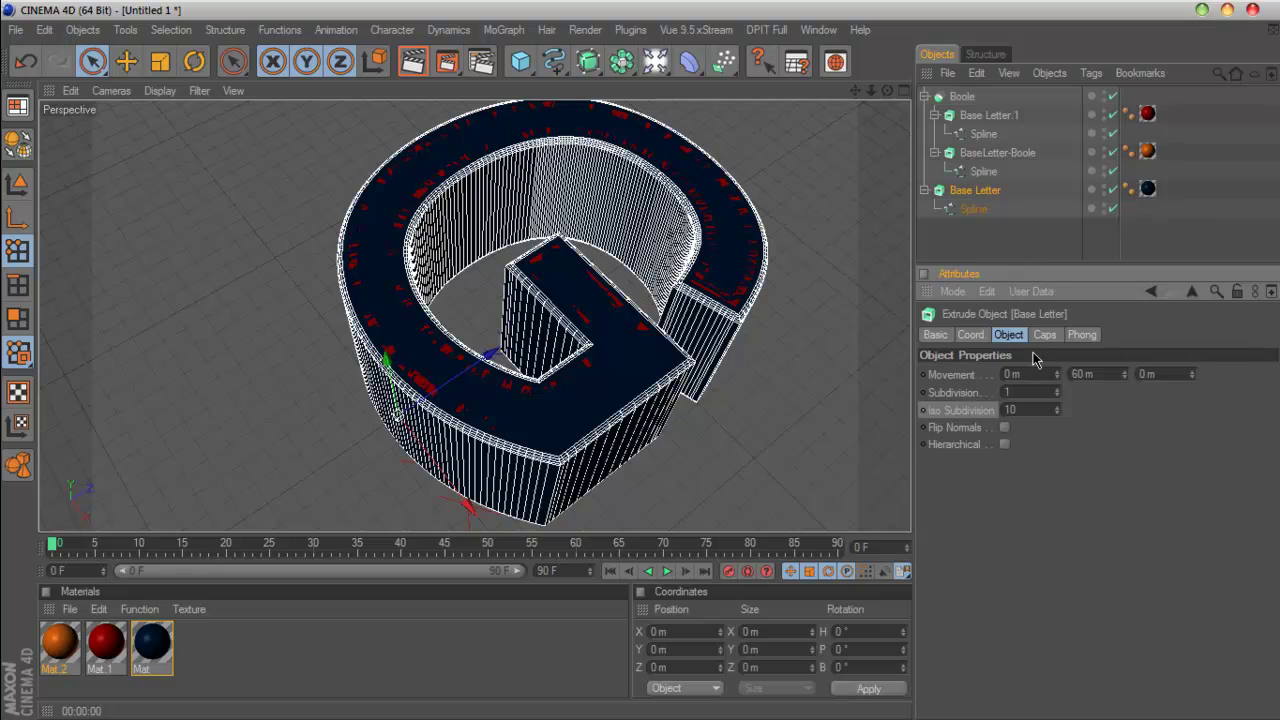
{"action": "left_click", "coordinate": [1014, 254]}
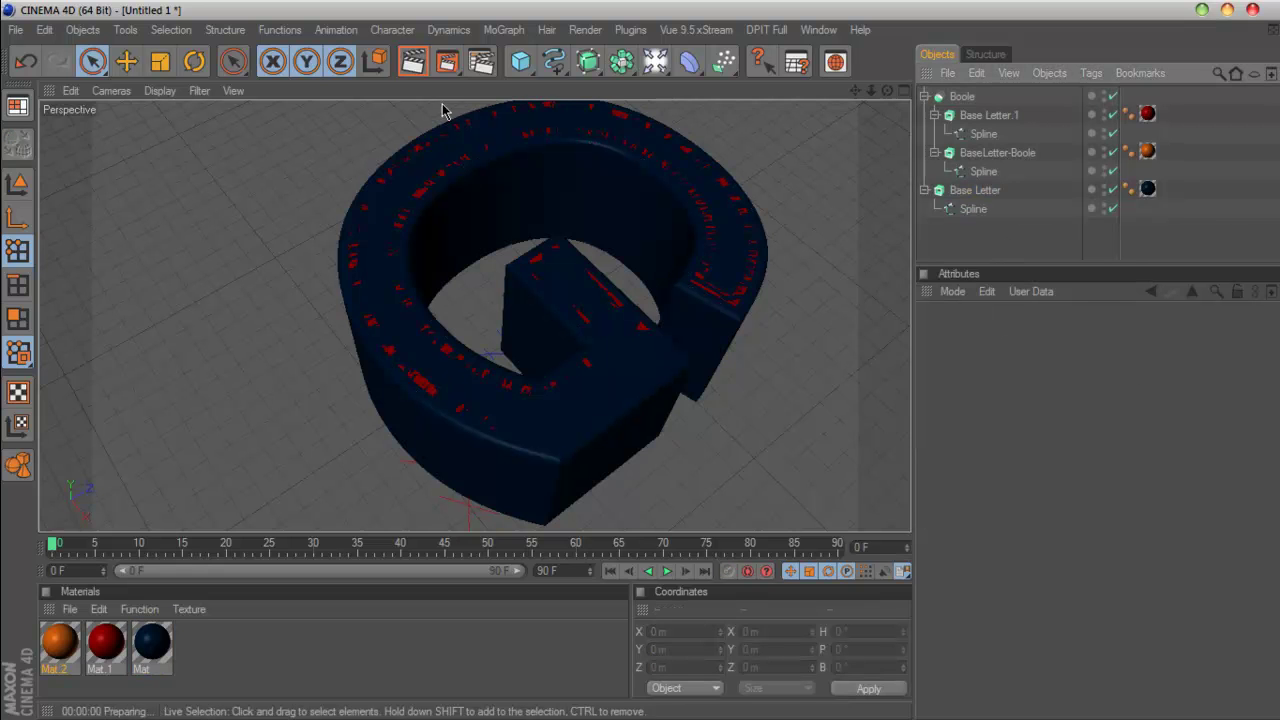
{"action": "key", "text": "ctrl+r"}
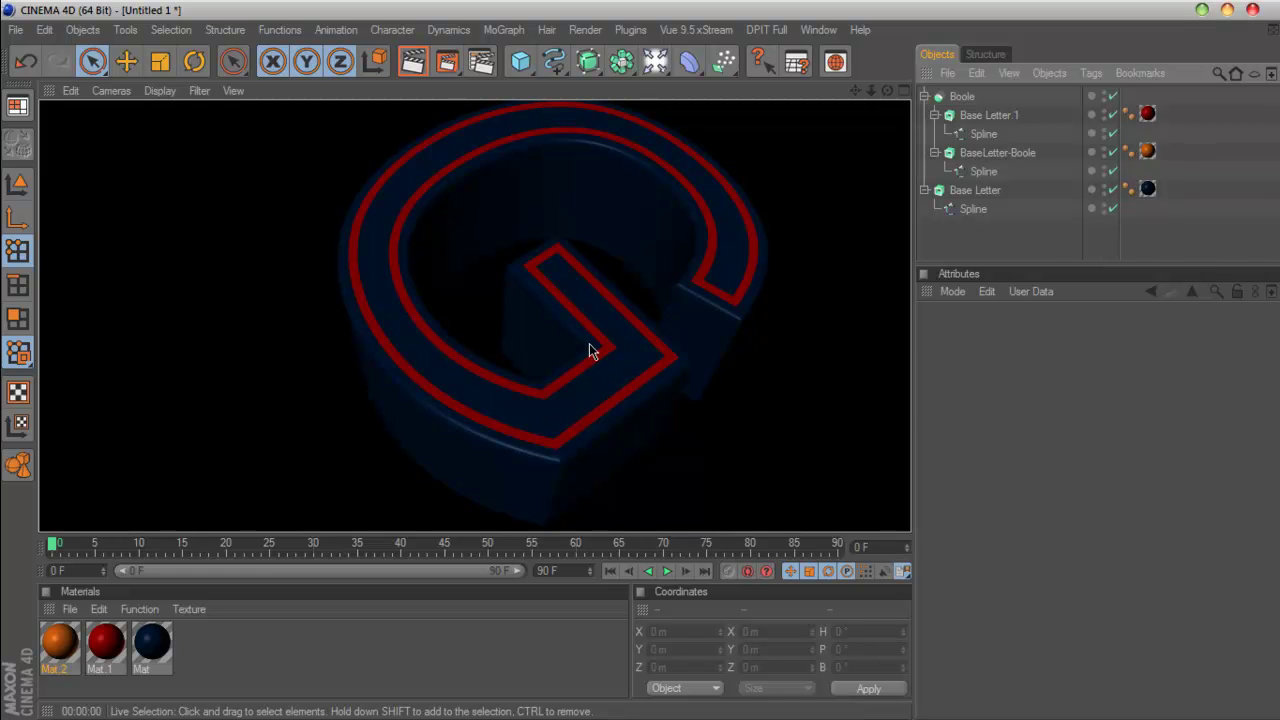
Step: Set Base Letter's Y extrusion movement to 0 m and keyframe it at frame 0
{"action": "left_click", "coordinate": [975, 190]}
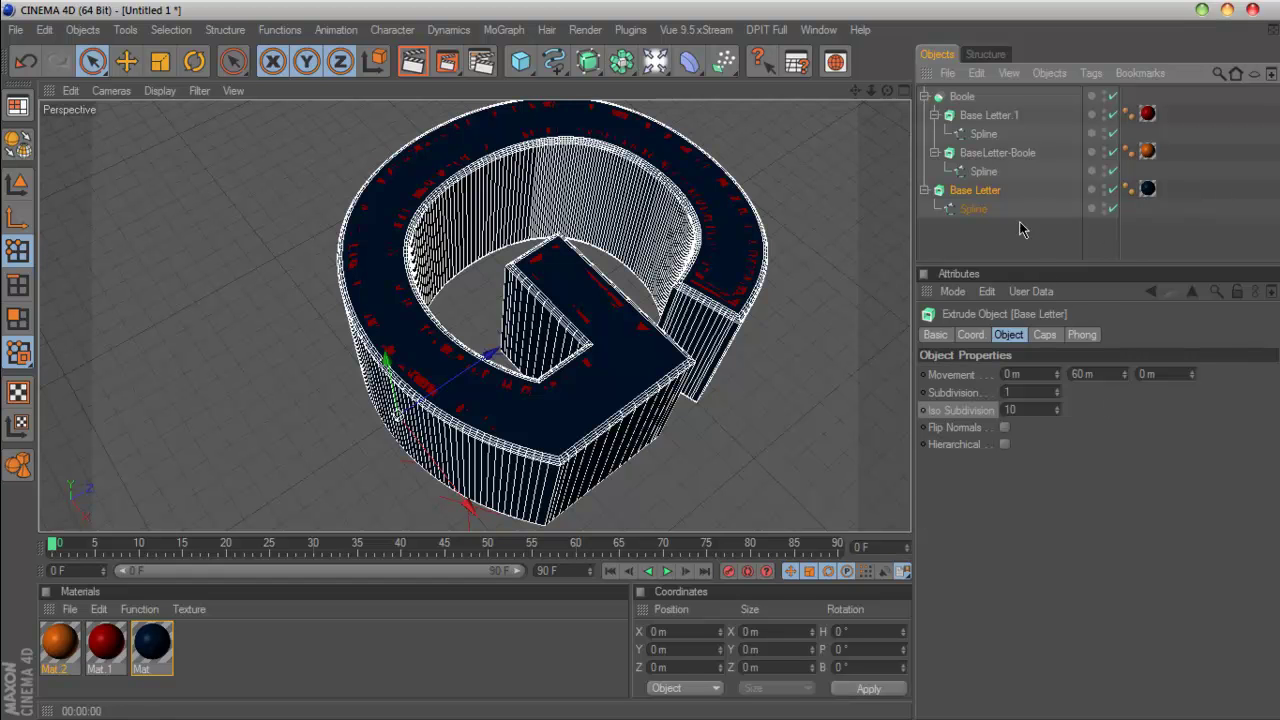
{"action": "mouse_move", "coordinate": [1125, 378]}
{"action": "left_mouse_down"}
{"action": "mouse_move", "coordinate": [1125, 450]}
{"action": "mouse_move", "coordinate": [1117, 372]}
{"action": "left_mouse_up"}
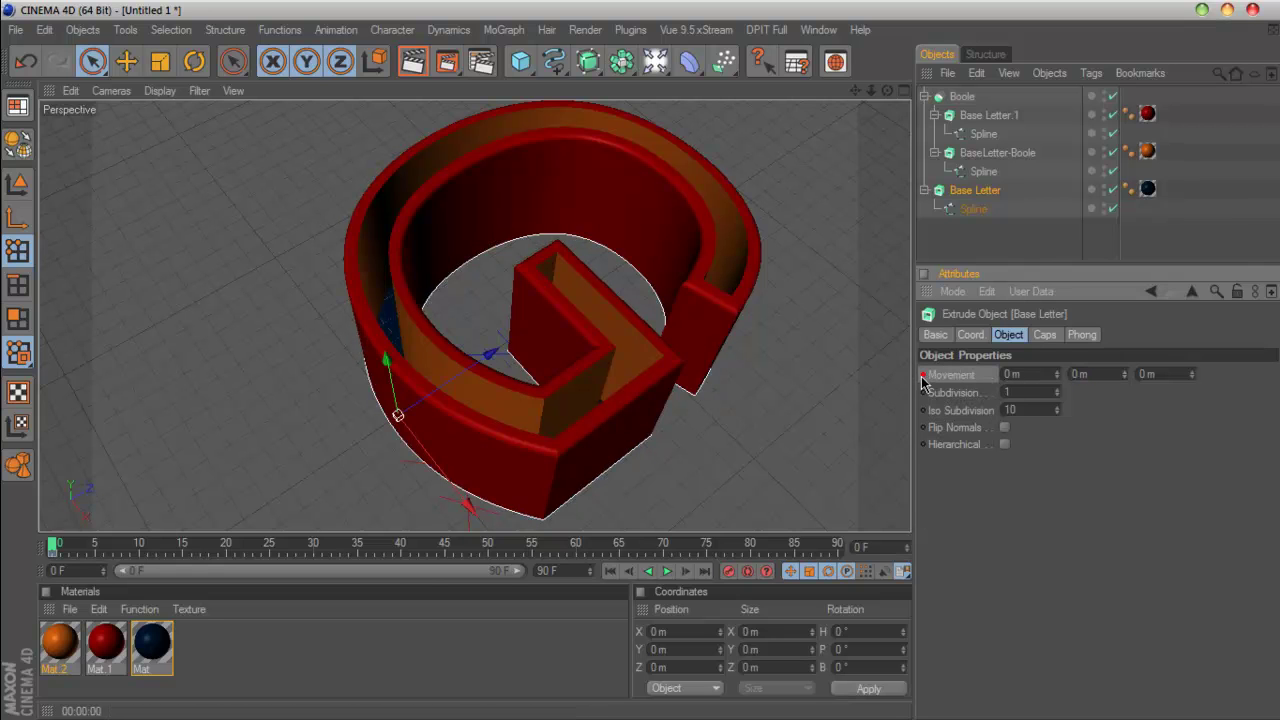
Step: At frame 60, set Base Letter's Y extrusion movement to 60 m, matching Base Letter.1, and keyframe it
{"action": "left_click_drag", "start_coordinate": [52, 549], "coordinate": [559, 569]}
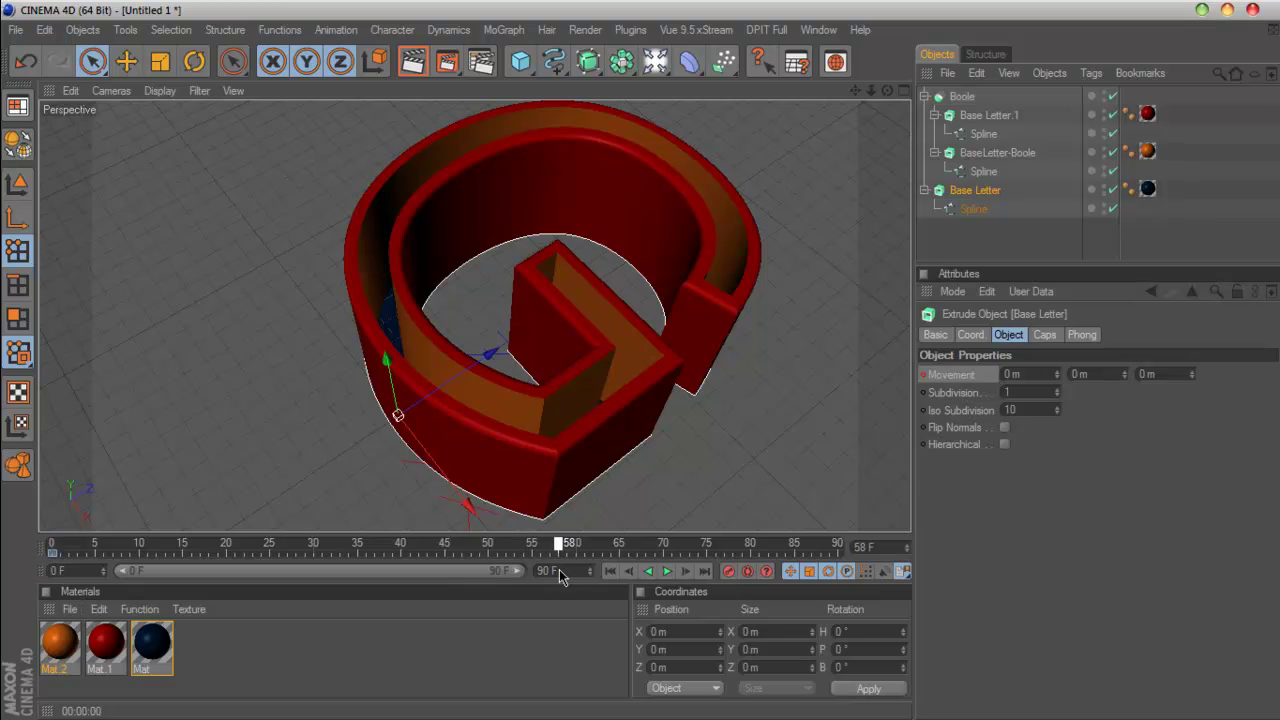
{"action": "left_click", "coordinate": [1120, 376]}
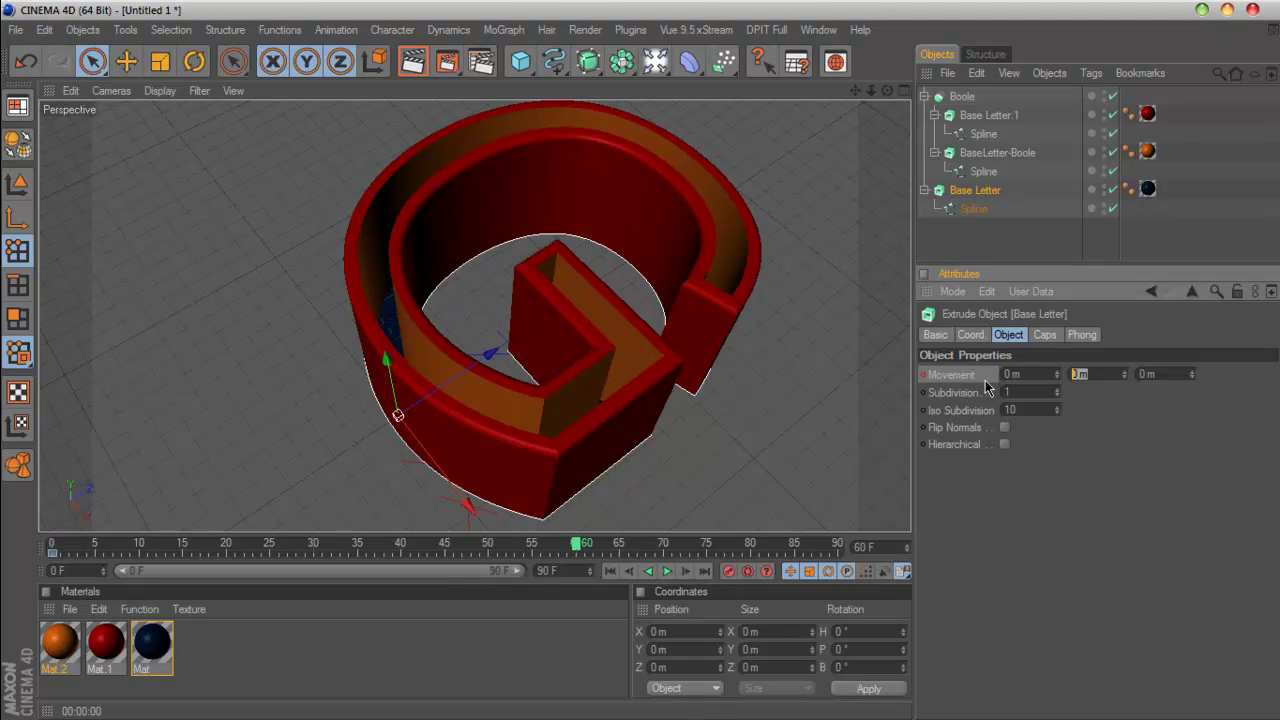
{"action": "type", "text": "73"}
{"action": "key", "text": "Return"}
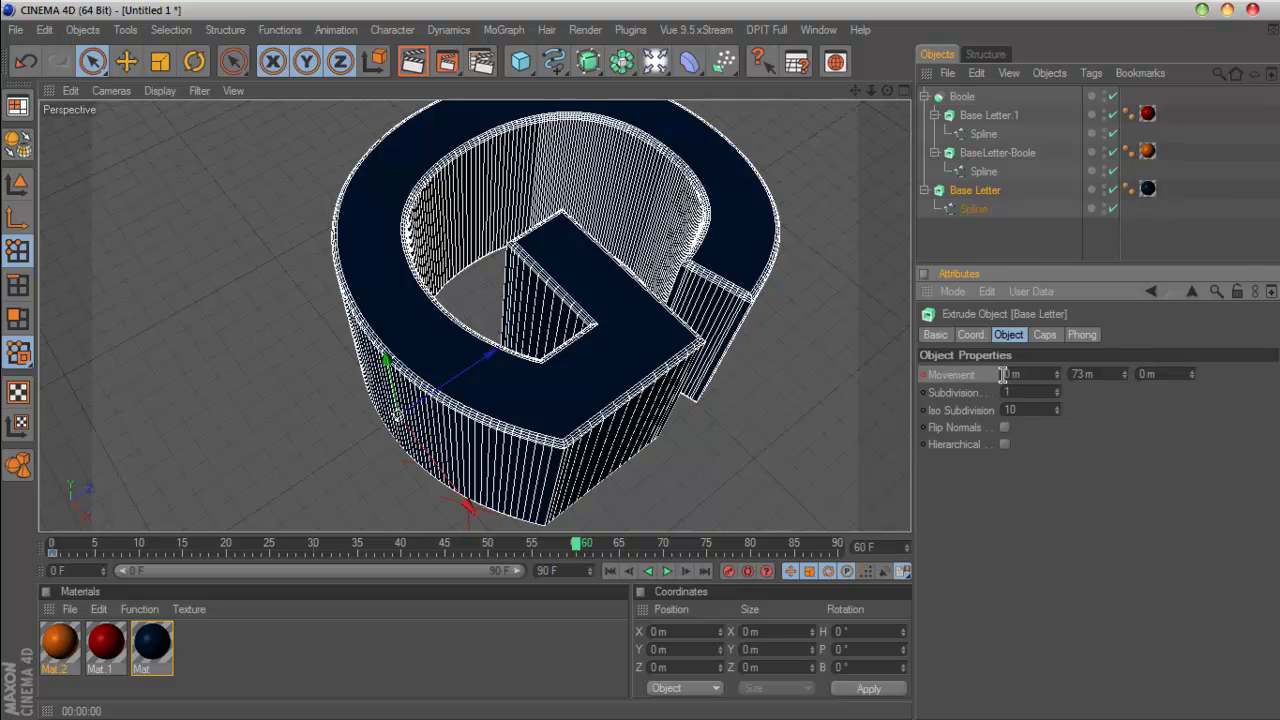
{"action": "left_click", "coordinate": [986, 117]}
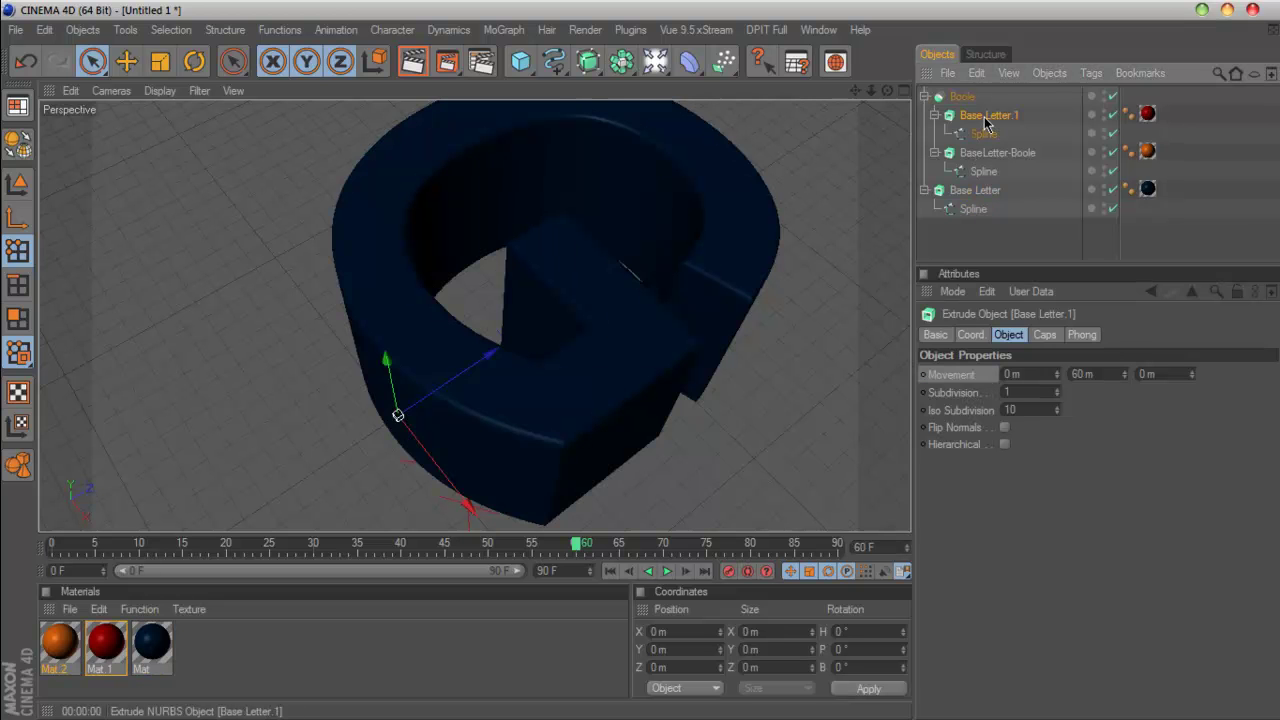
{"action": "left_click", "coordinate": [990, 190]}
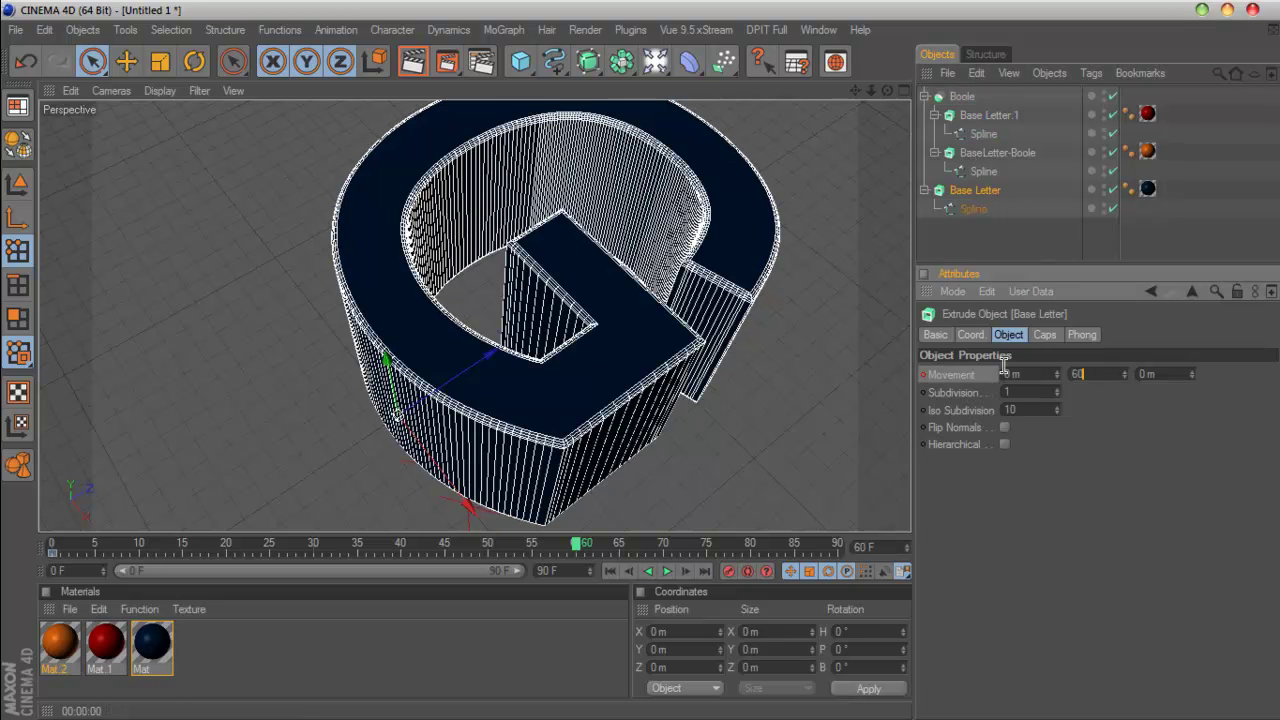
{"action": "type", "text": "60"}
{"action": "key", "text": "Return"}
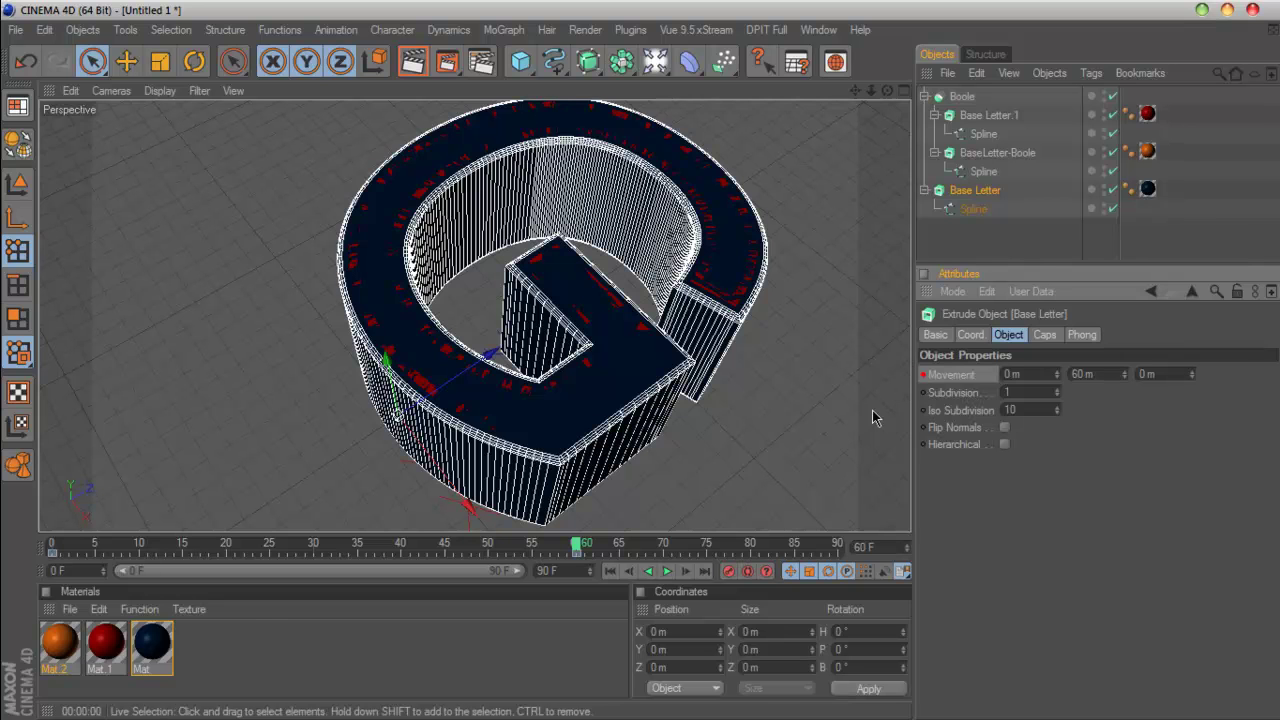
Step: Play the Base Letter extrusion animation from frame 0, stop it, and scrub to frame 60
{"action": "left_click", "coordinate": [610, 571]}
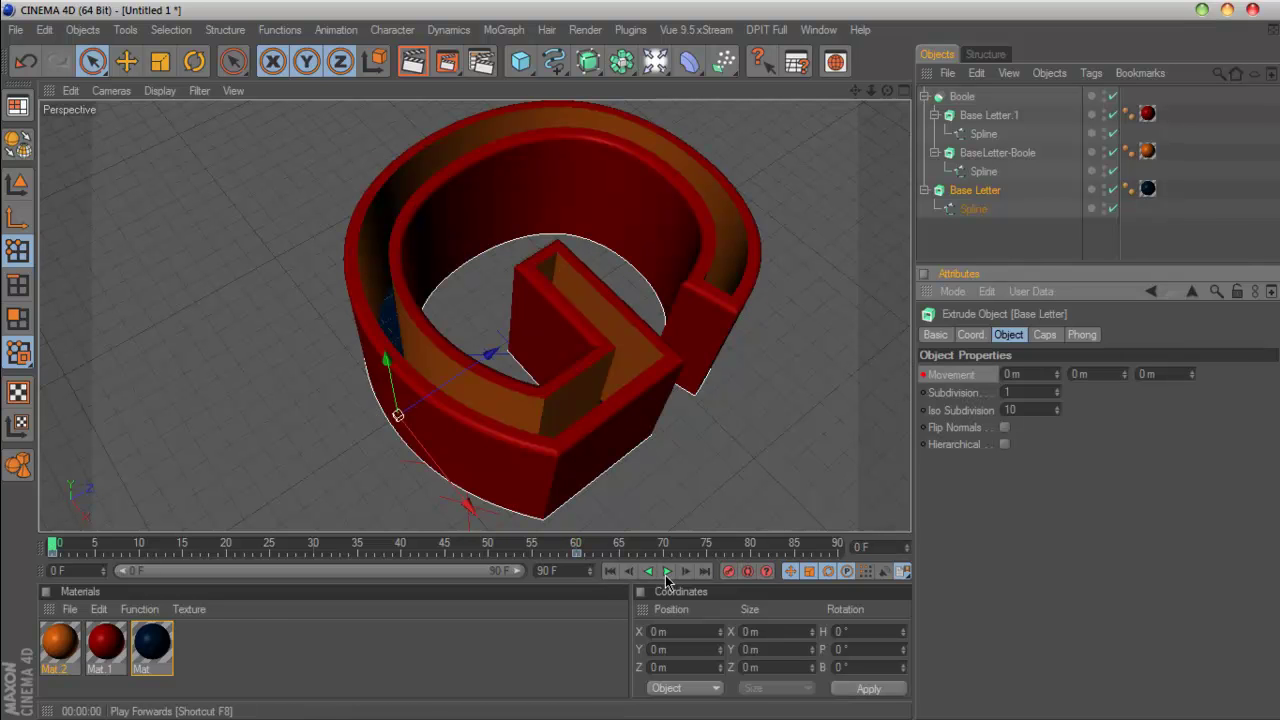
{"action": "left_click", "coordinate": [668, 572]}
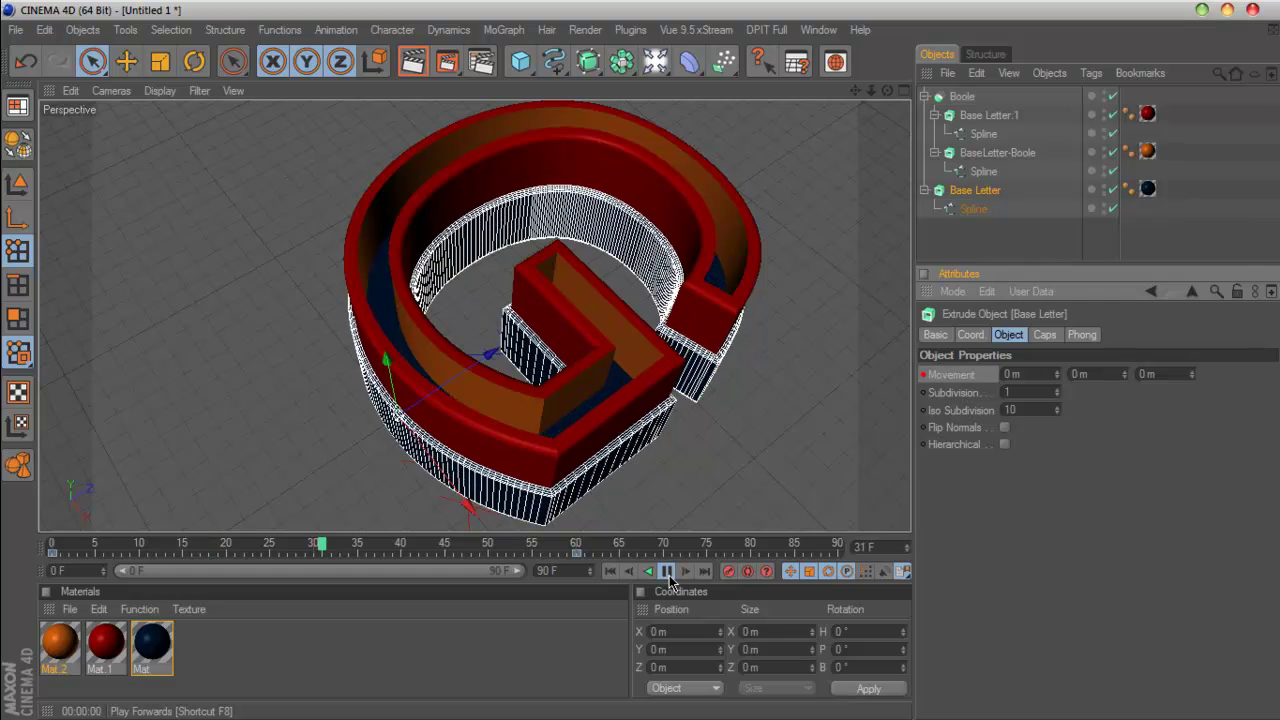
{"action": "left_click", "coordinate": [668, 573]}
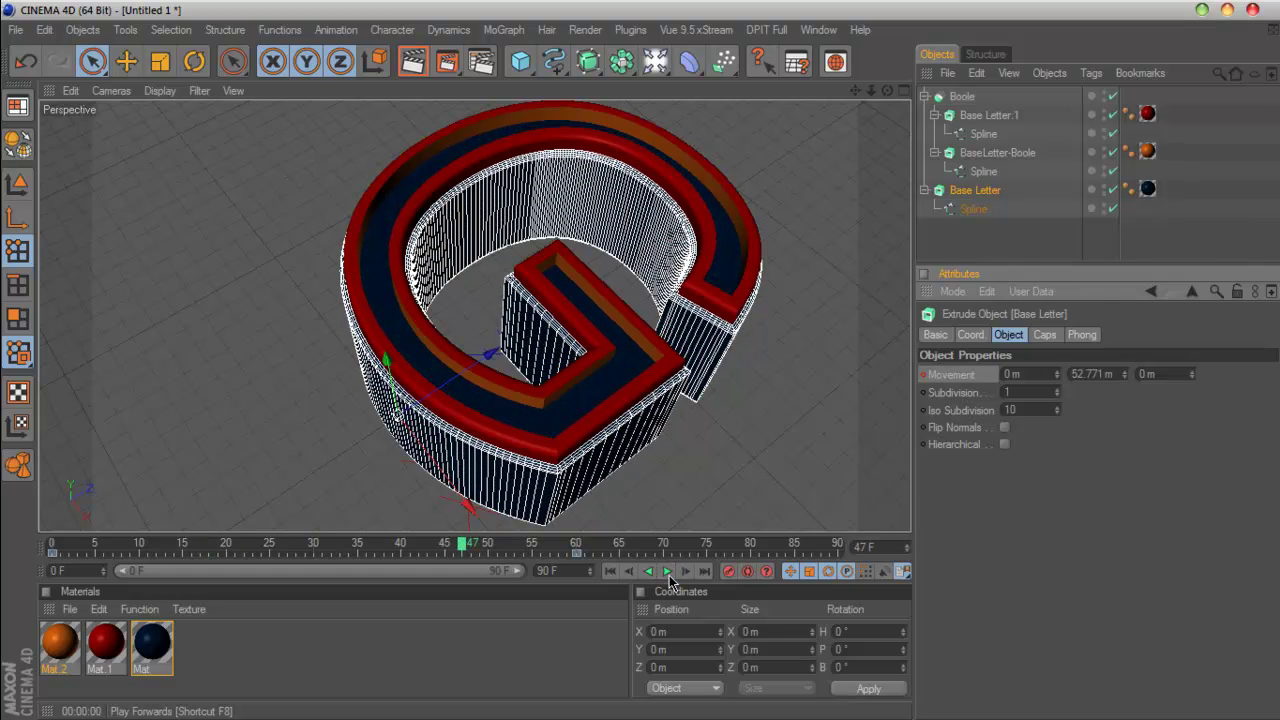
{"action": "left_click", "coordinate": [464, 545]}
{"action": "left_click_drag", "start_coordinate": [466, 550], "coordinate": [577, 570]}
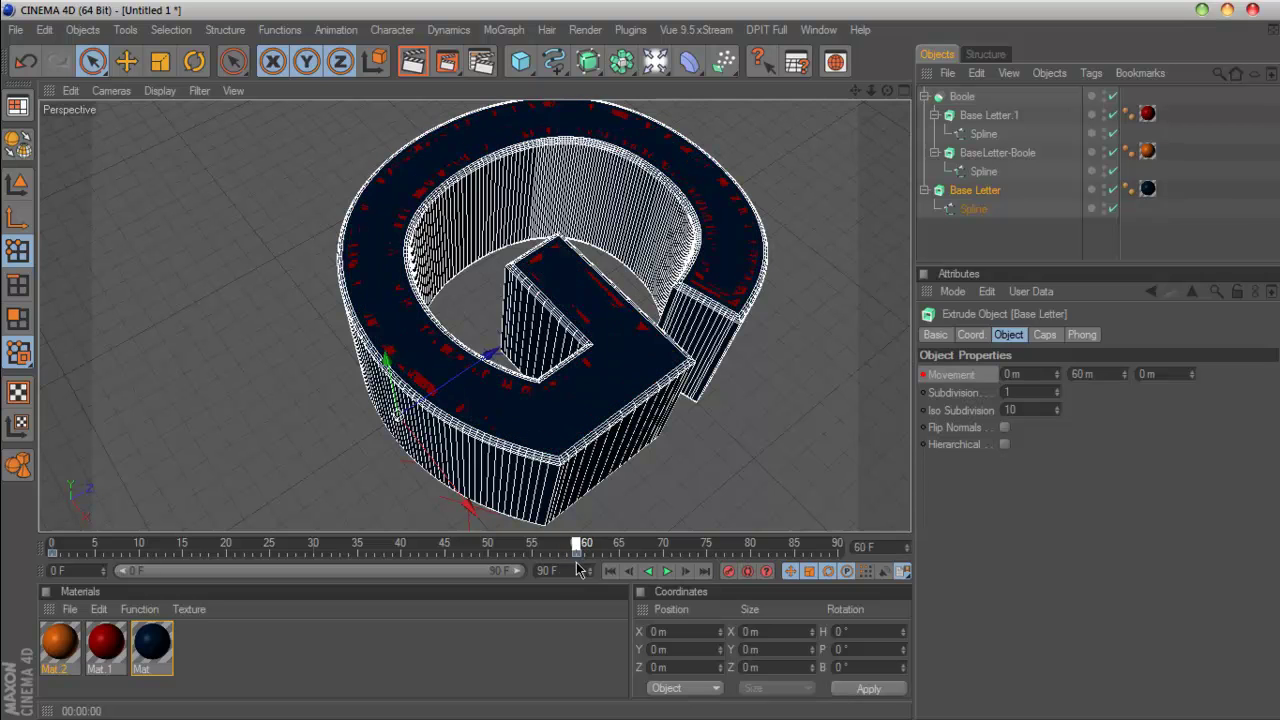
Step: Try reducing BaseLetter-Boole's Y extrusion movement to 54 m and render the view
{"action": "left_click", "coordinate": [995, 152]}
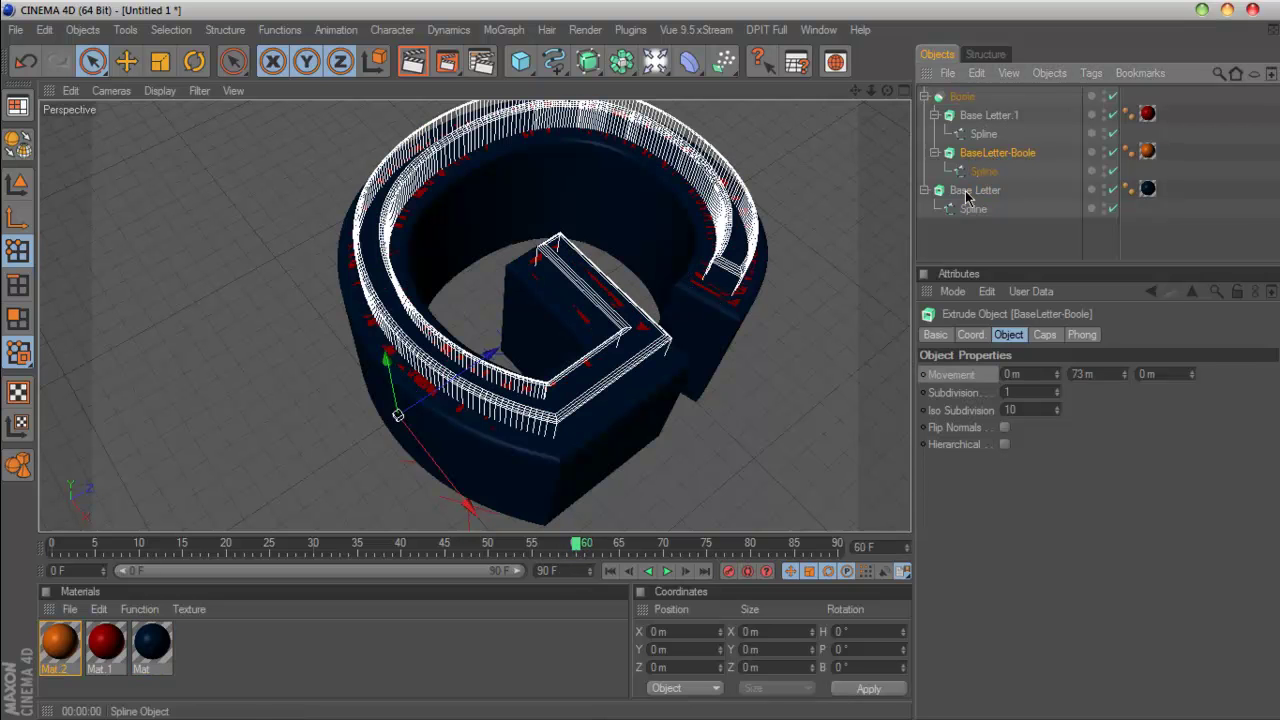
{"action": "left_click_drag", "start_coordinate": [1124, 374], "coordinate": [1124, 390]}
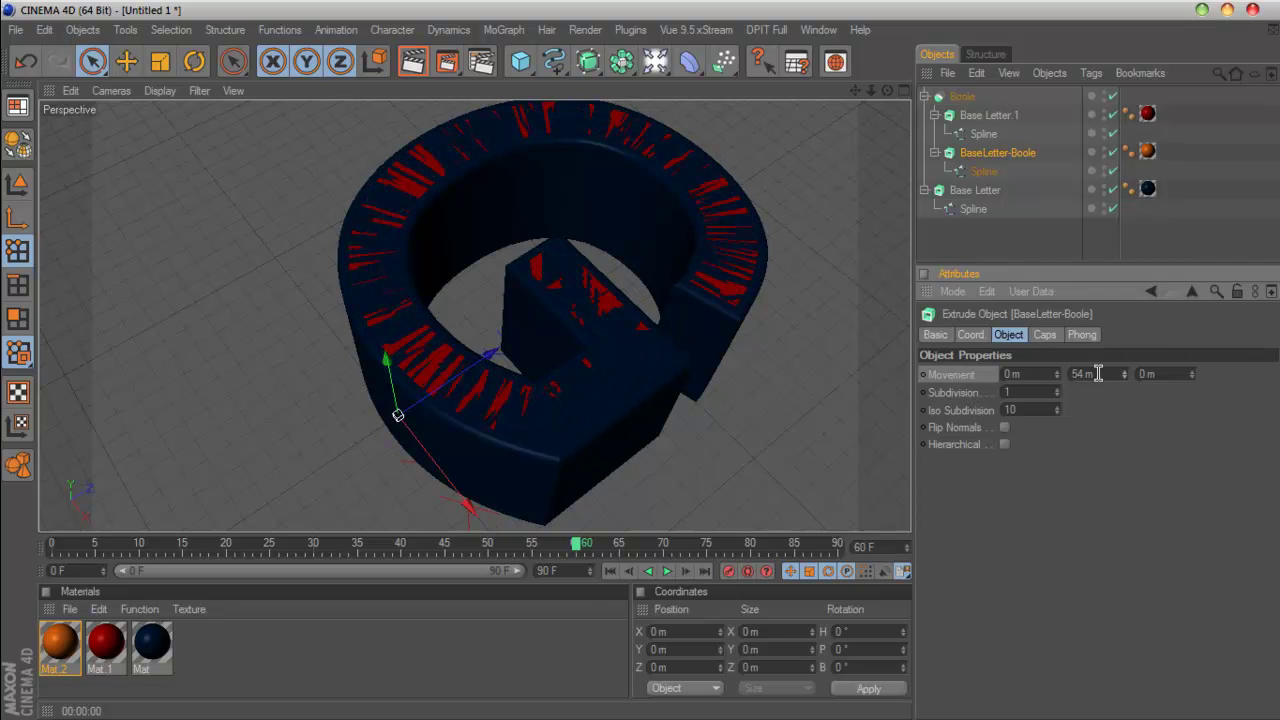
{"action": "left_click", "coordinate": [412, 61]}
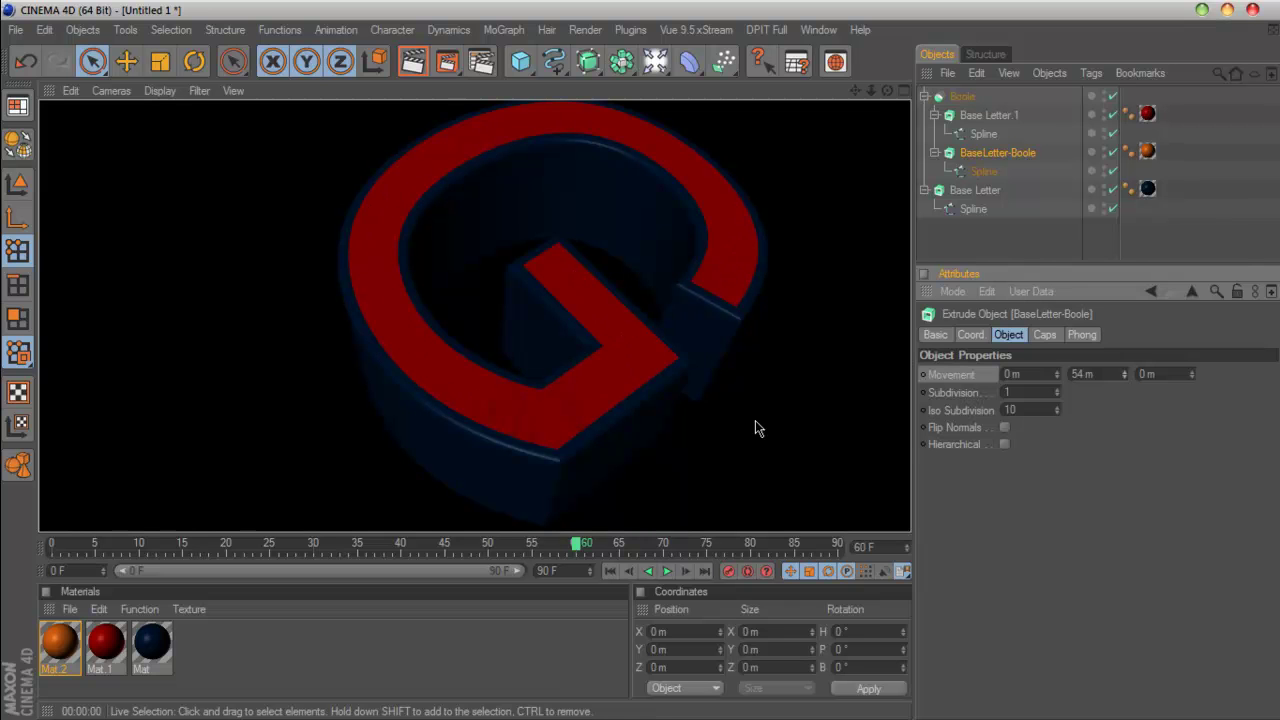
Step: Restore BaseLetter-Boole's Y extrusion movement to 73 m
{"action": "left_click", "coordinate": [1082, 374]}
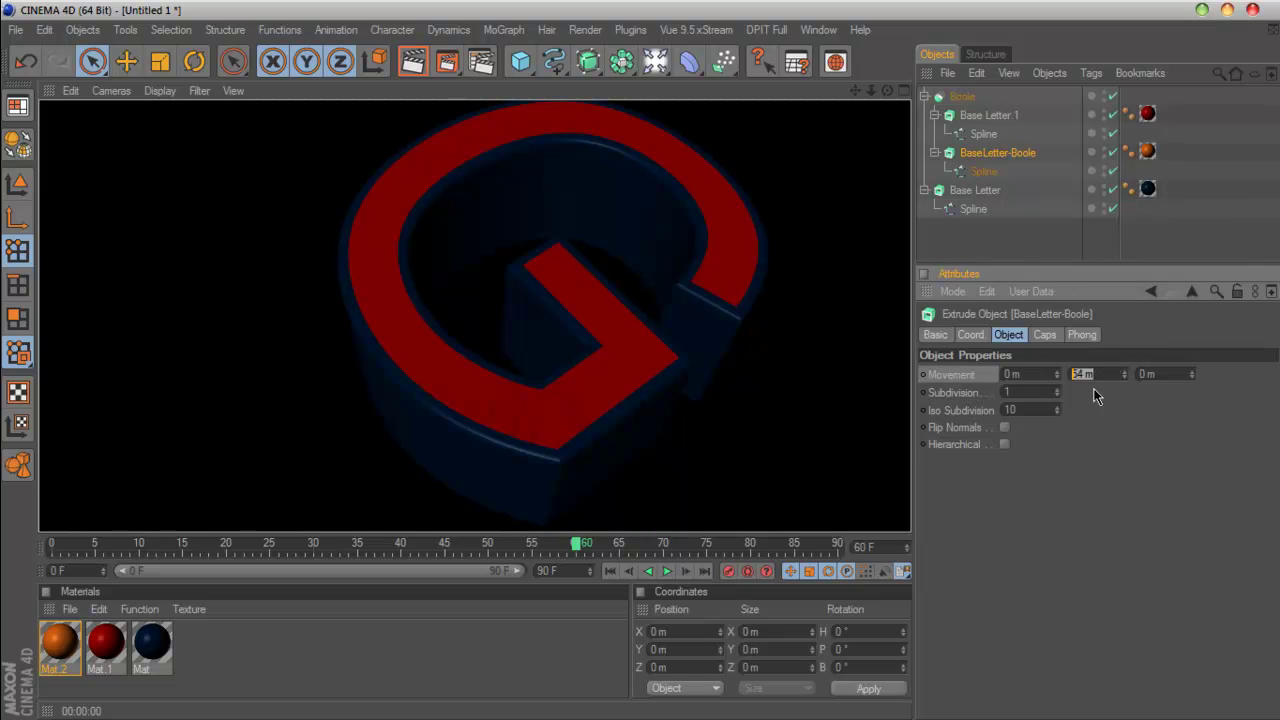
{"action": "type", "text": "73"}
{"action": "key", "text": "Return"}
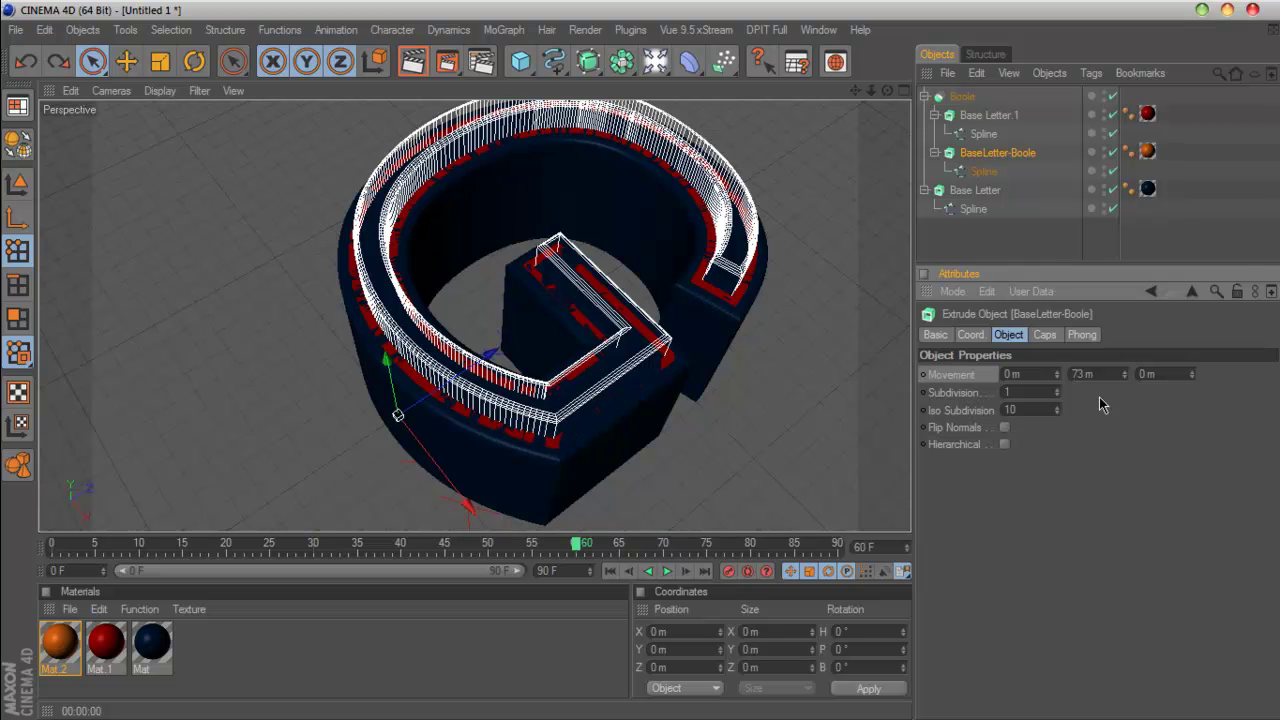
Step: Play the extrusion animation from frame 0, and replay it from a steeper view with nothing selected
{"action": "left_click", "coordinate": [610, 571]}
{"action": "left_click", "coordinate": [668, 572]}
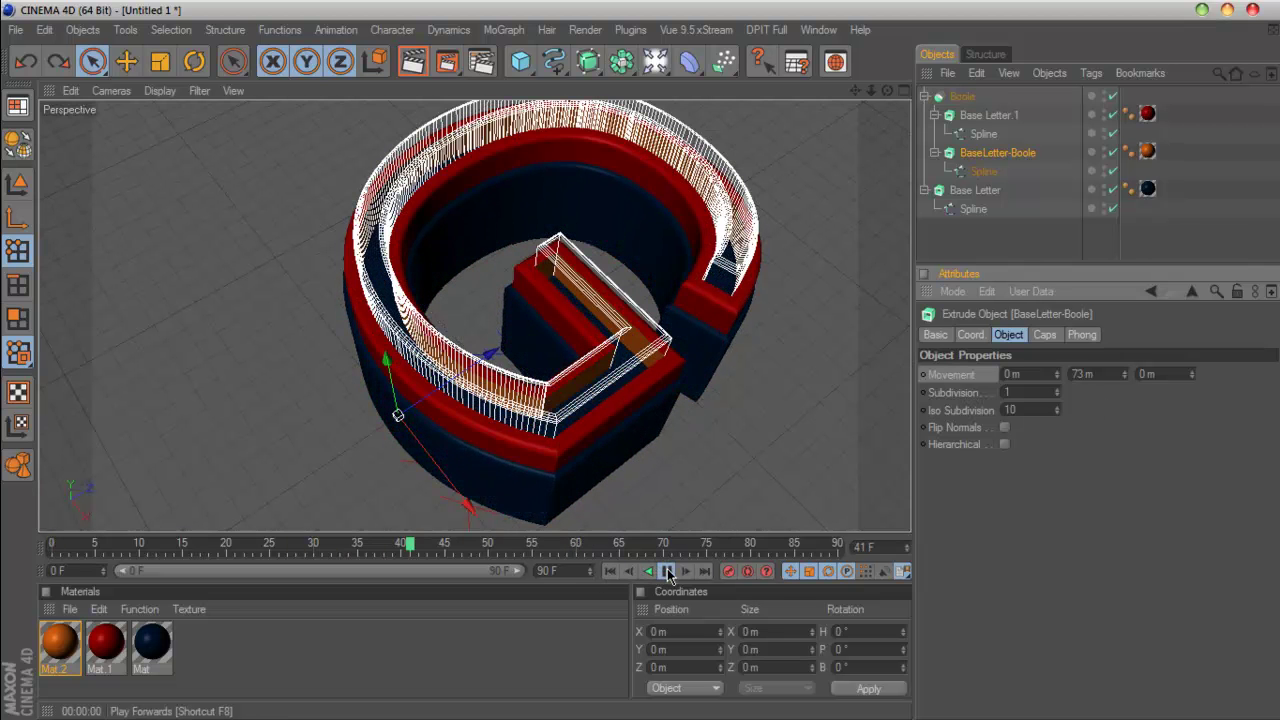
{"action": "left_click", "coordinate": [668, 572]}
{"action": "left_click", "coordinate": [610, 571]}
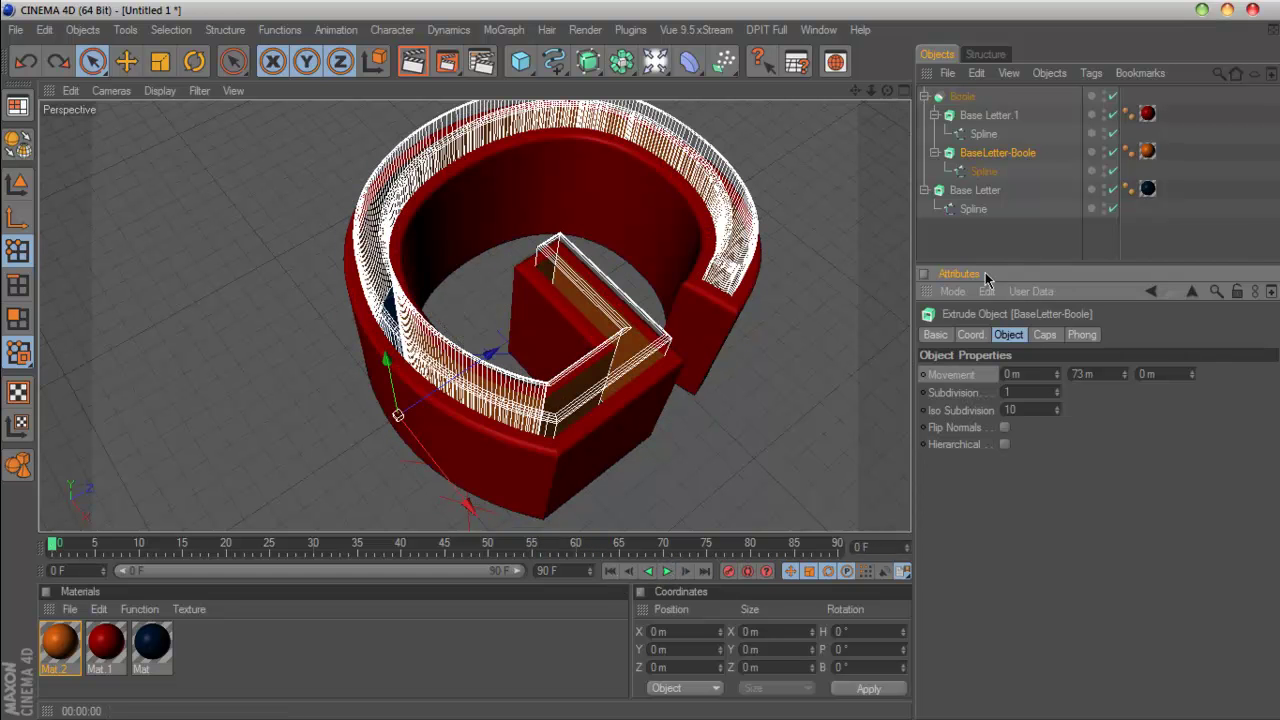
{"action": "left_click", "coordinate": [800, 246]}
{"action": "left_click_drag", "start_coordinate": [887, 90], "coordinate": [830, 245]}
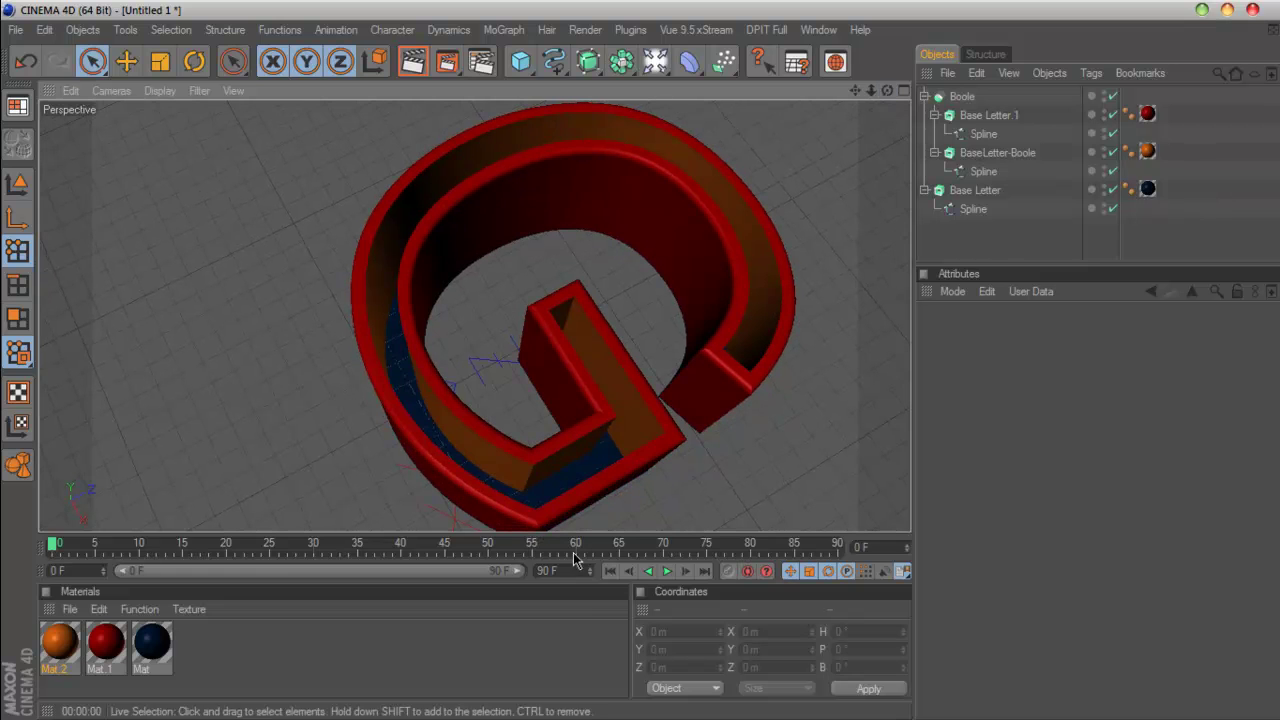
{"action": "left_click", "coordinate": [667, 572]}
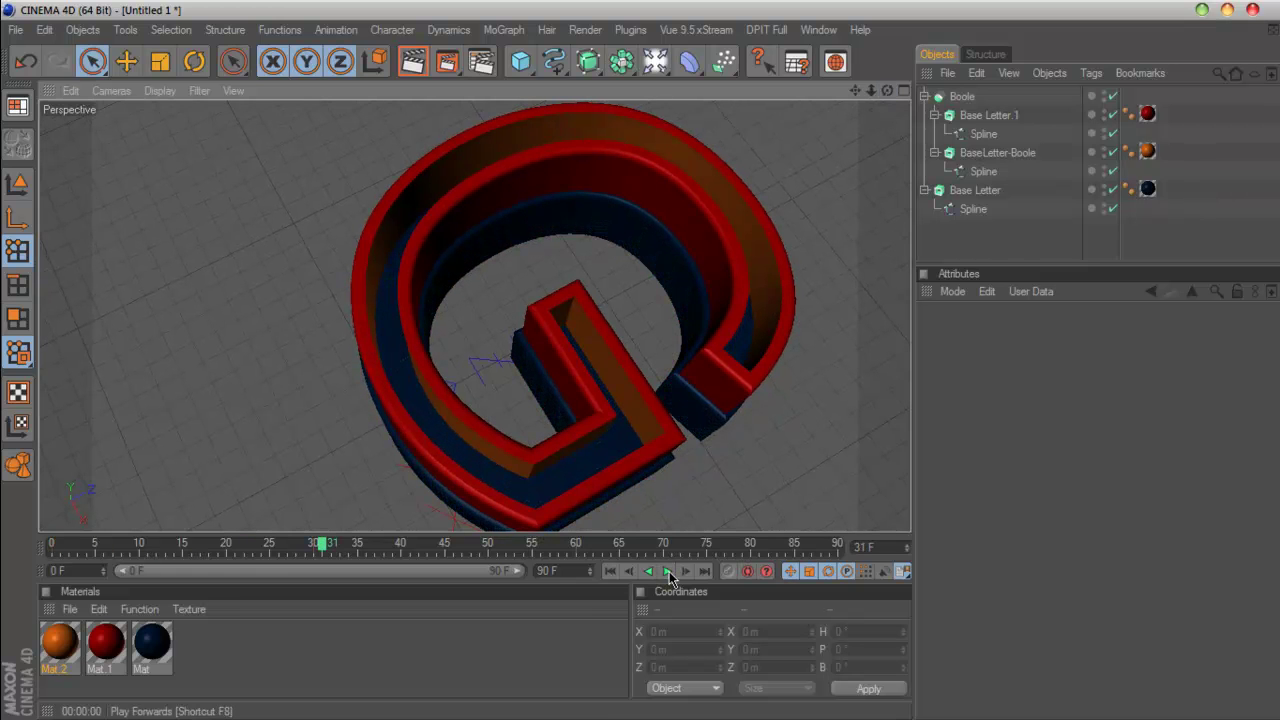
{"action": "left_click_drag", "start_coordinate": [855, 90], "coordinate": [836, 70]}
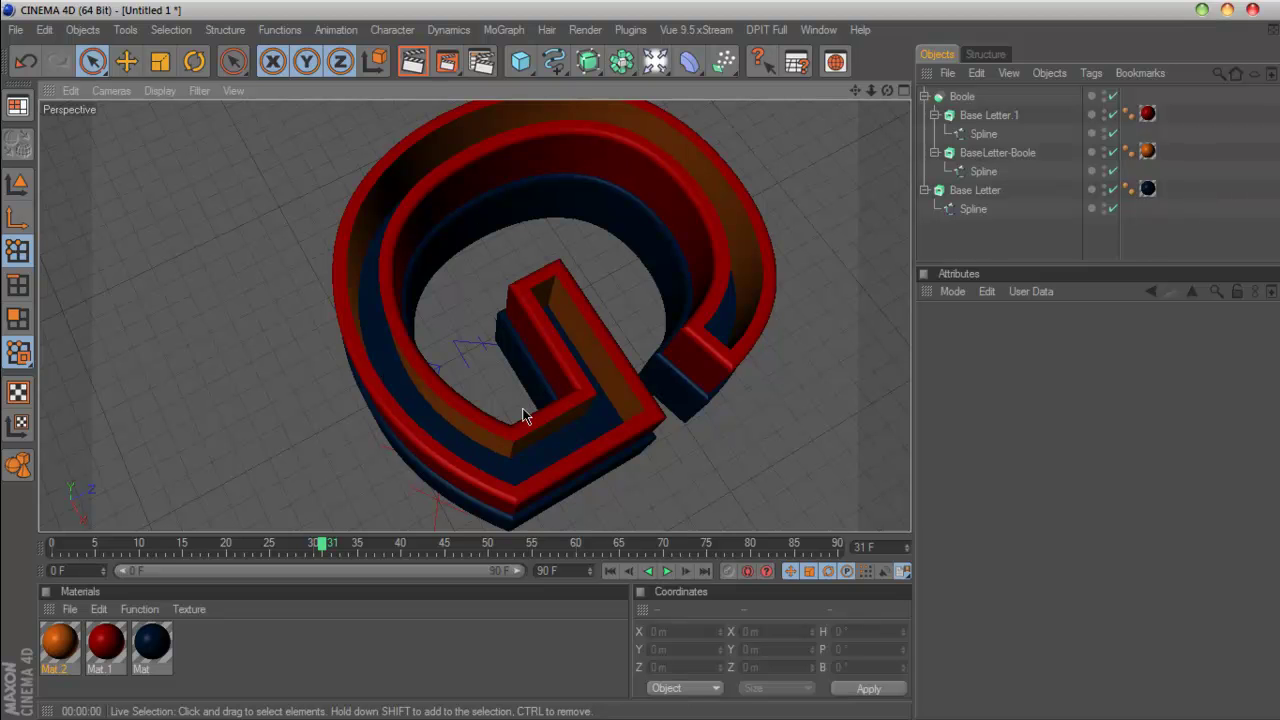
Step: Collapse the hierarchies of Base Letter.1, BaseLetter-Boole and Base Letter in the object list
{"action": "left_click_drag", "start_coordinate": [887, 91], "coordinate": [877, 133]}
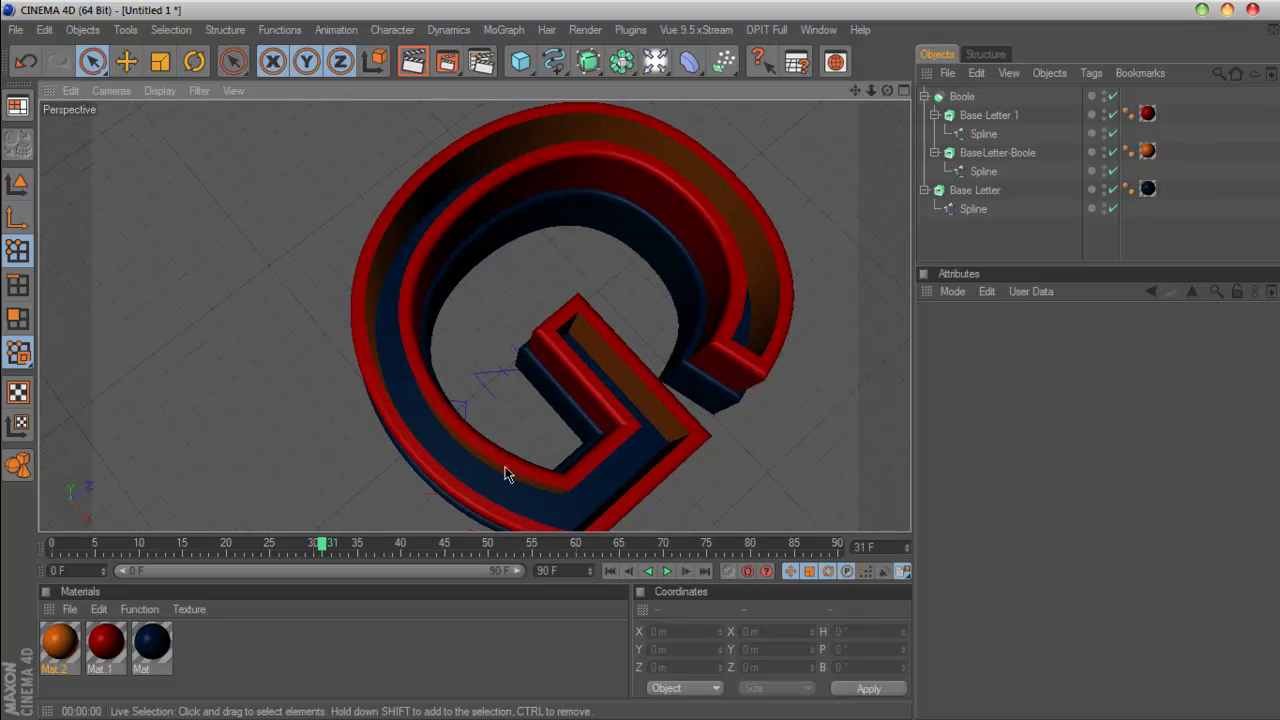
{"action": "left_click", "coordinate": [935, 116]}
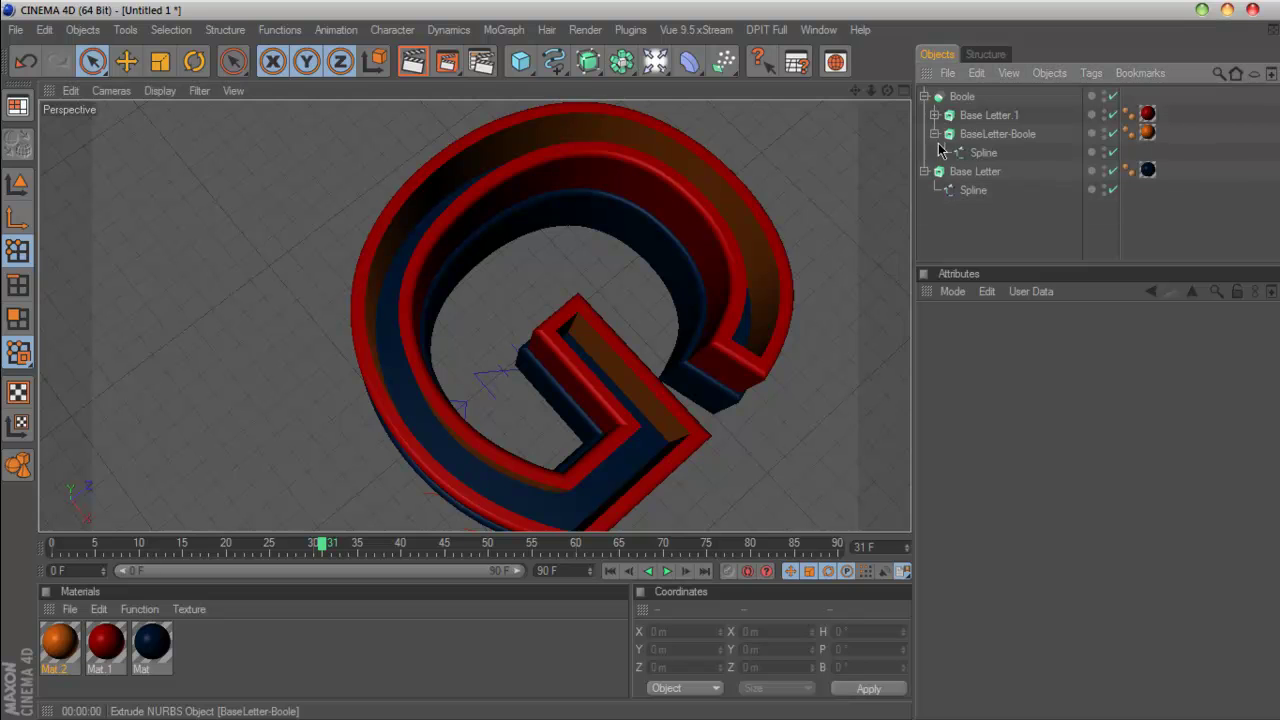
{"action": "left_click", "coordinate": [935, 134]}
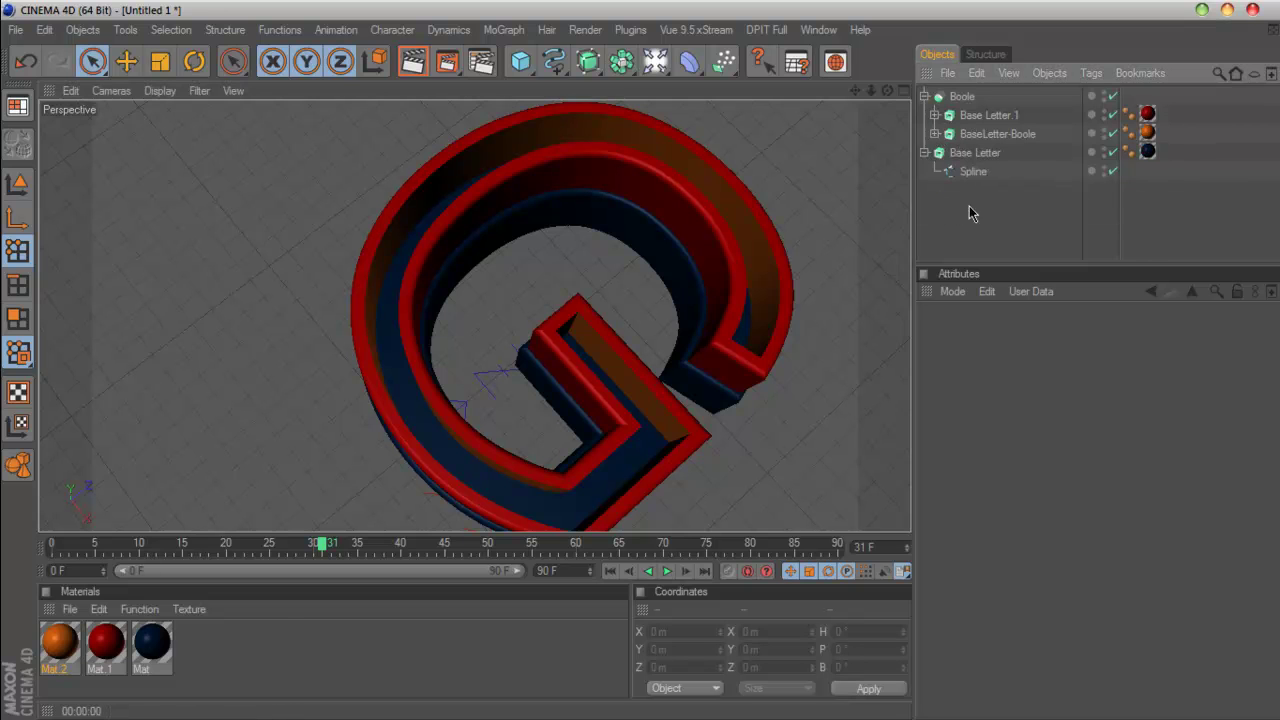
{"action": "left_click", "coordinate": [925, 153]}
Step: Duplicate the Boole object together with its two extruded letters
{"action": "left_click", "coordinate": [962, 96]}
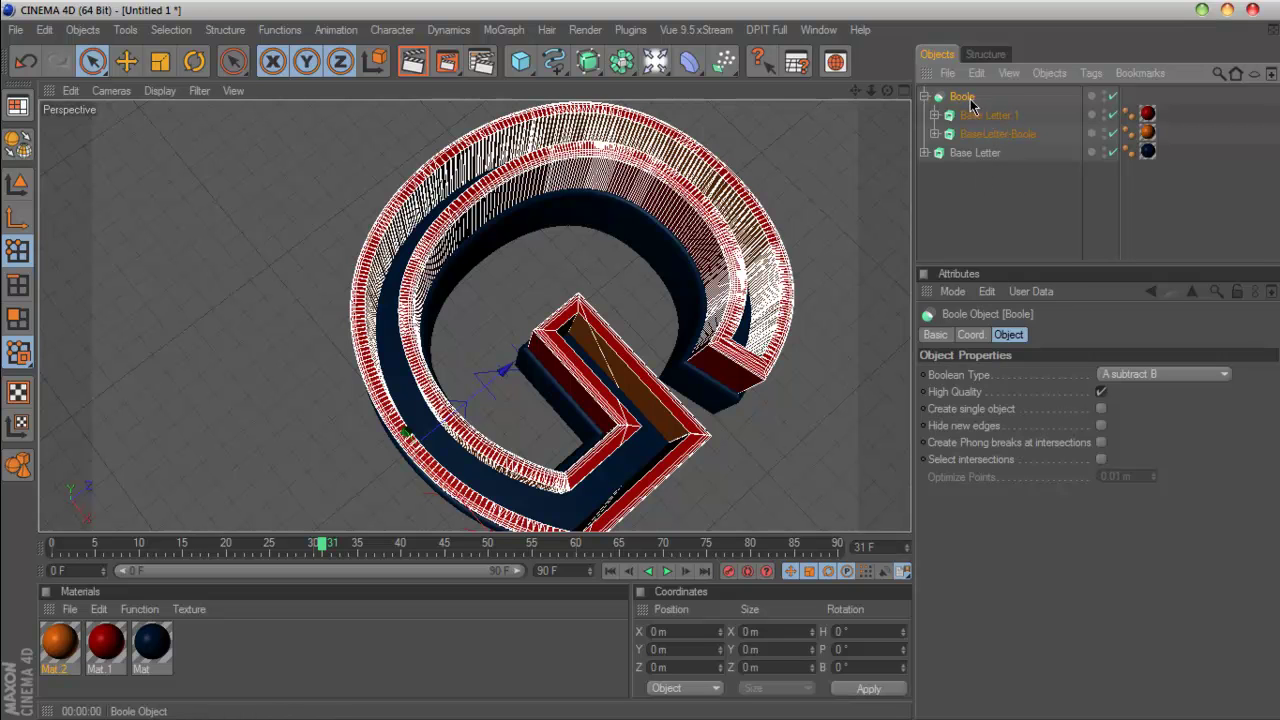
{"action": "left_click_drag", "start_coordinate": [967, 100], "coordinate": [971, 89], "text": "ctrl"}
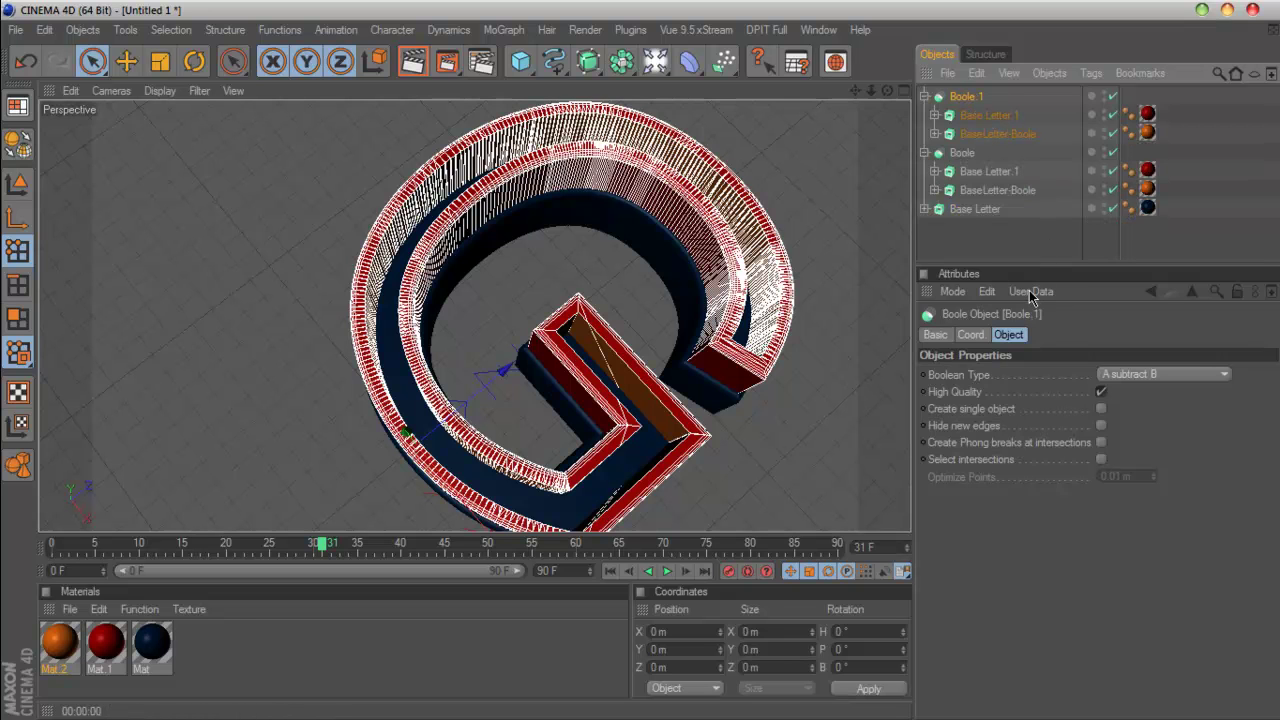
{"action": "left_click", "coordinate": [1140, 382]}
{"action": "left_click", "coordinate": [1140, 382]}
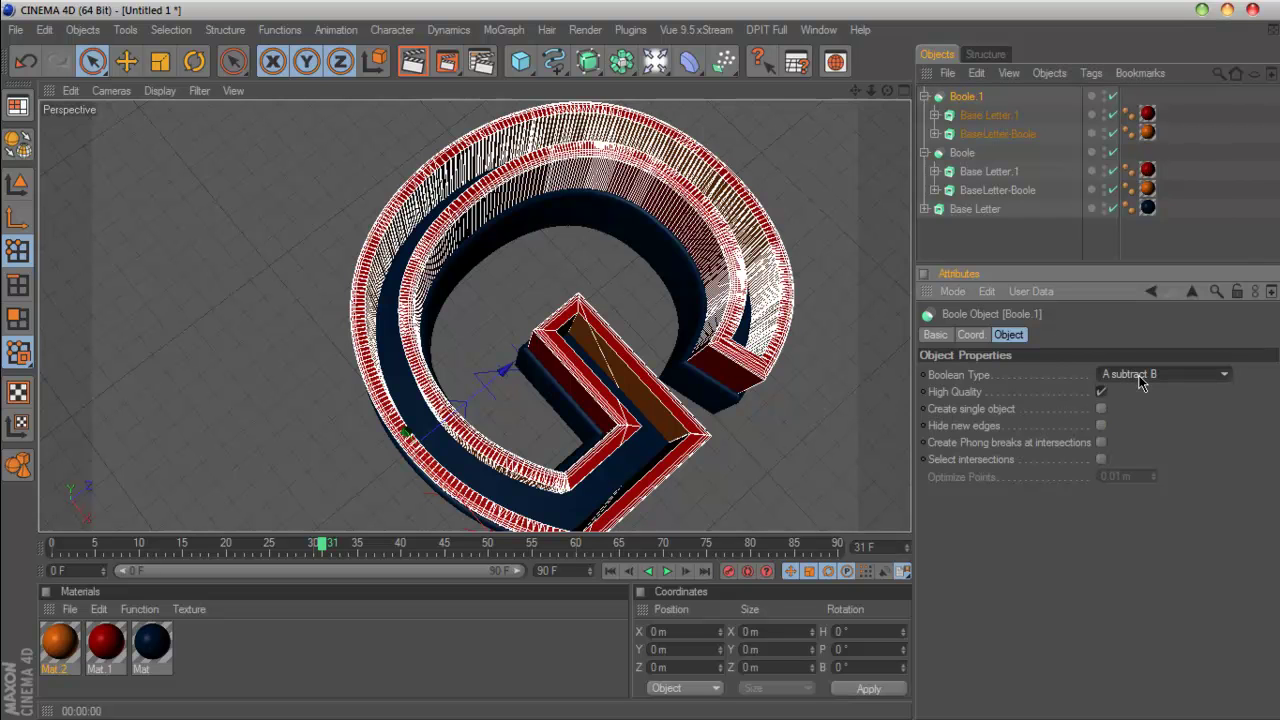
Step: Try moving BaseLetter-Boole above Base Letter.1 inside the Boole copy, and restore the original order
{"action": "left_click", "coordinate": [982, 132]}
{"action": "left_click_drag", "start_coordinate": [980, 105], "coordinate": [980, 110]}
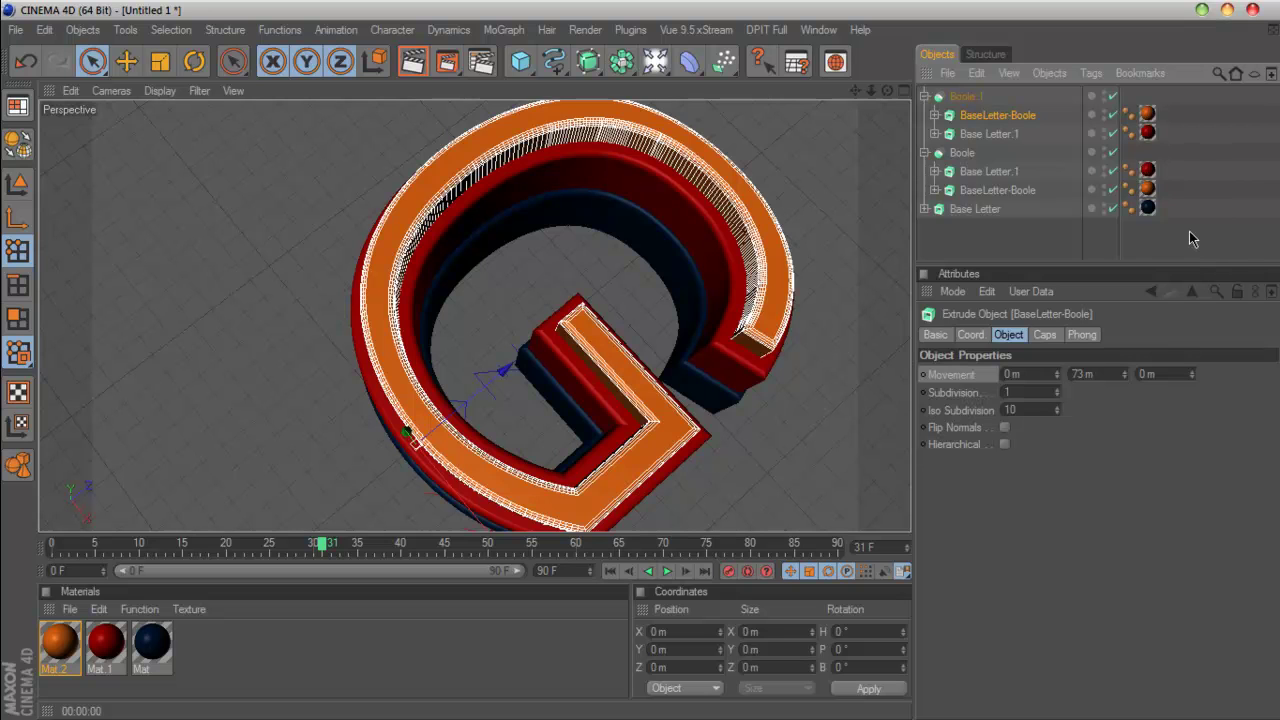
{"action": "left_click", "coordinate": [986, 135]}
{"action": "left_click_drag", "start_coordinate": [988, 107], "coordinate": [990, 110]}
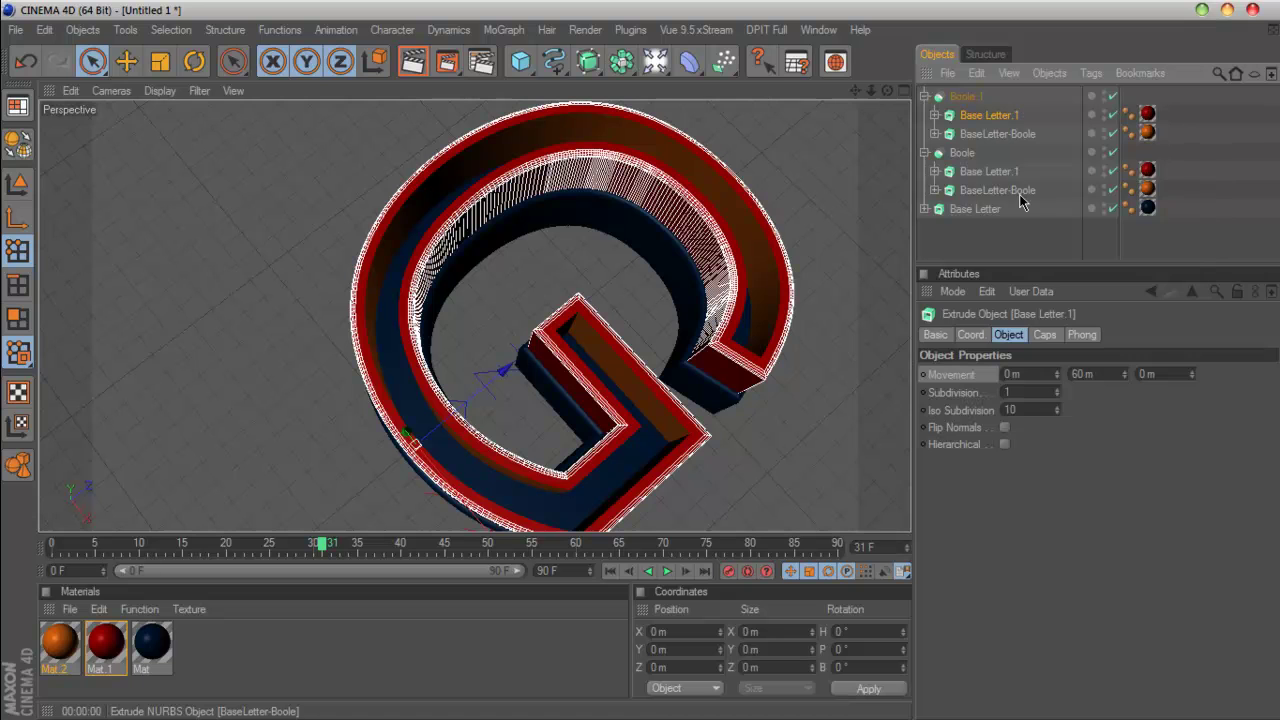
Step: Try the Boolean types A subtract B and A intersect B on the Boole copy, and deselect it
{"action": "left_click", "coordinate": [966, 96]}
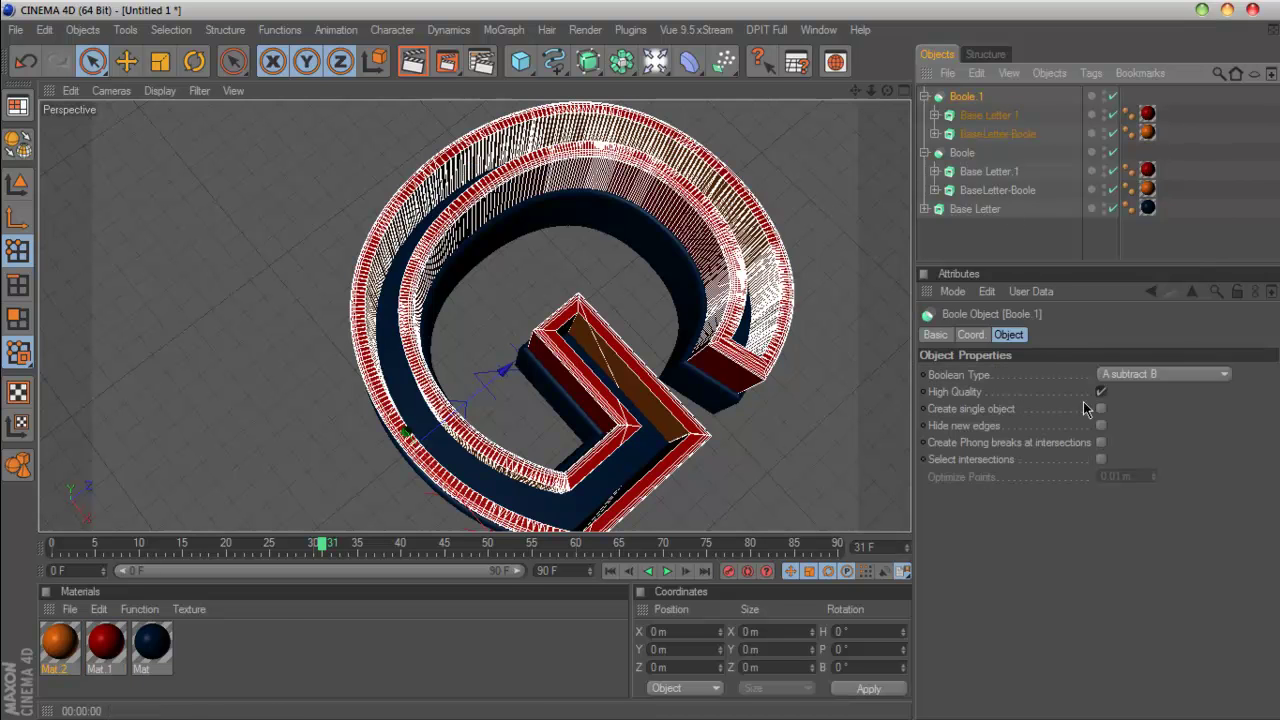
{"action": "left_click", "coordinate": [1163, 374]}
{"action": "left_click", "coordinate": [1143, 412]}
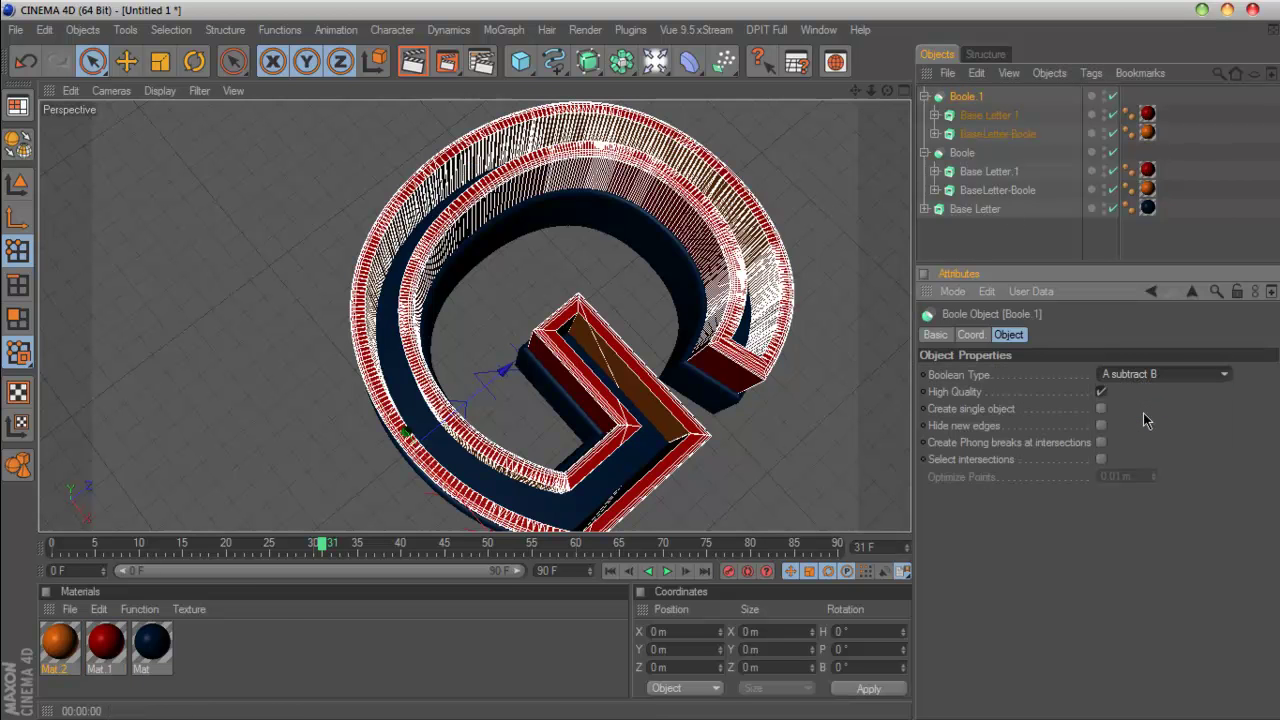
{"action": "left_click", "coordinate": [1152, 375]}
{"action": "left_click", "coordinate": [1153, 428]}
{"action": "left_click", "coordinate": [1046, 244]}
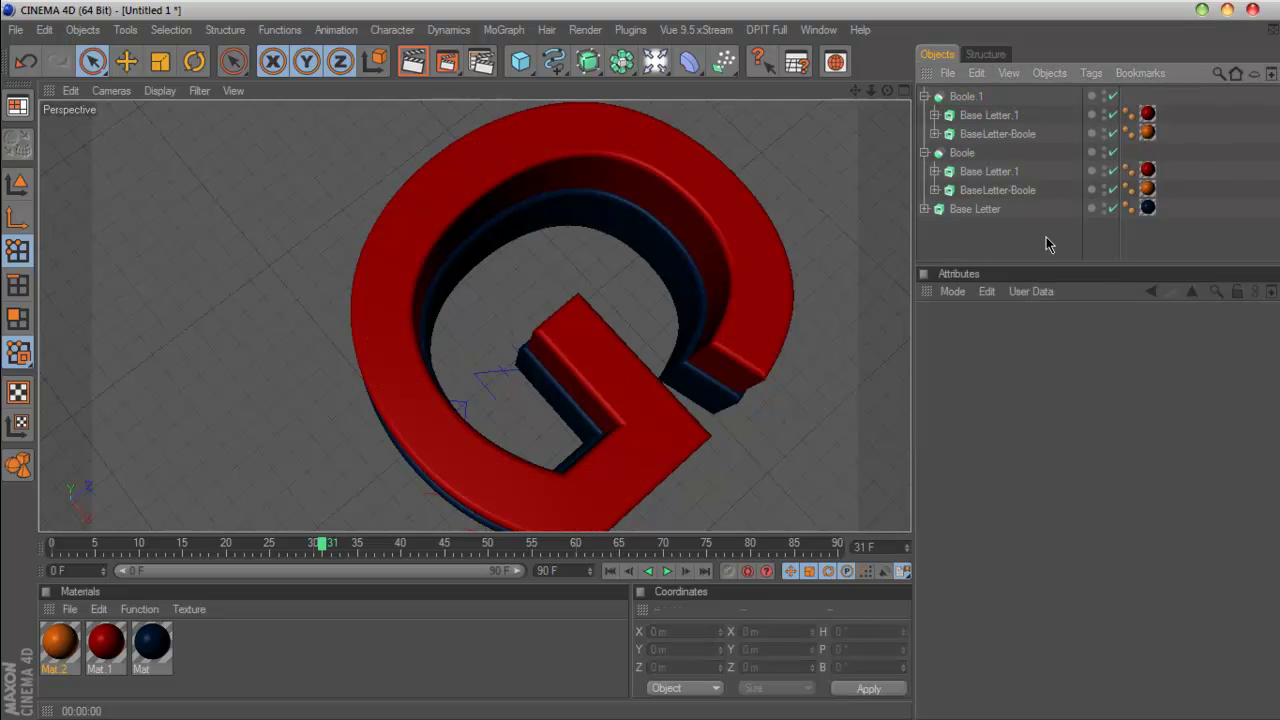
Step: Try the Boolean type A without B on the Boole copy and view it with nothing selected
{"action": "left_click", "coordinate": [1046, 97]}
{"action": "left_click", "coordinate": [1150, 376]}
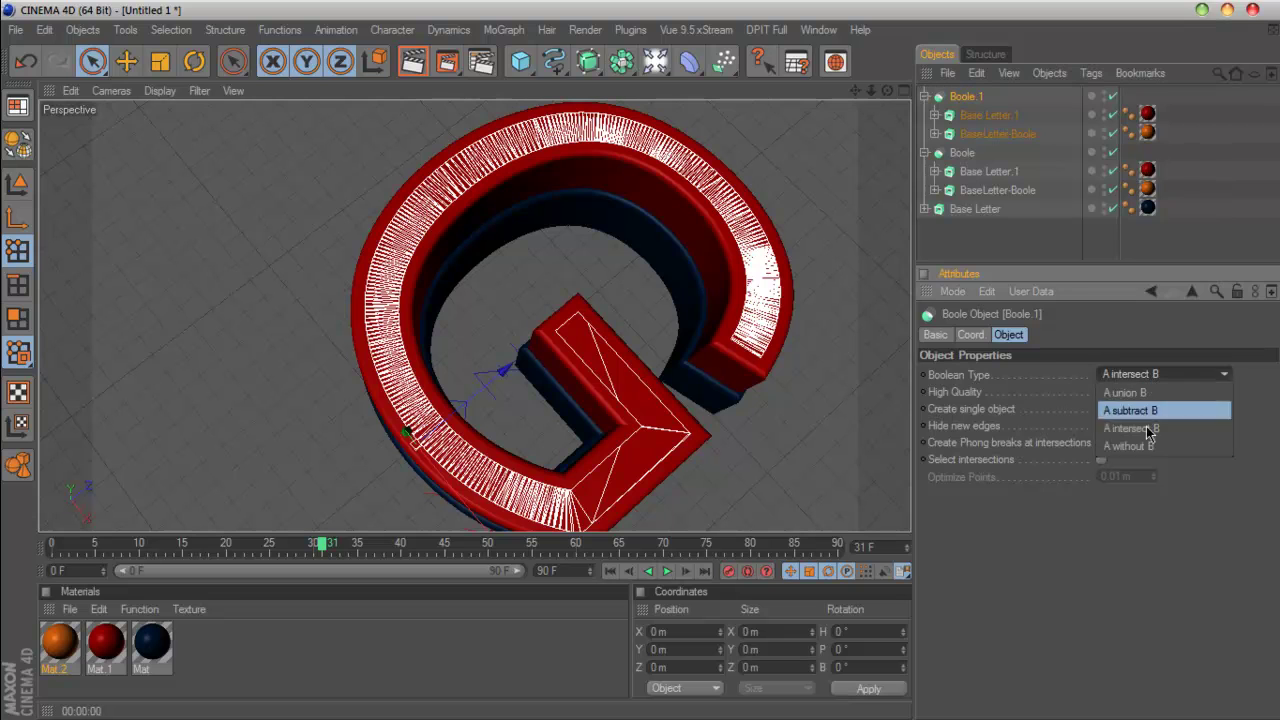
{"action": "left_click", "coordinate": [1147, 445]}
{"action": "left_click", "coordinate": [1035, 247]}
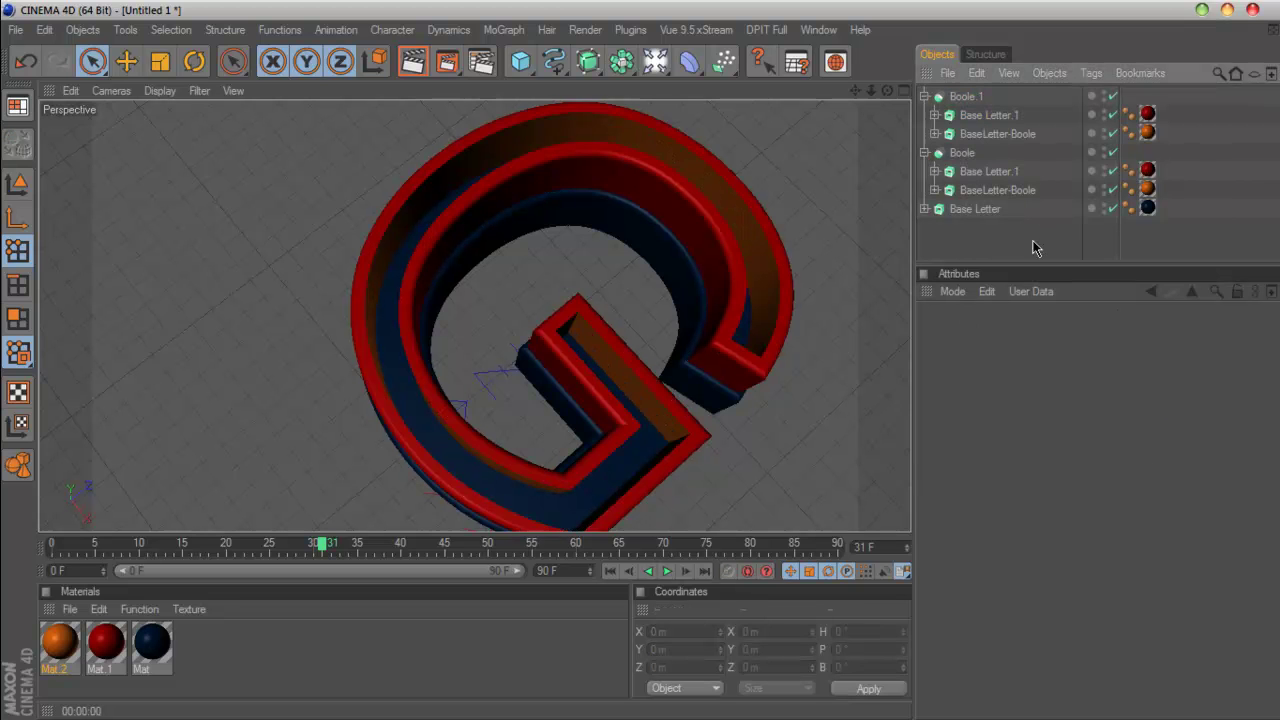
Step: Move BaseLetter-Boole above Base Letter.1 in the Boole copy and try the Boolean type A subtract B
{"action": "left_click_drag", "start_coordinate": [976, 135], "coordinate": [980, 109]}
{"action": "left_click", "coordinate": [1026, 240]}
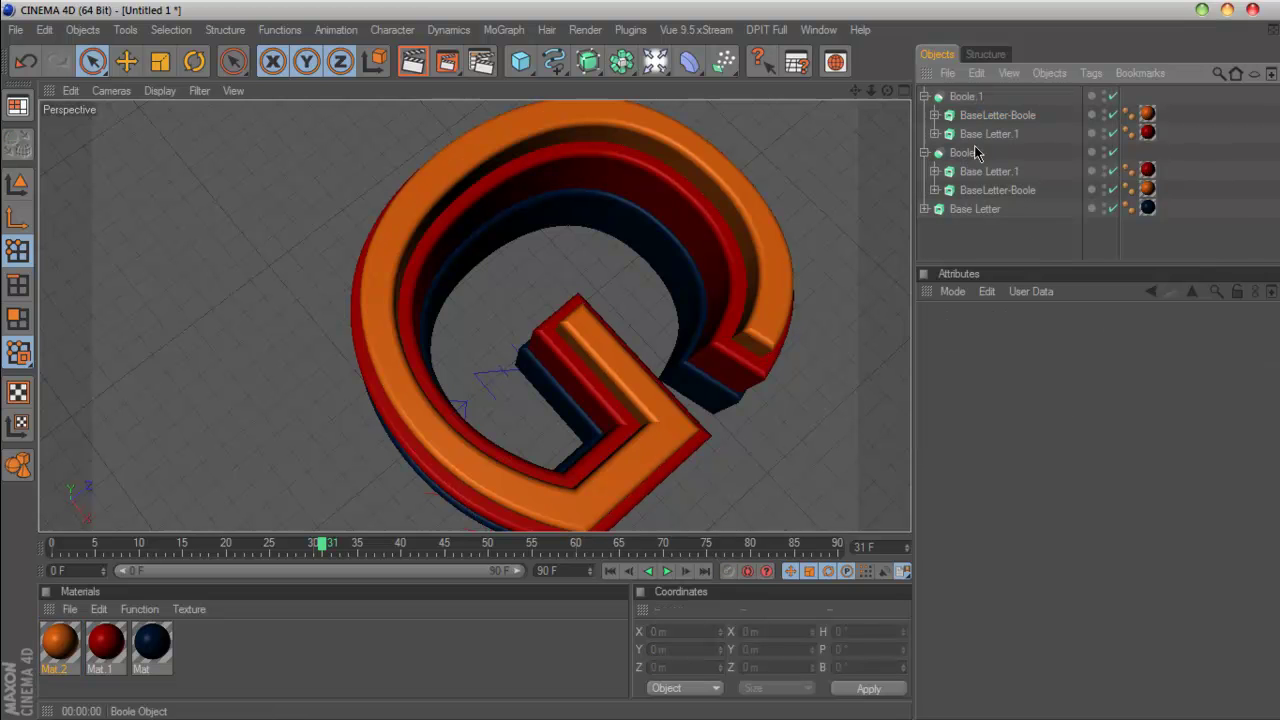
{"action": "left_click", "coordinate": [966, 96]}
{"action": "left_click", "coordinate": [1150, 374]}
{"action": "left_click", "coordinate": [1141, 409]}
Step: Try the Boolean type A intersect B on the reordered Boole copy and render the view
{"action": "left_click", "coordinate": [1143, 374]}
{"action": "left_click", "coordinate": [1138, 428]}
{"action": "left_click", "coordinate": [1027, 240]}
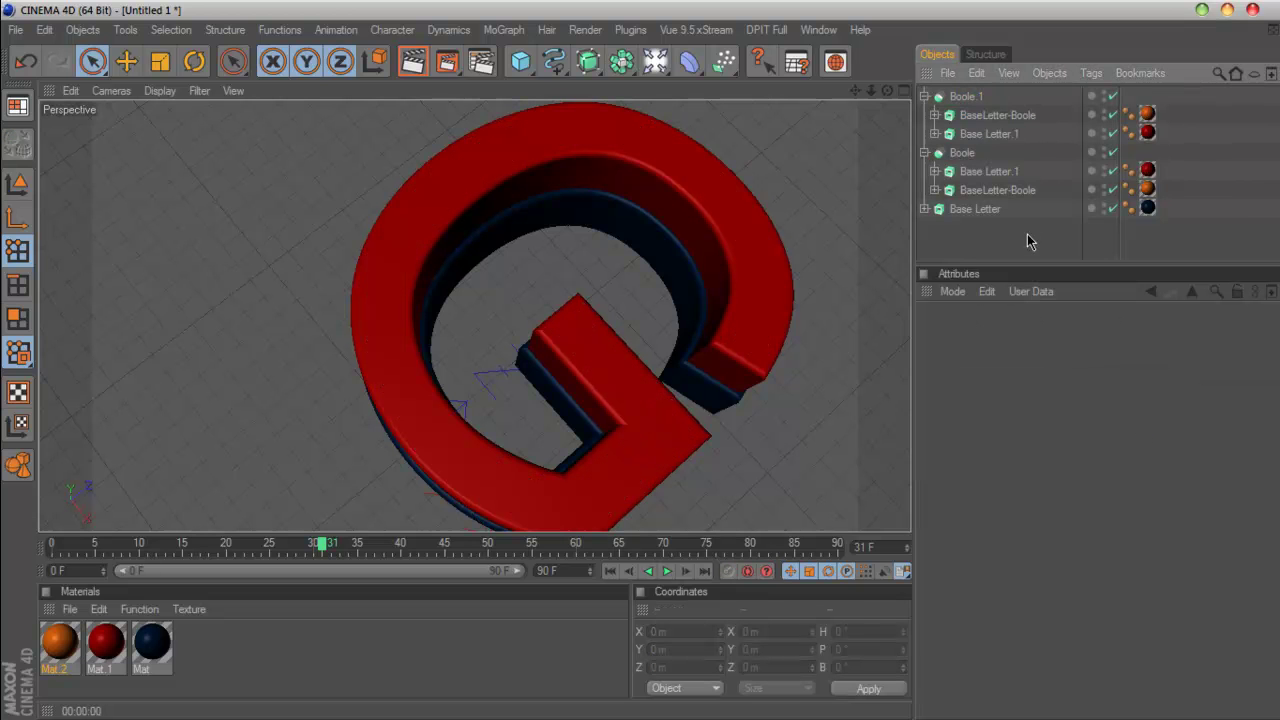
{"action": "left_click", "coordinate": [413, 62]}
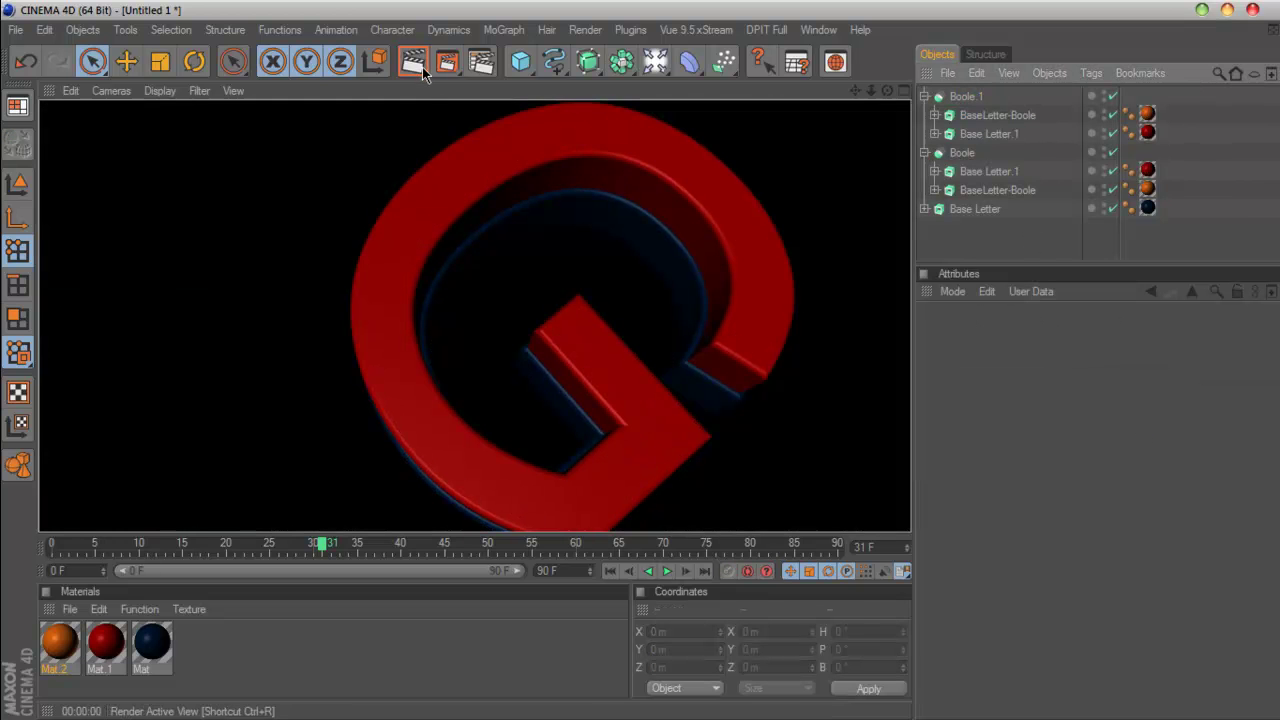
Step: Try the Boolean type A without B on the reordered Boole copy, and delete the copy
{"action": "left_click", "coordinate": [966, 96]}
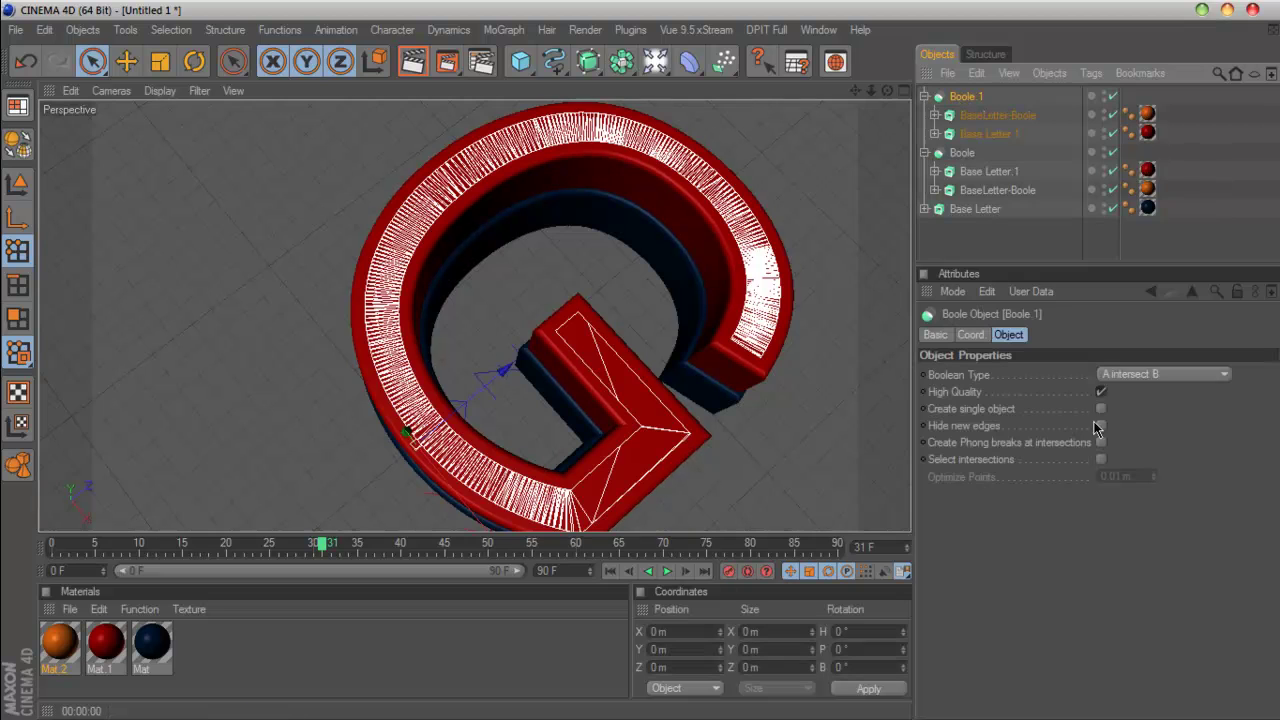
{"action": "left_click", "coordinate": [1157, 376]}
{"action": "left_click", "coordinate": [1161, 446]}
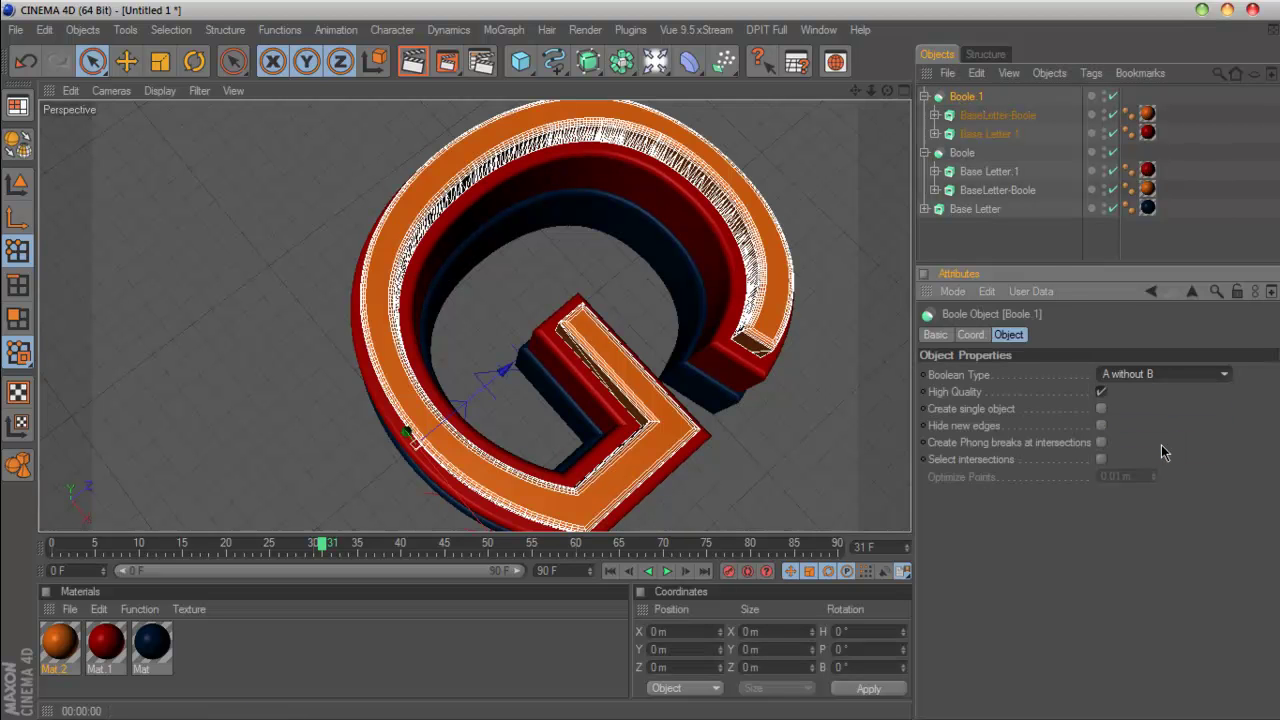
{"action": "key", "text": "Delete"}
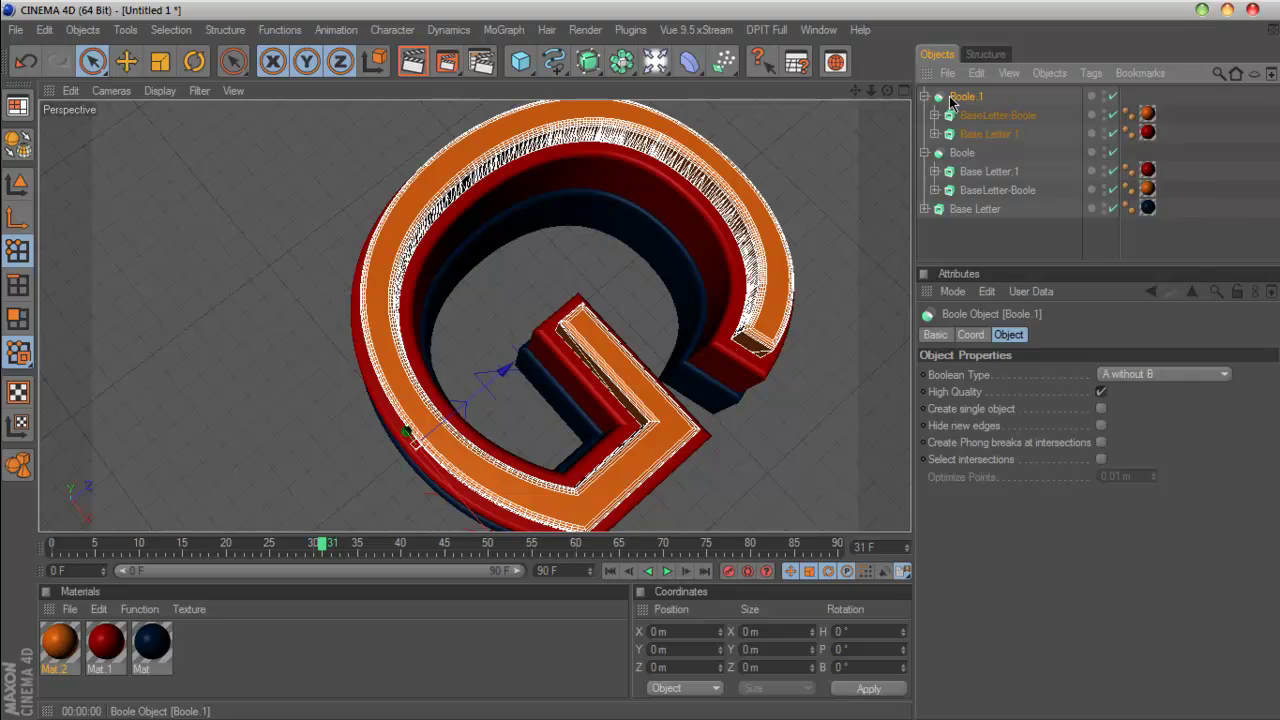
Step: Scrub to frame 33 and examine the Boole and the Base Letter from different viewing angles
{"action": "left_click_drag", "start_coordinate": [322, 546], "coordinate": [338, 575]}
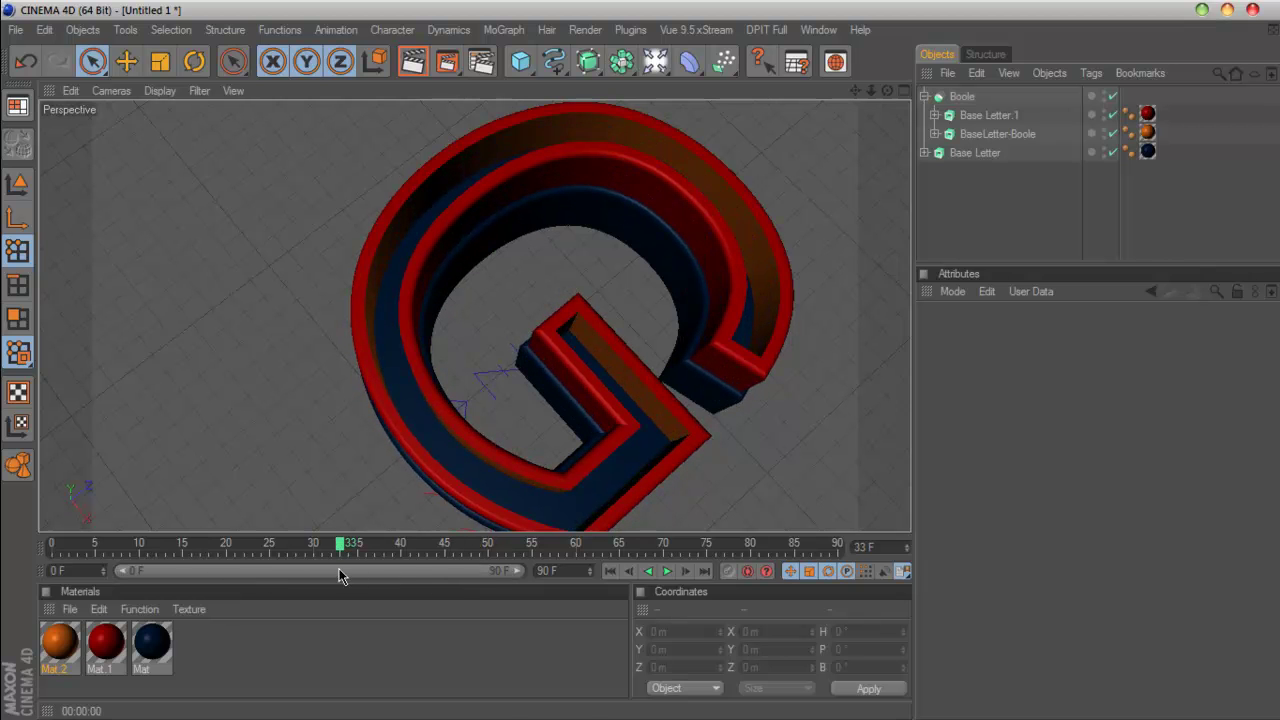
{"action": "left_click", "coordinate": [961, 98]}
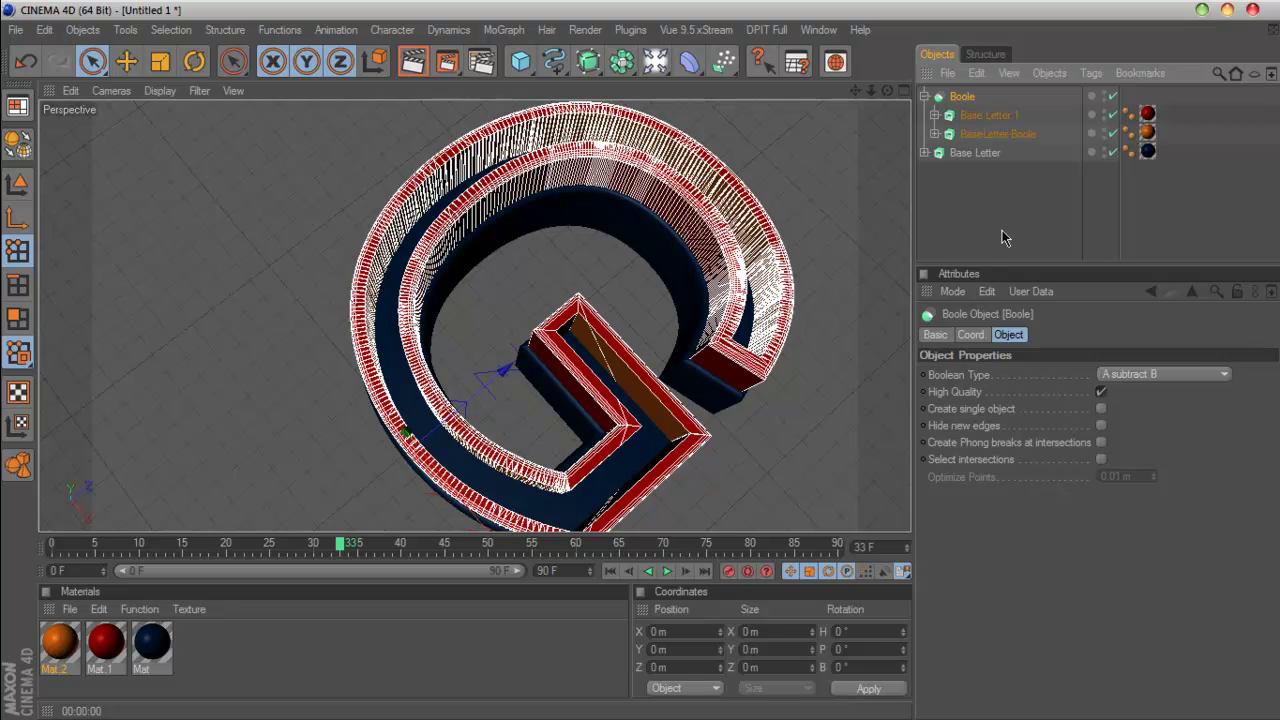
{"action": "left_click_drag", "start_coordinate": [886, 91], "coordinate": [886, 120]}
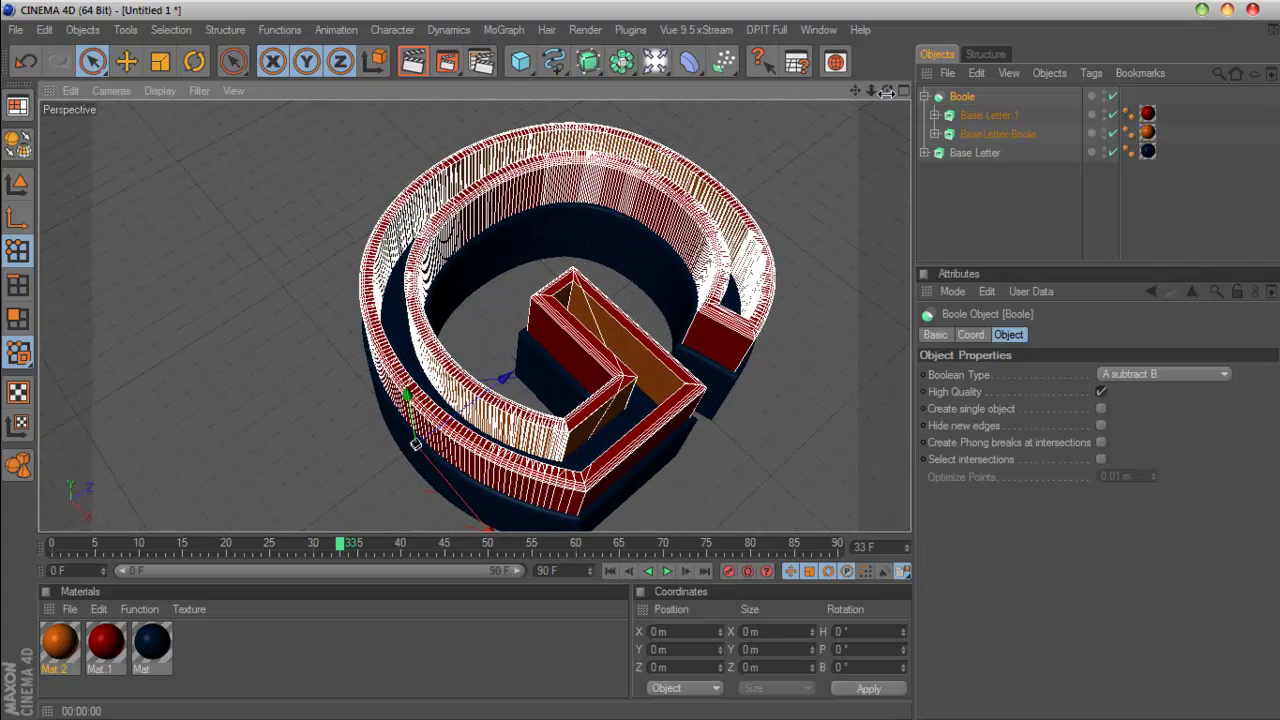
{"action": "left_click", "coordinate": [985, 154]}
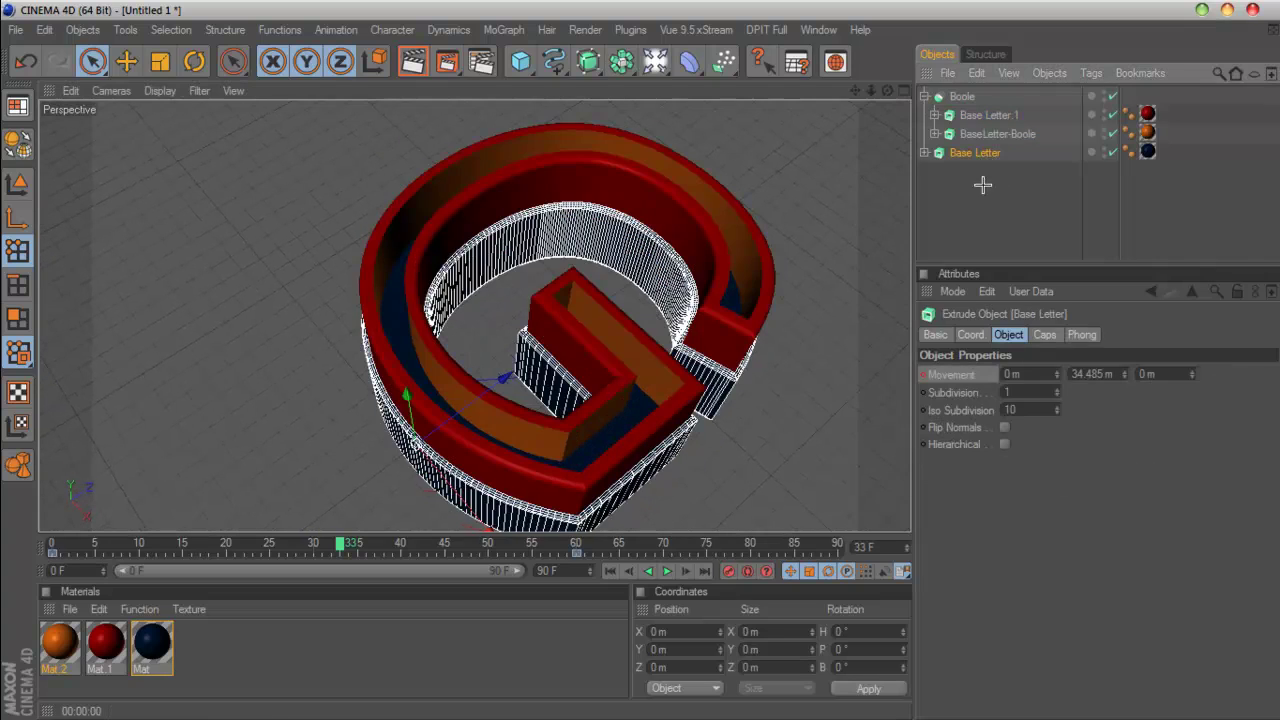
{"action": "left_click", "coordinate": [1007, 217]}
{"action": "left_click_drag", "start_coordinate": [887, 90], "coordinate": [887, 110]}
Step: Duplicate the dark blue Base Letter extrusion
{"action": "left_click", "coordinate": [974, 153]}
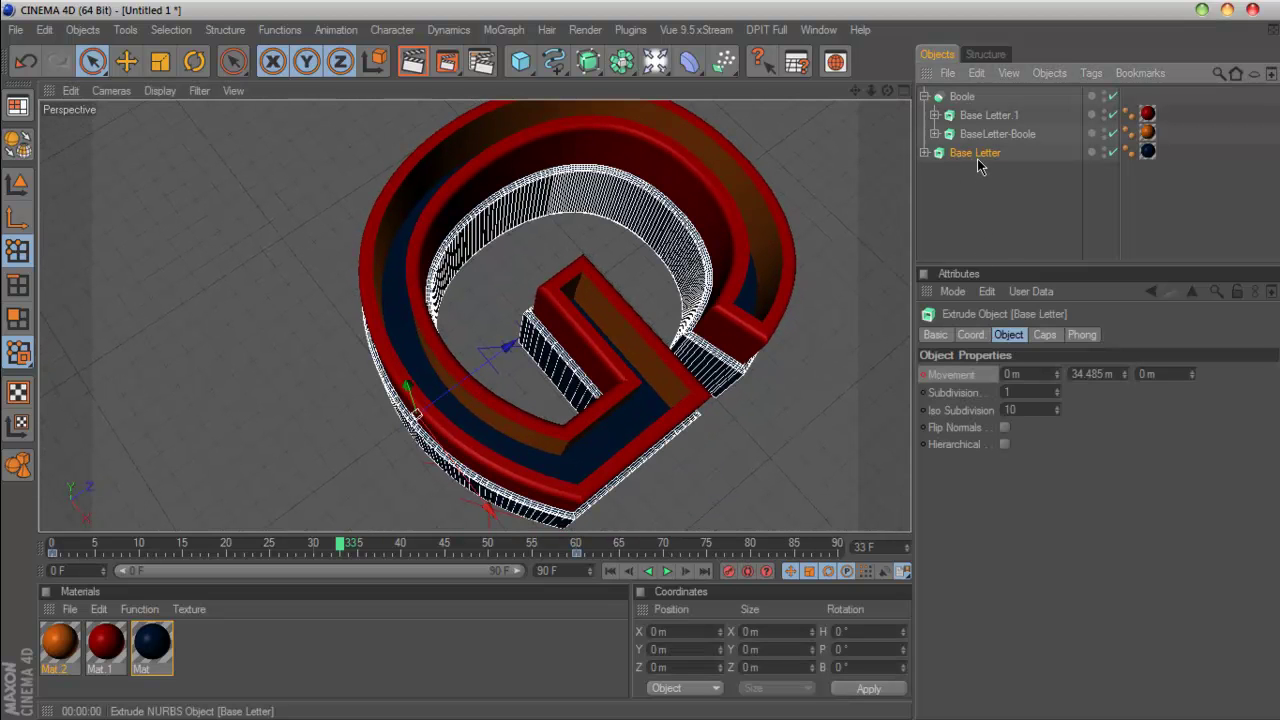
{"action": "left_click_drag", "start_coordinate": [975, 149], "coordinate": [974, 146], "text": "ctrl"}
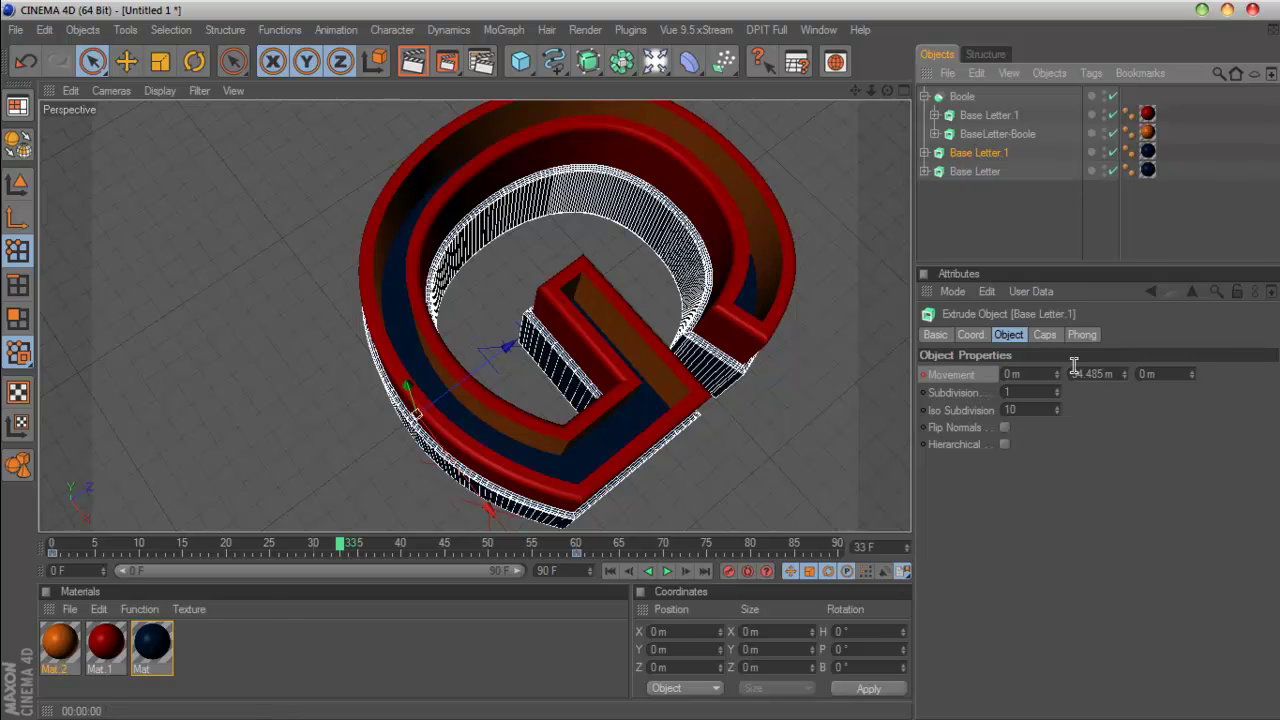
{"action": "right_click", "coordinate": [943, 378]}
{"action": "left_click", "coordinate": [1076, 375]}
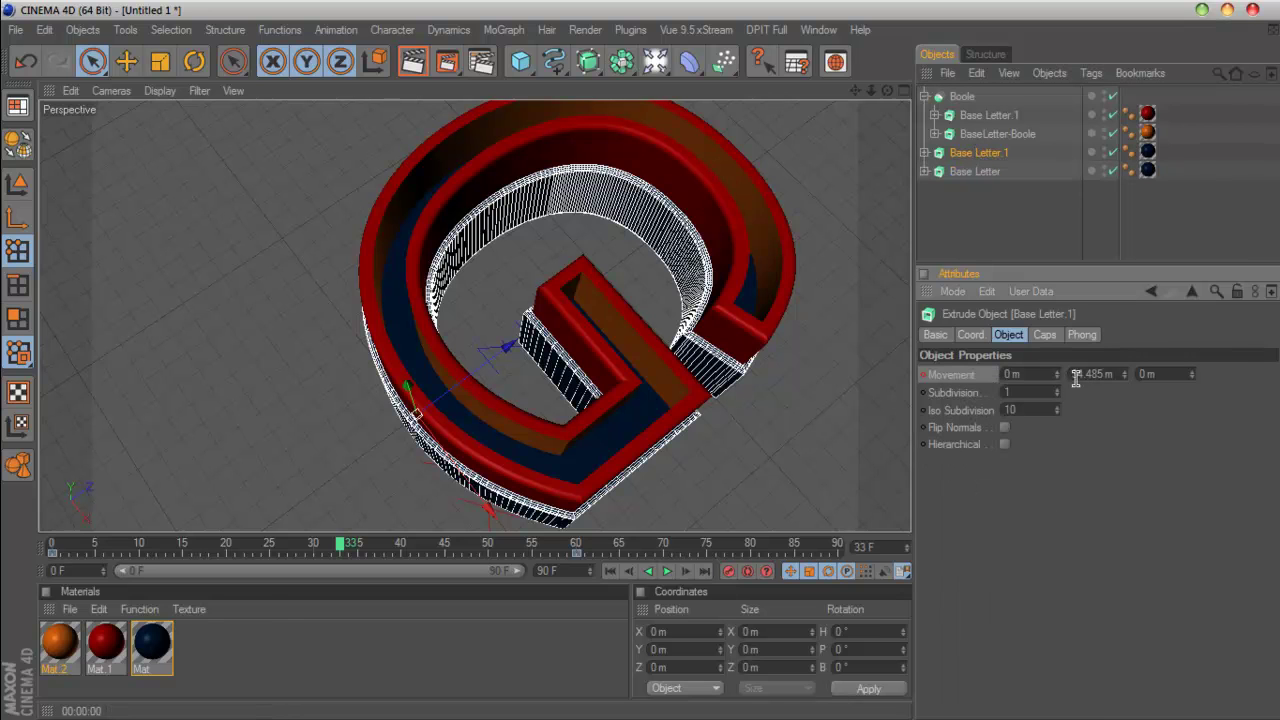
Step: Go to frame 60 and delete the Movement animation track from the Base Letter copy
{"action": "left_click", "coordinate": [577, 547]}
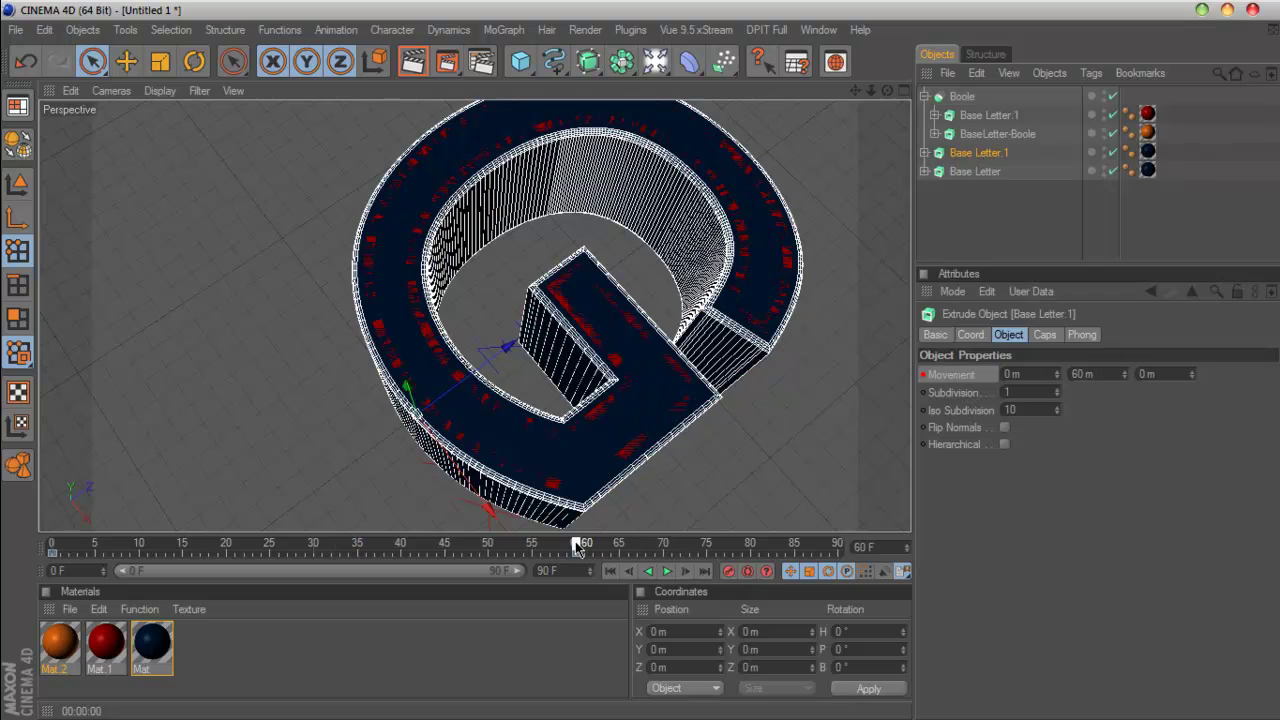
{"action": "right_click", "coordinate": [966, 378]}
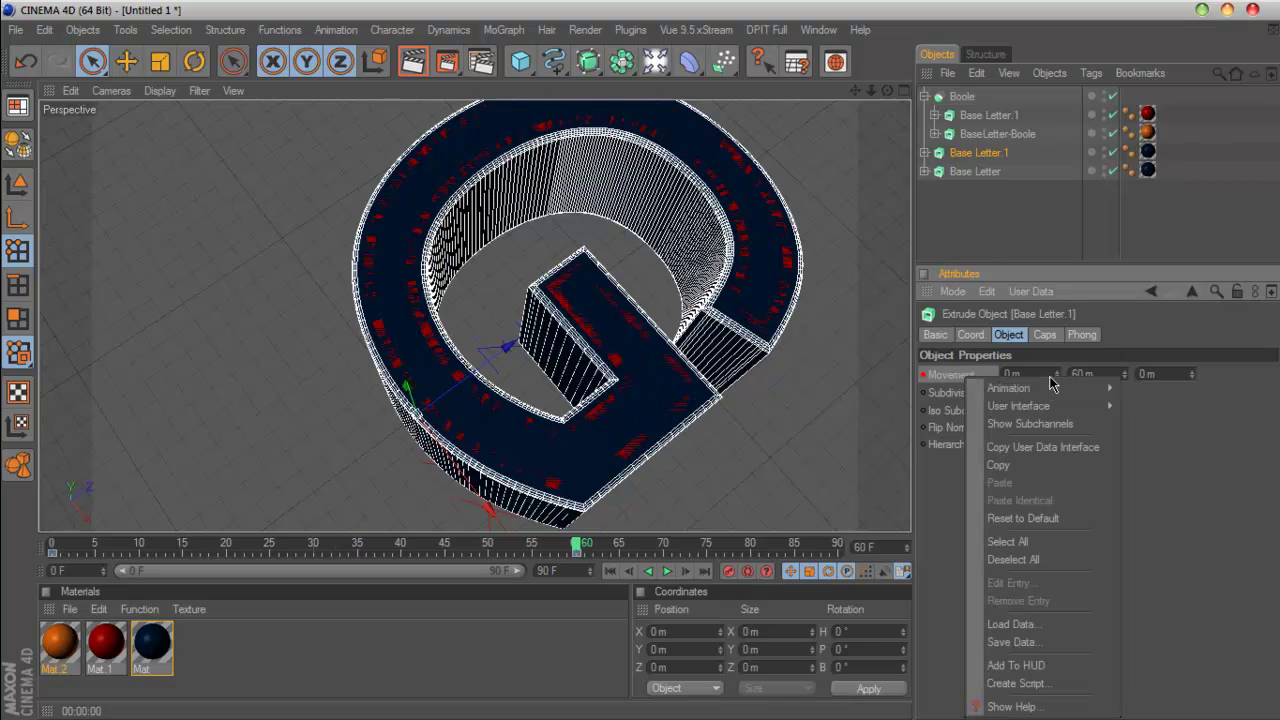
{"action": "mouse_move", "coordinate": [1047, 389]}
{"action": "left_click", "coordinate": [1172, 519]}
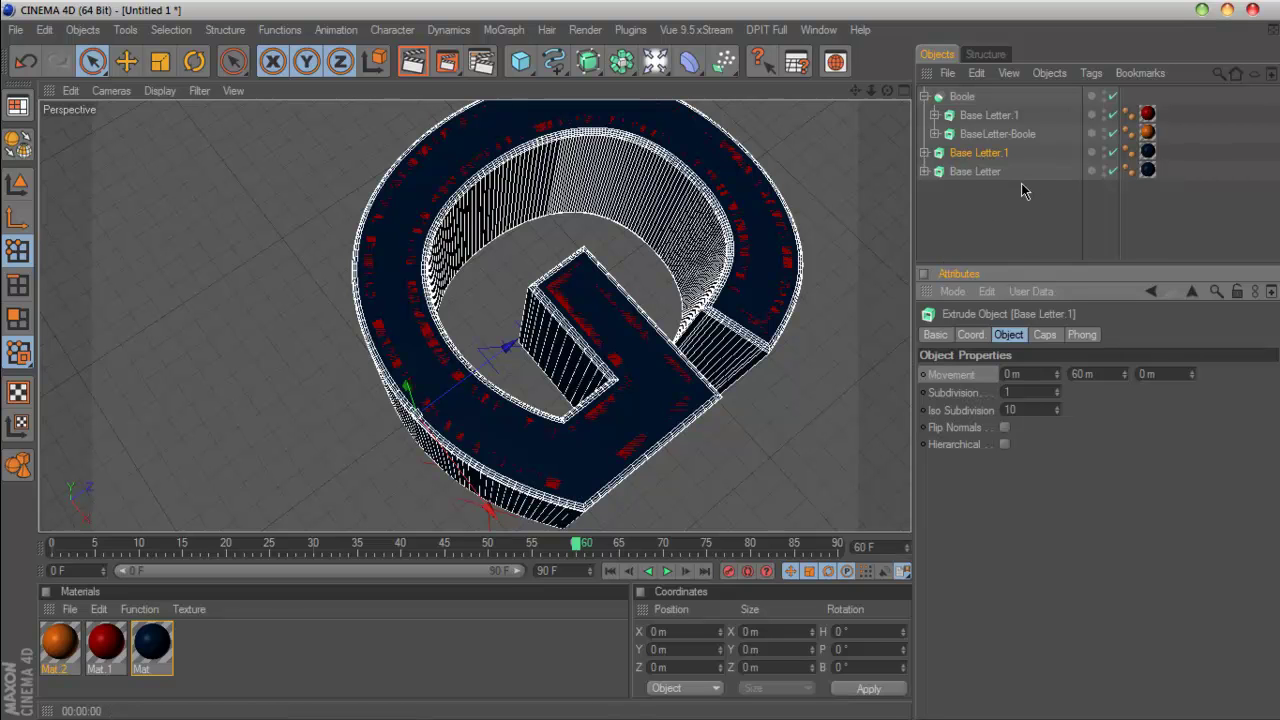
Step: Collapse the Boole hierarchy in the object list
{"action": "left_click", "coordinate": [970, 160]}
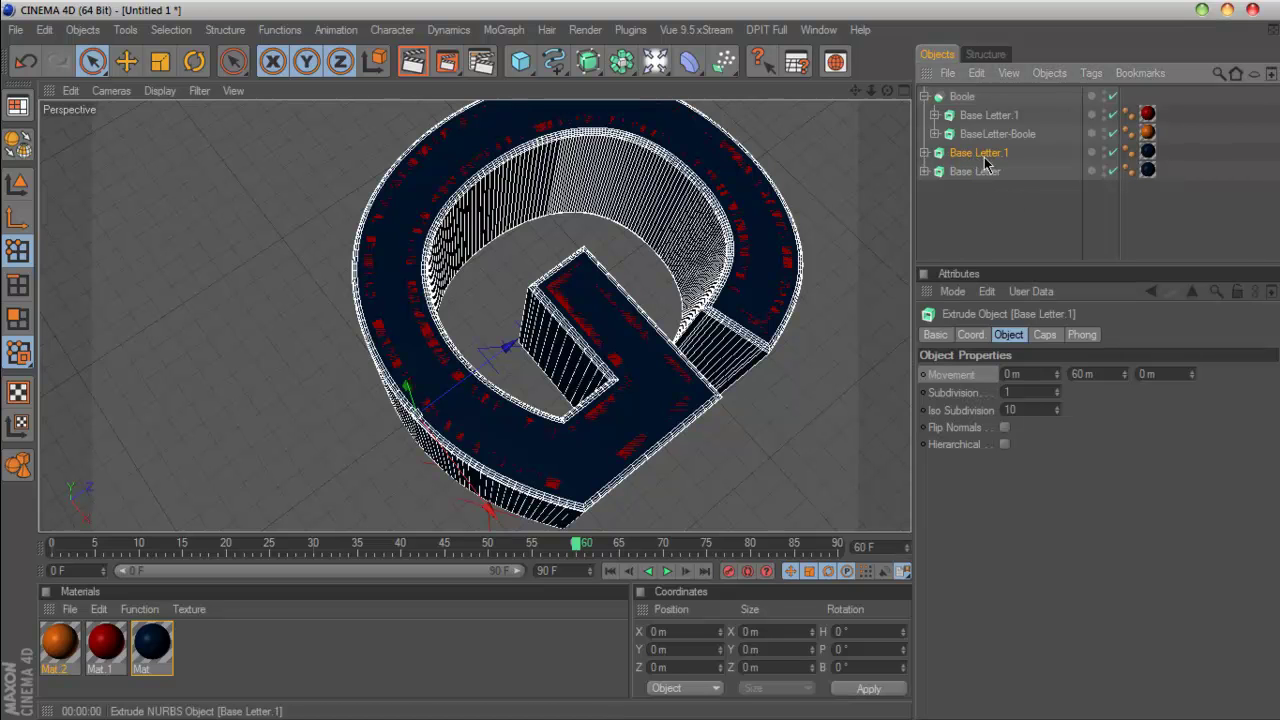
{"action": "left_click", "coordinate": [924, 96]}
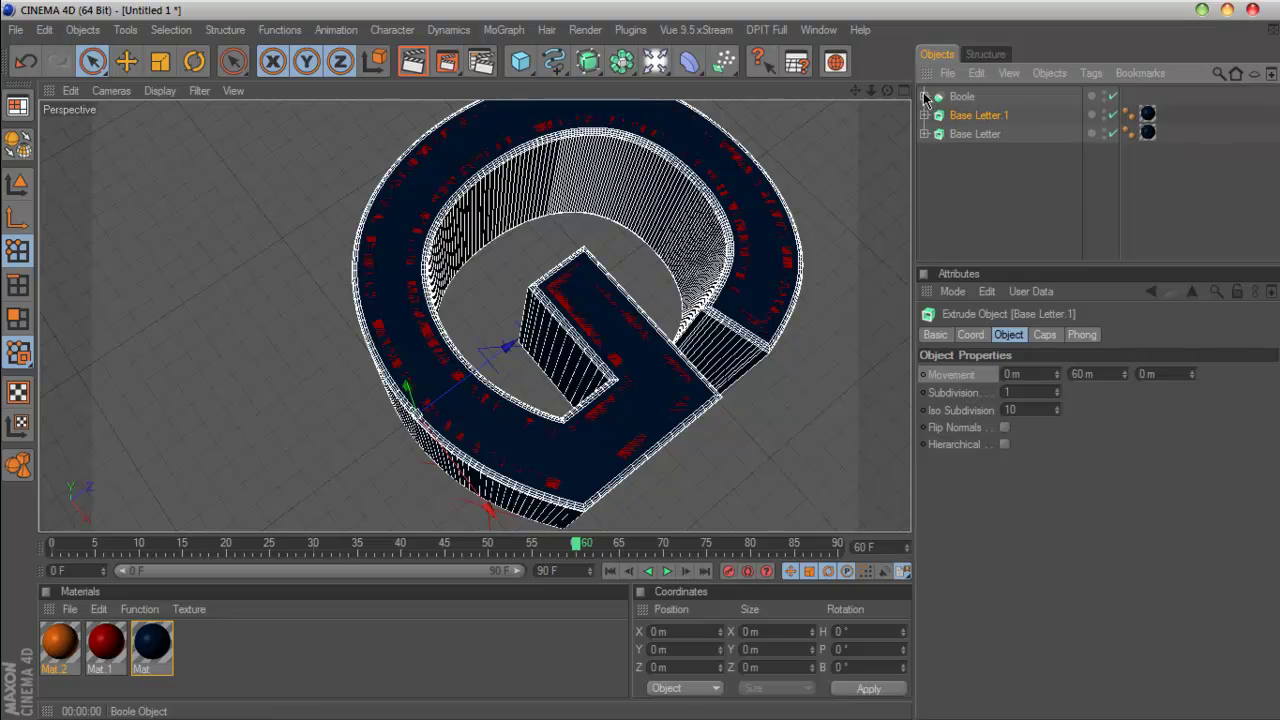
{"action": "left_click", "coordinate": [961, 98]}
{"action": "left_click", "coordinate": [962, 120]}
{"action": "left_click", "coordinate": [961, 100]}
{"action": "left_click", "coordinate": [965, 120]}
{"action": "left_click", "coordinate": [960, 101]}
{"action": "left_click", "coordinate": [959, 115]}
{"action": "left_click", "coordinate": [962, 100]}
{"action": "left_click", "coordinate": [990, 108]}
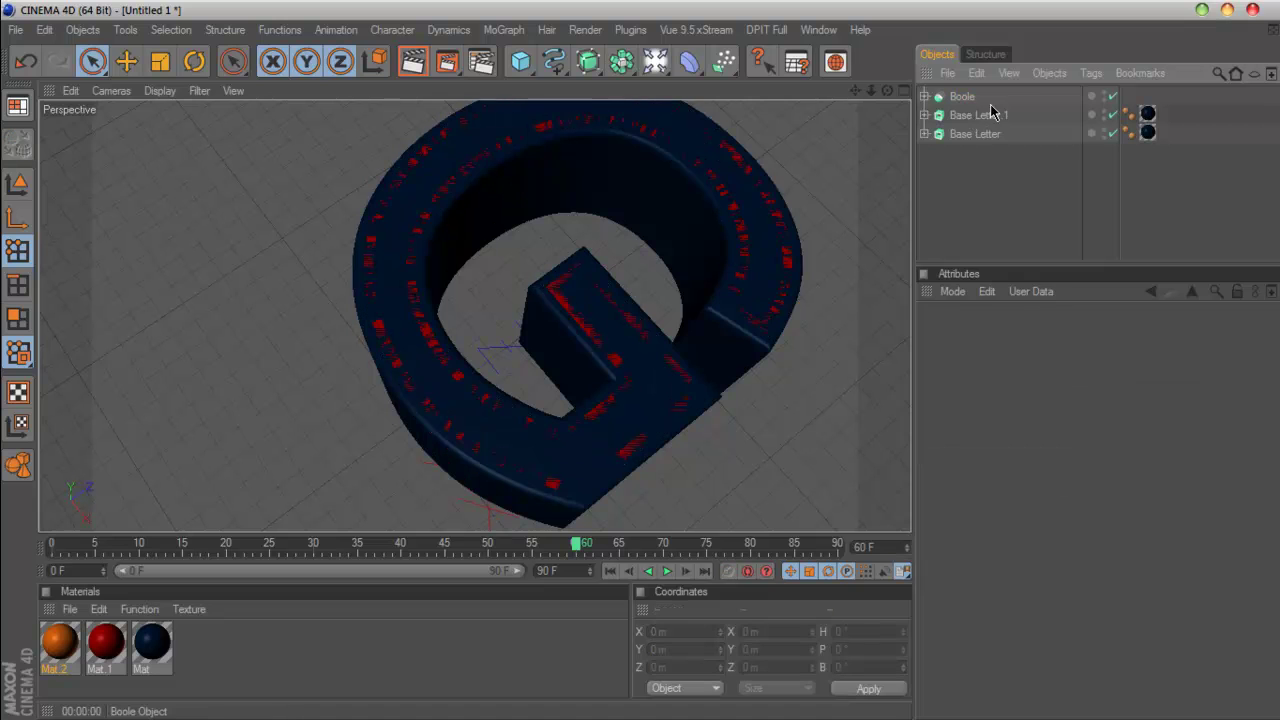
Step: Add a second Boole object and place the existing Boole and the Base Letter copy inside it, with the Boole first
{"action": "left_click", "coordinate": [622, 64]}
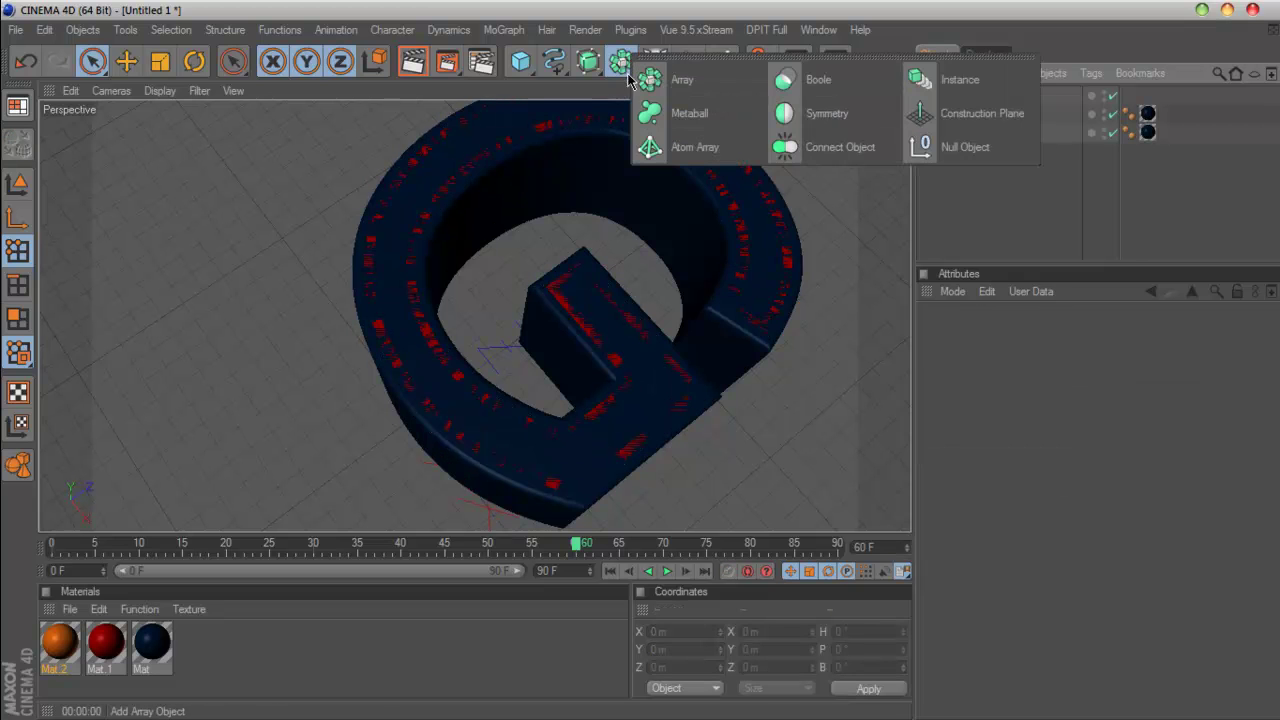
{"action": "left_click", "coordinate": [853, 77]}
{"action": "left_click_drag", "start_coordinate": [992, 115], "coordinate": [968, 98]}
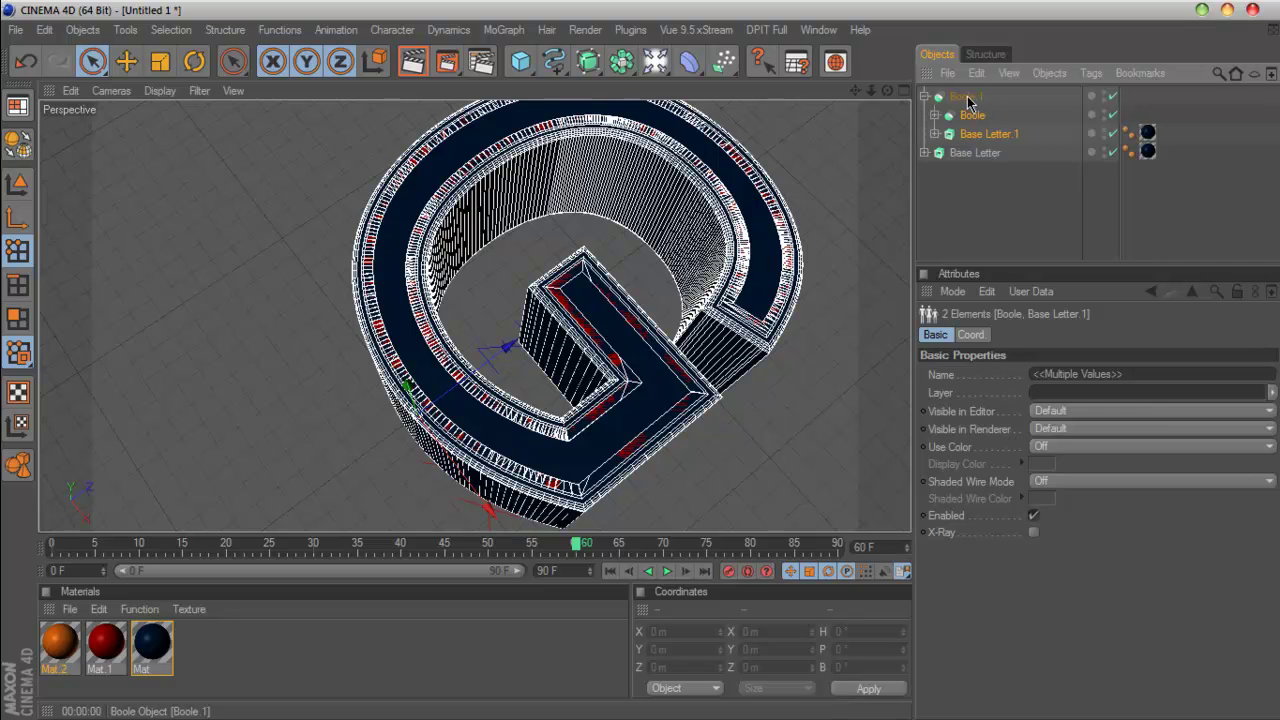
{"action": "left_click", "coordinate": [966, 97]}
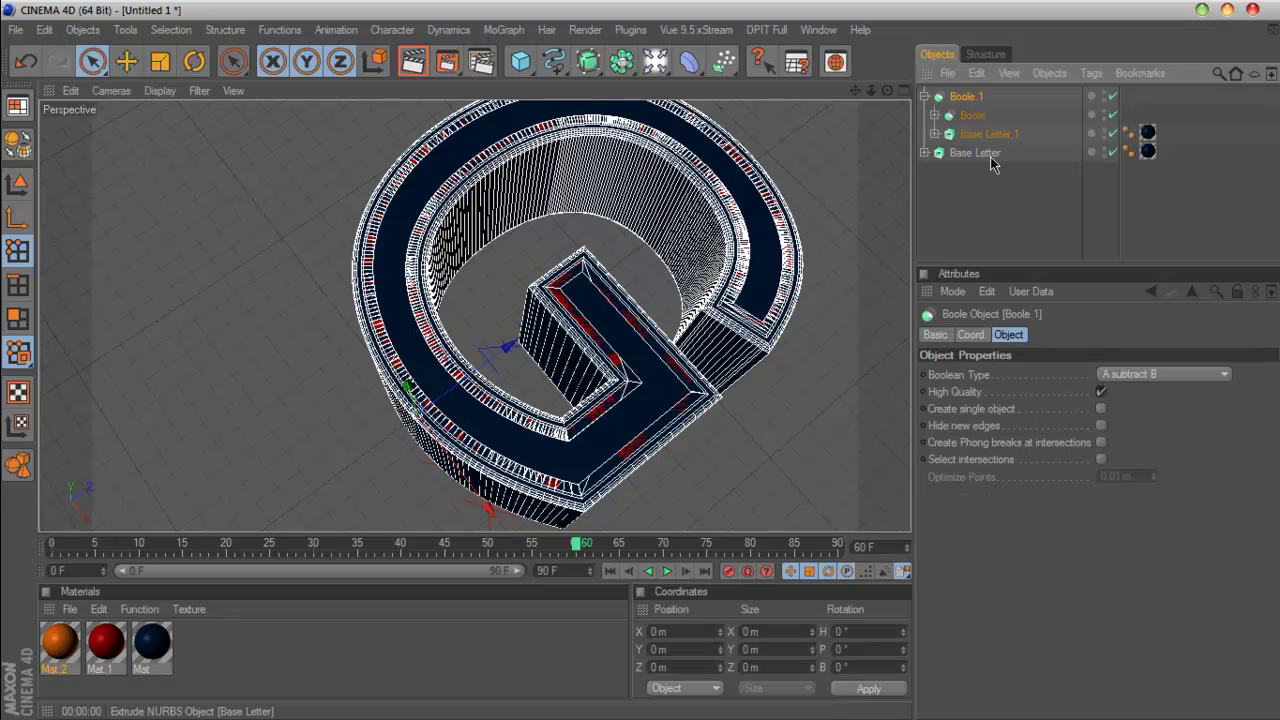
Step: Disable the original Base Letter and try the A subtract B, A intersect B and A without B boolean types on Boole.1
{"action": "left_click", "coordinate": [1113, 152]}
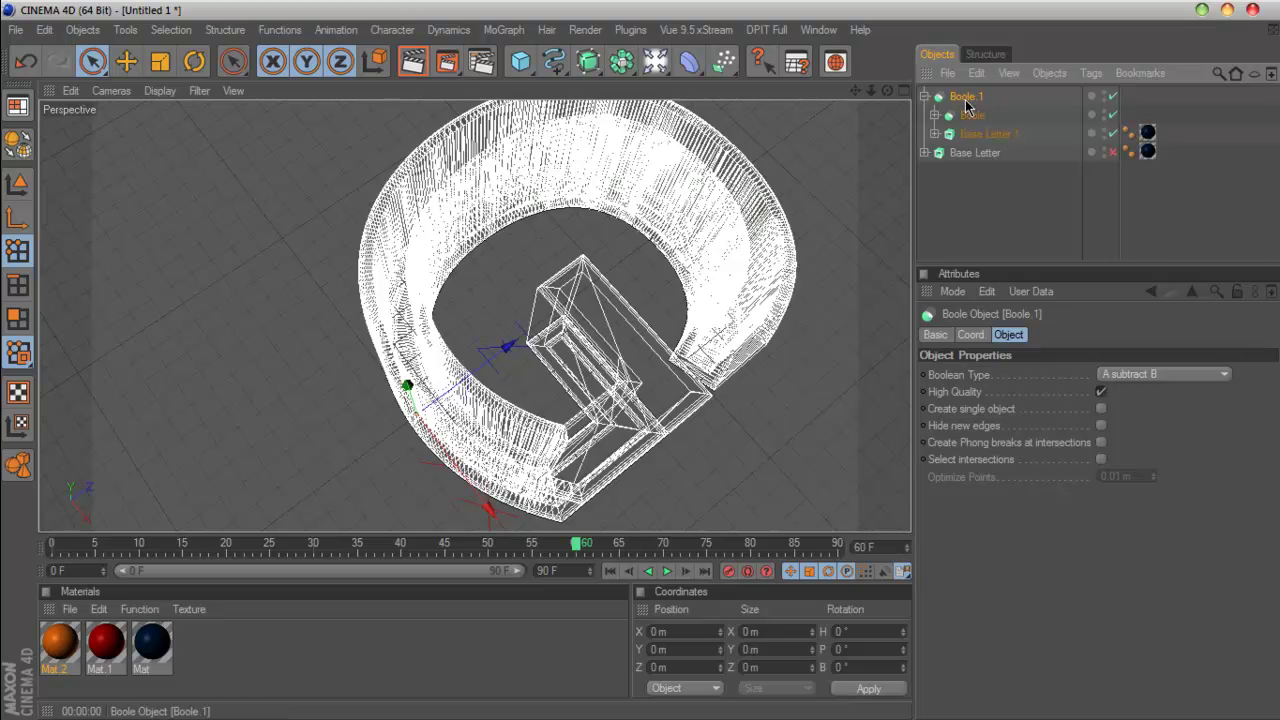
{"action": "left_click", "coordinate": [411, 64]}
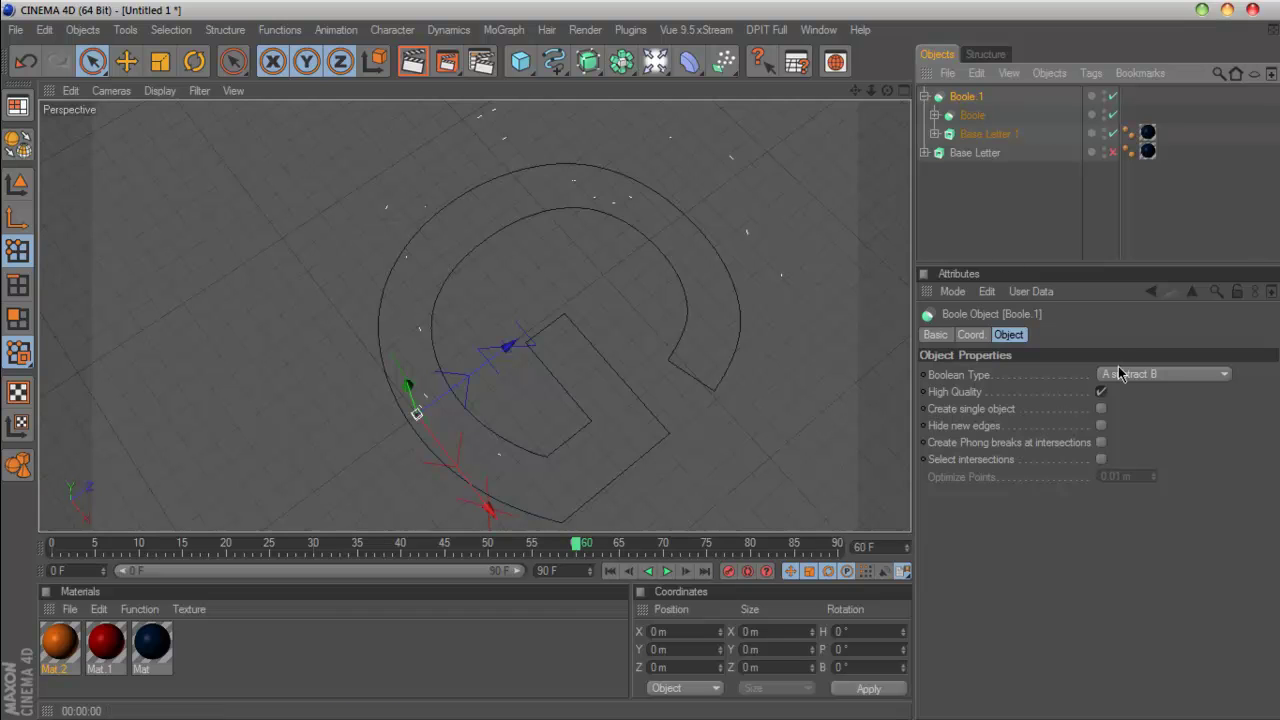
{"action": "left_click", "coordinate": [1136, 374]}
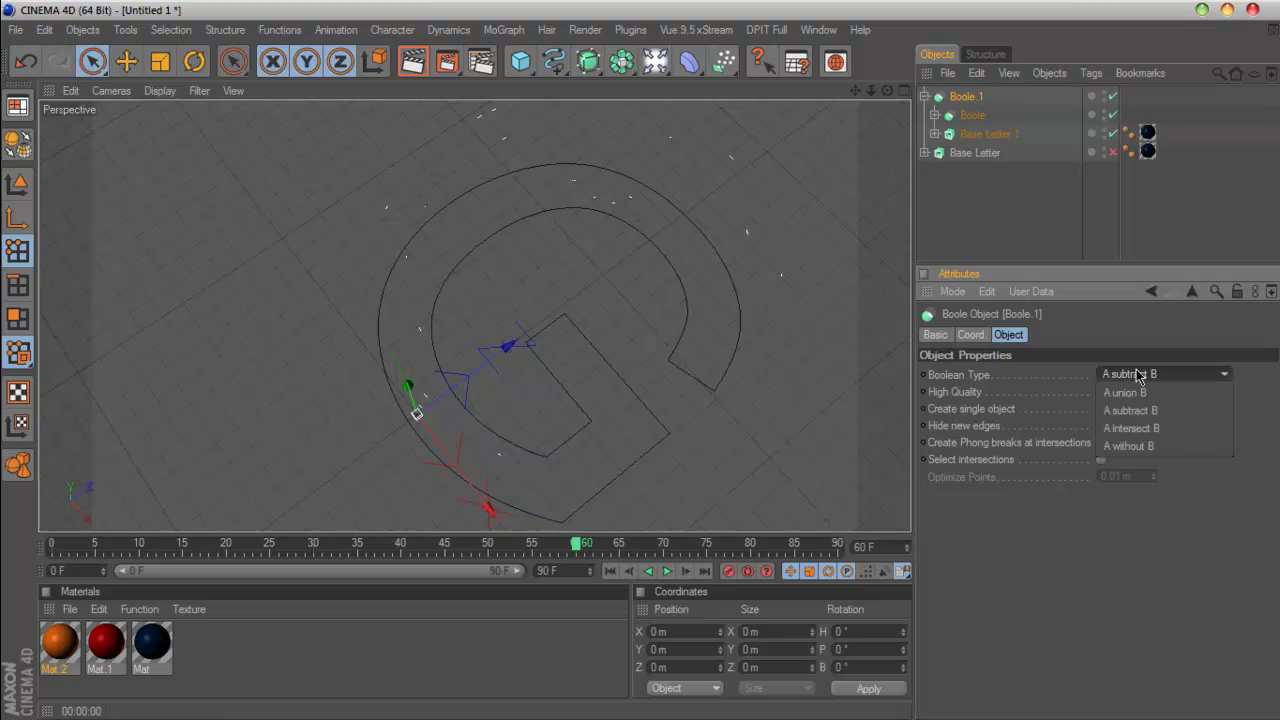
{"action": "left_click", "coordinate": [1145, 411]}
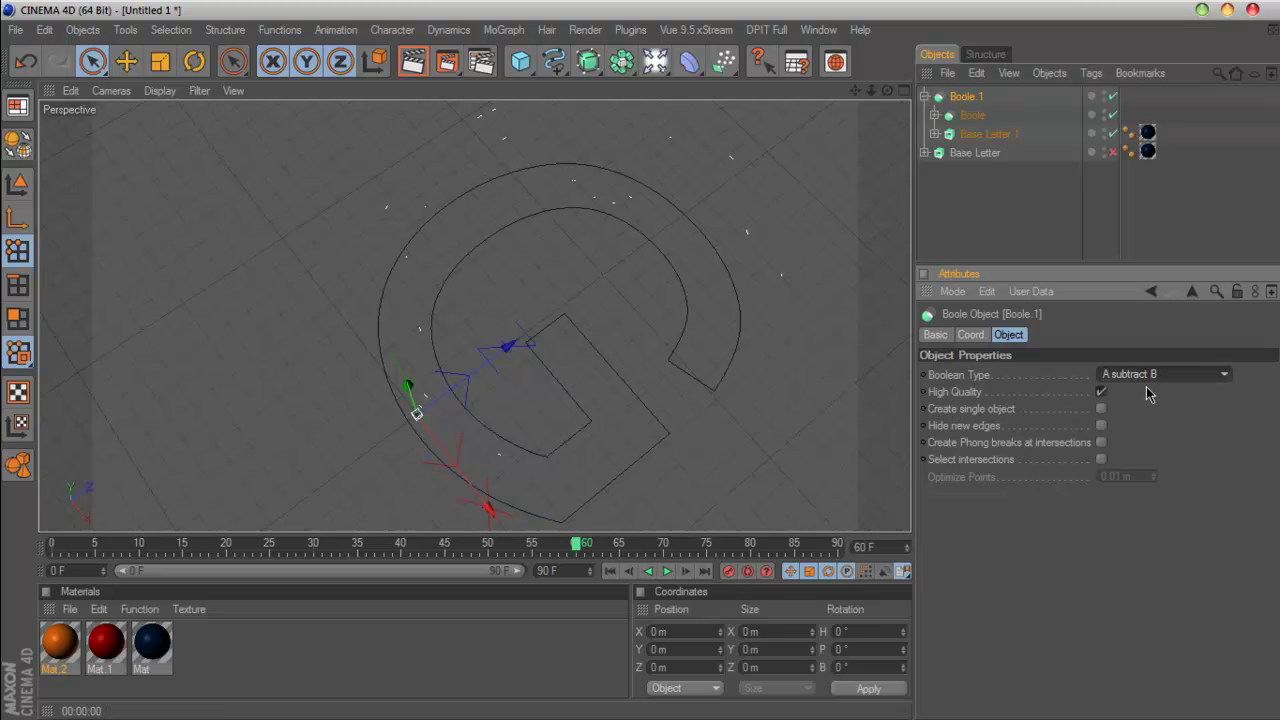
{"action": "left_click", "coordinate": [1146, 376]}
{"action": "left_click", "coordinate": [1143, 433]}
{"action": "left_click", "coordinate": [1145, 376]}
{"action": "left_click", "coordinate": [1137, 446]}
Step: Dismantle the second Boole: take the original Boole out, re-enable Base Letter, and delete Boole.1 with its letter copy
{"action": "left_click_drag", "start_coordinate": [972, 115], "coordinate": [975, 88]}
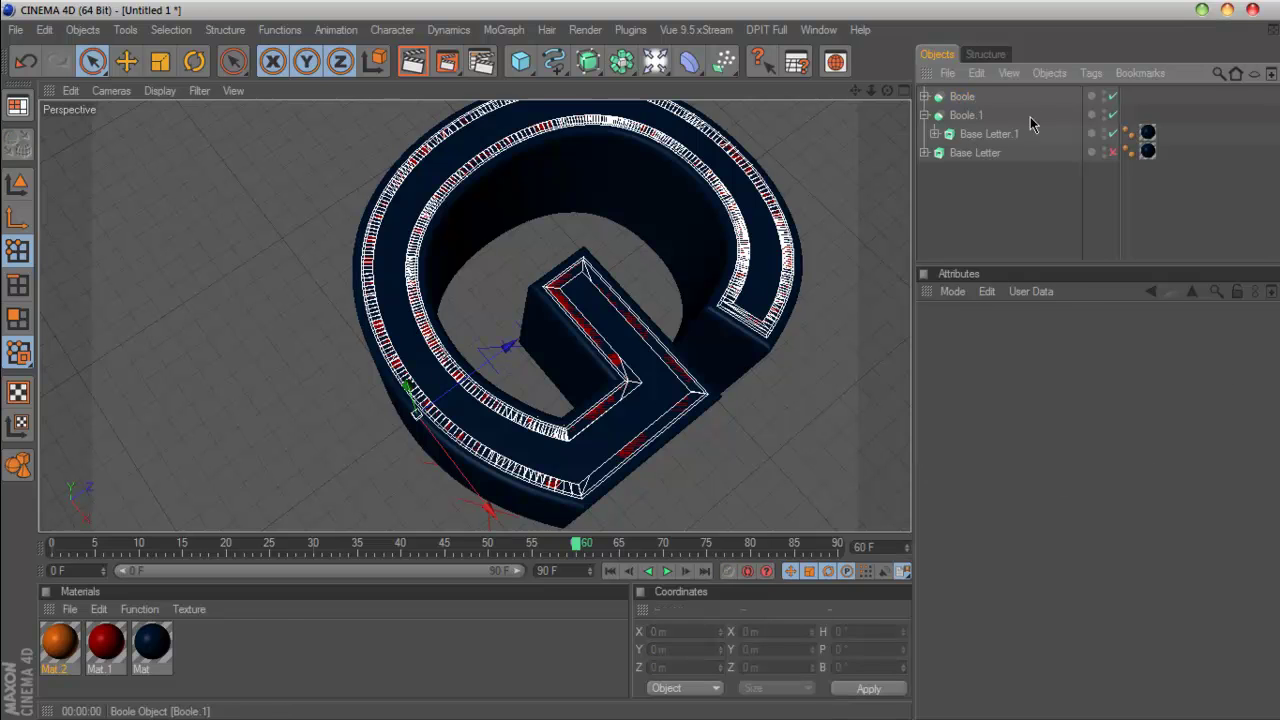
{"action": "left_click", "coordinate": [1111, 153]}
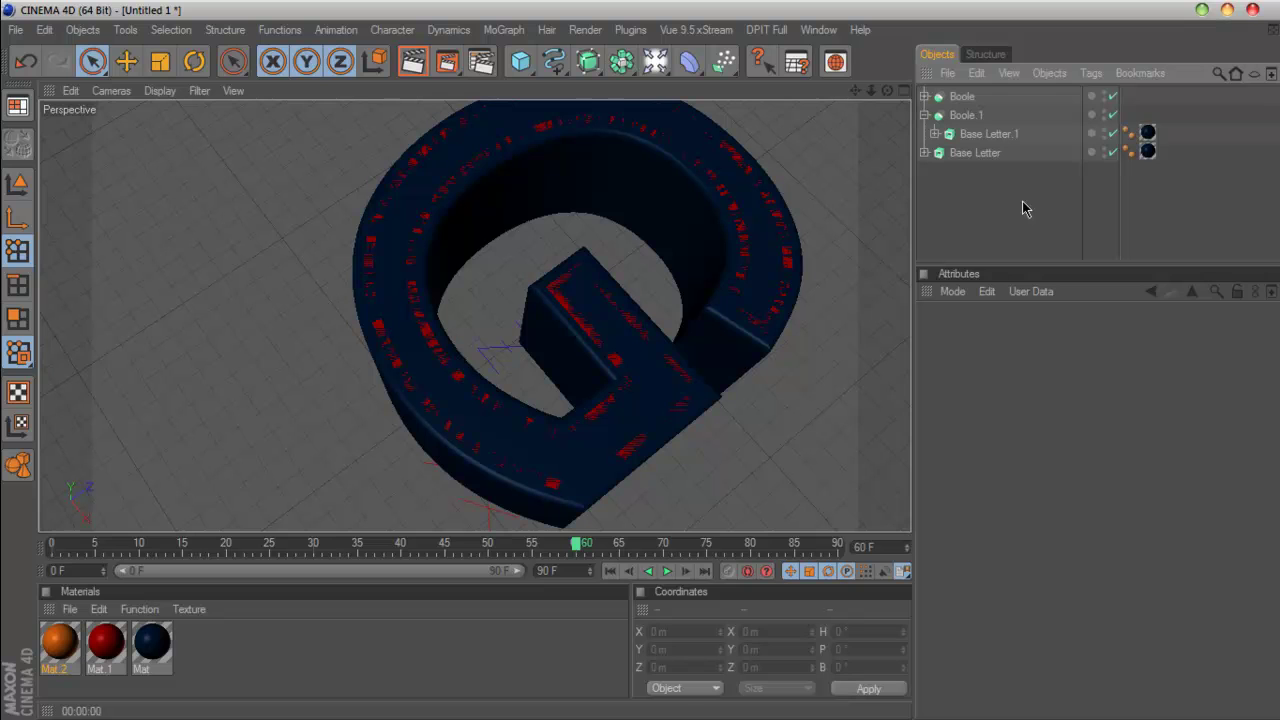
{"action": "left_click", "coordinate": [934, 134]}
{"action": "left_click", "coordinate": [934, 134]}
{"action": "left_click", "coordinate": [924, 96]}
{"action": "left_click", "coordinate": [966, 152]}
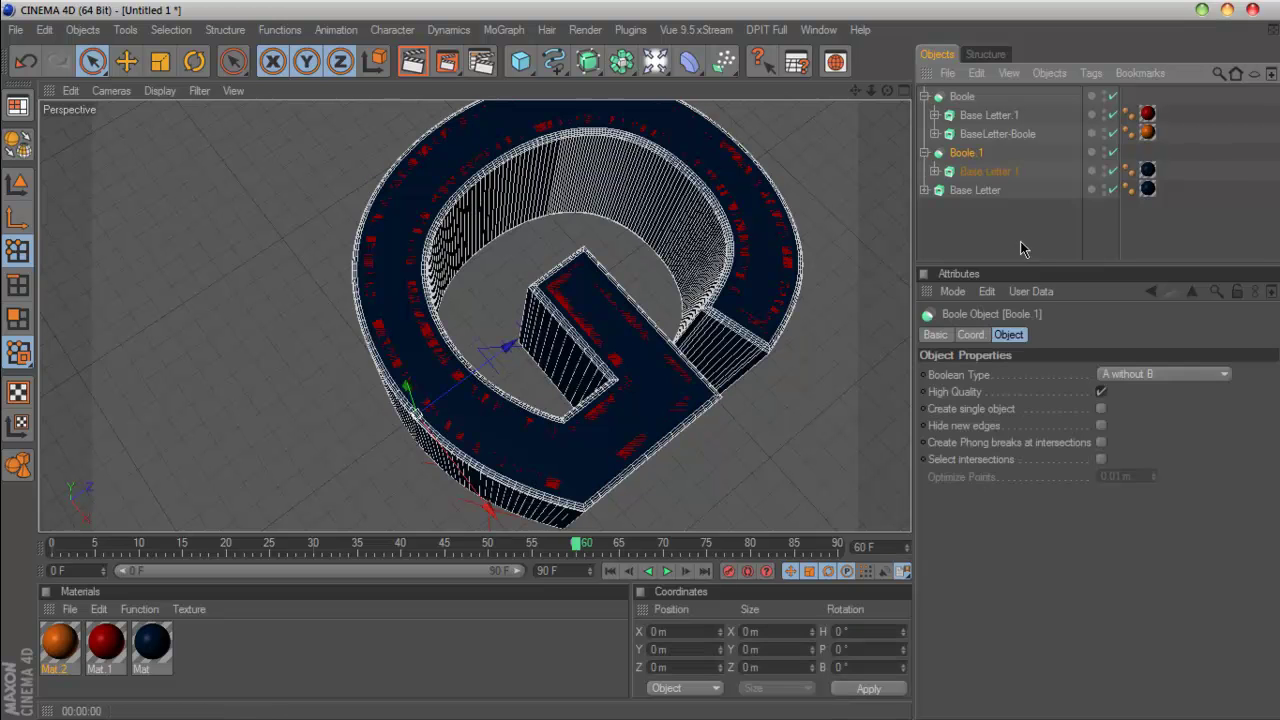
{"action": "key", "text": "Delete"}
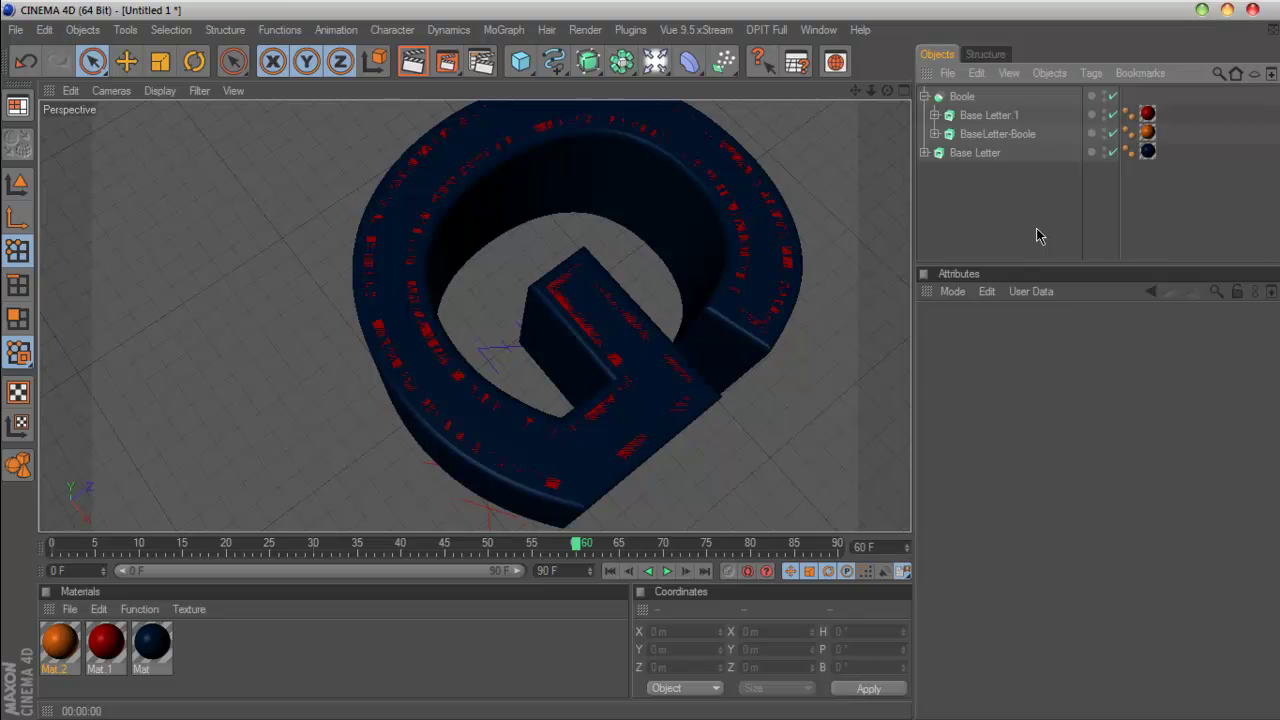
Step: Duplicate the dark blue Base Letter extrusion below the original and disable the copy
{"action": "left_click_drag", "start_coordinate": [976, 158], "coordinate": [977, 170]}
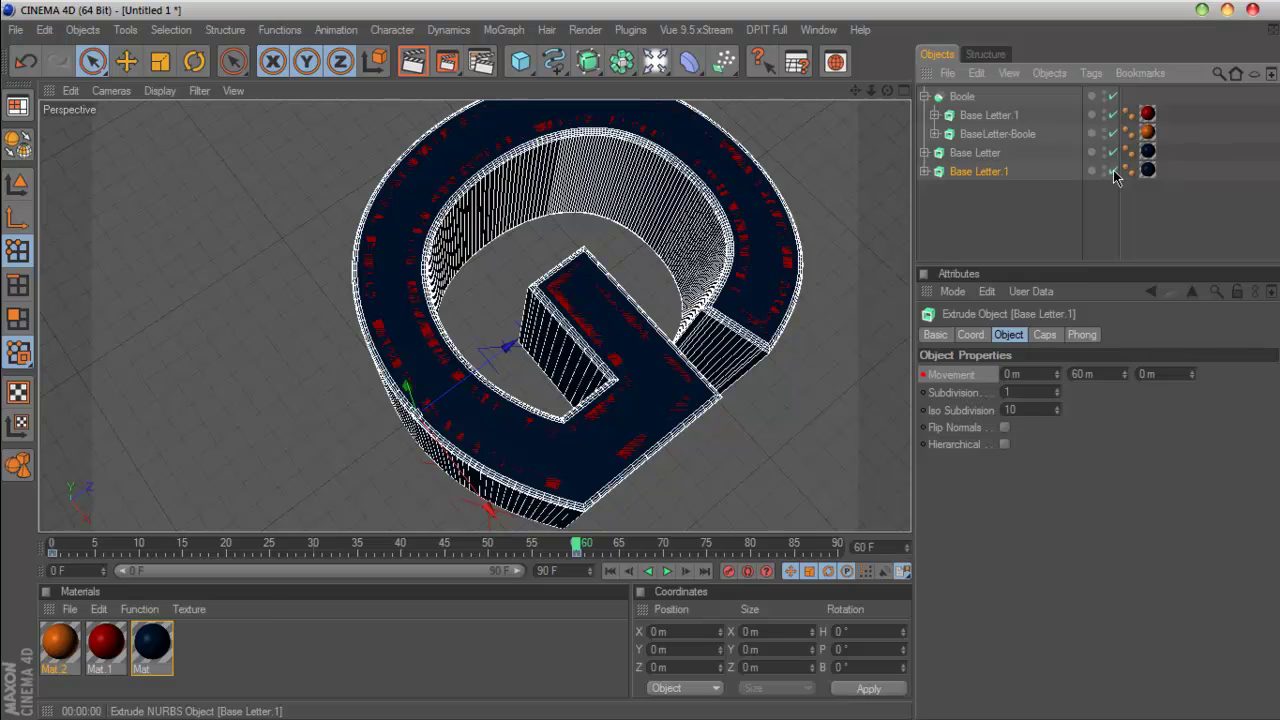
{"action": "left_click", "coordinate": [1113, 171]}
{"action": "left_click", "coordinate": [957, 220]}
Step: Select the spline inside the original Base Letter and disable the Base Letter extrusion and the Boole with both its children
{"action": "left_click", "coordinate": [965, 153]}
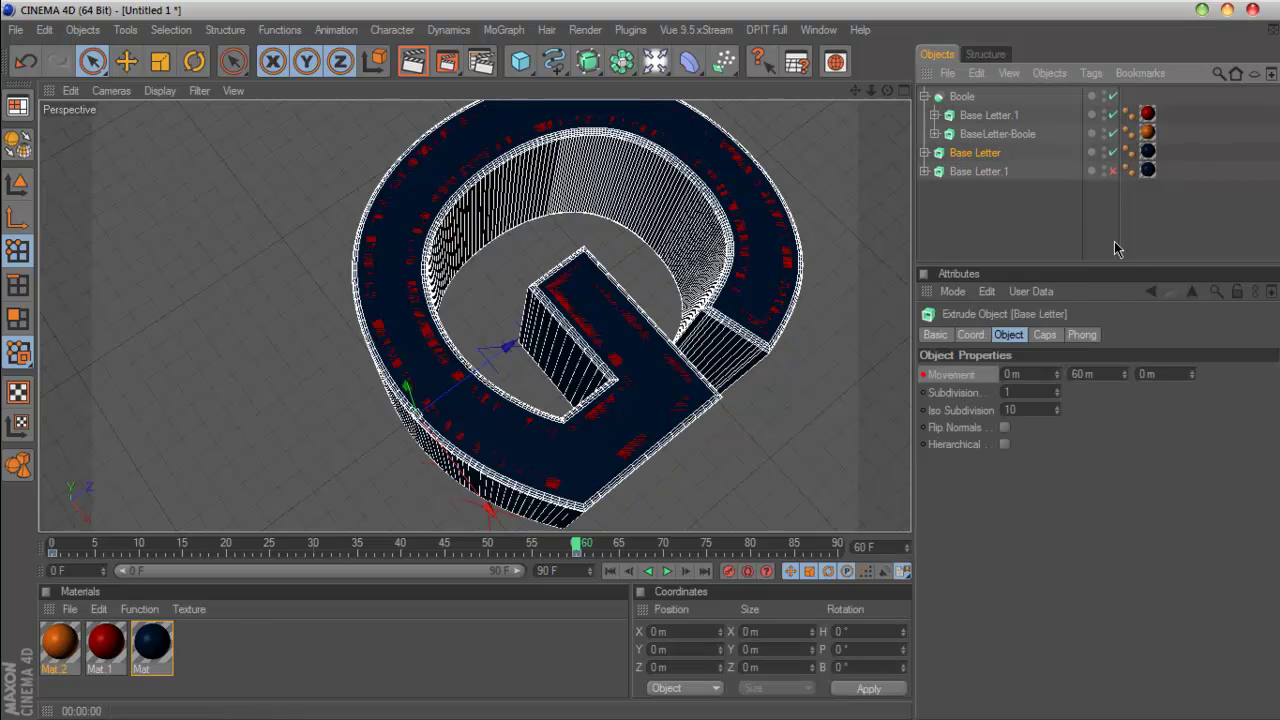
{"action": "left_click", "coordinate": [925, 153]}
{"action": "left_click", "coordinate": [970, 172]}
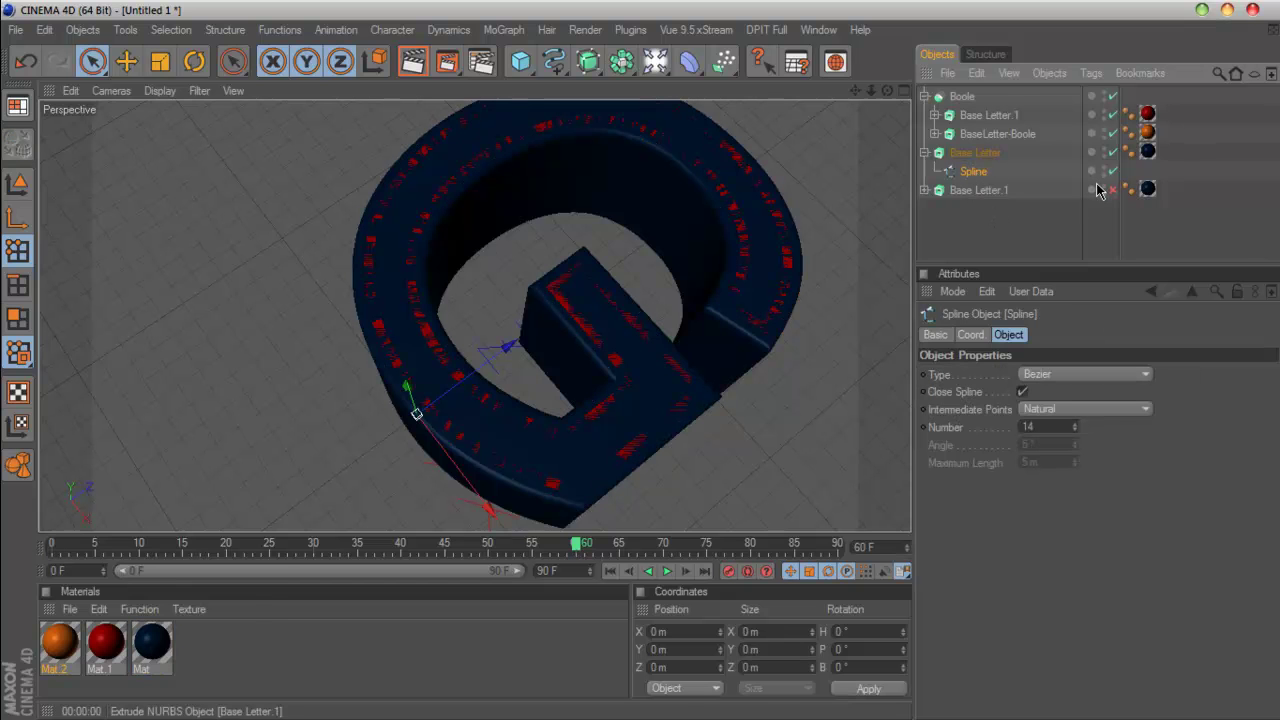
{"action": "left_click_drag", "start_coordinate": [1113, 153], "coordinate": [1113, 113]}
{"action": "left_click", "coordinate": [1113, 96]}
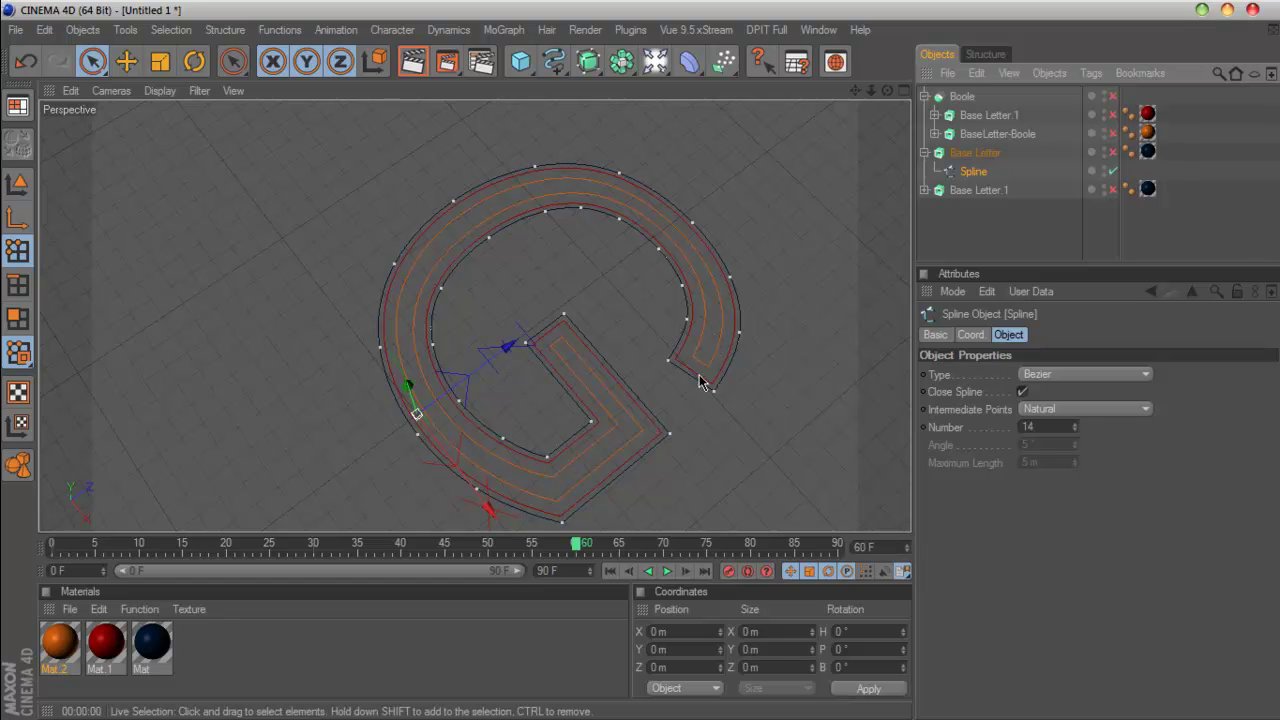
Step: Create an outline of the Base Letter spline in the middle of the G's stroke, inside the orange letter's outline
{"action": "left_click", "coordinate": [17, 183]}
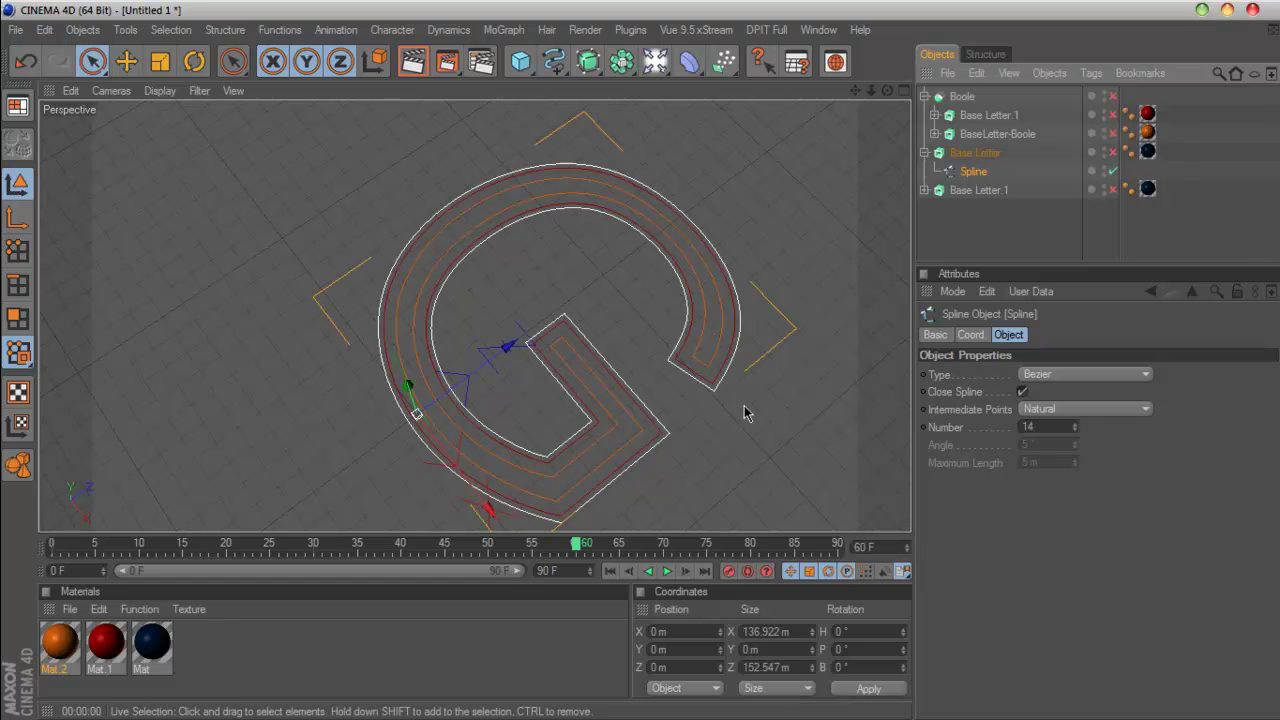
{"action": "key", "text": "v"}
{"action": "mouse_move", "coordinate": [695, 431]}
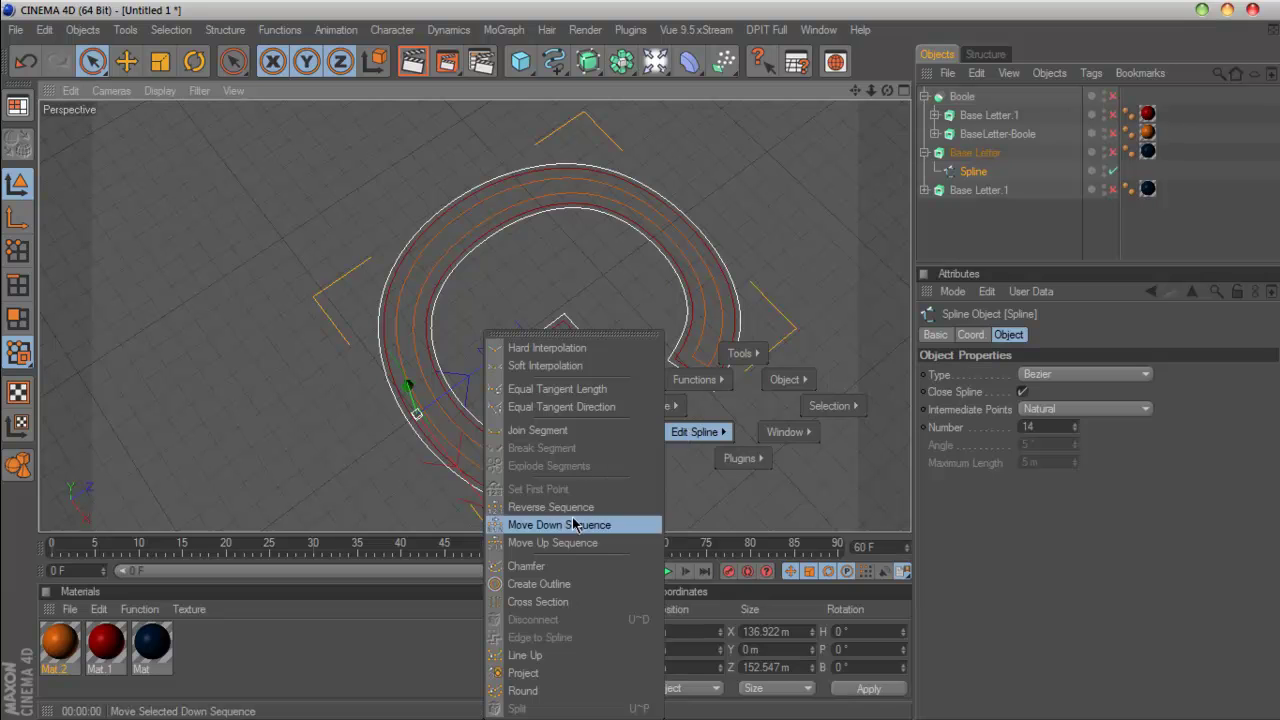
{"action": "left_click", "coordinate": [539, 583]}
{"action": "left_click_drag", "start_coordinate": [540, 420], "coordinate": [596, 420]}
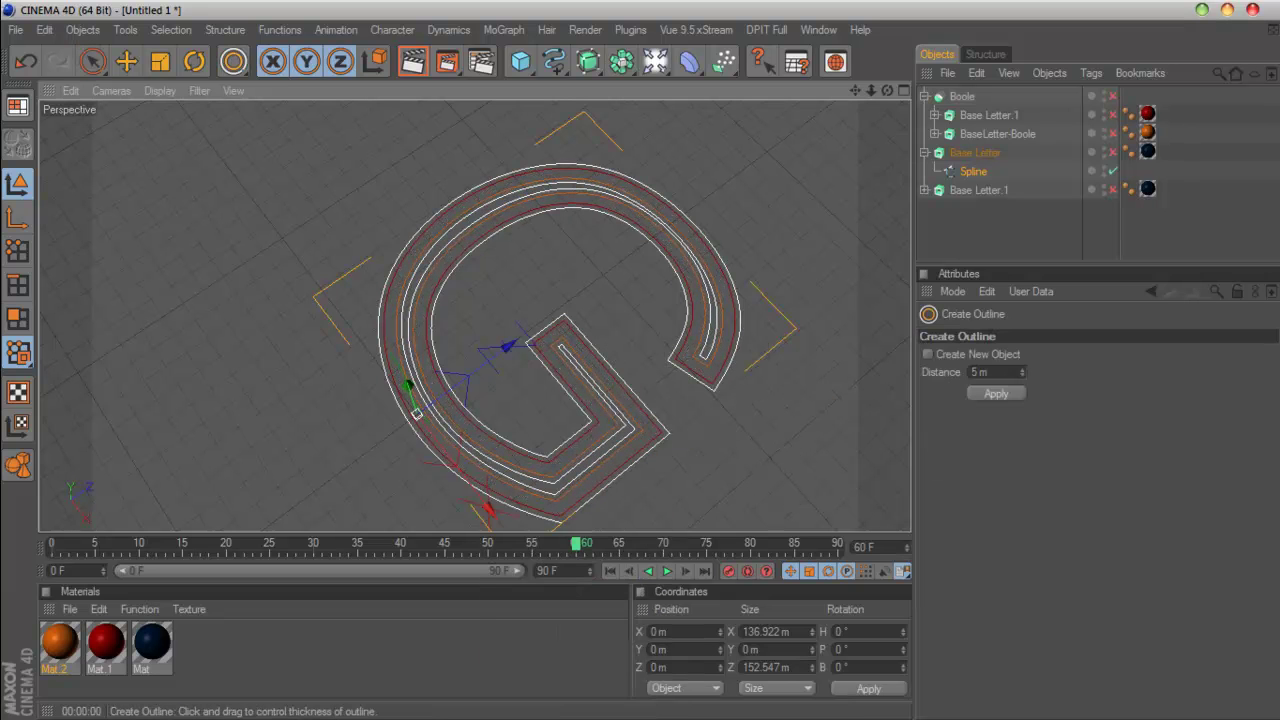
{"action": "left_click_drag", "start_coordinate": [417, 413], "coordinate": [417, 414]}
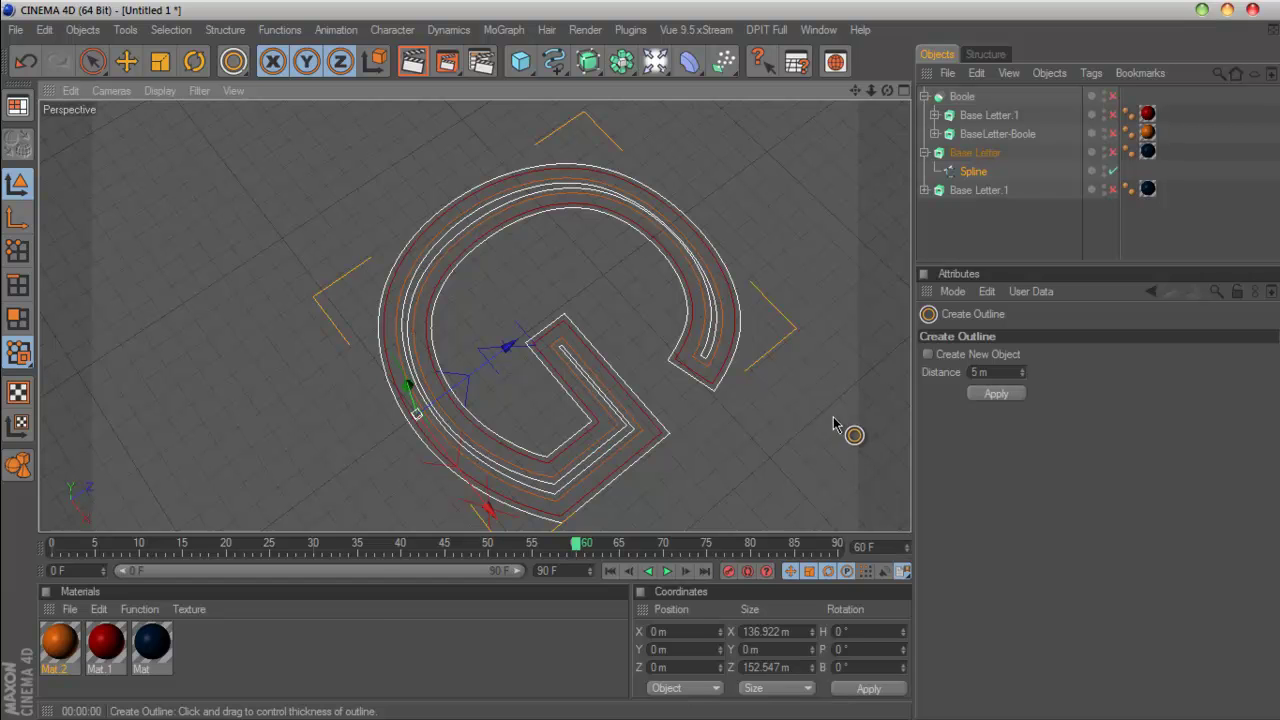
Step: Select all connected points of the original outer G contour in the Base Letter spline and delete them
{"action": "left_click", "coordinate": [24, 252]}
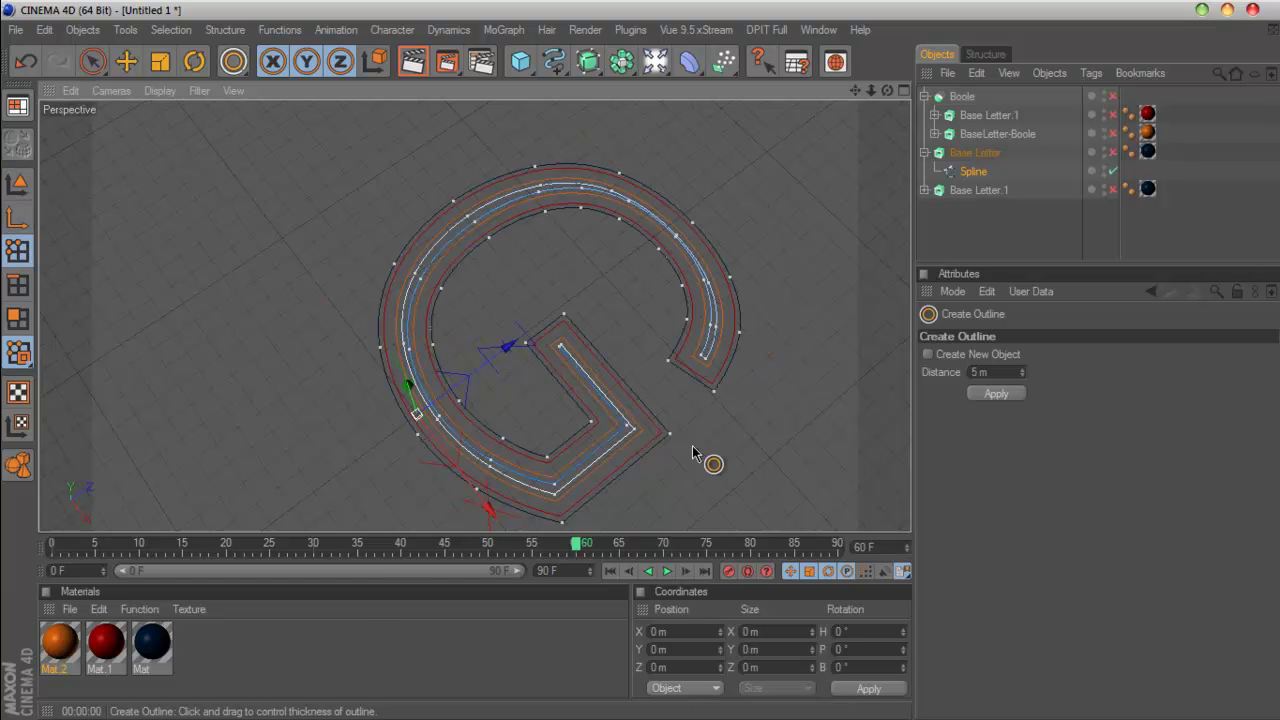
{"action": "left_click", "coordinate": [92, 64]}
{"action": "left_click", "coordinate": [669, 433]}
{"action": "key", "text": "v"}
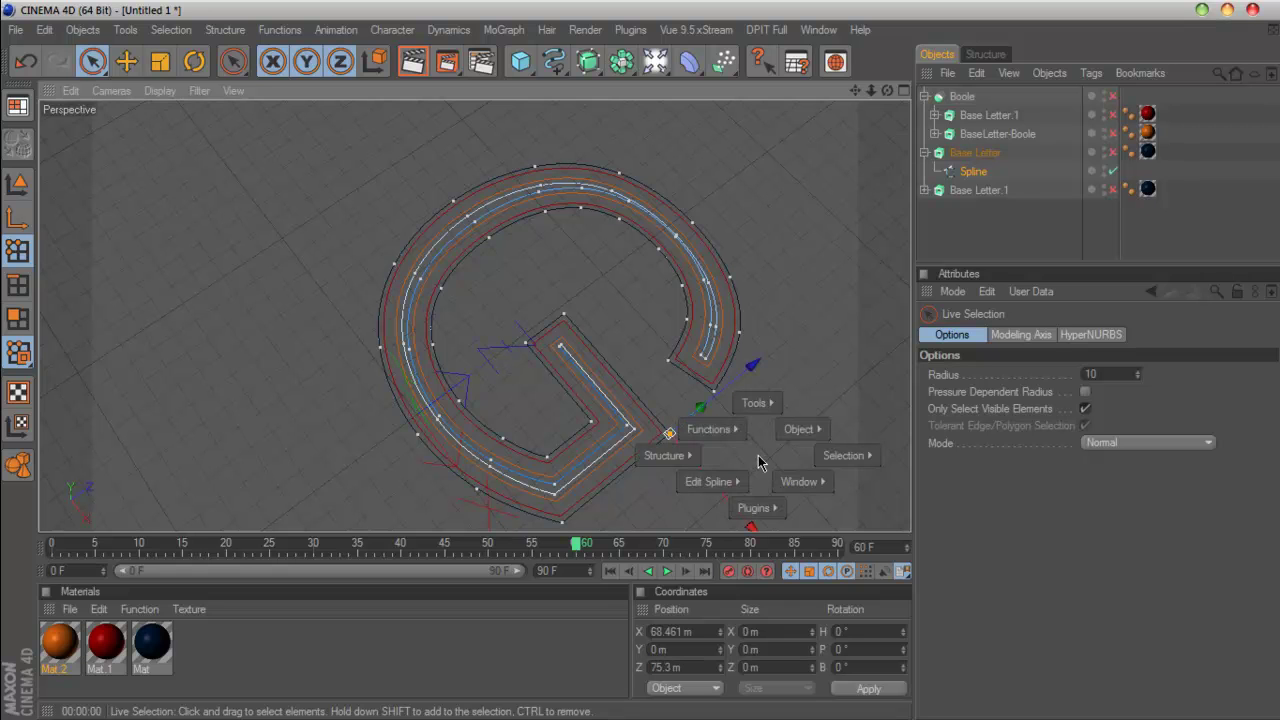
{"action": "mouse_move", "coordinate": [845, 456]}
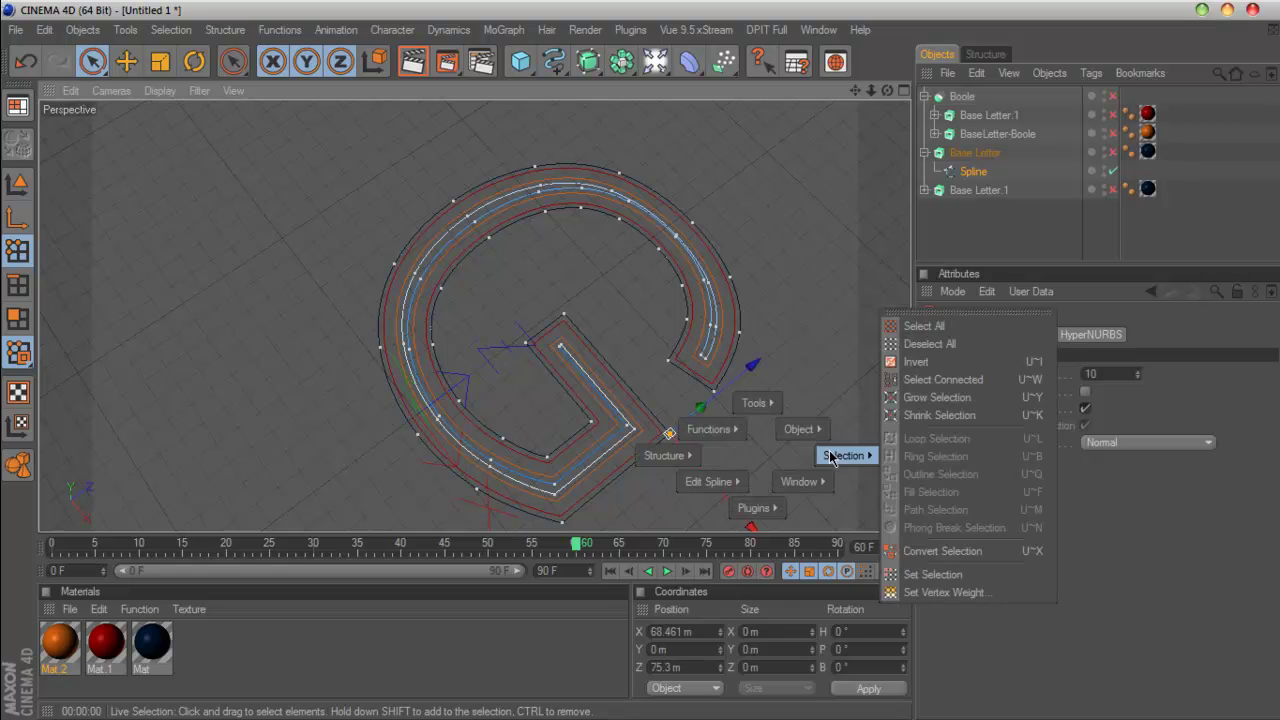
{"action": "left_click", "coordinate": [981, 385]}
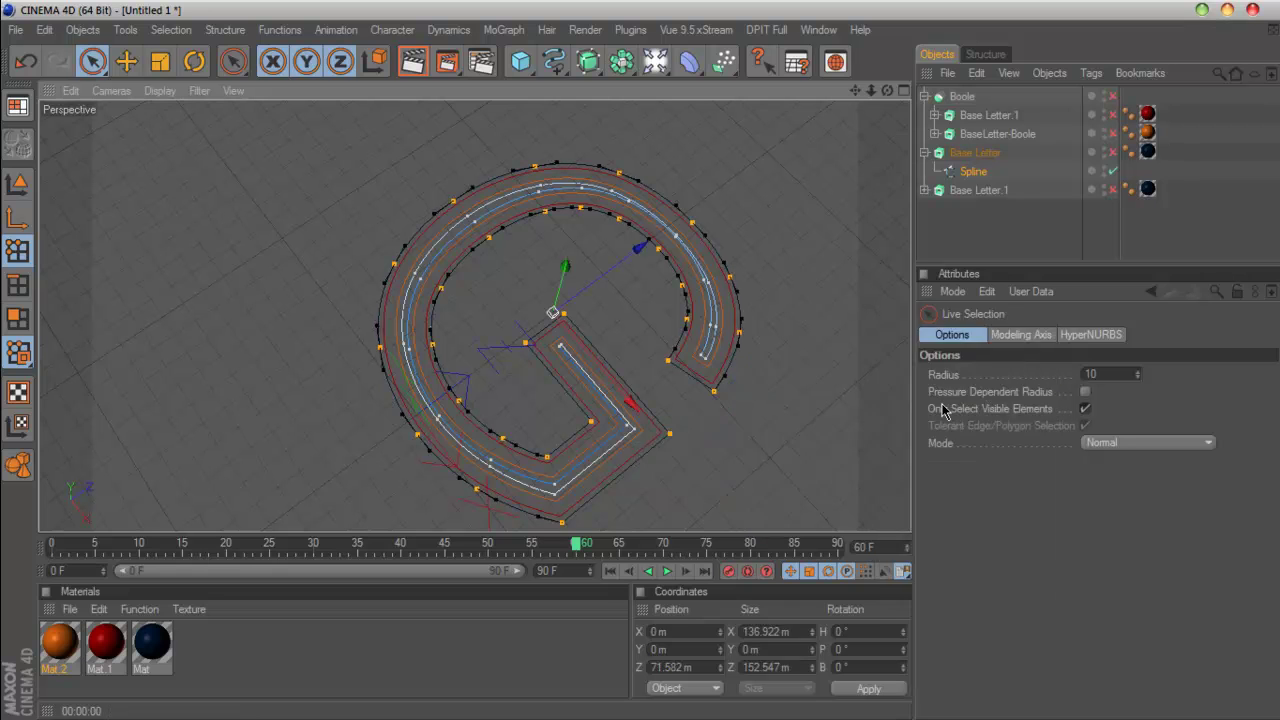
{"action": "left_click", "coordinate": [780, 436]}
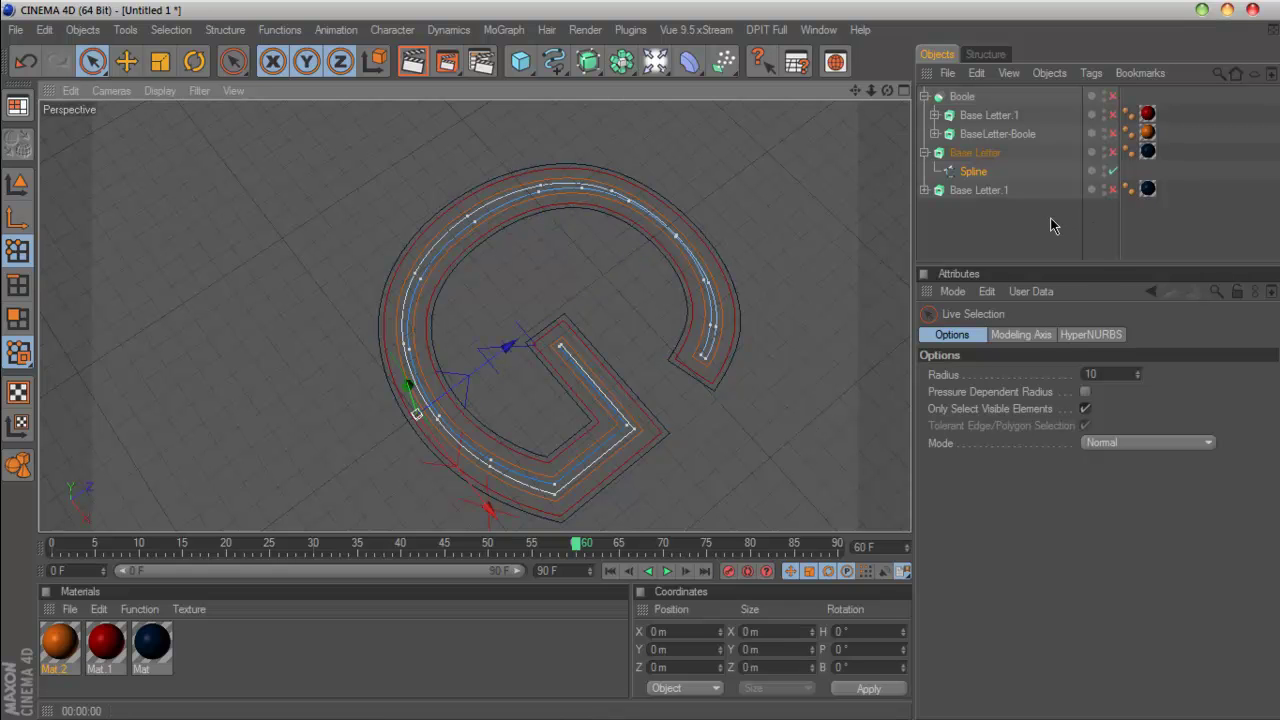
Step: Re-enable the Base Letter extrusion with its narrowed spline and the Boole with both its children
{"action": "mouse_move", "coordinate": [887, 90]}
{"action": "left_mouse_down"}
{"action": "mouse_move", "coordinate": [930, 102]}
{"action": "mouse_move", "coordinate": [886, 88]}
{"action": "mouse_move", "coordinate": [874, 56]}
{"action": "mouse_move", "coordinate": [890, 100]}
{"action": "left_mouse_up"}
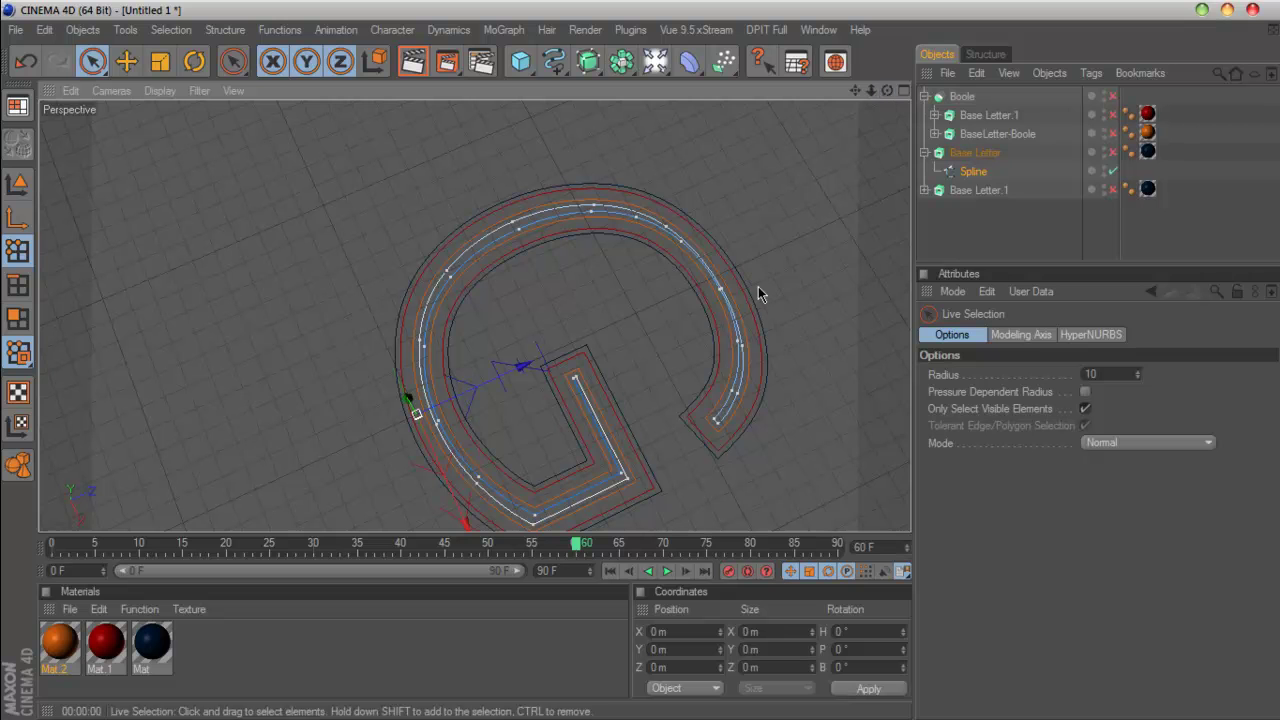
{"action": "left_click", "coordinate": [984, 153]}
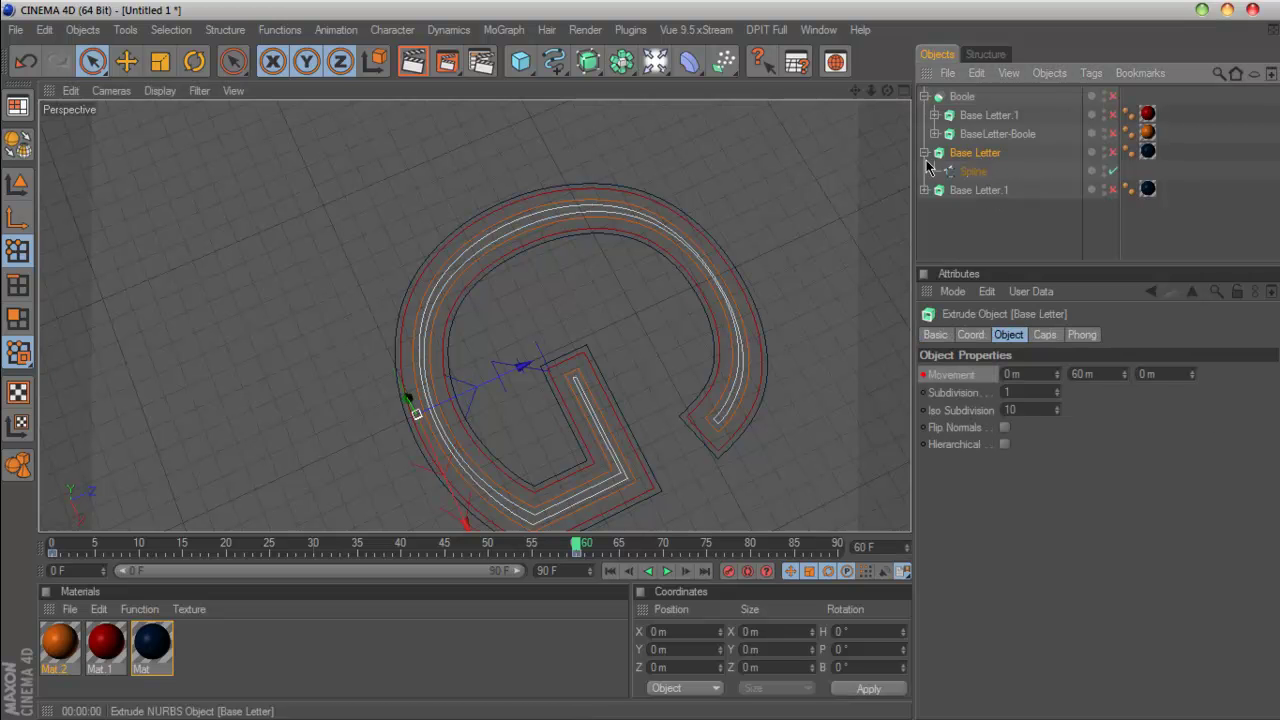
{"action": "left_click", "coordinate": [1112, 152]}
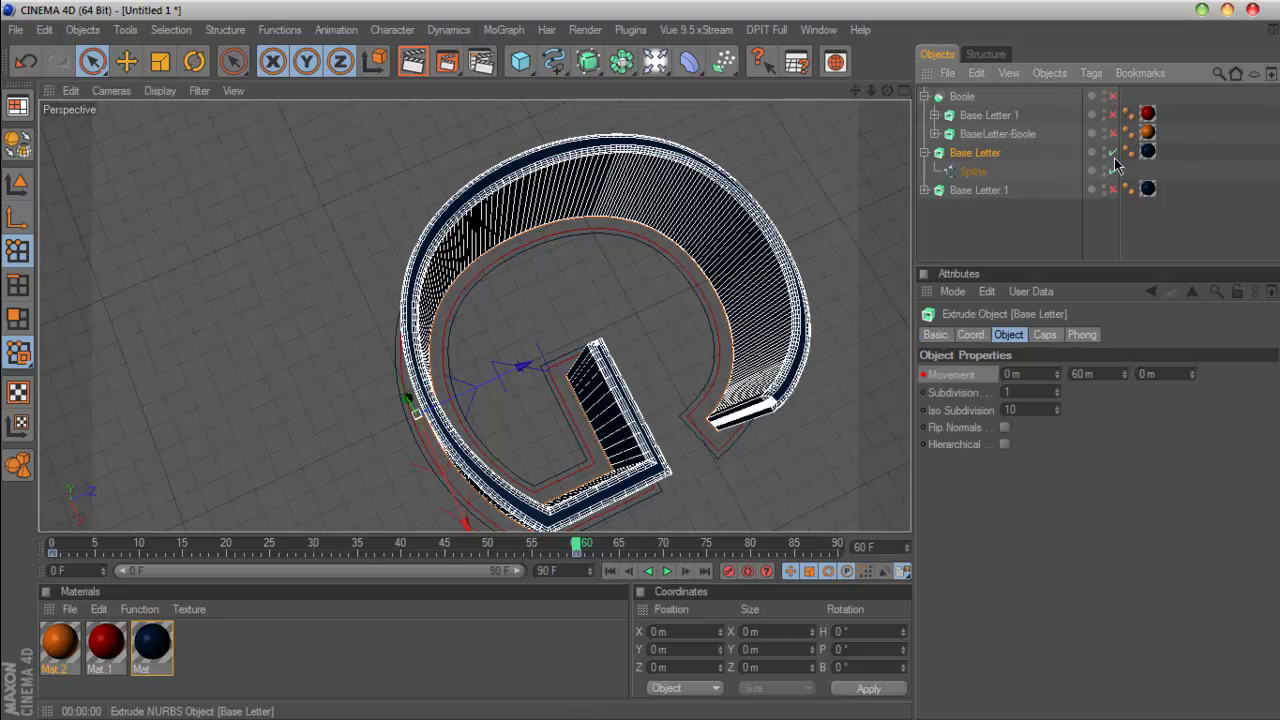
{"action": "mouse_move", "coordinate": [887, 90]}
{"action": "left_mouse_down"}
{"action": "mouse_move", "coordinate": [876, 40]}
{"action": "mouse_move", "coordinate": [887, 90]}
{"action": "left_mouse_up"}
{"action": "left_click", "coordinate": [924, 153]}
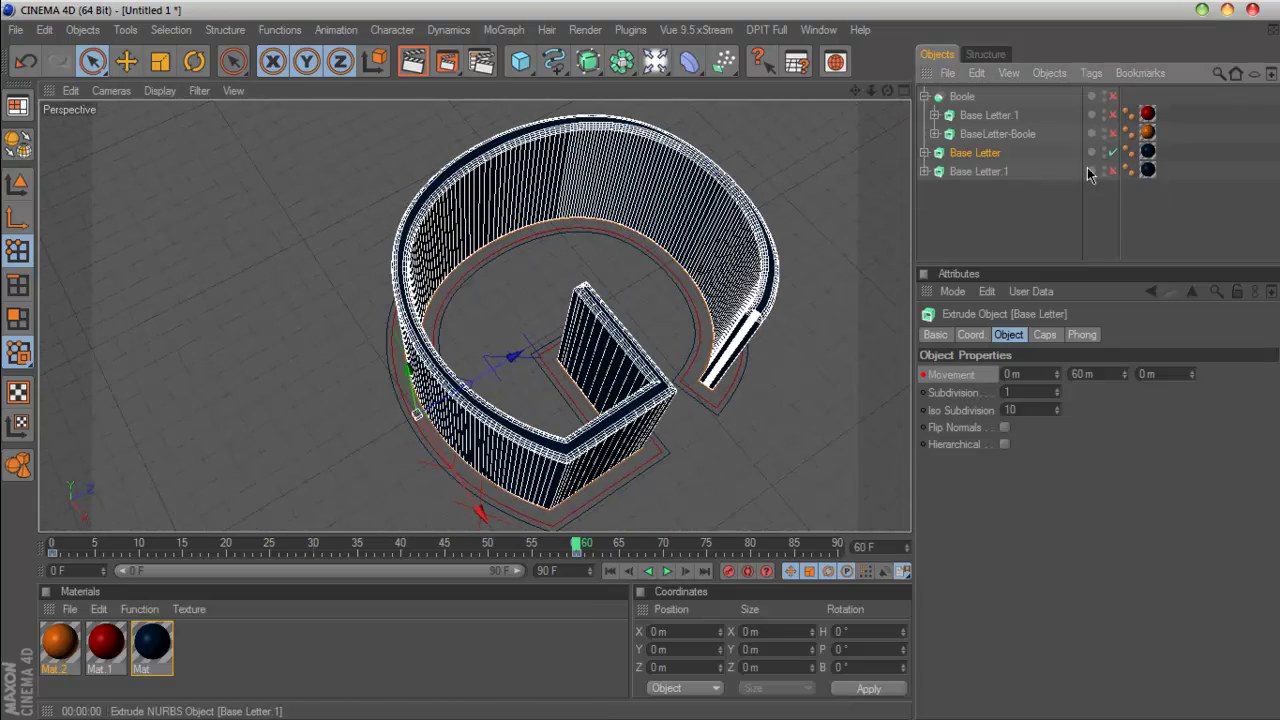
{"action": "left_click_drag", "start_coordinate": [1111, 136], "coordinate": [1117, 89]}
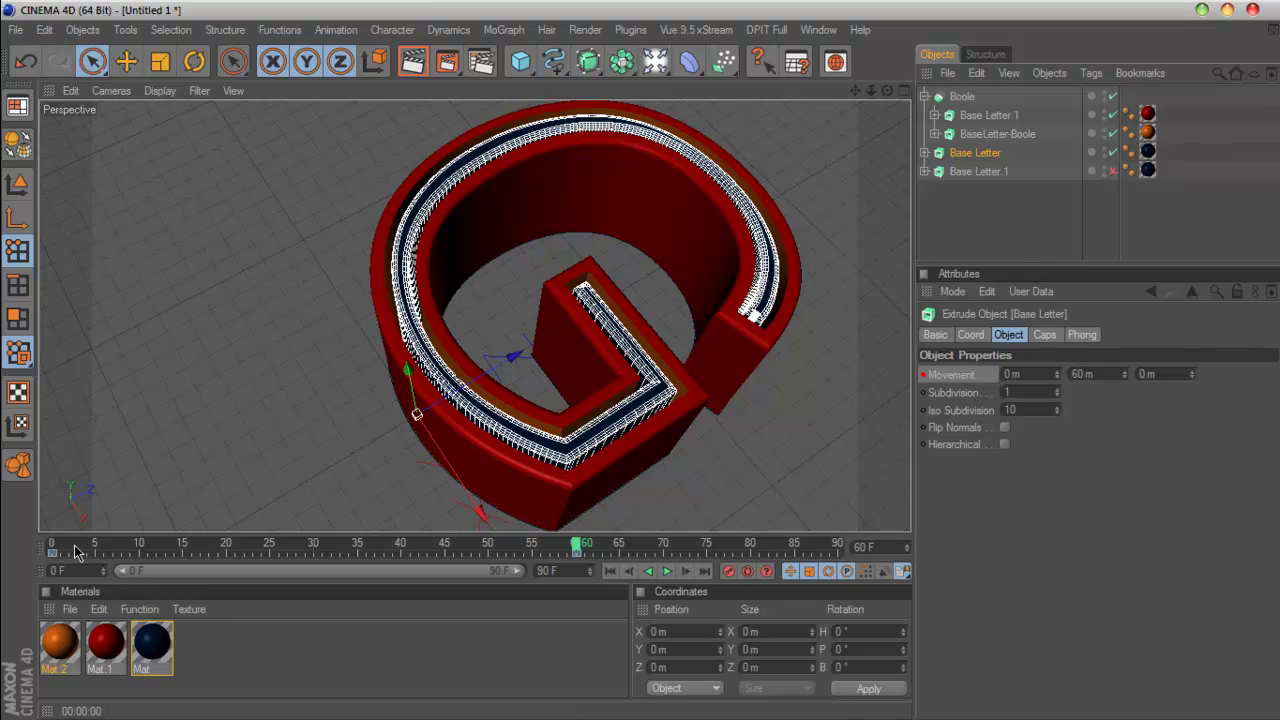
Step: Enable the full-width Base Letter.1 copy and scrub the timeline to preview the rising extrusions
{"action": "left_click", "coordinate": [43, 545]}
{"action": "left_click_drag", "start_coordinate": [43, 545], "coordinate": [597, 566]}
{"action": "left_click", "coordinate": [1112, 171]}
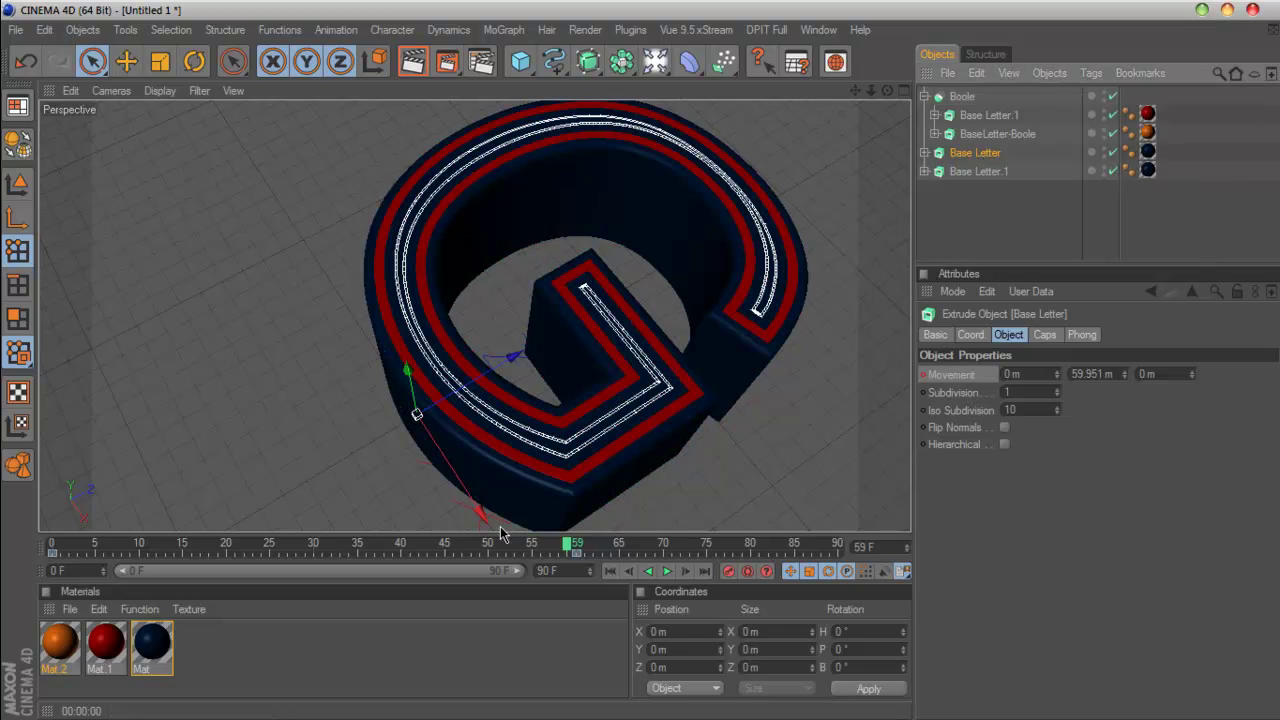
{"action": "left_click_drag", "start_coordinate": [567, 557], "coordinate": [350, 535]}
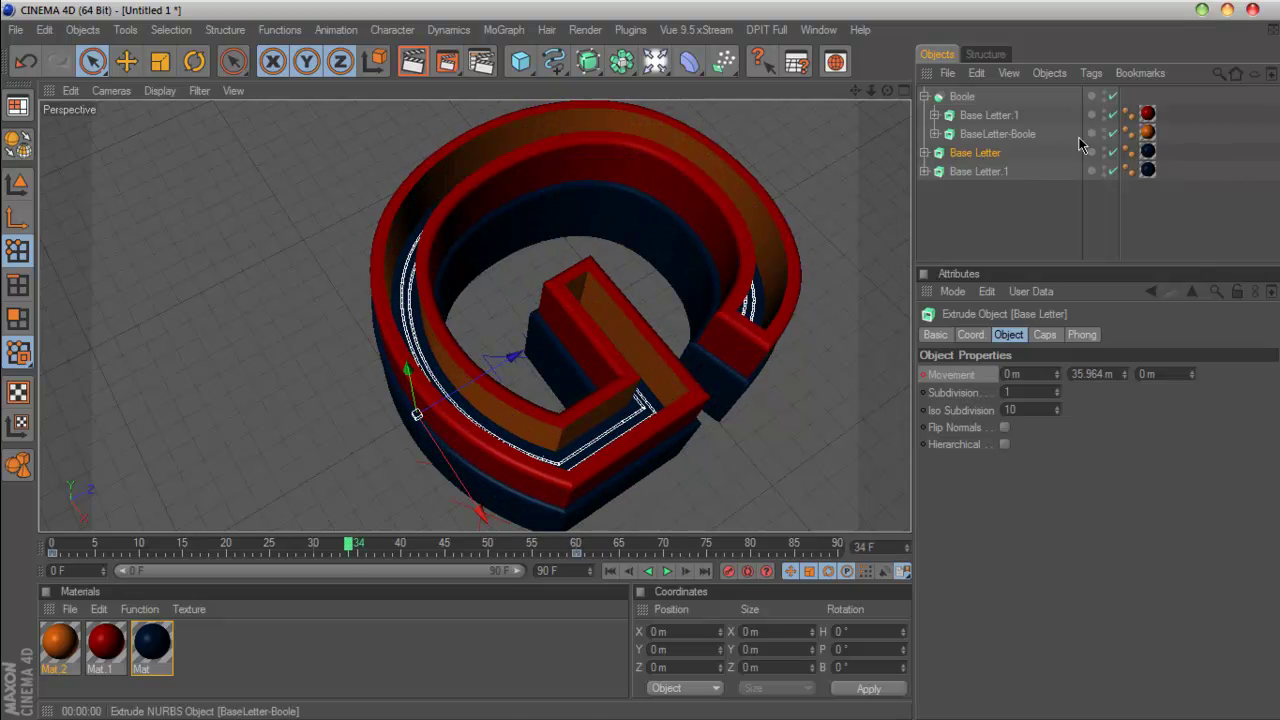
Step: Duplicate the full-width Base Letter.1 directly below Base Letter and scrub the timeline to frame 59
{"action": "left_click", "coordinate": [978, 172]}
{"action": "left_click", "coordinate": [974, 155]}
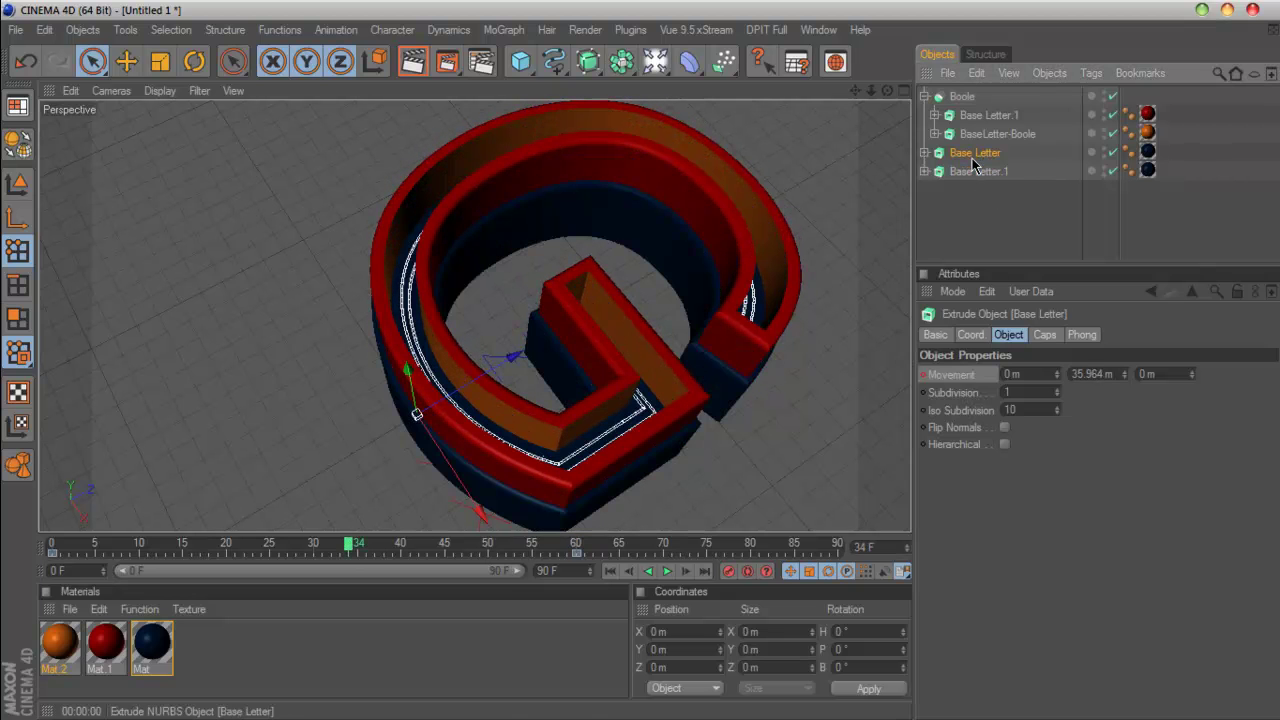
{"action": "left_click", "coordinate": [970, 174]}
{"action": "left_click", "coordinate": [972, 155]}
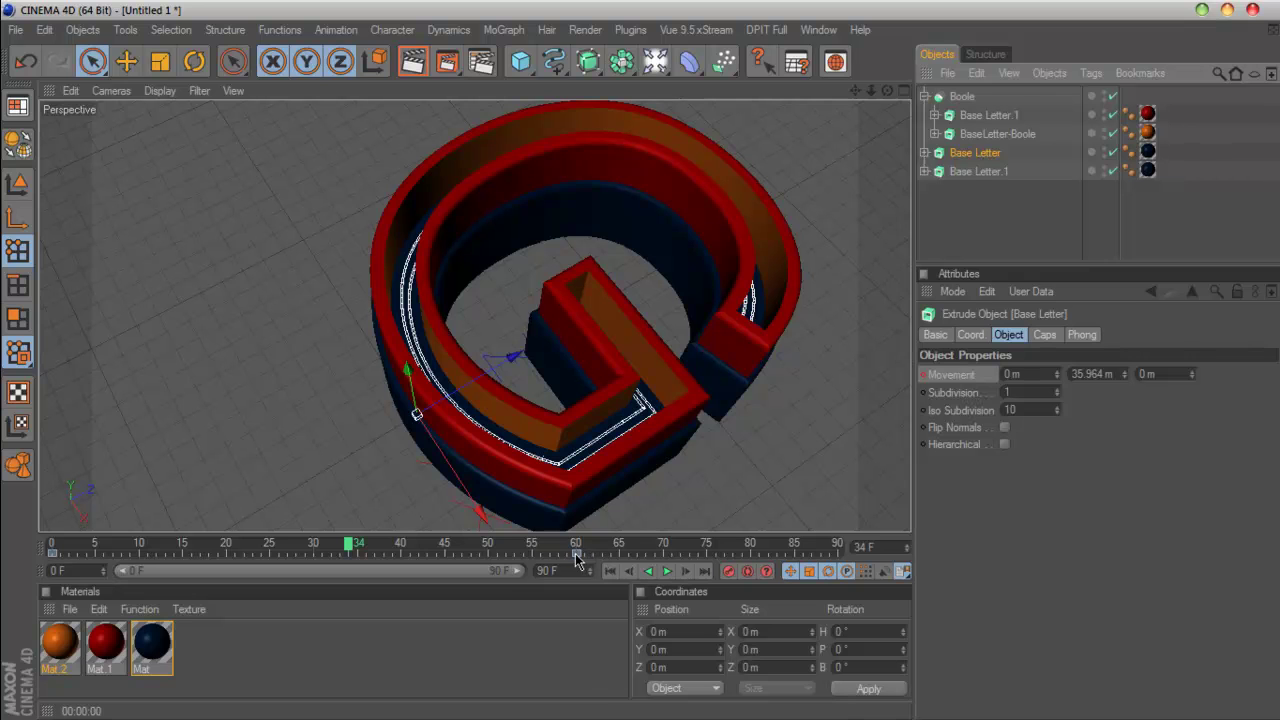
{"action": "left_click", "coordinate": [976, 173]}
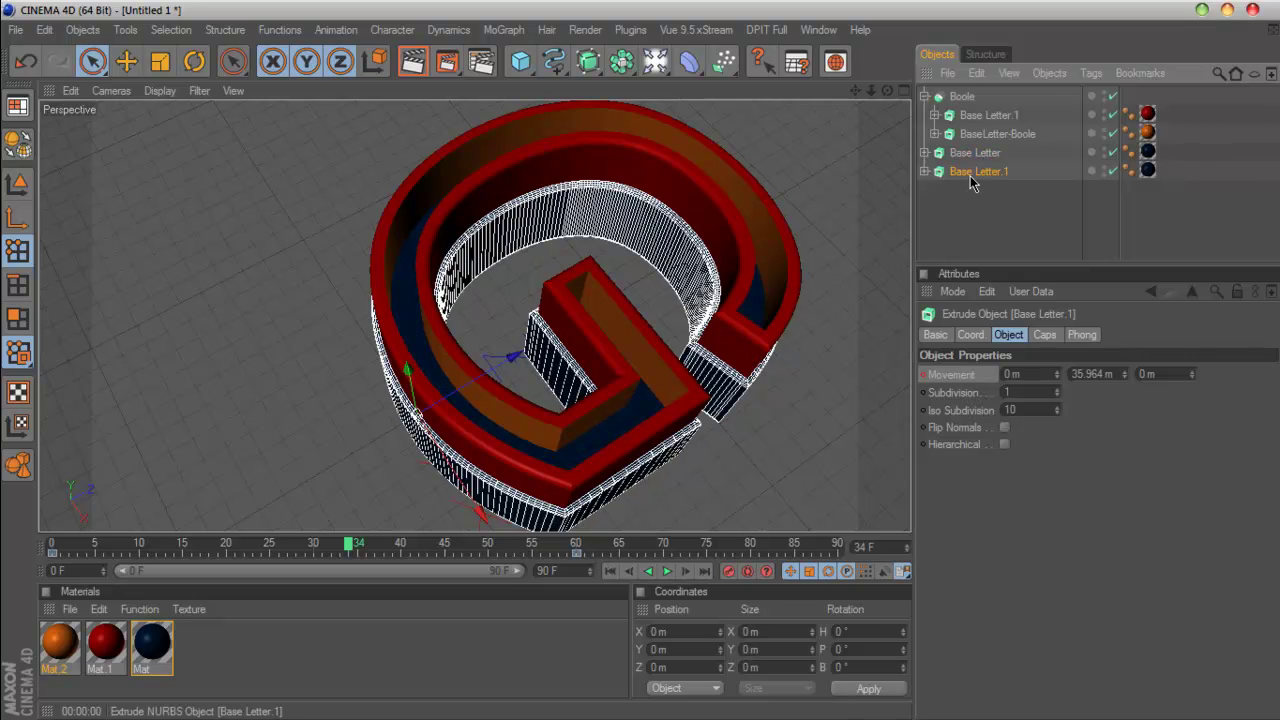
{"action": "left_click_drag", "start_coordinate": [970, 176], "coordinate": [968, 163], "text": "ctrl"}
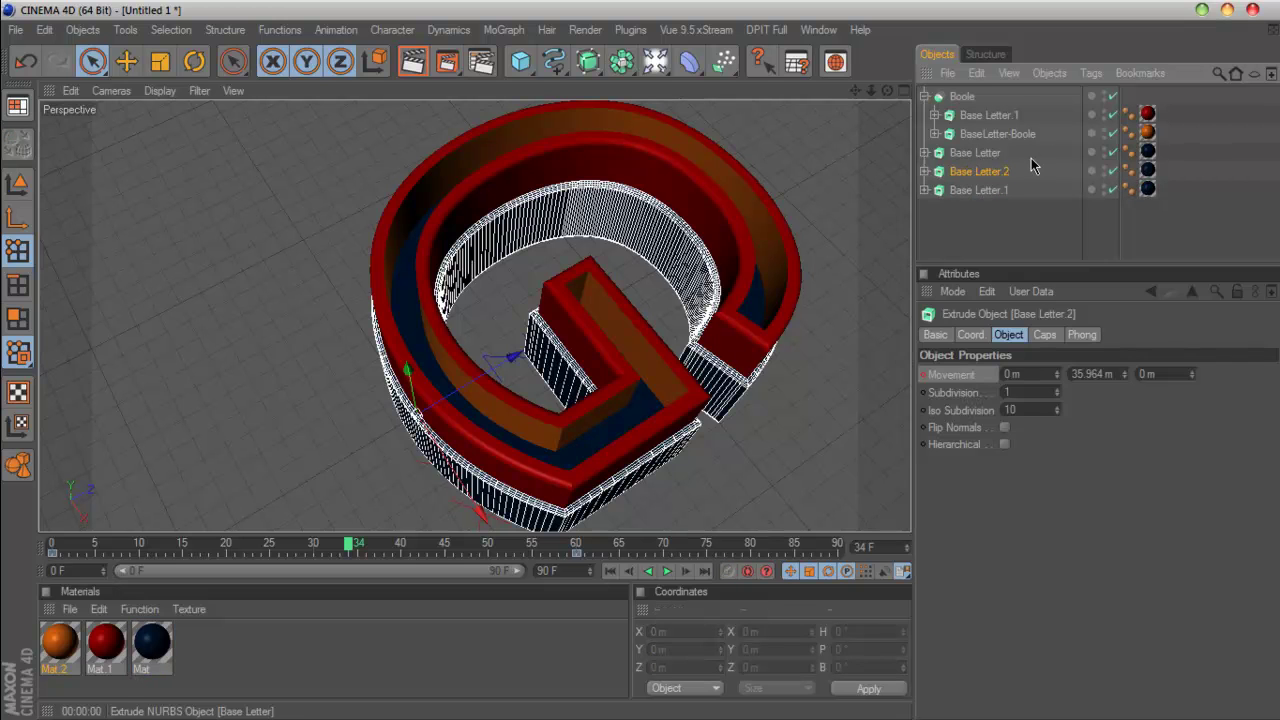
{"action": "left_click", "coordinate": [1005, 222]}
{"action": "left_click_drag", "start_coordinate": [353, 549], "coordinate": [567, 543]}
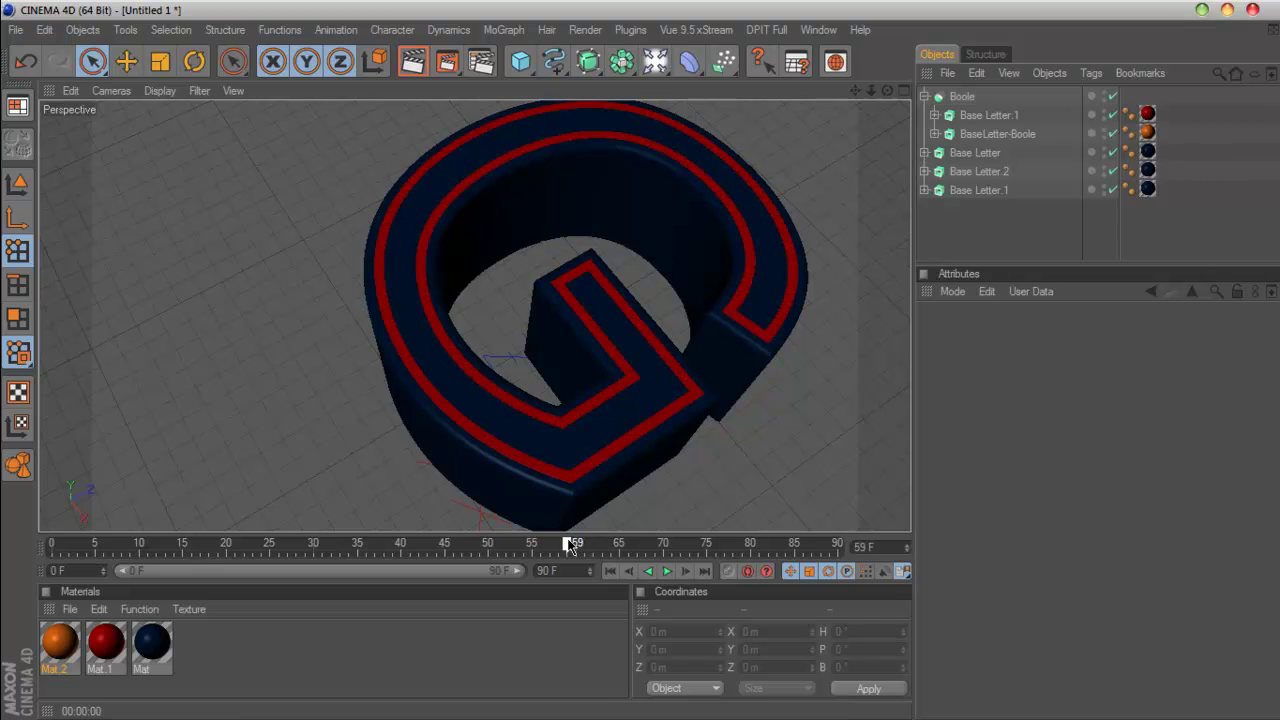
Step: Add a second Boole object and make the narrowed Base Letter and the full-width Base Letter.2 its children
{"action": "left_click", "coordinate": [1028, 153]}
{"action": "left_click", "coordinate": [965, 171], "text": "ctrl"}
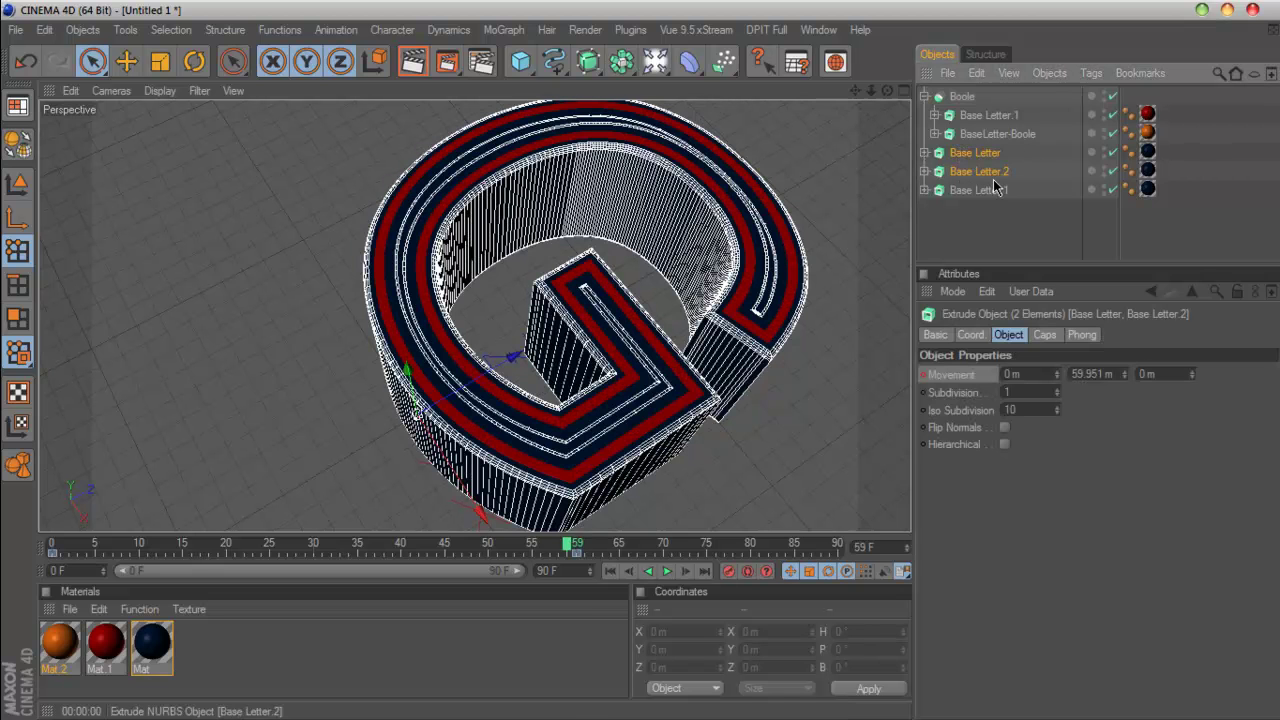
{"action": "left_click_drag", "start_coordinate": [621, 61], "coordinate": [690, 146]}
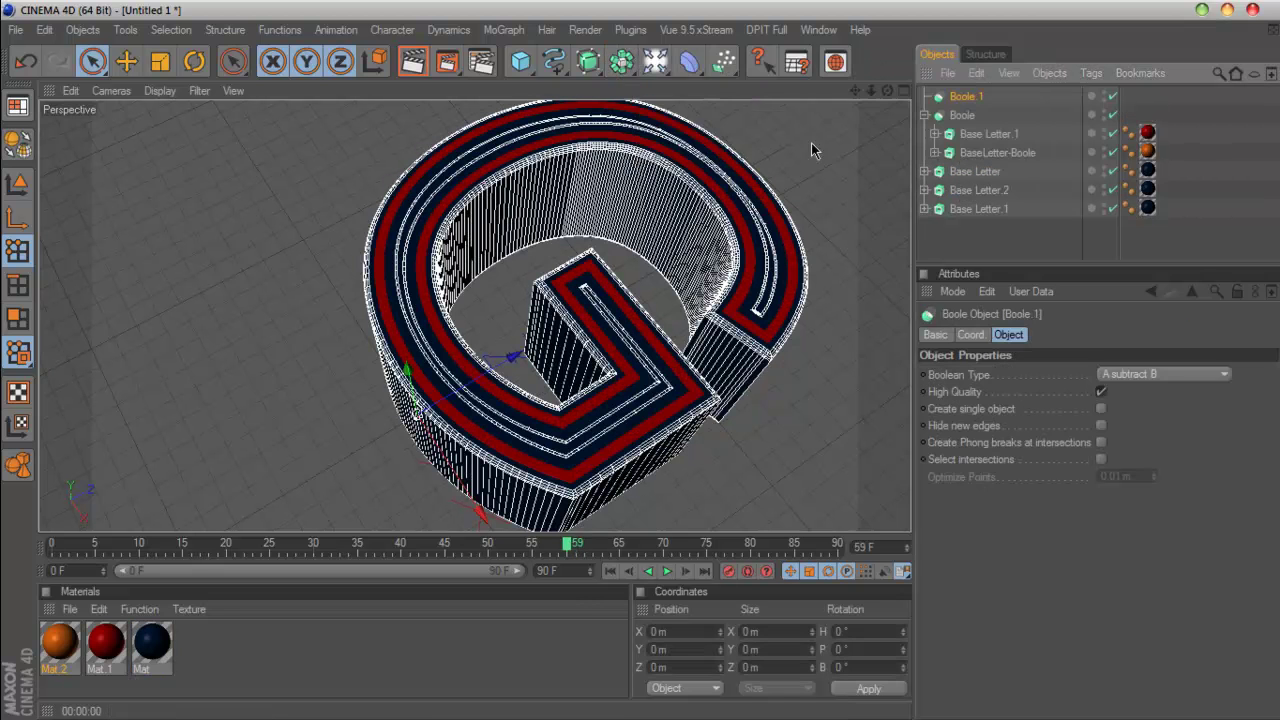
{"action": "left_click_drag", "start_coordinate": [1015, 182], "coordinate": [966, 174]}
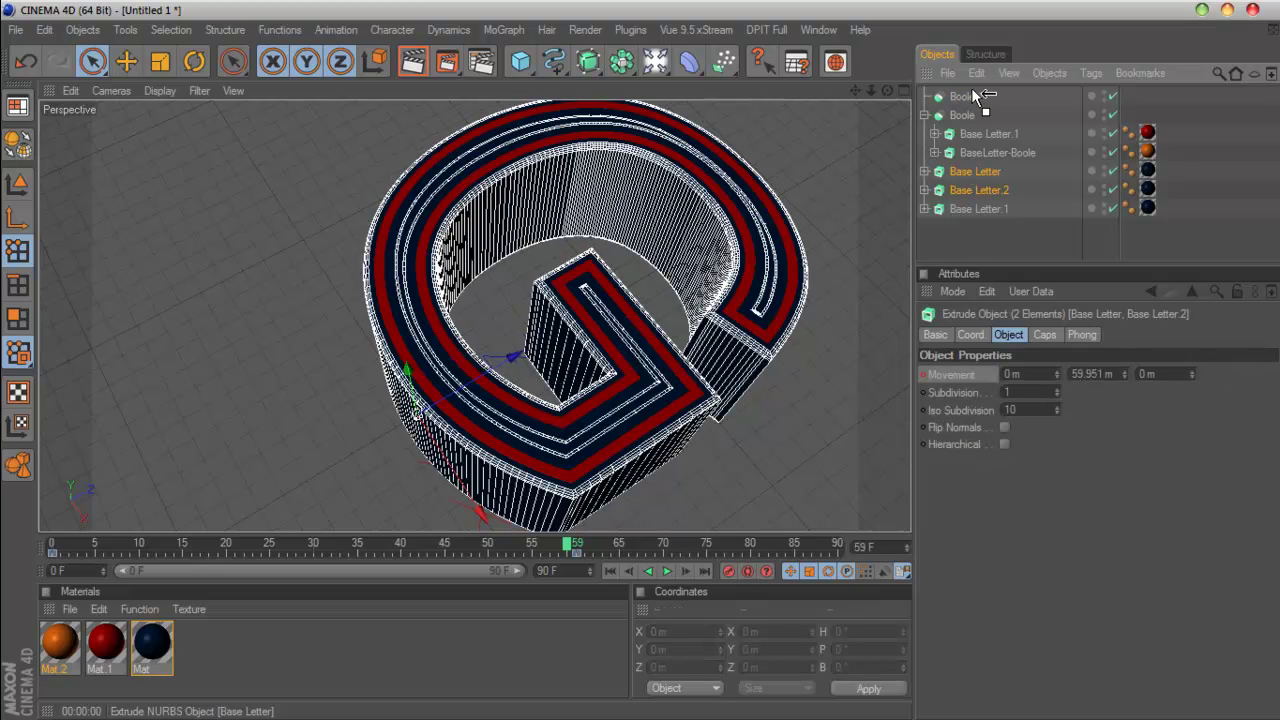
{"action": "left_click_drag", "start_coordinate": [970, 93], "coordinate": [970, 94]}
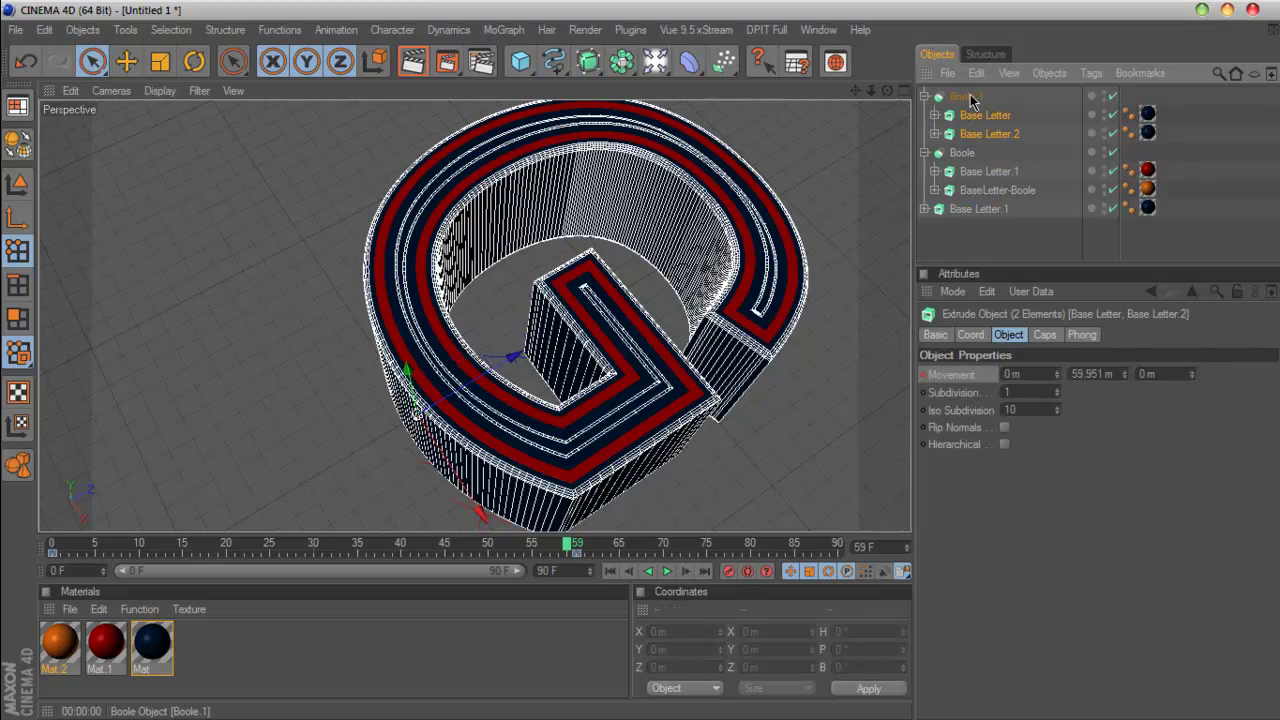
{"action": "left_click", "coordinate": [966, 96]}
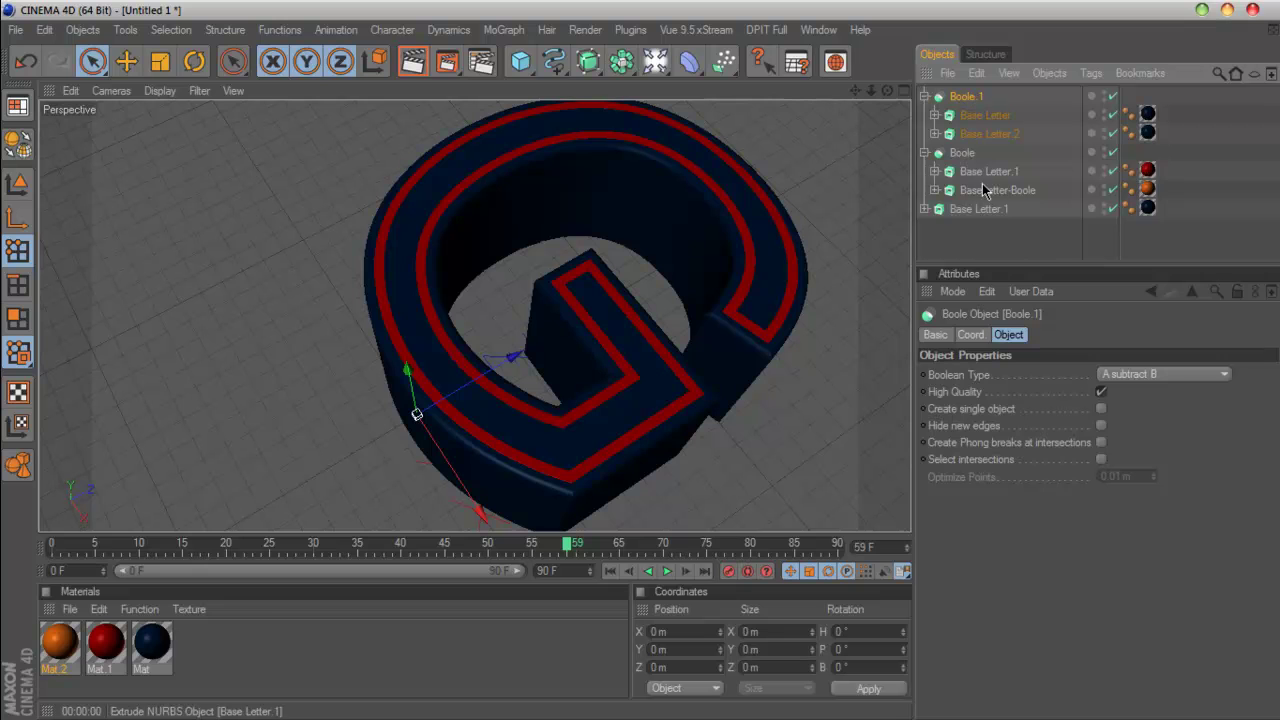
Step: Disable the standalone Base Letter.1, check Boole.1's children at frame 61 and render the active view to inspect the cut
{"action": "left_click", "coordinate": [995, 137]}
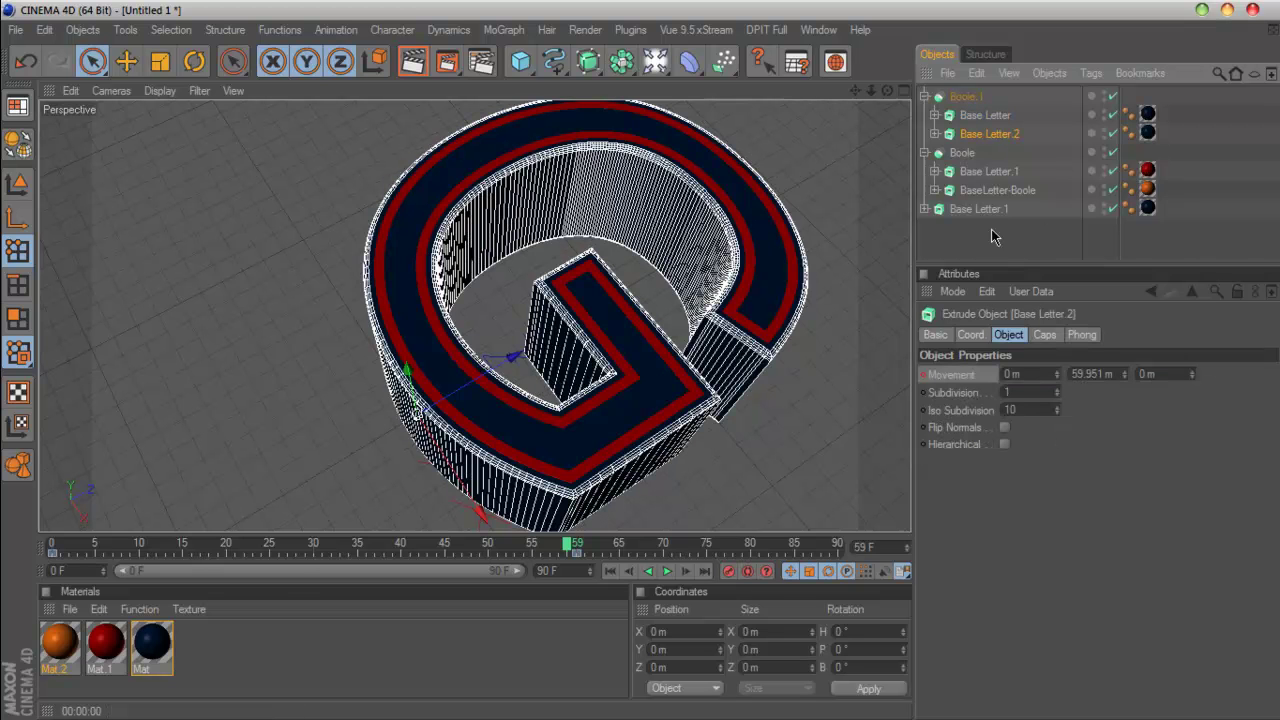
{"action": "left_click", "coordinate": [1111, 210]}
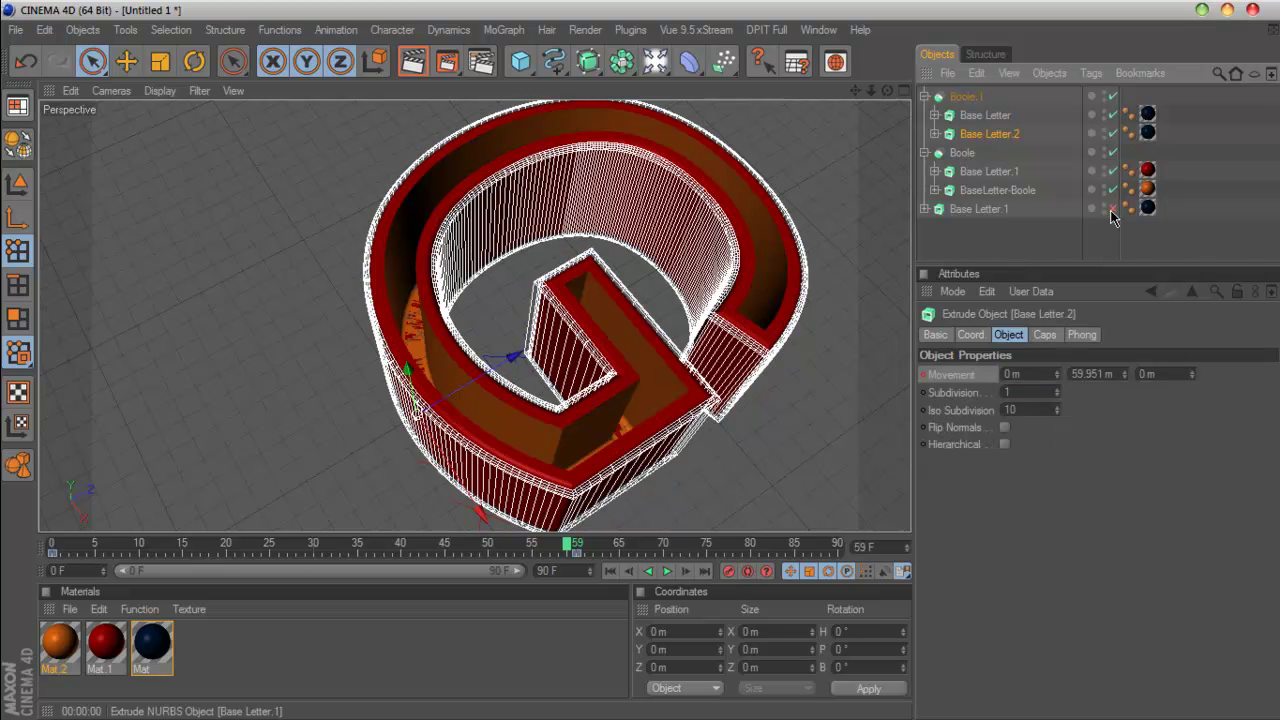
{"action": "left_click_drag", "start_coordinate": [570, 548], "coordinate": [582, 552]}
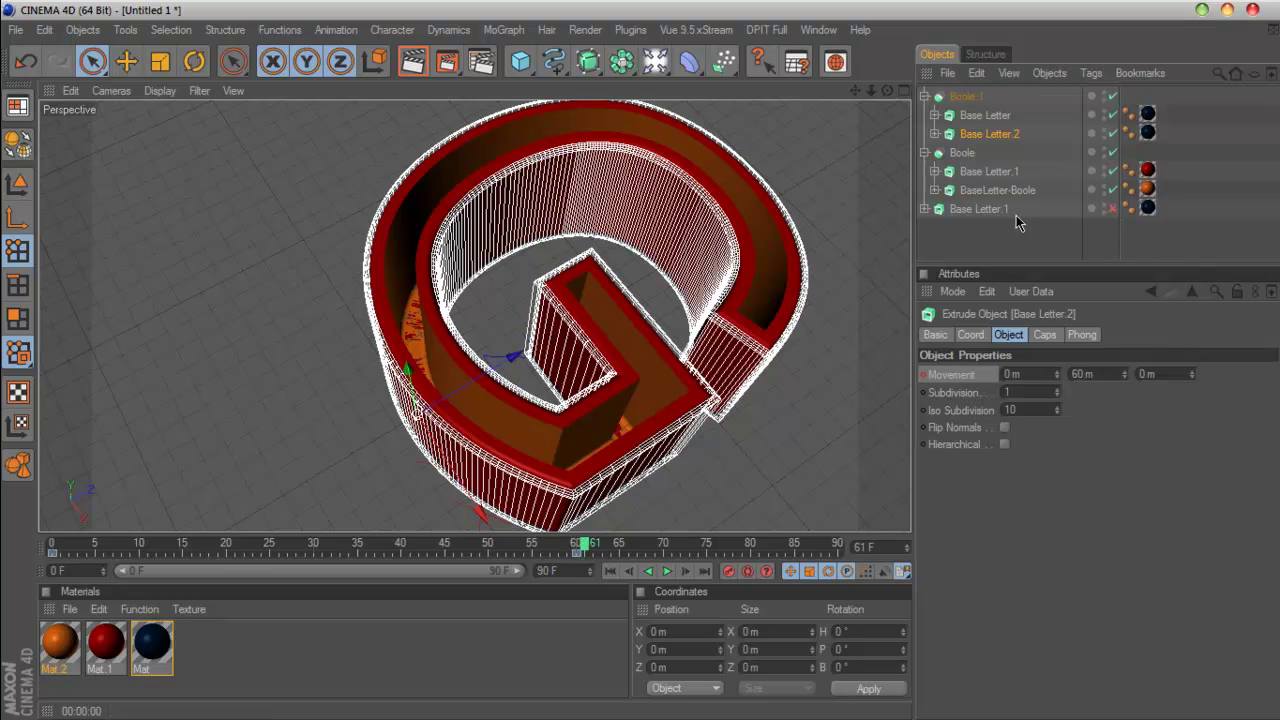
{"action": "left_click", "coordinate": [994, 117]}
{"action": "mouse_move", "coordinate": [982, 134]}
{"action": "left_mouse_down"}
{"action": "mouse_move", "coordinate": [978, 107]}
{"action": "mouse_move", "coordinate": [990, 112]}
{"action": "left_mouse_up"}
{"action": "left_click", "coordinate": [1054, 127]}
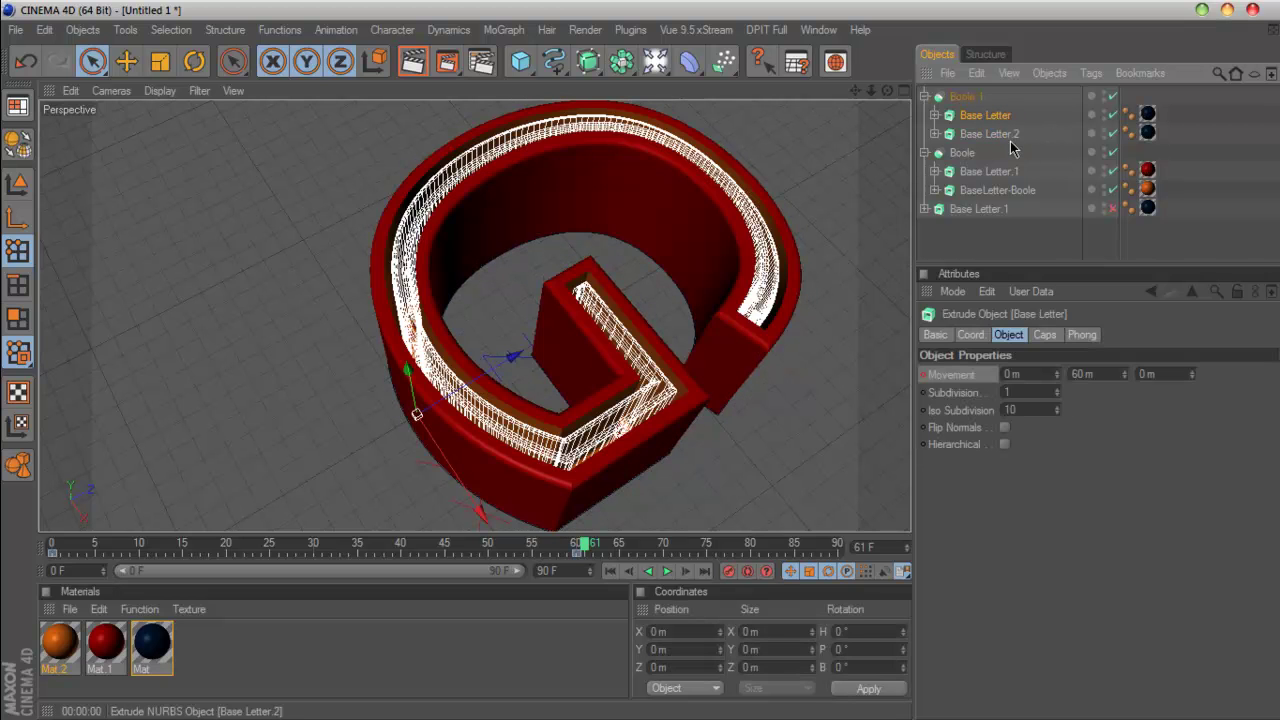
{"action": "left_click", "coordinate": [966, 96]}
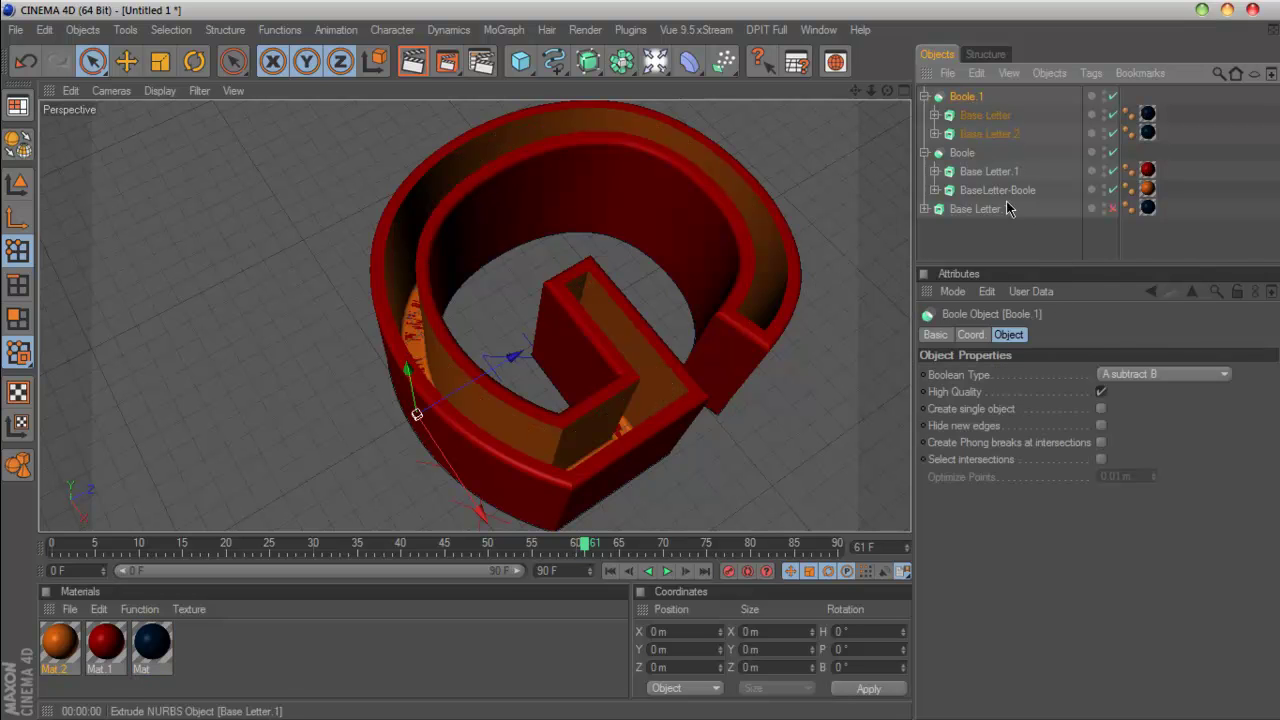
{"action": "left_click", "coordinate": [412, 61]}
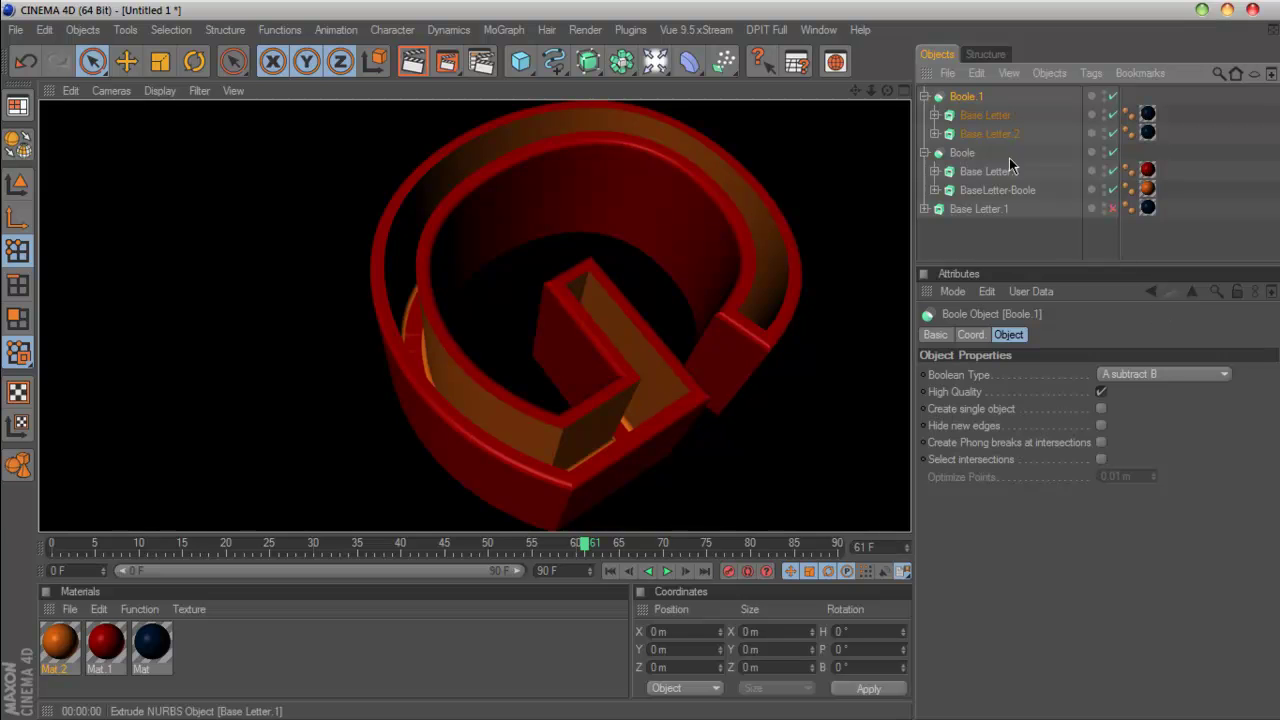
Step: Raise the narrowed Base Letter's Y movement to 82 m at frame 60
{"action": "left_click", "coordinate": [985, 115]}
{"action": "left_click_drag", "start_coordinate": [887, 90], "coordinate": [887, 12]}
{"action": "left_click_drag", "start_coordinate": [1124, 374], "coordinate": [1124, 350]}
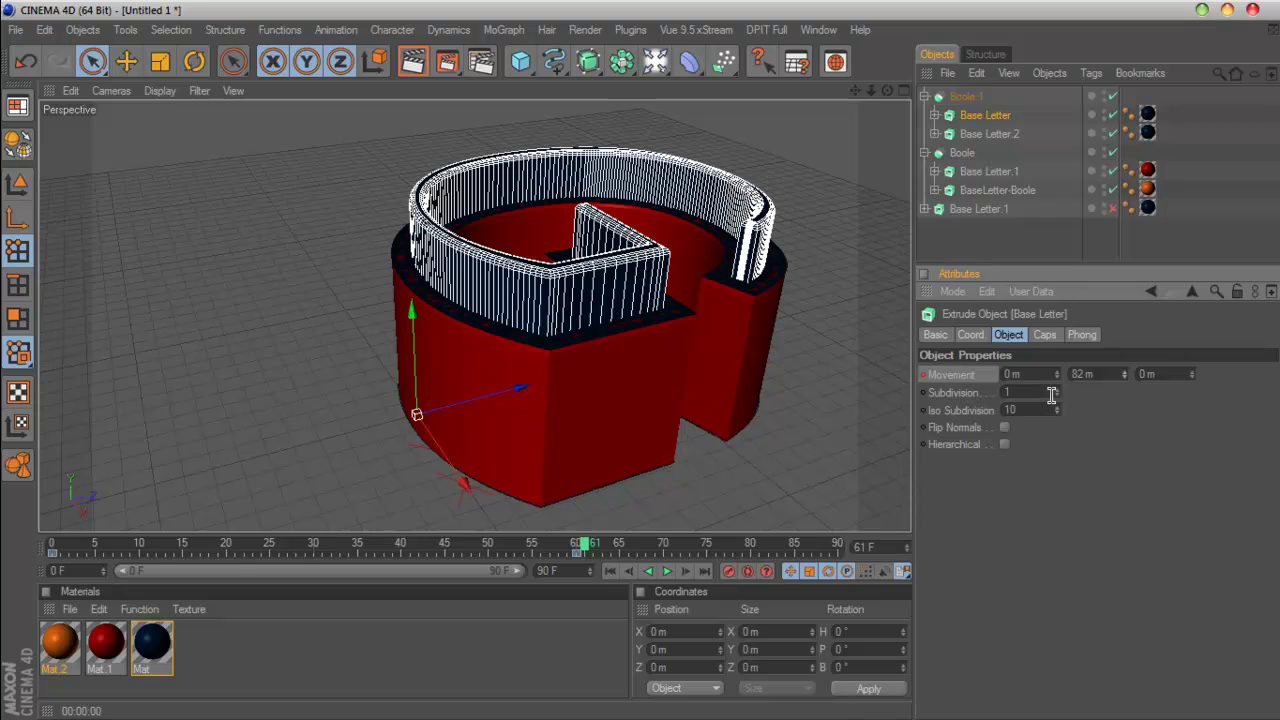
{"action": "left_click", "coordinate": [630, 574]}
{"action": "left_click_drag", "start_coordinate": [1124, 374], "coordinate": [1124, 353]}
Step: Re-enable the standalone Base Letter.1 and scrub the timeline to frame 63 to preview the taller inner extrusion
{"action": "left_click_drag", "start_coordinate": [578, 553], "coordinate": [414, 549]}
{"action": "left_click", "coordinate": [1112, 208]}
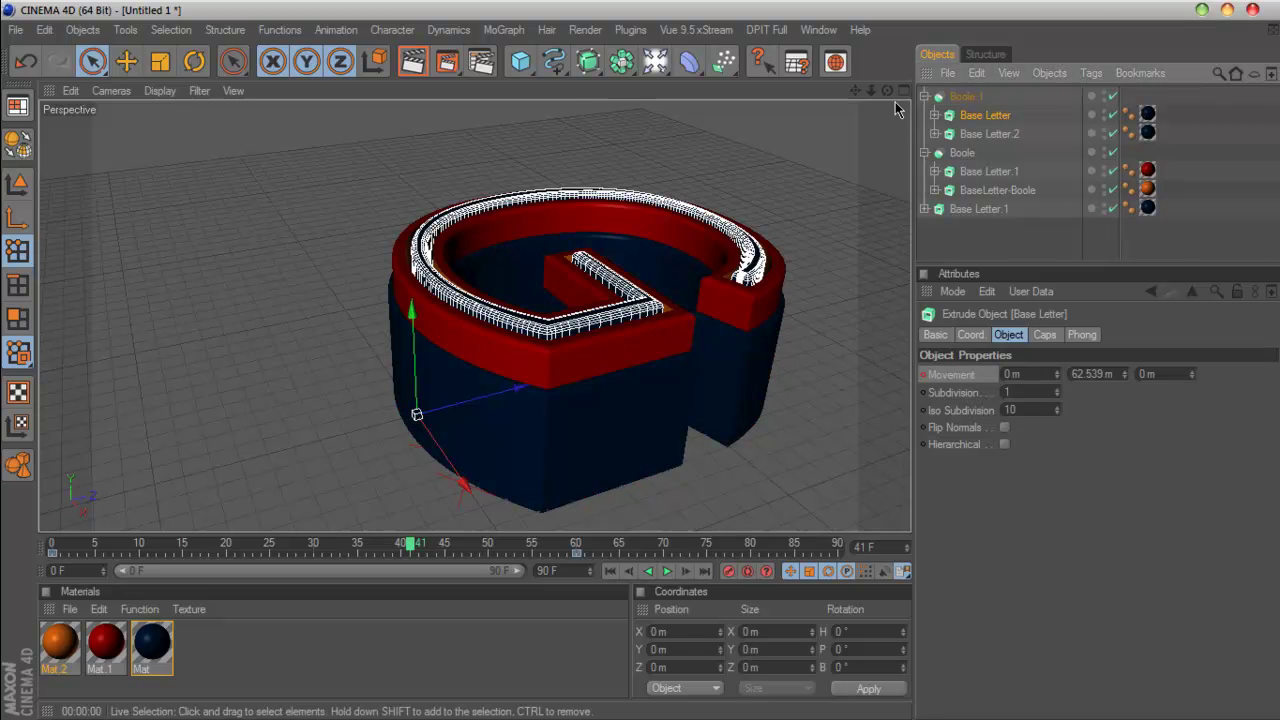
{"action": "left_click_drag", "start_coordinate": [887, 90], "coordinate": [887, 180]}
{"action": "left_click_drag", "start_coordinate": [408, 547], "coordinate": [600, 562]}
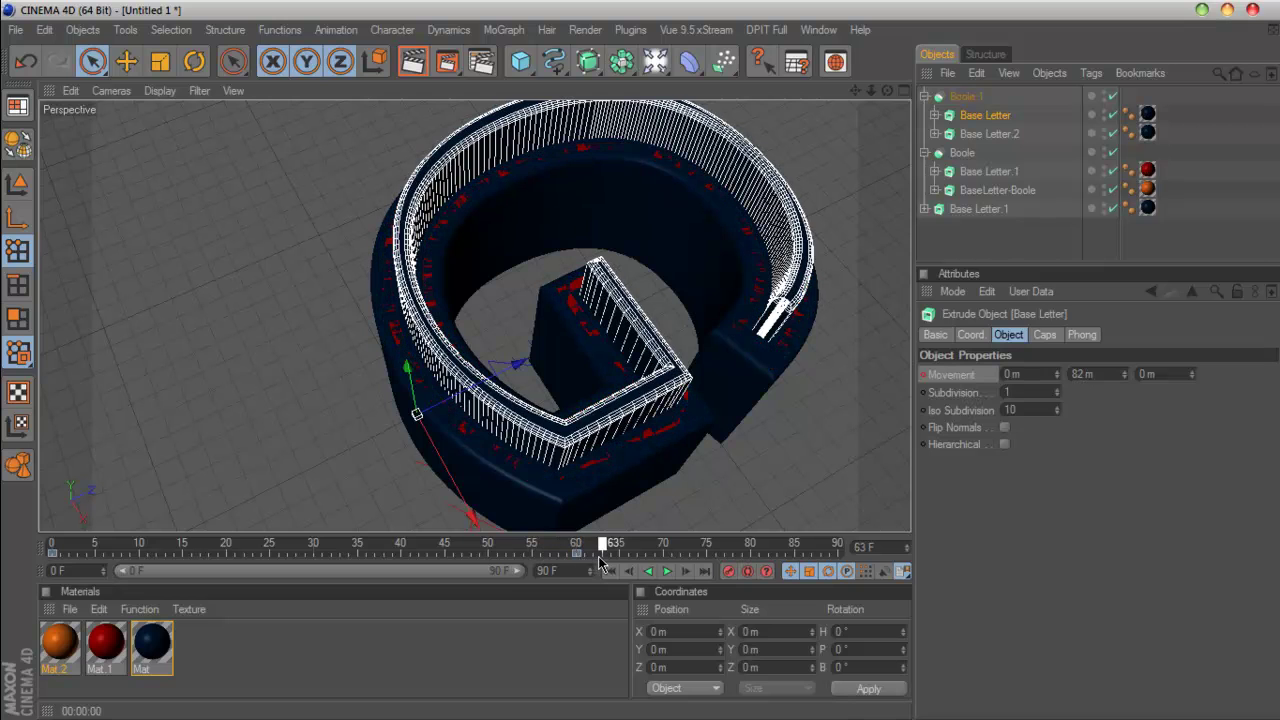
{"action": "left_click", "coordinate": [990, 249]}
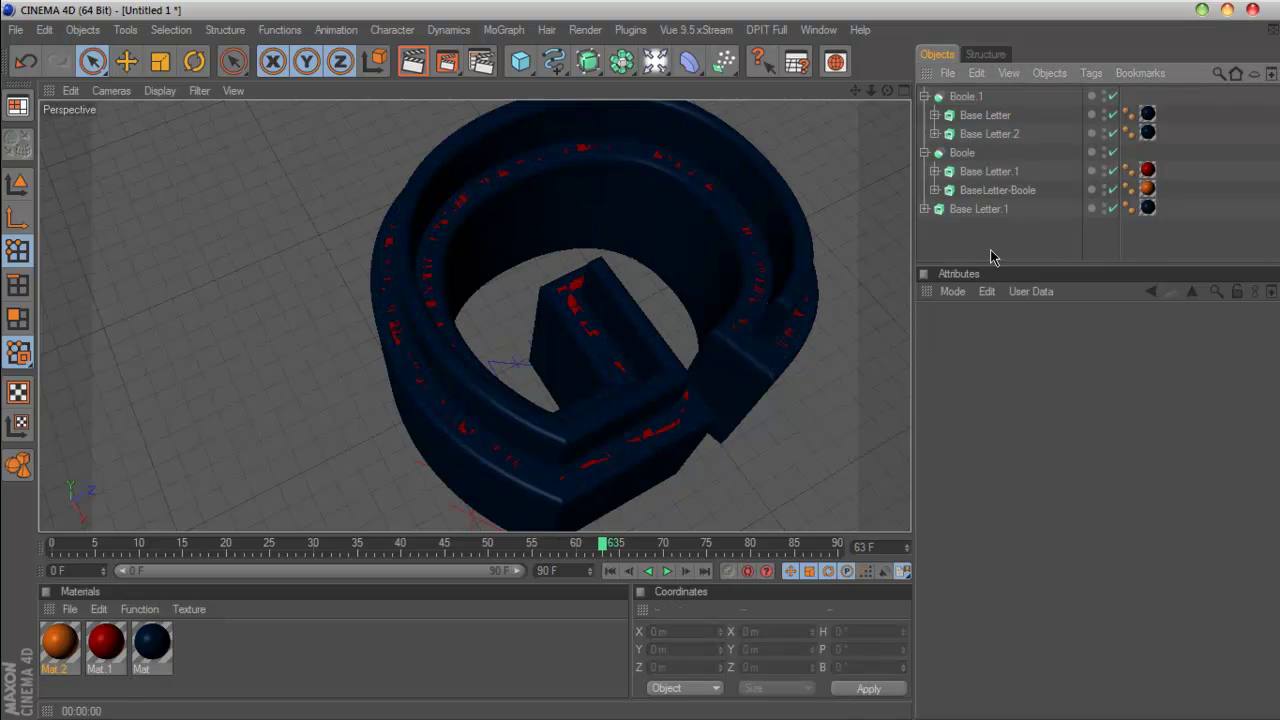
Step: Keep Boole.1's Boolean type at A subtract B and move Base Letter.2 above Base Letter inside it
{"action": "left_click", "coordinate": [966, 96]}
{"action": "left_click", "coordinate": [1150, 375]}
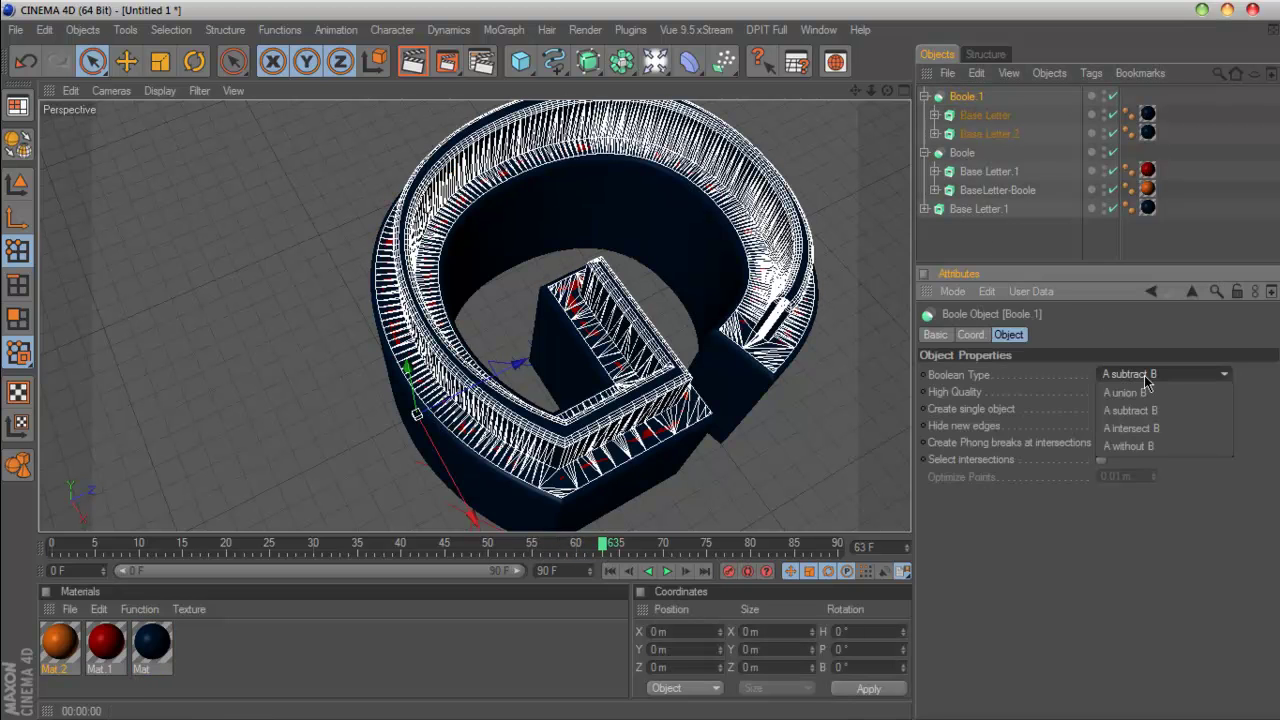
{"action": "left_click", "coordinate": [1176, 411]}
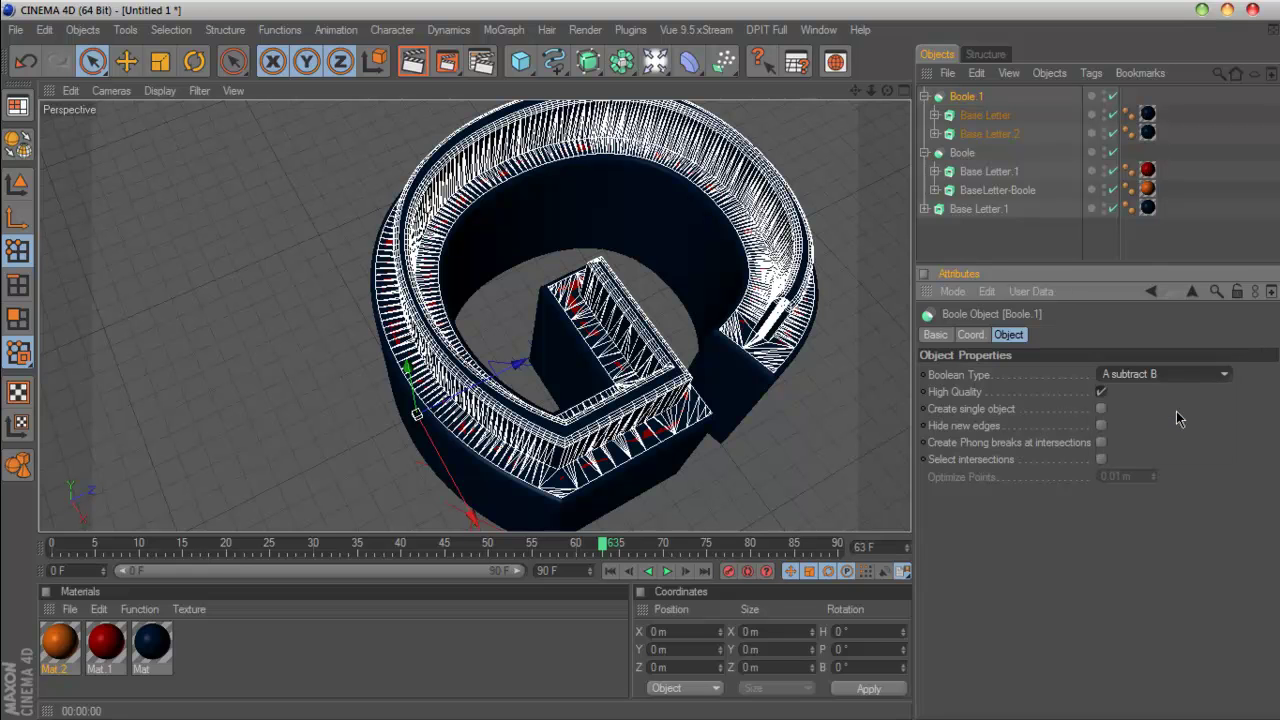
{"action": "left_click", "coordinate": [1160, 378]}
{"action": "left_click_drag", "start_coordinate": [1018, 134], "coordinate": [993, 115]}
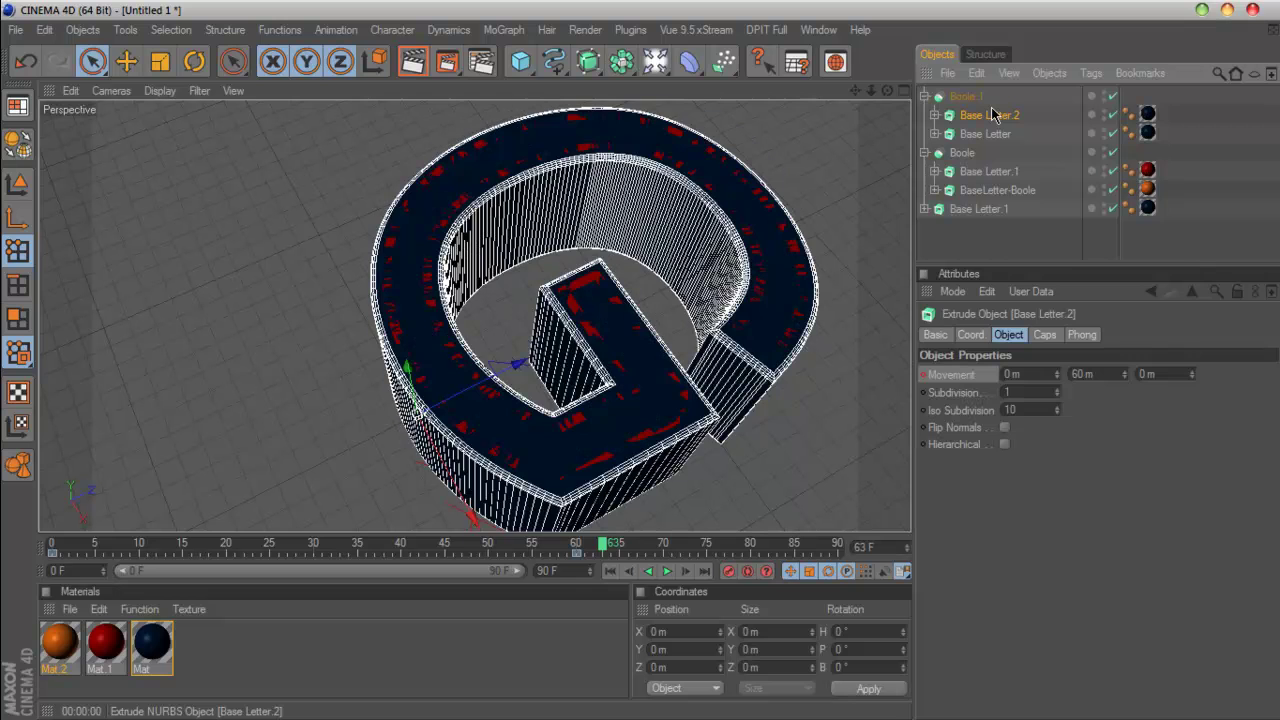
{"action": "left_click", "coordinate": [1190, 216]}
Step: Render the active view to inspect the result of the reordered Boole.1
{"action": "left_click", "coordinate": [968, 97]}
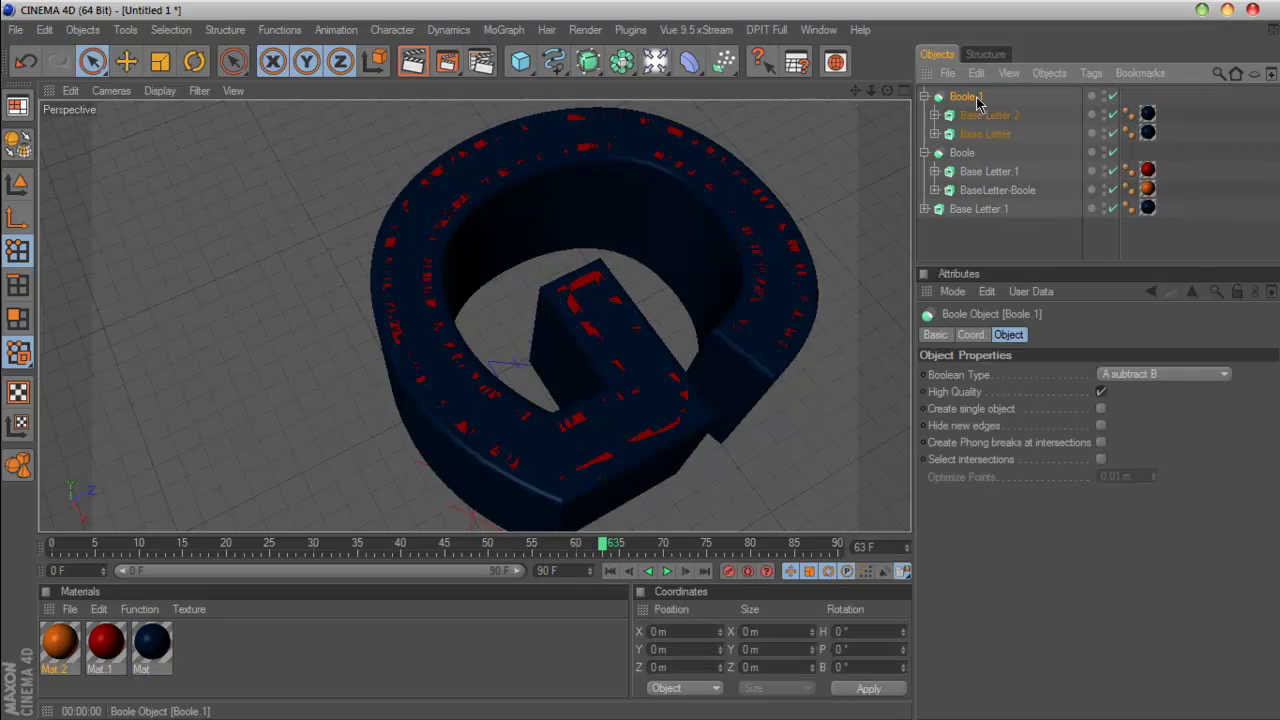
{"action": "left_click", "coordinate": [418, 68]}
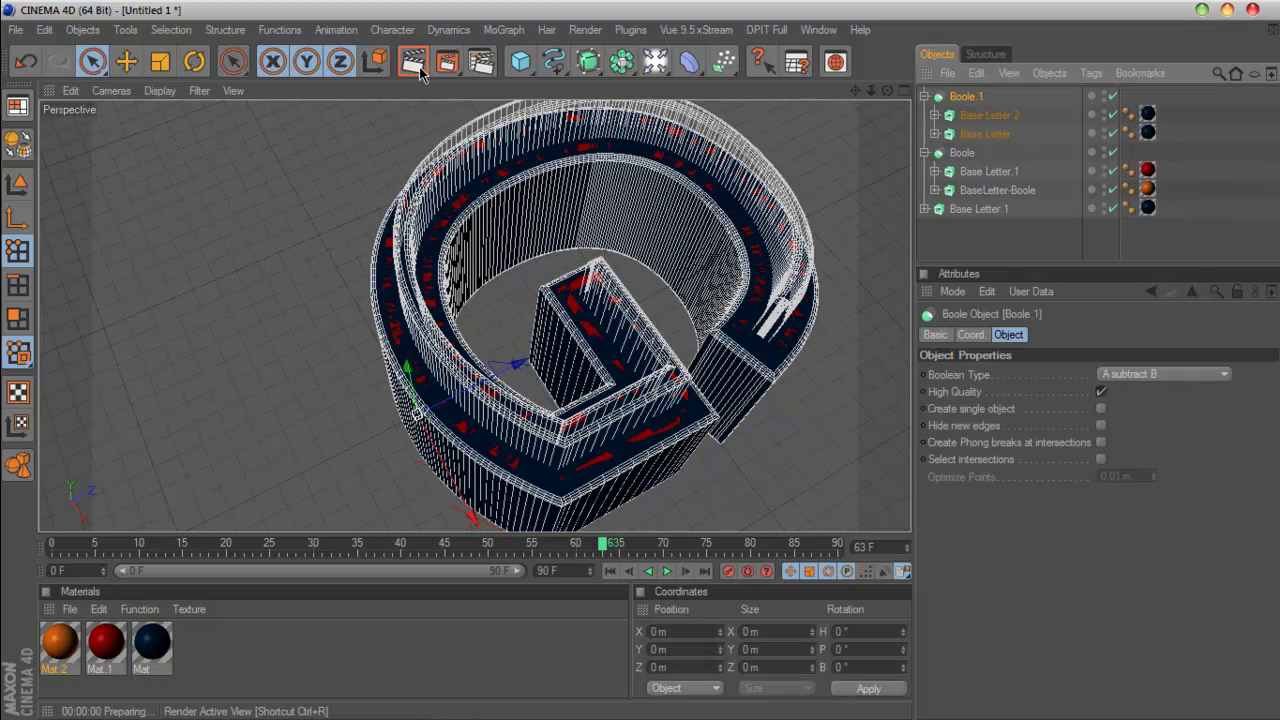
{"action": "left_click", "coordinate": [988, 117]}
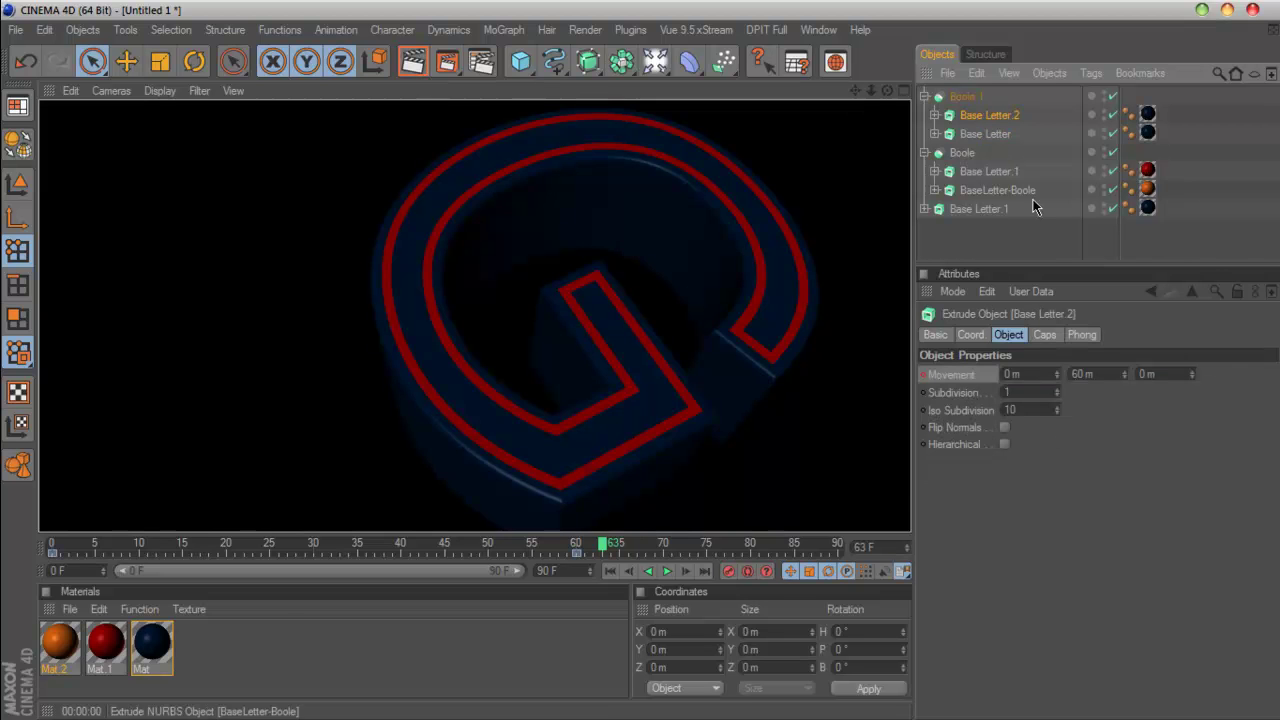
Step: Try the A without B Boolean type on Boole.1 and switch it back to A subtract B
{"action": "left_click", "coordinate": [966, 96]}
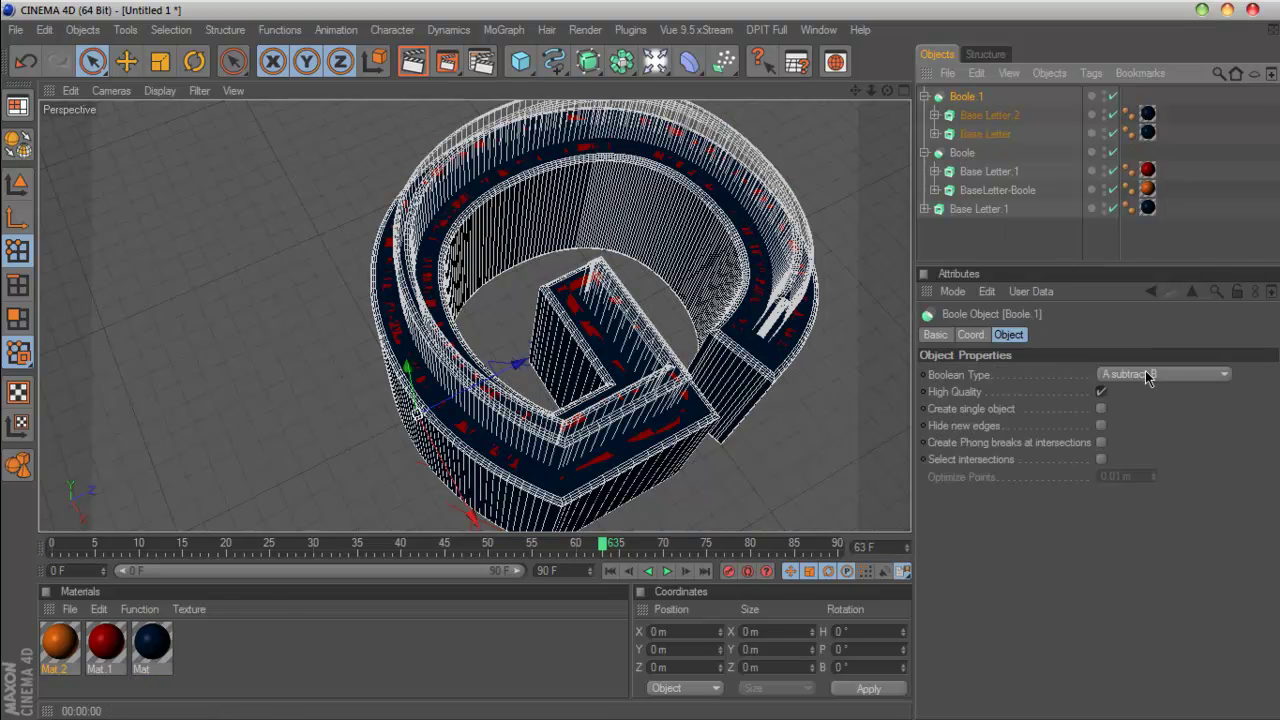
{"action": "left_click", "coordinate": [1165, 373]}
{"action": "left_click", "coordinate": [1150, 451]}
{"action": "left_click", "coordinate": [1143, 374]}
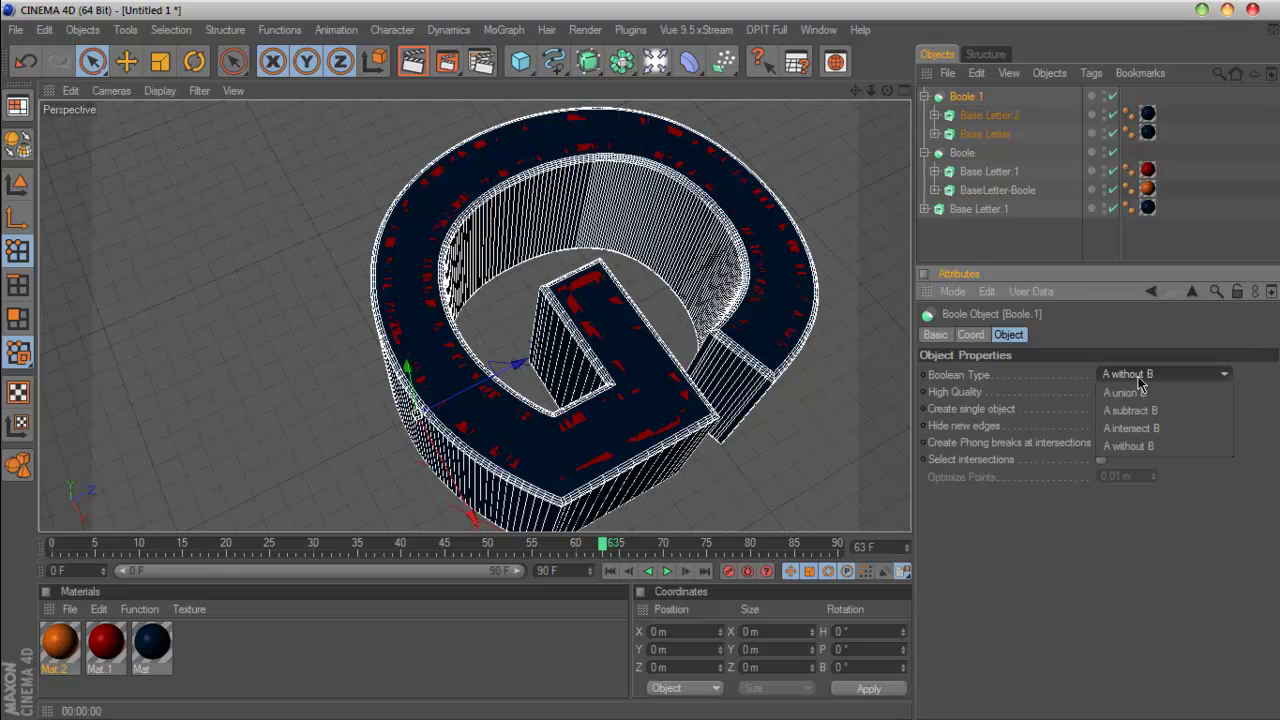
{"action": "left_click", "coordinate": [1152, 412]}
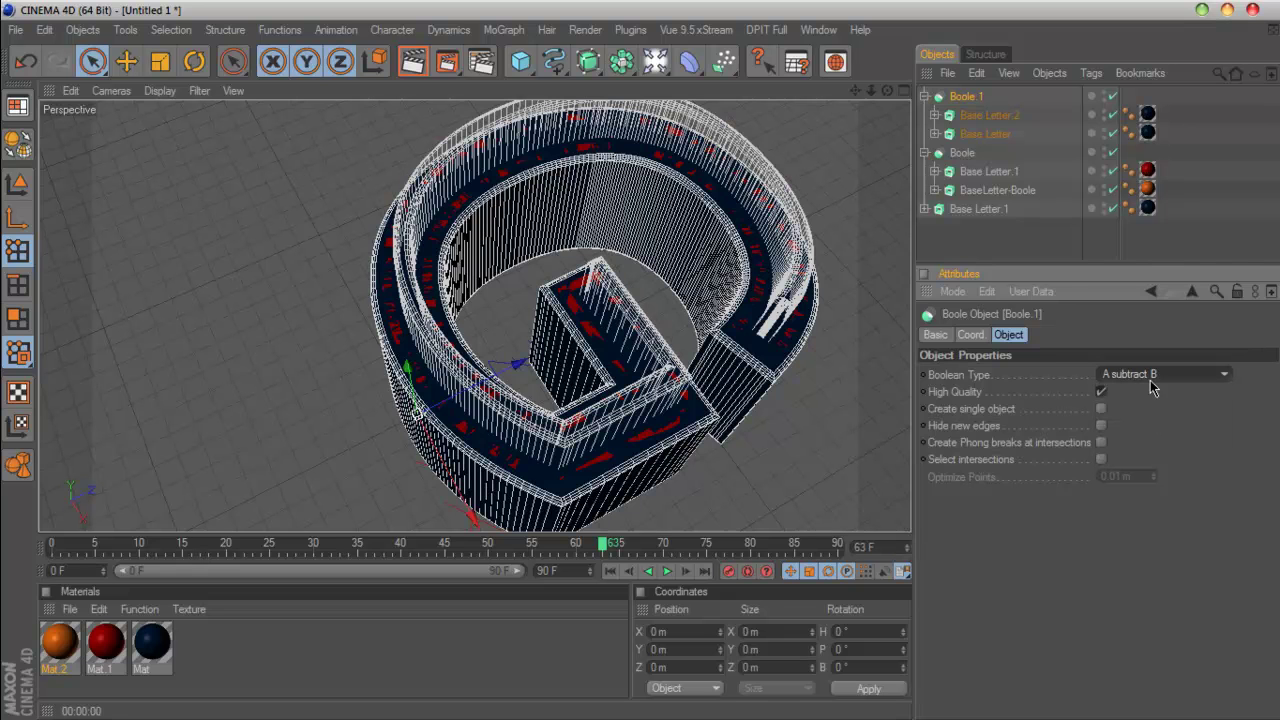
{"action": "left_click", "coordinate": [1205, 236]}
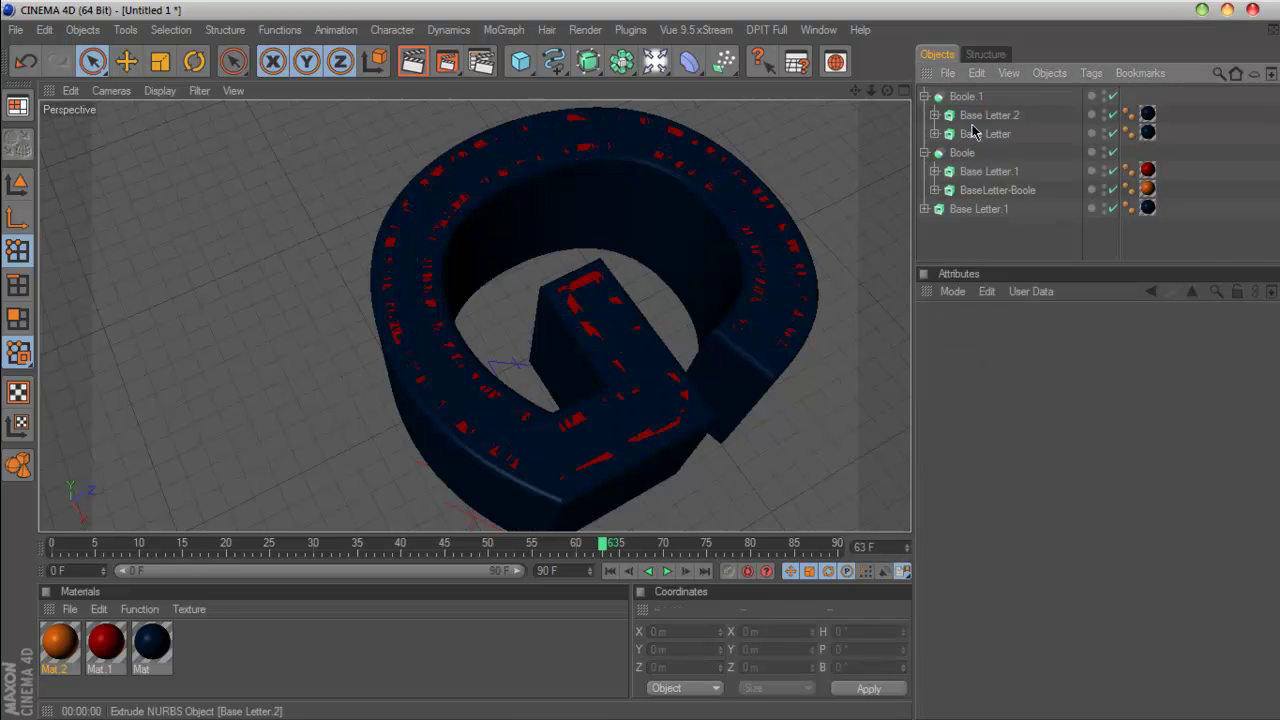
Step: Examine the narrowed Base Letter at frame 60 and inspect Boole.1 with the standalone Base Letter.1 disabled
{"action": "left_click", "coordinate": [975, 133]}
{"action": "left_click", "coordinate": [577, 544]}
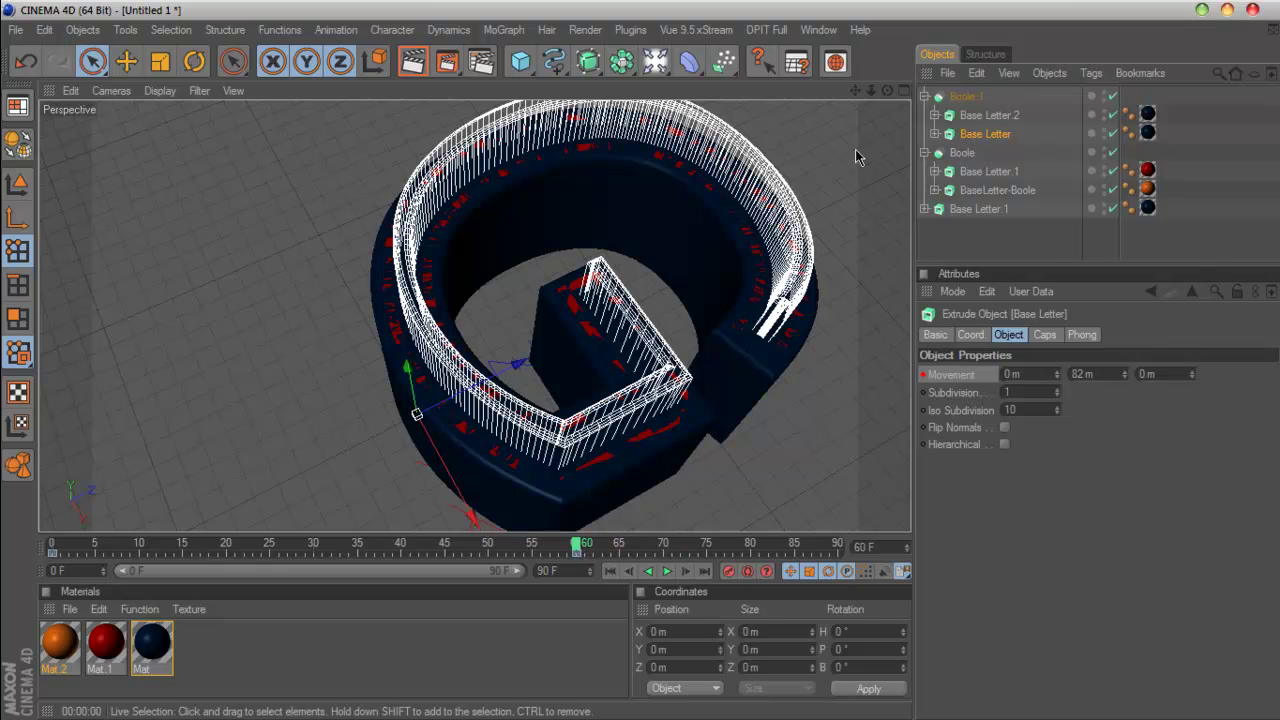
{"action": "left_click_drag", "start_coordinate": [887, 90], "coordinate": [887, 150]}
{"action": "left_click", "coordinate": [970, 255]}
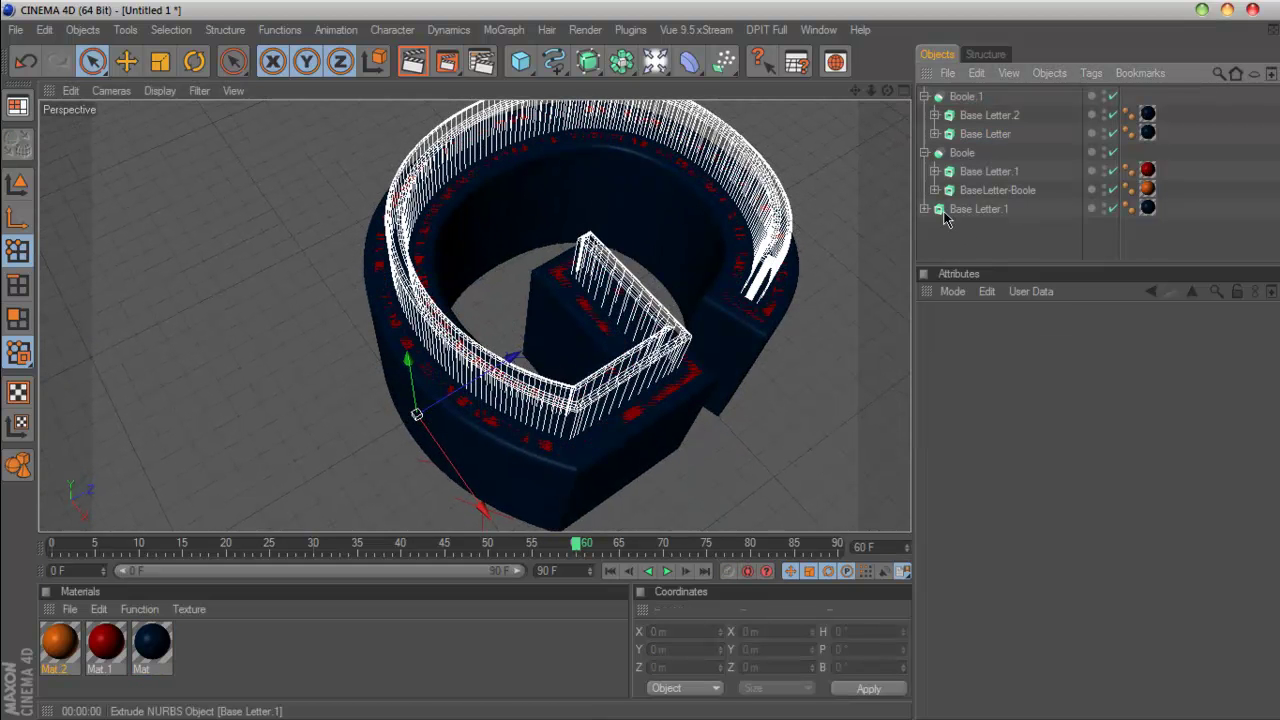
{"action": "left_click", "coordinate": [1112, 208]}
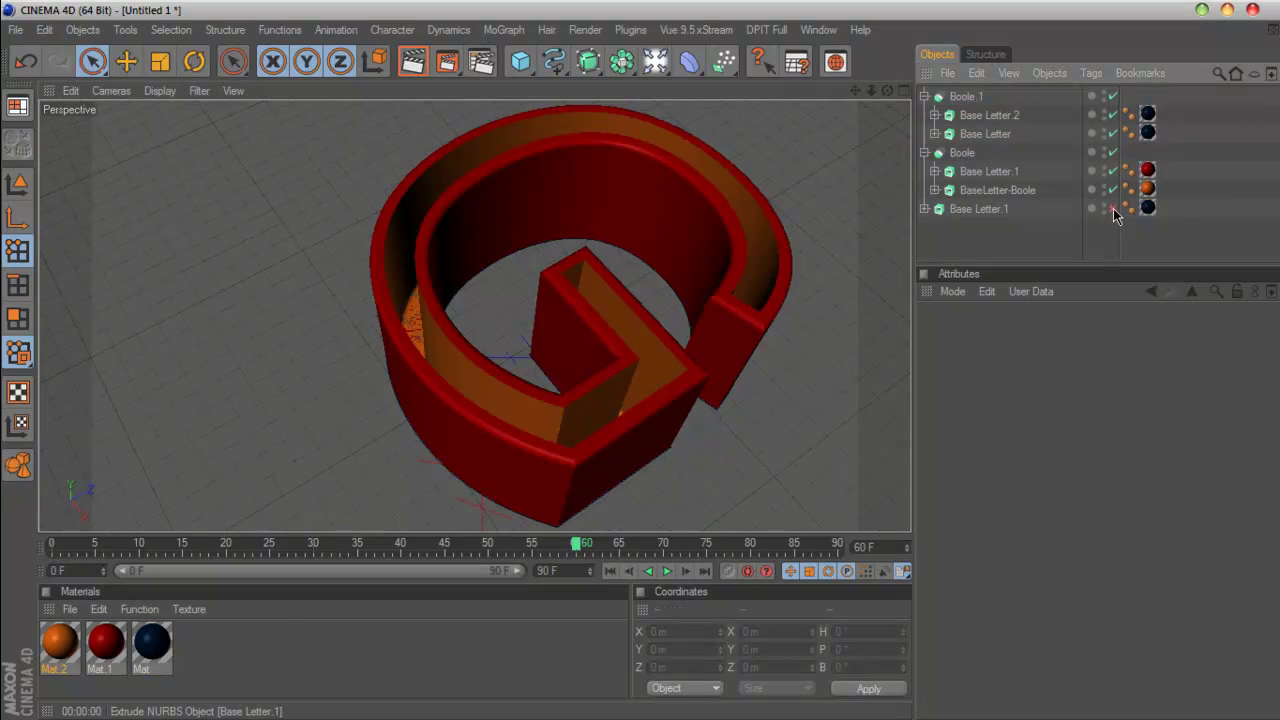
{"action": "left_click", "coordinate": [964, 96]}
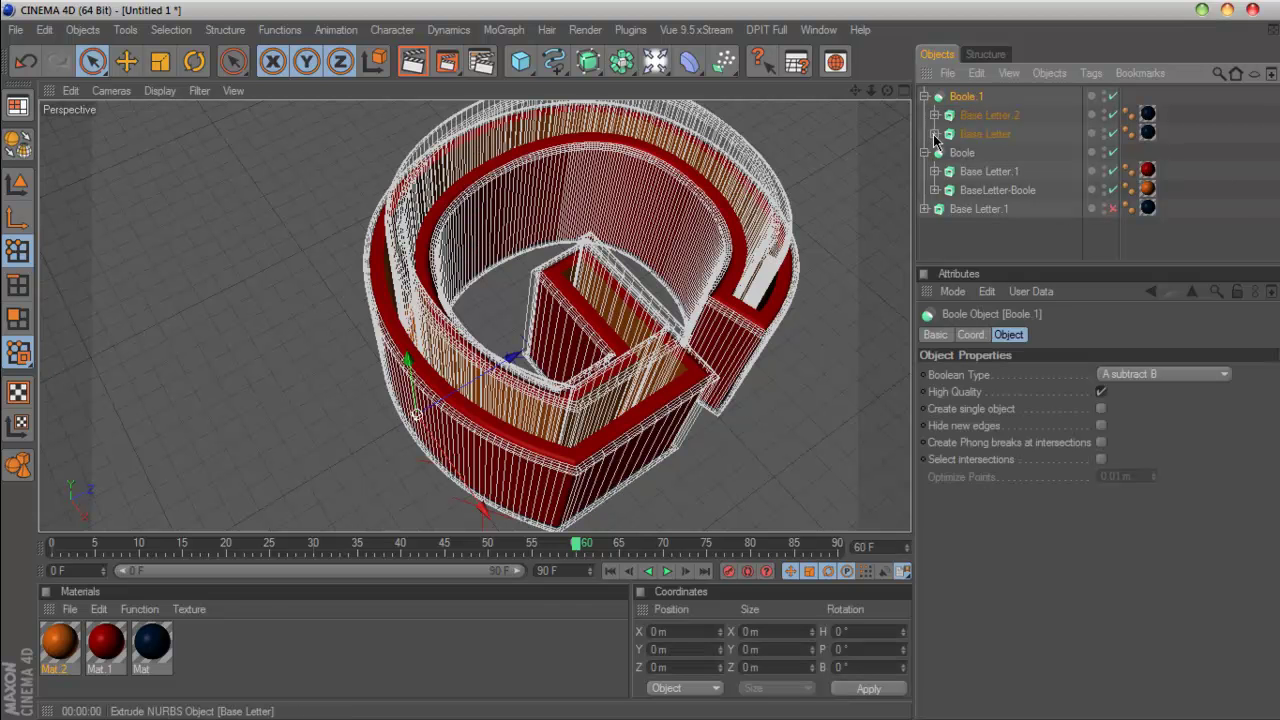
Step: Delete Boole.1 together with both its children, play the animation from the start and scrub it to frame 50
{"action": "left_click_drag", "start_coordinate": [887, 91], "coordinate": [887, 150]}
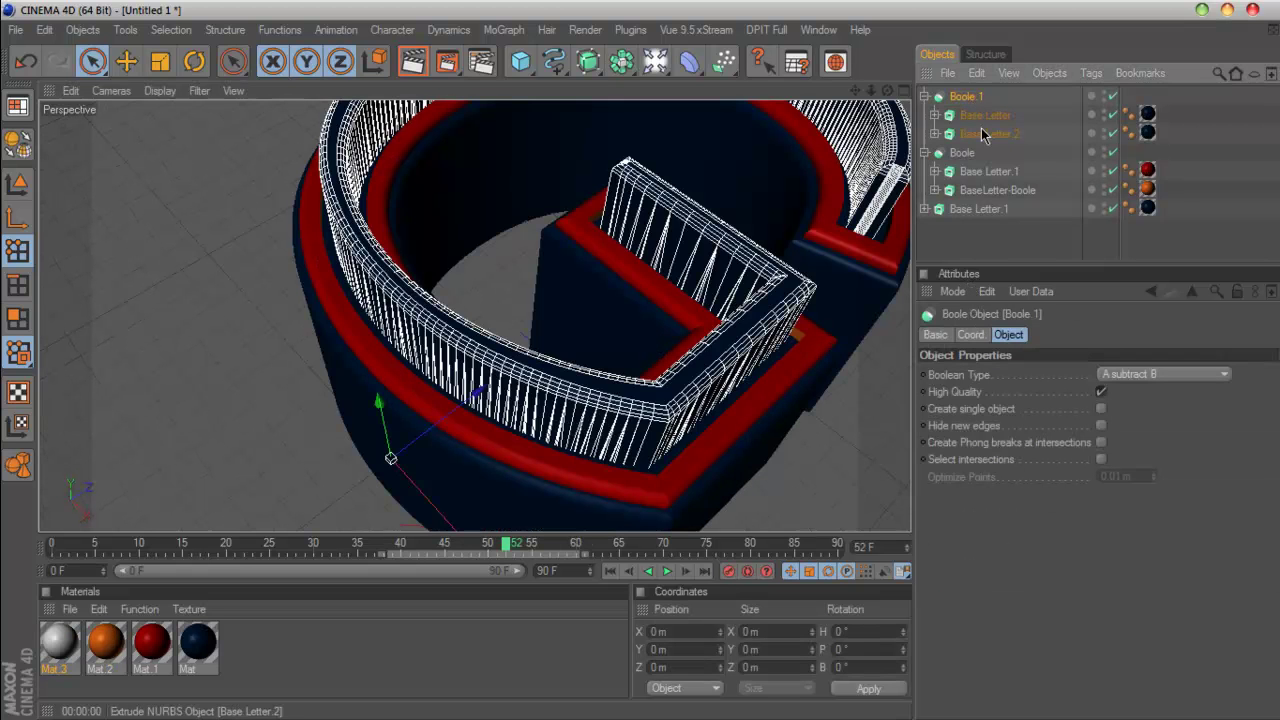
{"action": "key", "text": "Delete"}
{"action": "left_click", "coordinate": [610, 570]}
{"action": "left_click", "coordinate": [666, 571]}
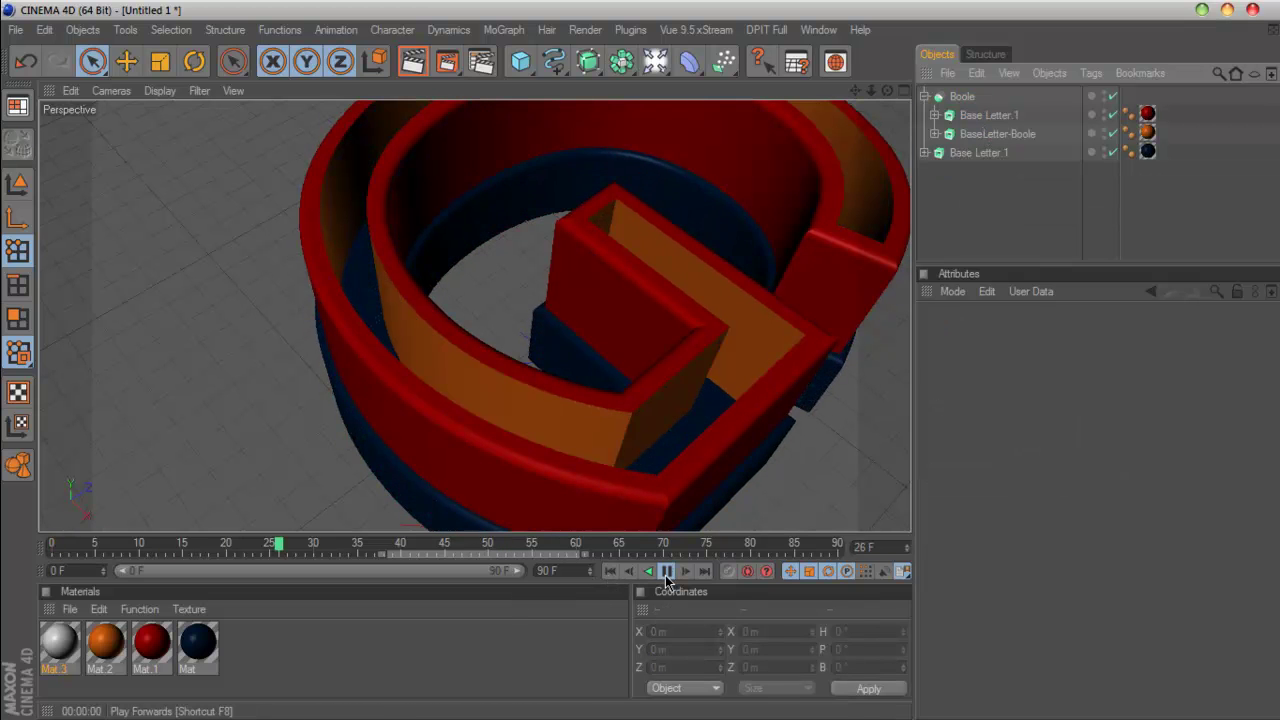
{"action": "left_click", "coordinate": [666, 571]}
{"action": "mouse_move", "coordinate": [506, 546]}
{"action": "left_mouse_down"}
{"action": "mouse_move", "coordinate": [277, 553]}
{"action": "mouse_move", "coordinate": [453, 548]}
{"action": "left_mouse_up"}
{"action": "left_click_drag", "start_coordinate": [361, 540], "coordinate": [488, 543]}
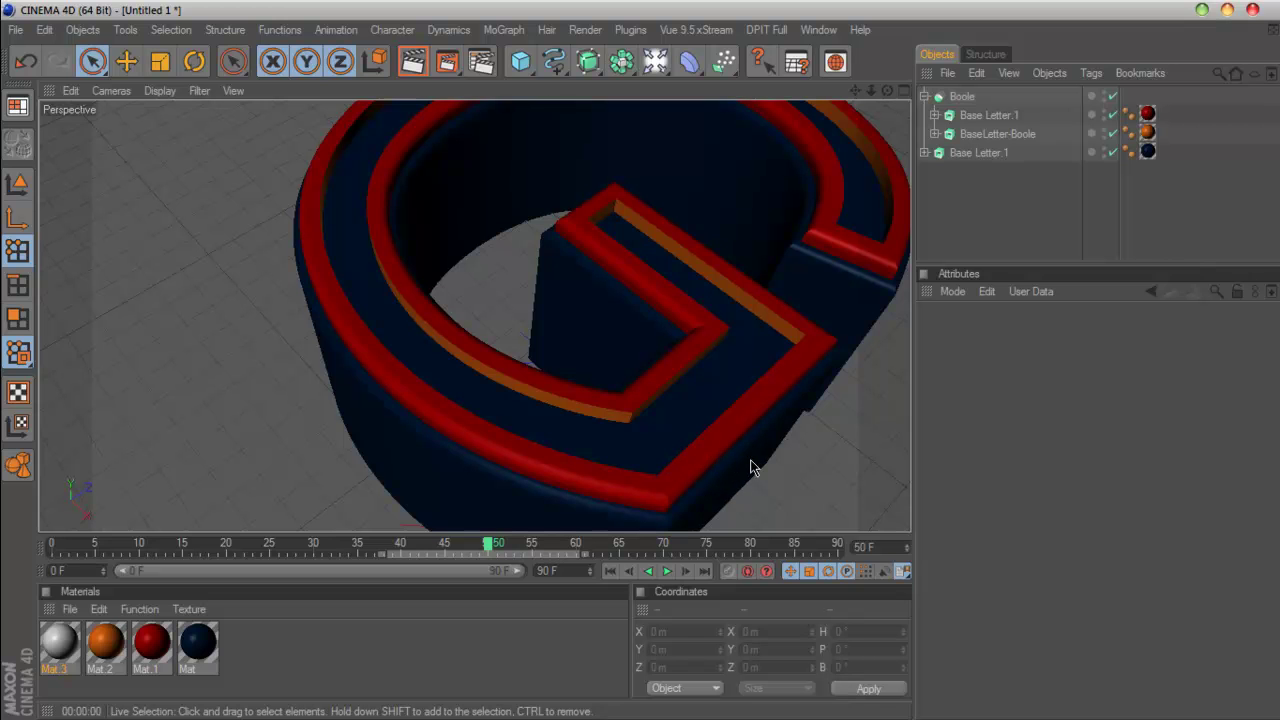
Step: Duplicate the standalone Base Letter.1 and place the original, renamed Small, first in the object hierarchy
{"action": "left_click", "coordinate": [980, 155]}
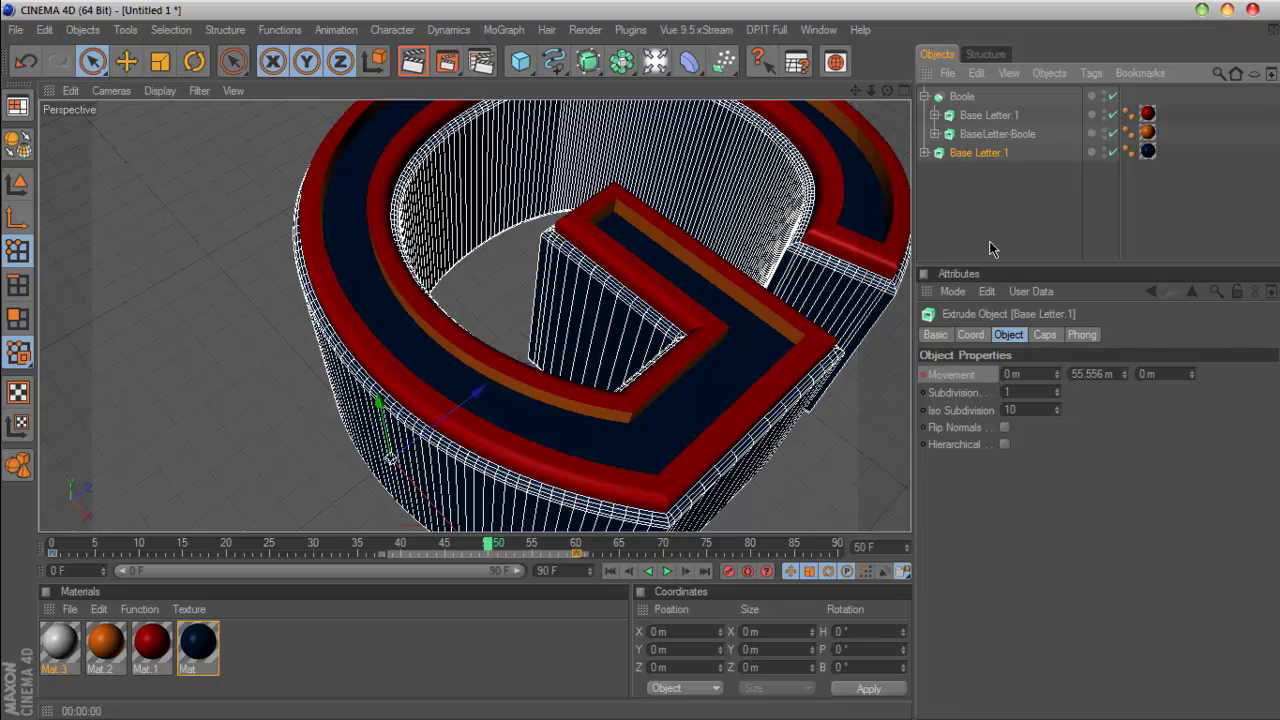
{"action": "left_click_drag", "start_coordinate": [988, 157], "coordinate": [987, 201], "text": "ctrl"}
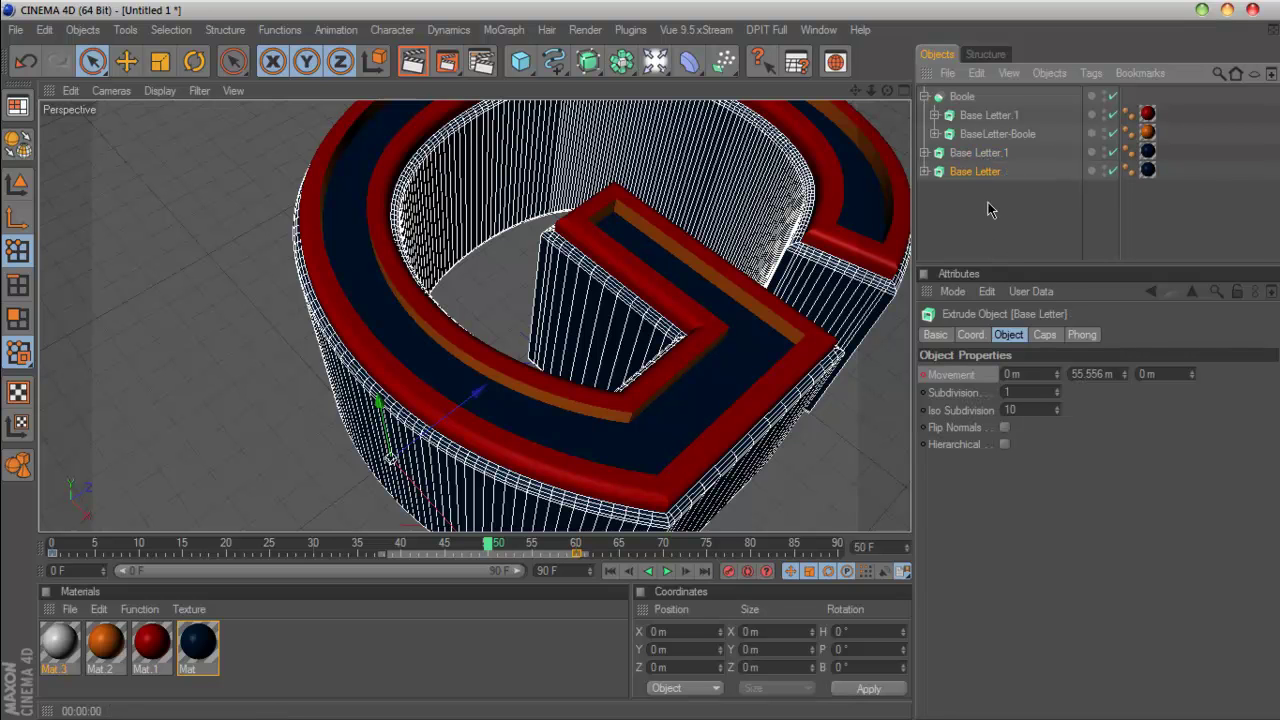
{"action": "double_click", "coordinate": [988, 154]}
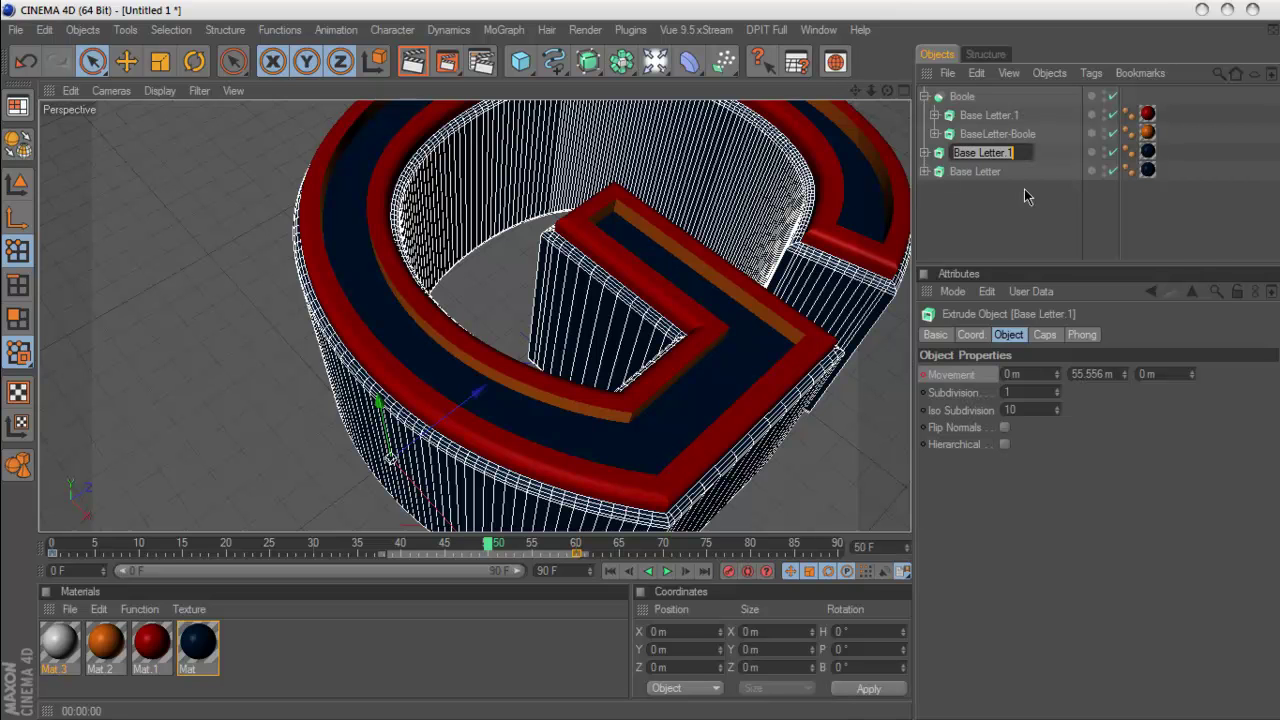
{"action": "type", "text": "Small"}
{"action": "key", "text": "Return"}
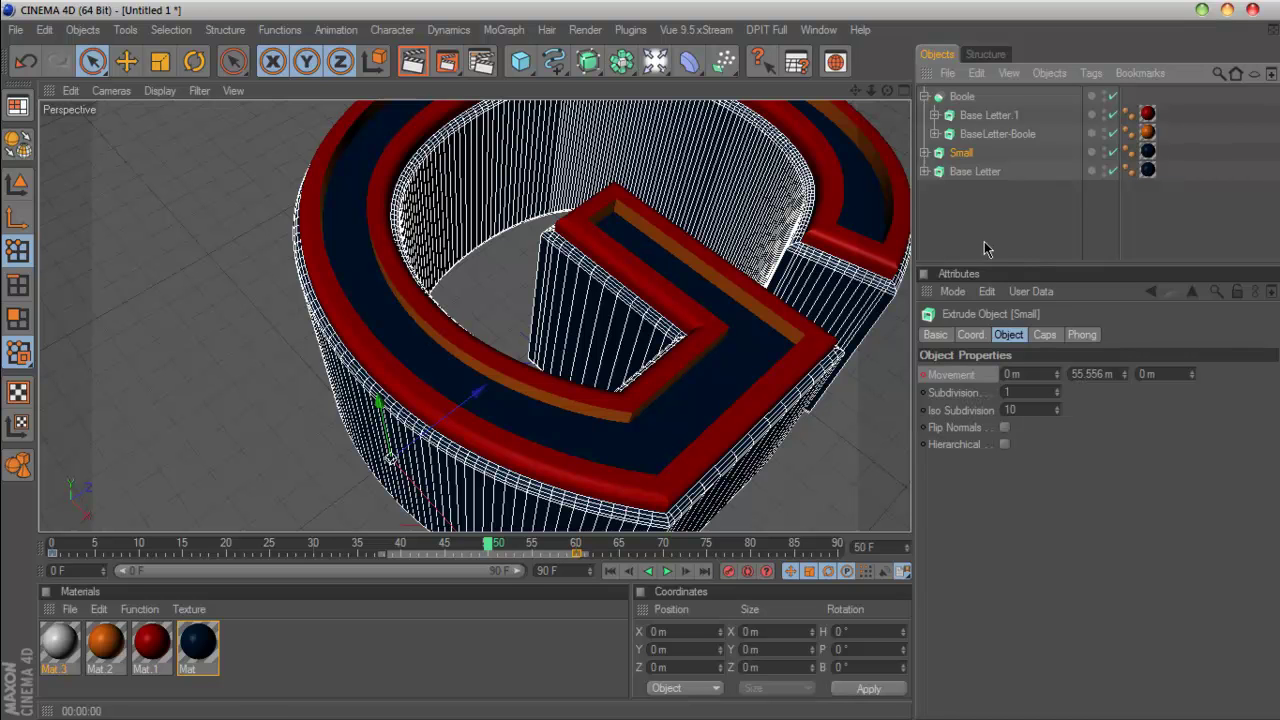
{"action": "left_click_drag", "start_coordinate": [962, 157], "coordinate": [966, 92]}
{"action": "left_click", "coordinate": [924, 115]}
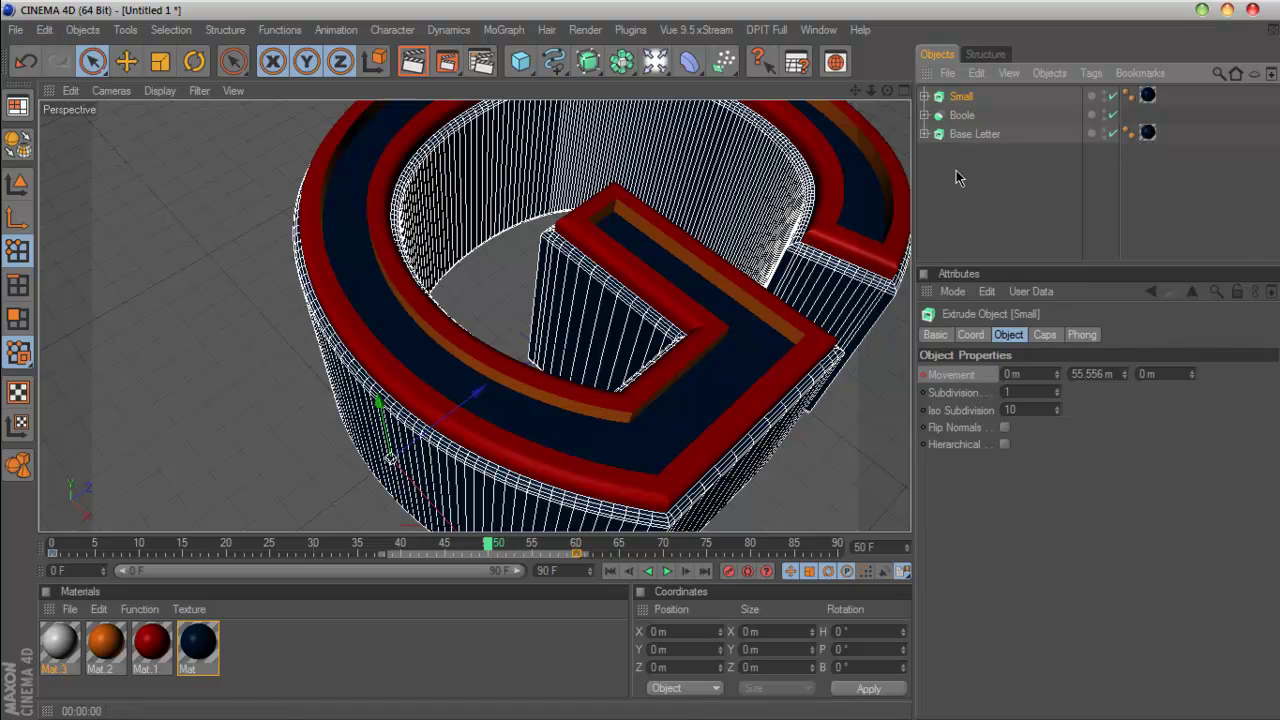
Step: Activate the Create Outline tool for the spline inside Small
{"action": "left_click", "coordinate": [924, 96]}
{"action": "left_click", "coordinate": [970, 116]}
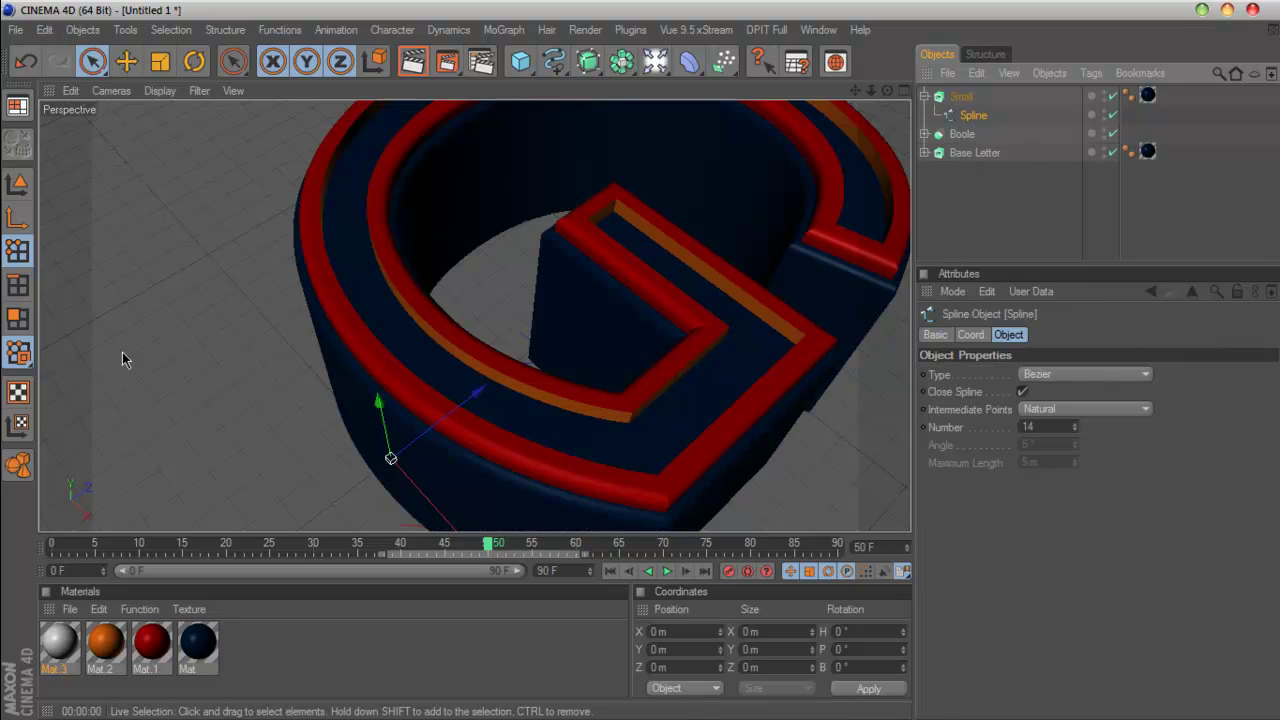
{"action": "key", "text": "v"}
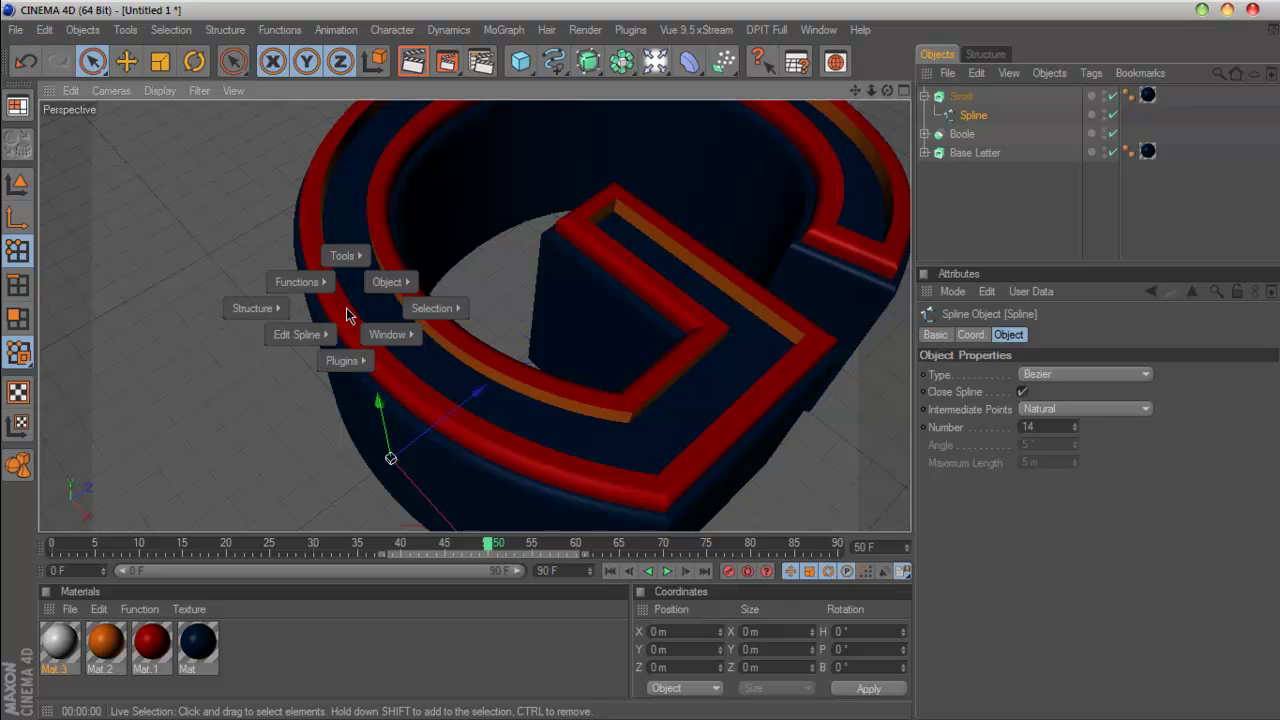
{"action": "mouse_move", "coordinate": [298, 334]}
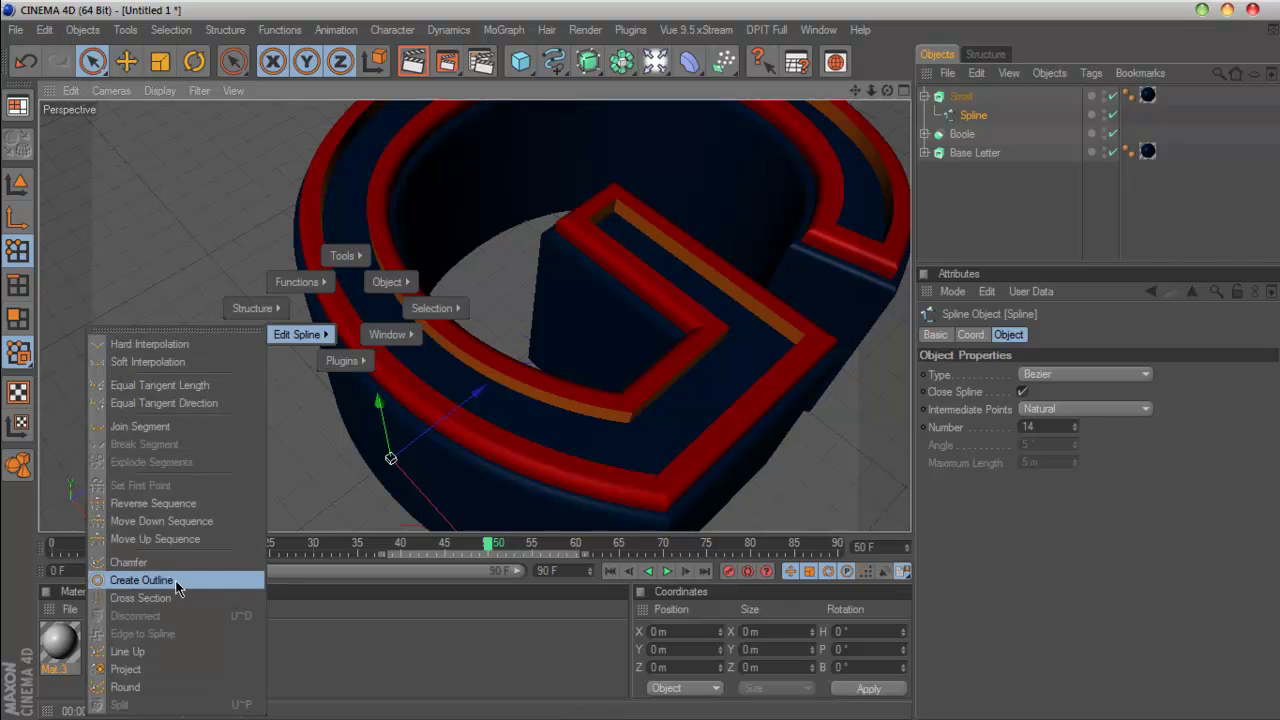
{"action": "left_click", "coordinate": [141, 580]}
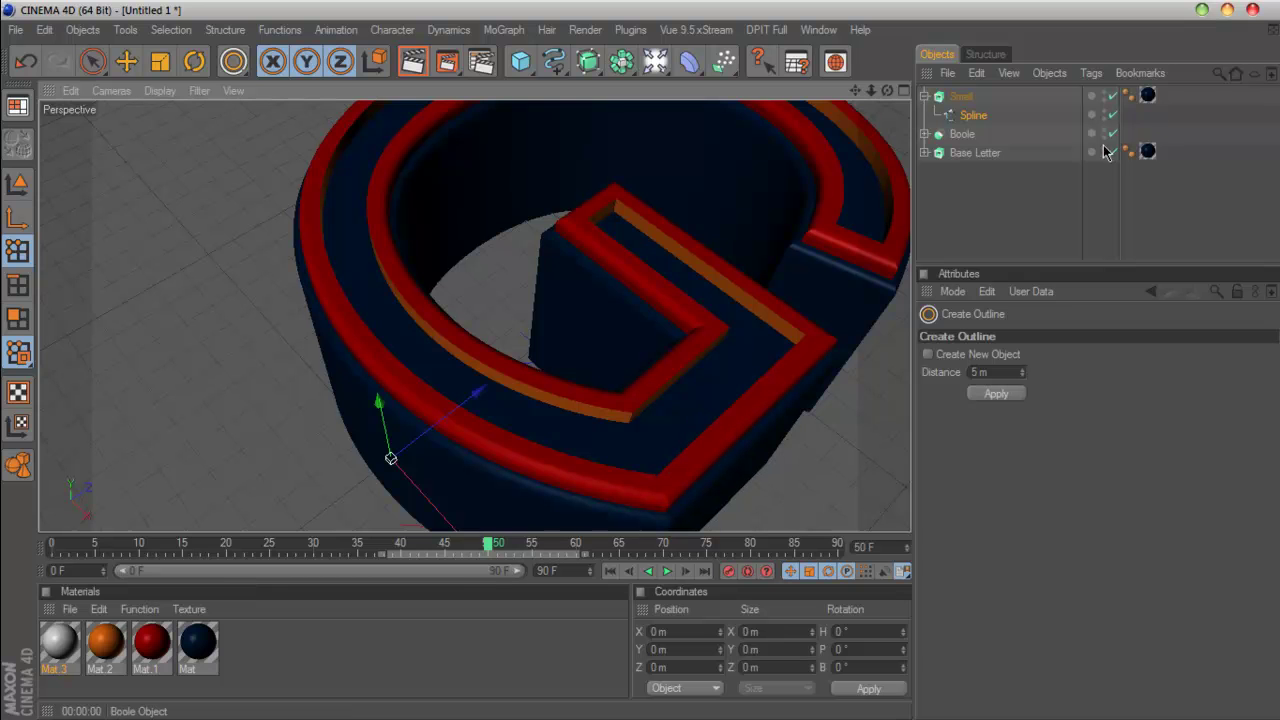
Step: Disable the Boole, Base Letter and all their children plus the Small extrusion, leaving only Small's spline enabled
{"action": "left_click_drag", "start_coordinate": [1112, 134], "coordinate": [1112, 152]}
{"action": "left_click", "coordinate": [925, 134]}
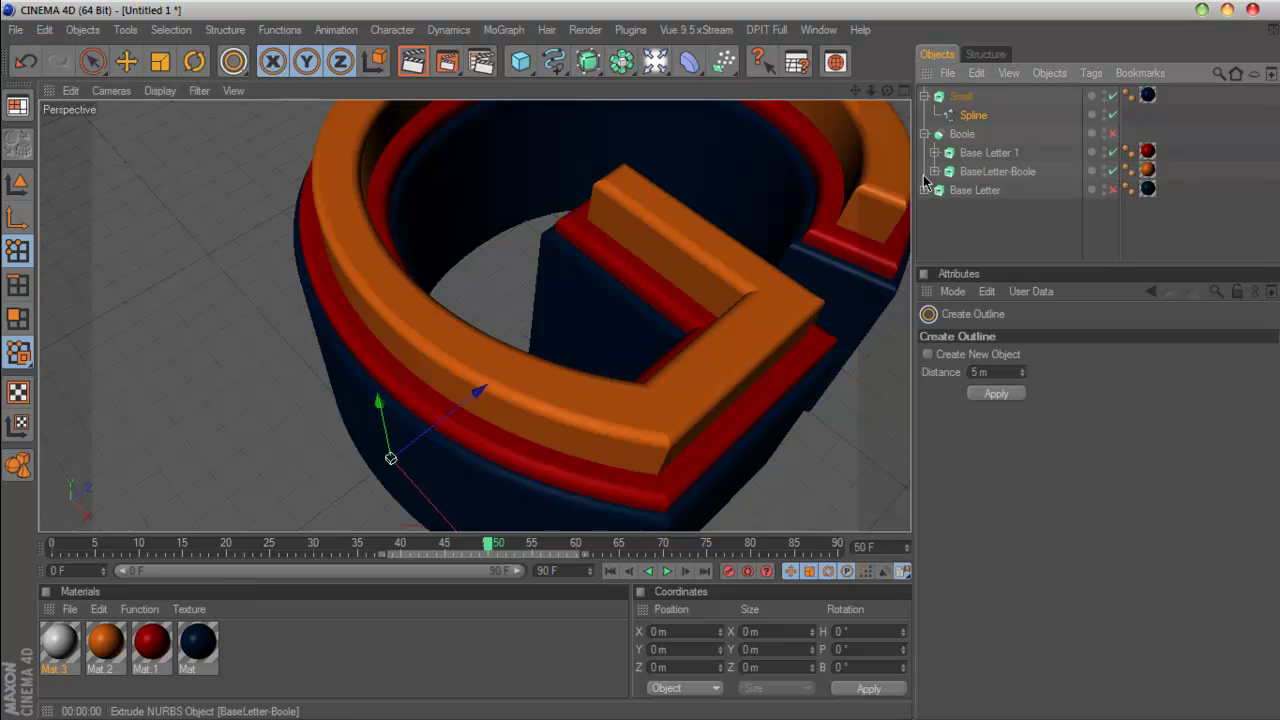
{"action": "left_click", "coordinate": [925, 190]}
{"action": "left_click", "coordinate": [935, 153]}
{"action": "left_click", "coordinate": [935, 190]}
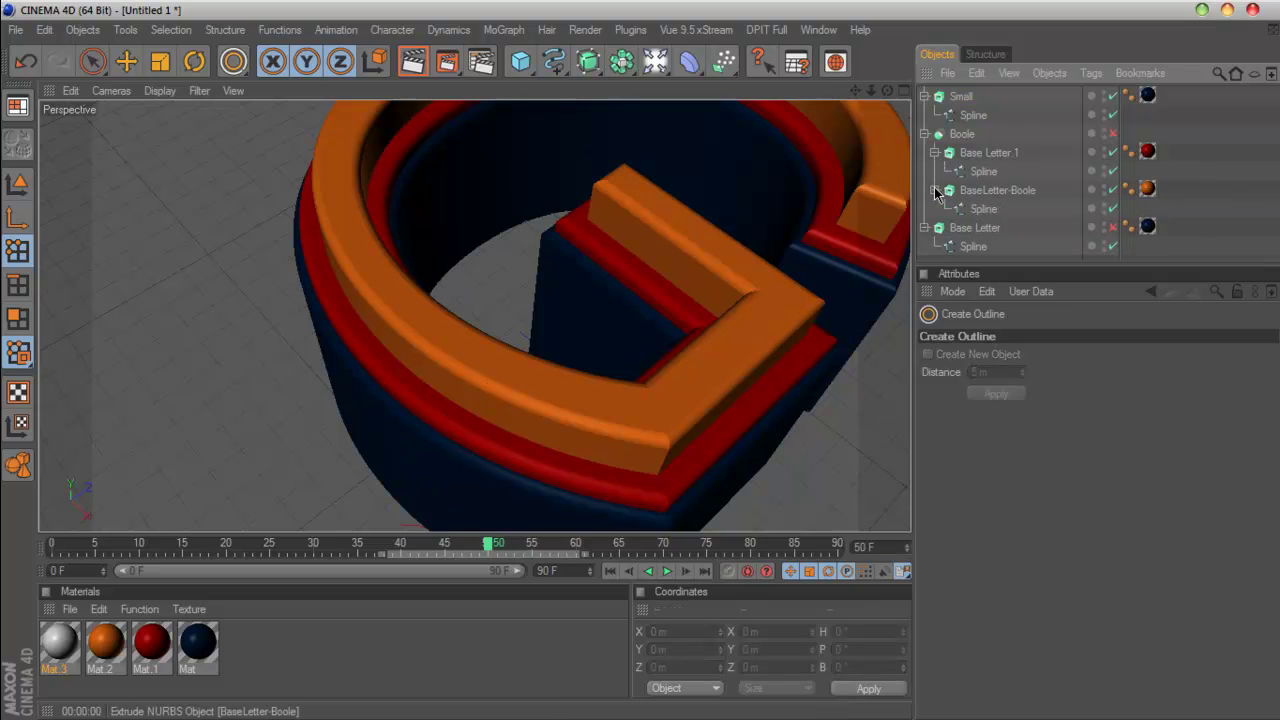
{"action": "left_click_drag", "start_coordinate": [1112, 152], "coordinate": [1121, 242]}
{"action": "left_click", "coordinate": [1112, 96]}
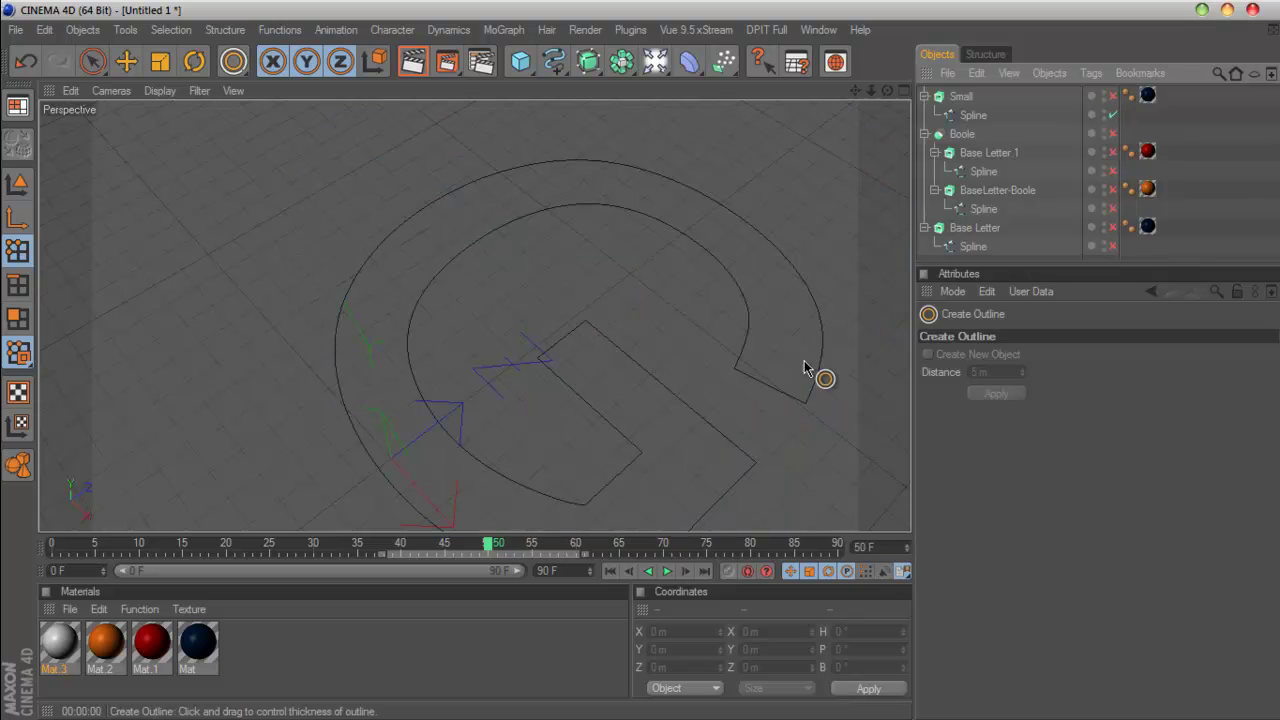
Step: In Model mode, create an inward outline of Small's spline
{"action": "left_click", "coordinate": [982, 116]}
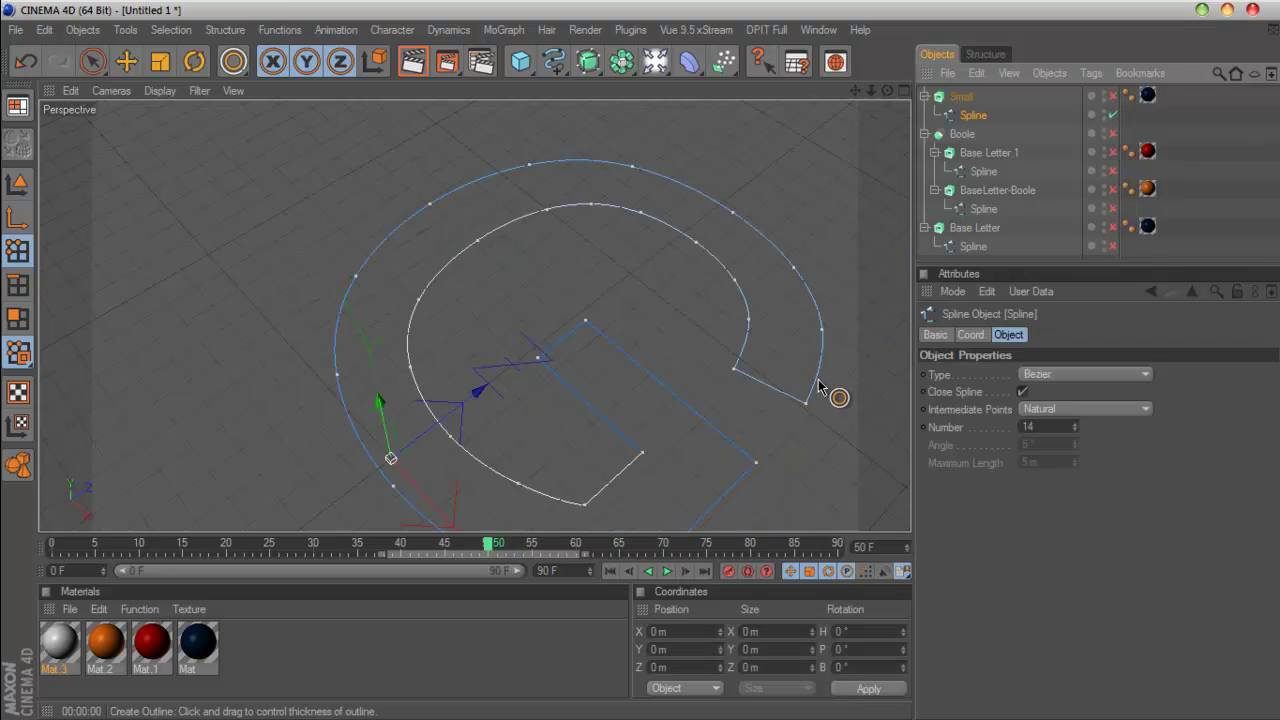
{"action": "left_click", "coordinate": [17, 183]}
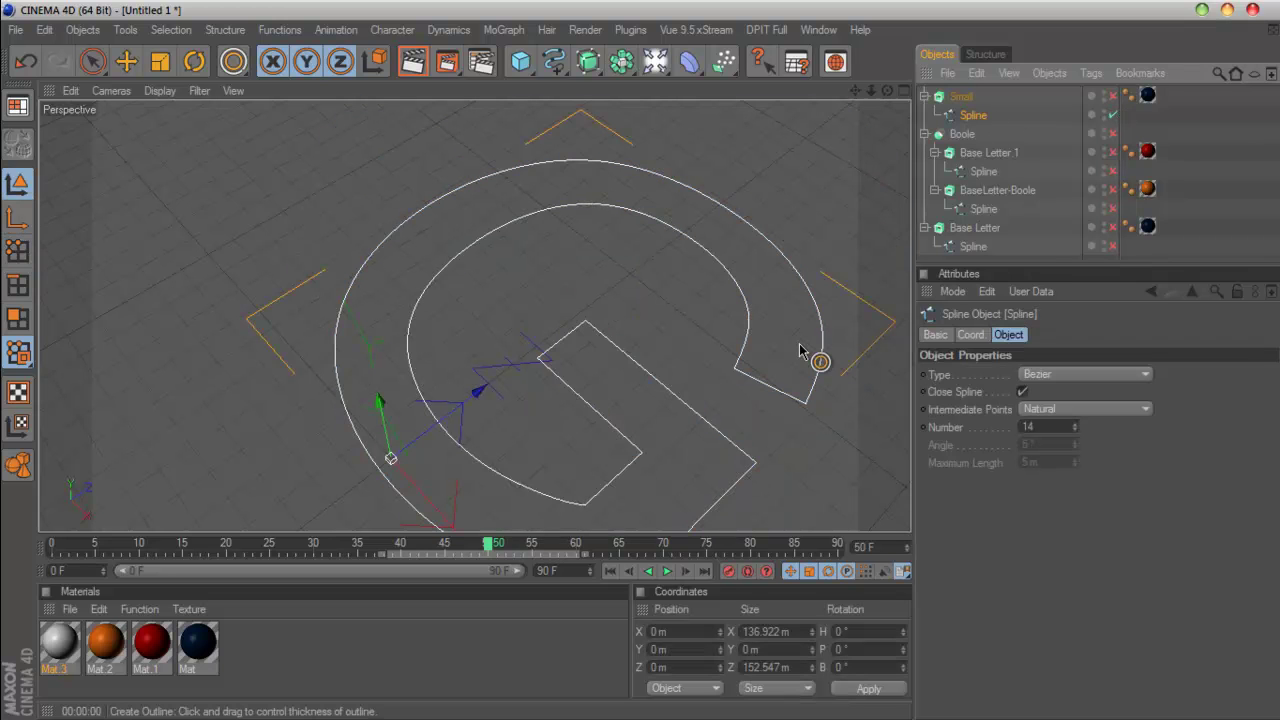
{"action": "left_click_drag", "start_coordinate": [802, 353], "coordinate": [774, 353]}
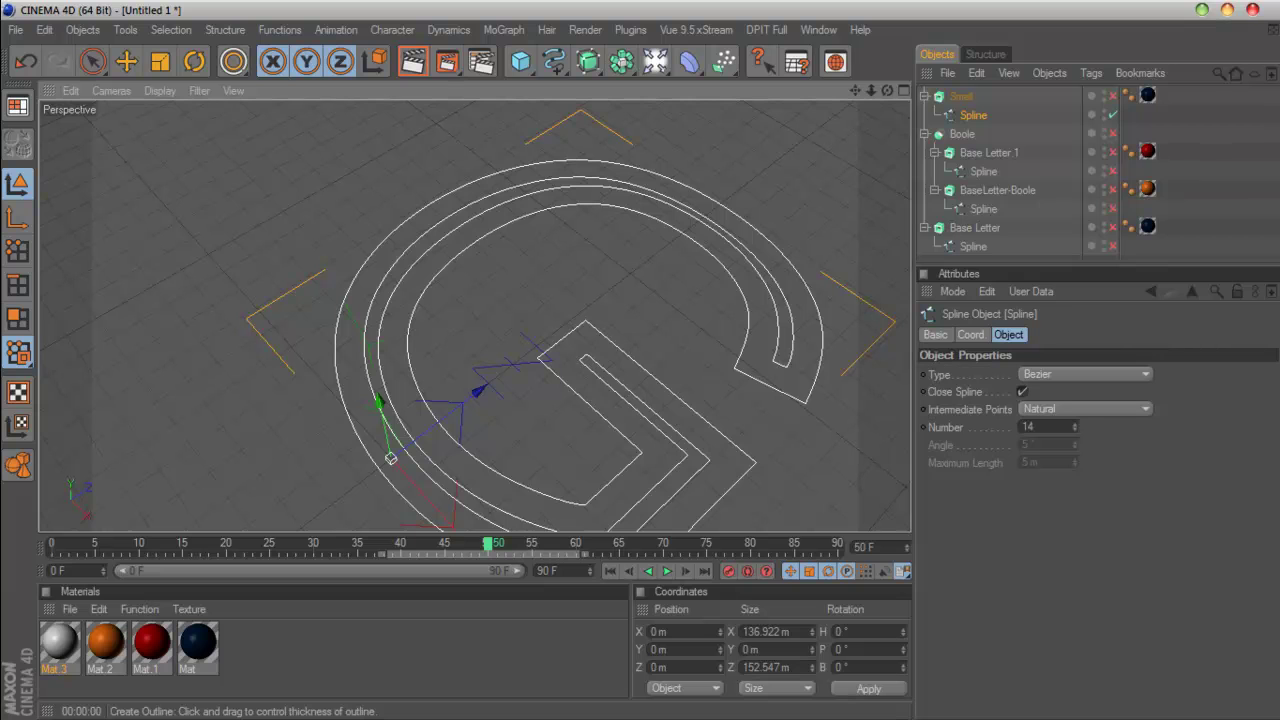
Step: Set the Intermediate Points of Small's spline to Adaptive with an Angle of 1°
{"action": "left_click", "coordinate": [1046, 412]}
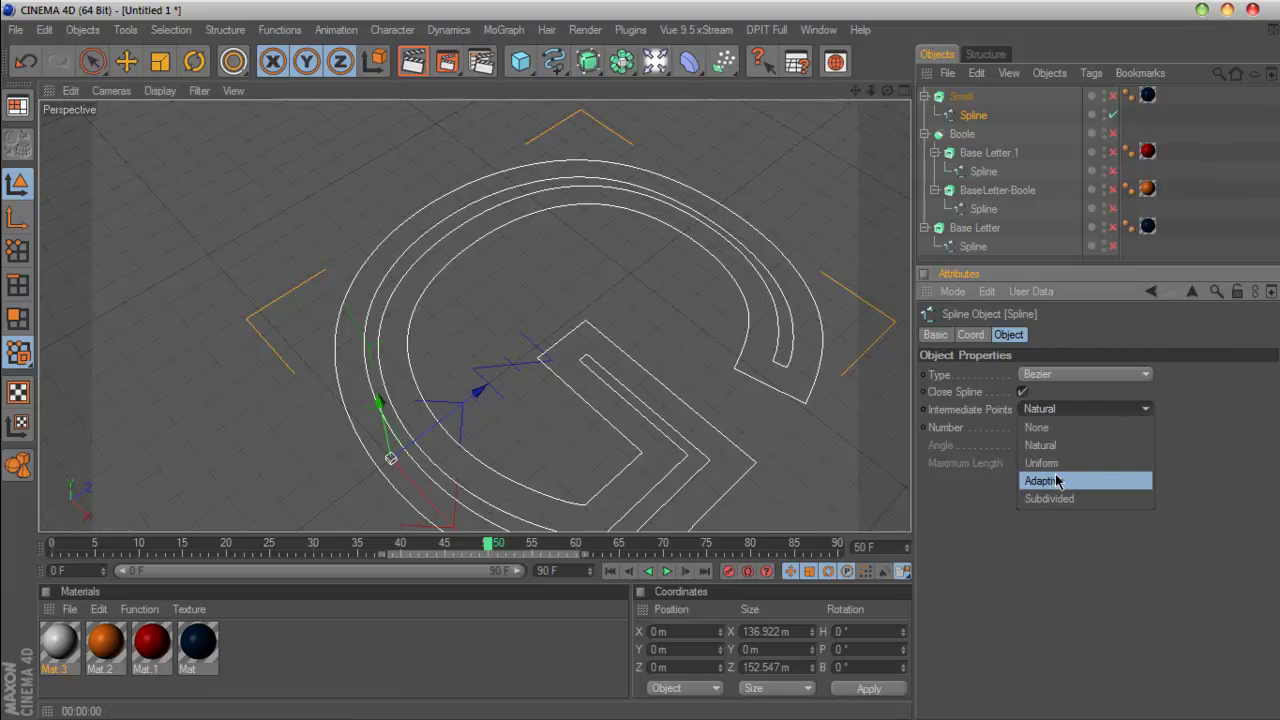
{"action": "left_click", "coordinate": [1057, 482]}
{"action": "left_click", "coordinate": [1030, 444]}
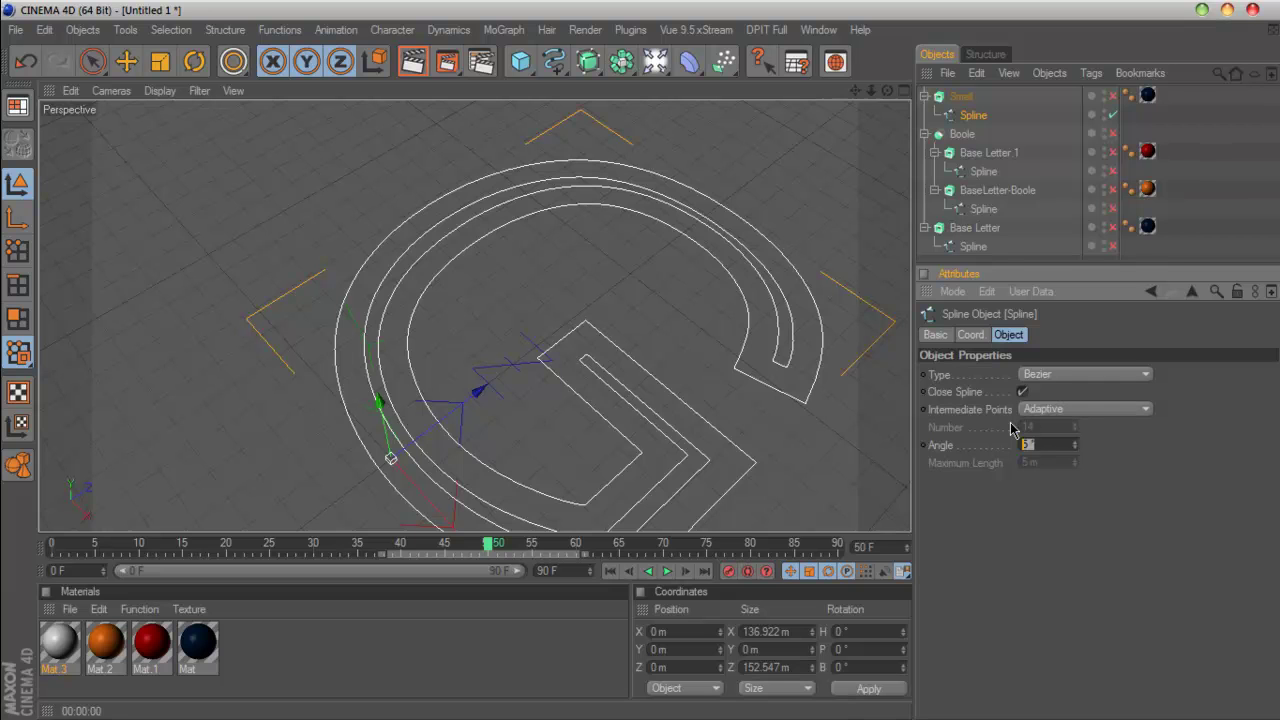
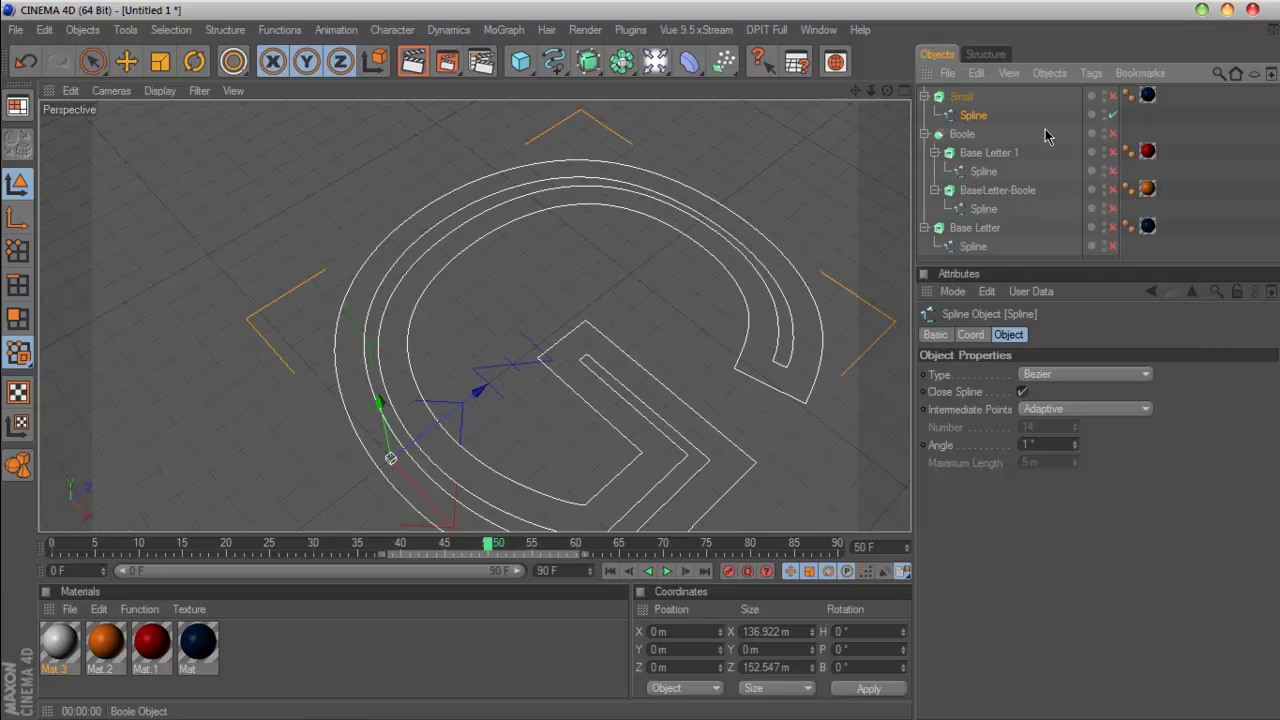
Step: Re-enable the Small extrusion and the Boole with all its children, keeping Base Letter and its spline disabled
{"action": "left_click", "coordinate": [1113, 96]}
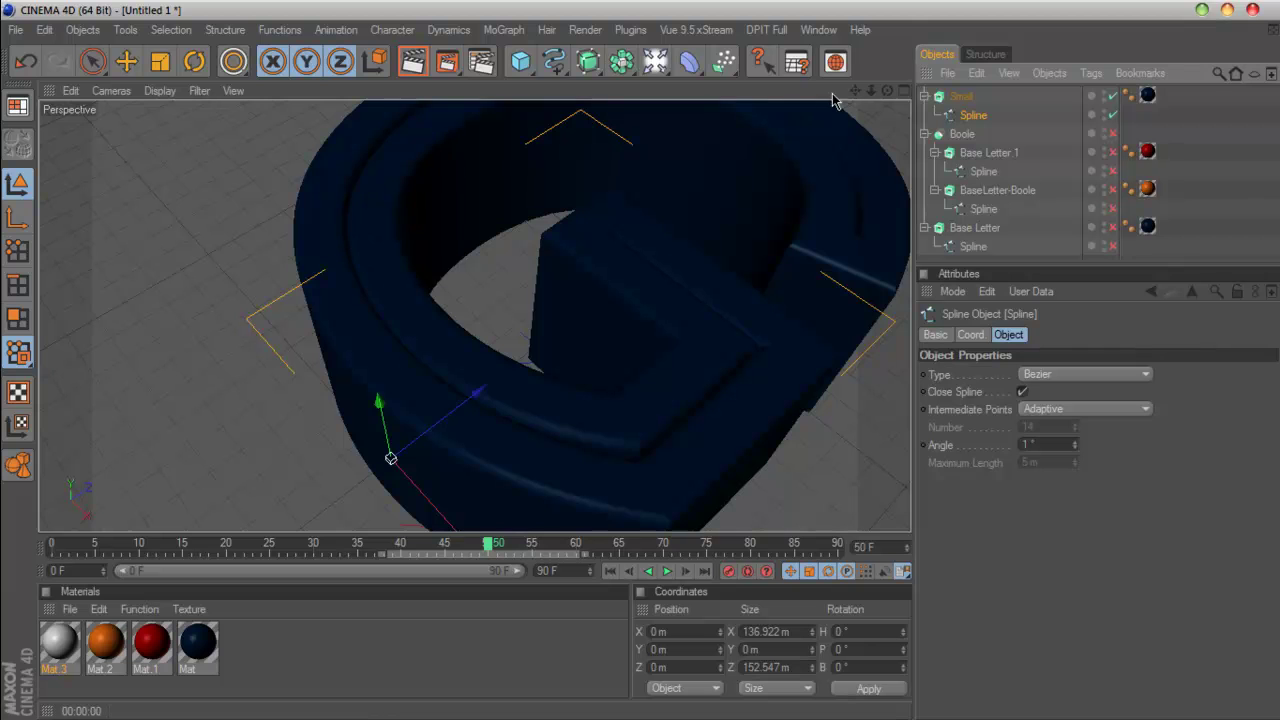
{"action": "left_click_drag", "start_coordinate": [871, 91], "coordinate": [848, 125]}
{"action": "left_click", "coordinate": [1113, 247]}
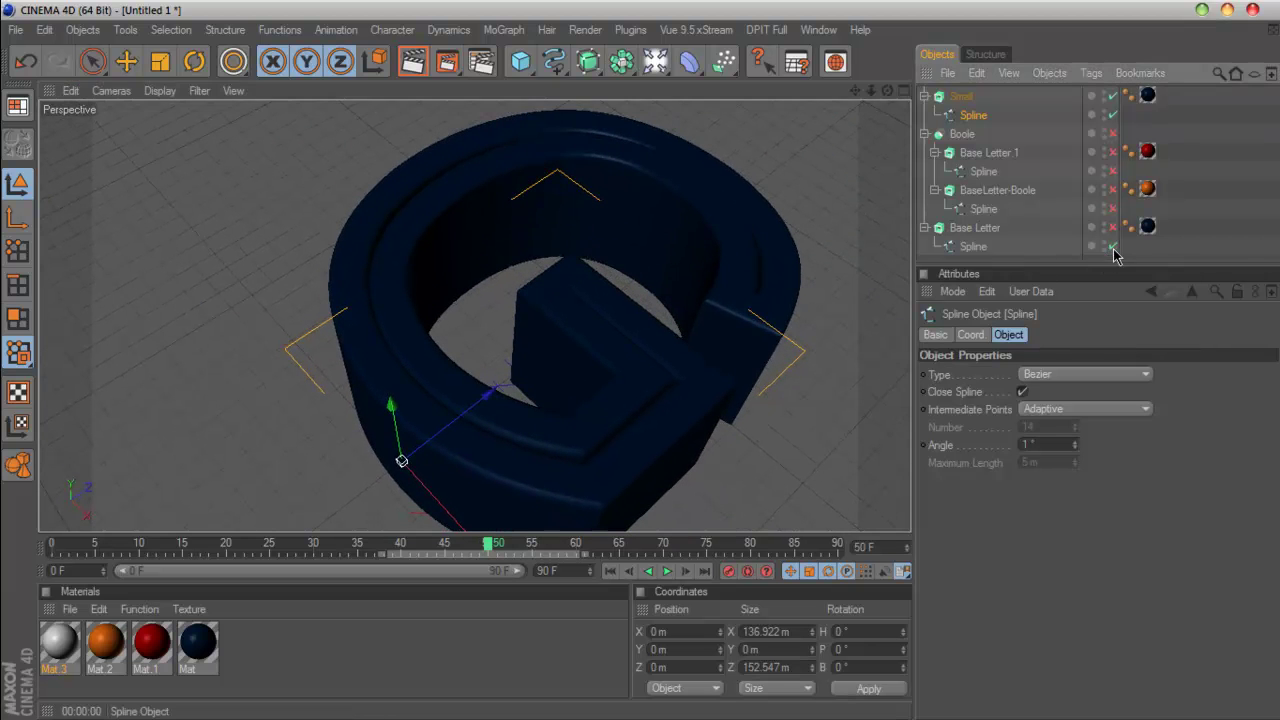
{"action": "left_click", "coordinate": [1113, 228]}
{"action": "left_click", "coordinate": [1114, 228]}
{"action": "left_click_drag", "start_coordinate": [1113, 212], "coordinate": [1121, 148]}
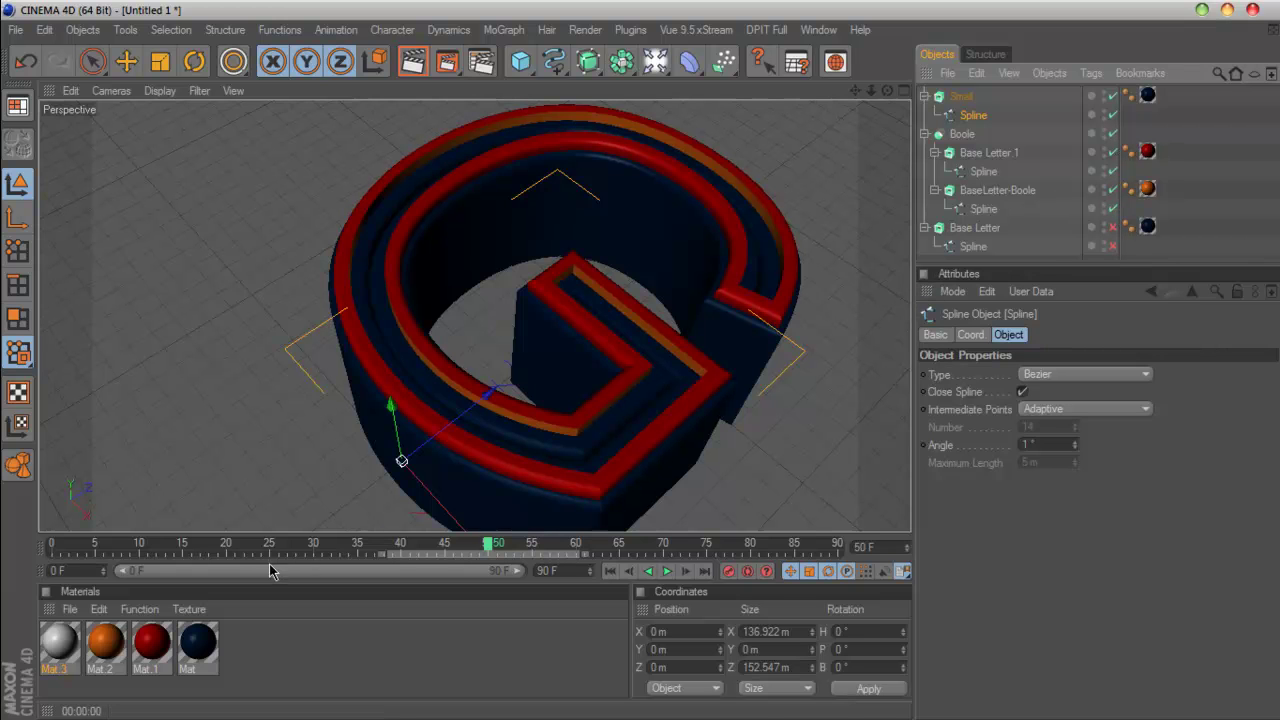
Step: Scrub the animation to frame 72 and render the active view
{"action": "left_click_drag", "start_coordinate": [464, 543], "coordinate": [694, 568]}
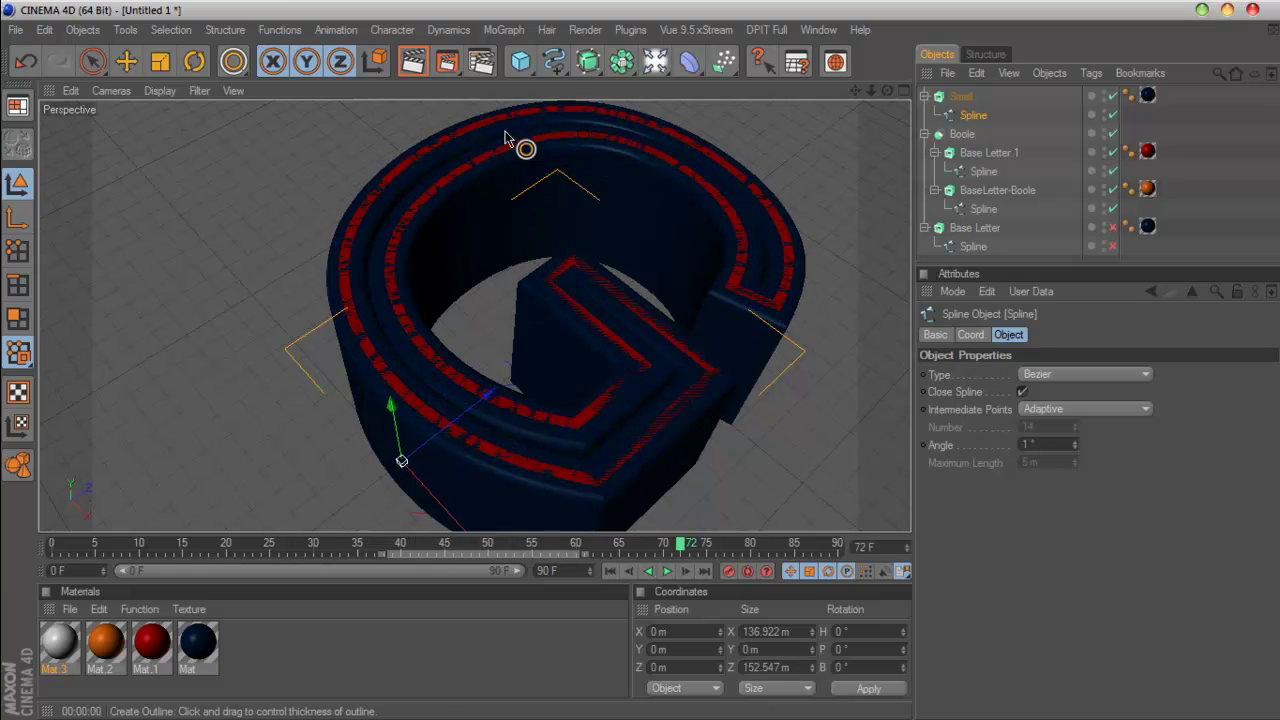
{"action": "left_click", "coordinate": [418, 72]}
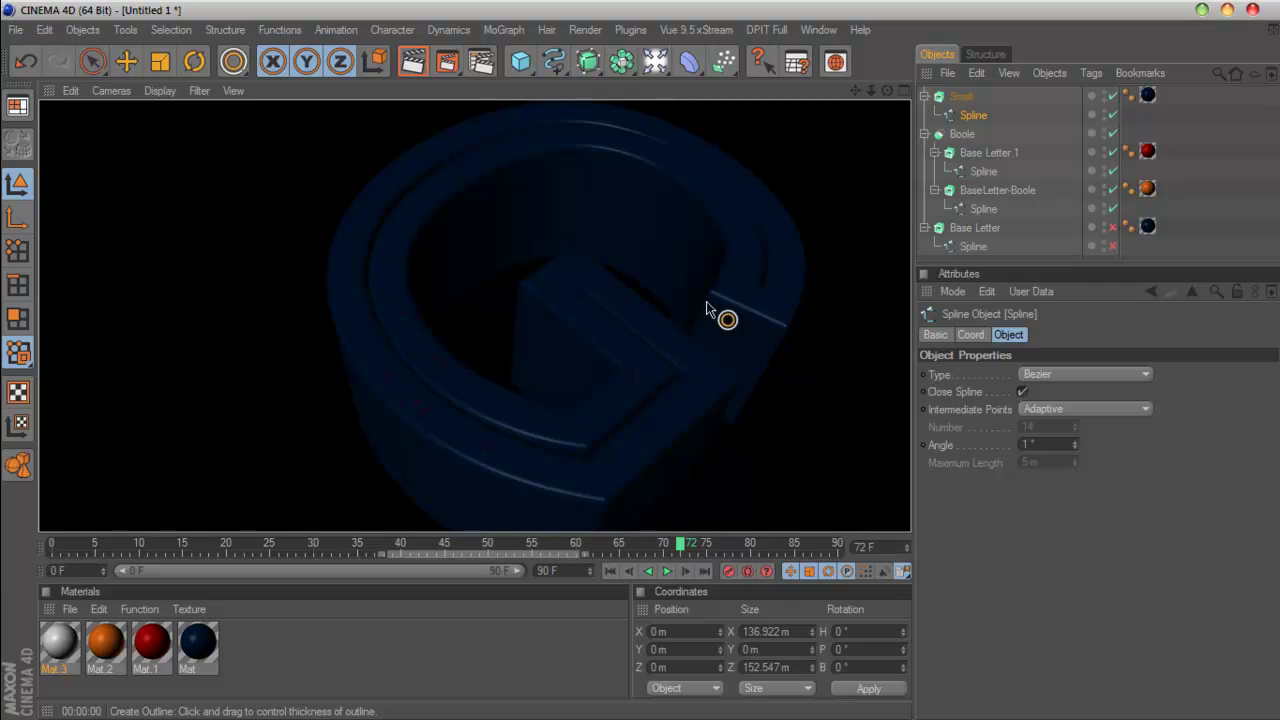
Step: Collapse the Boole and Small hierarchies and re-enable Base Letter together with its spline
{"action": "left_click", "coordinate": [925, 134]}
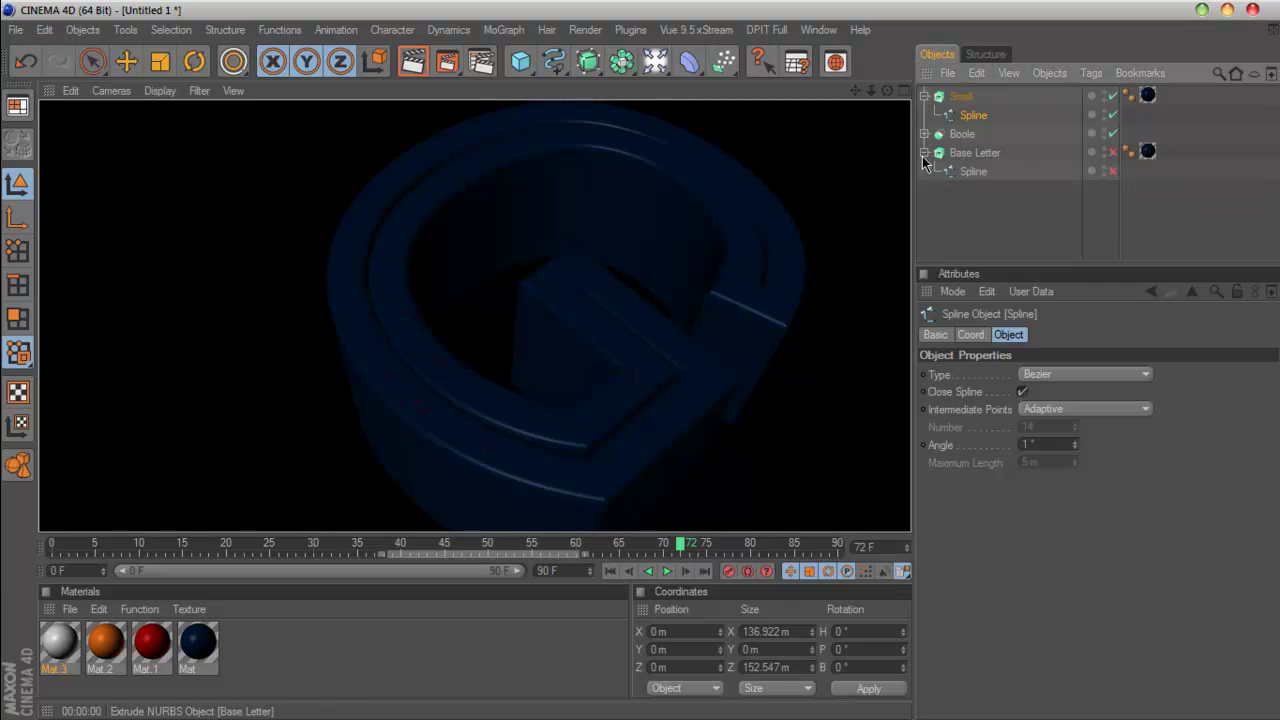
{"action": "left_click", "coordinate": [925, 153]}
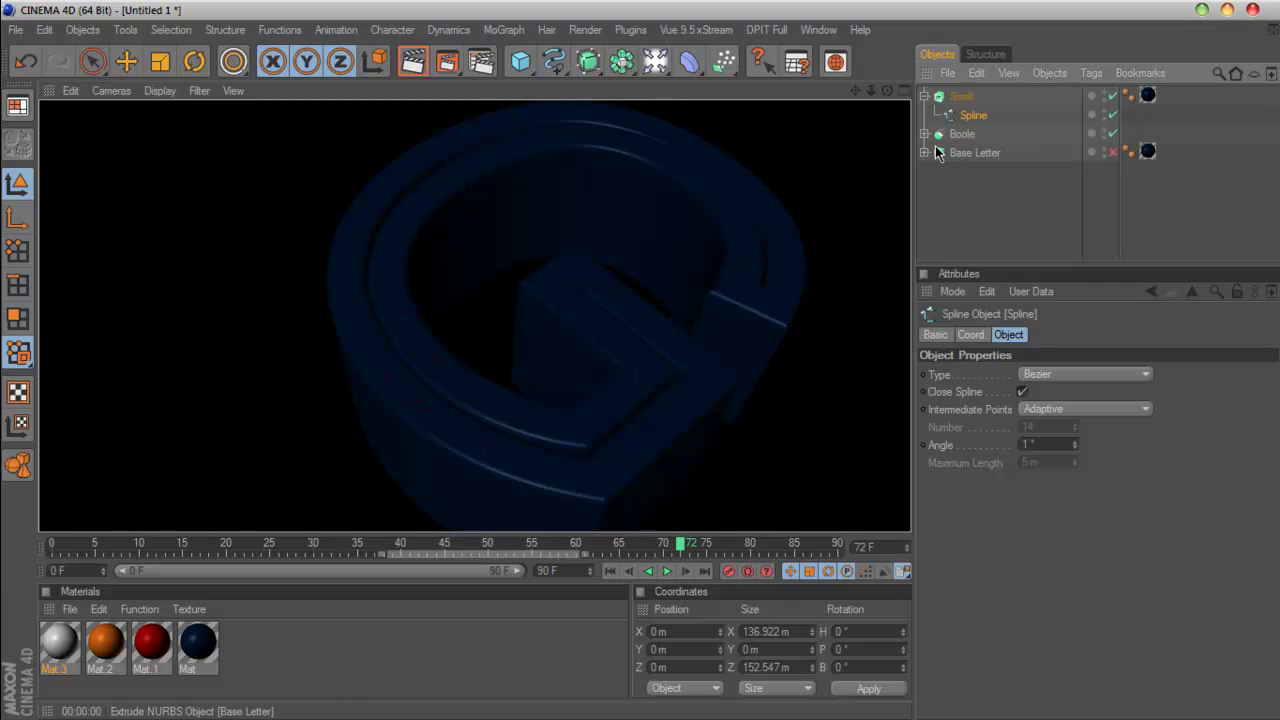
{"action": "left_click", "coordinate": [975, 154]}
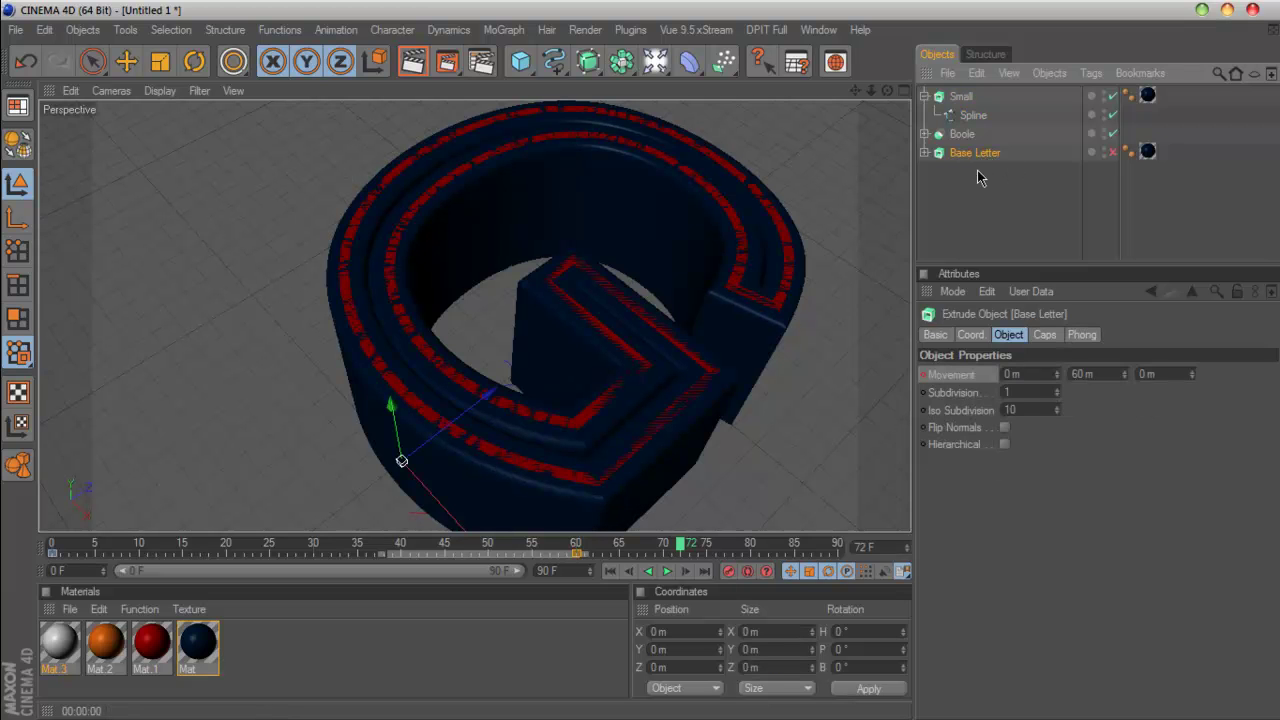
{"action": "left_click", "coordinate": [925, 96]}
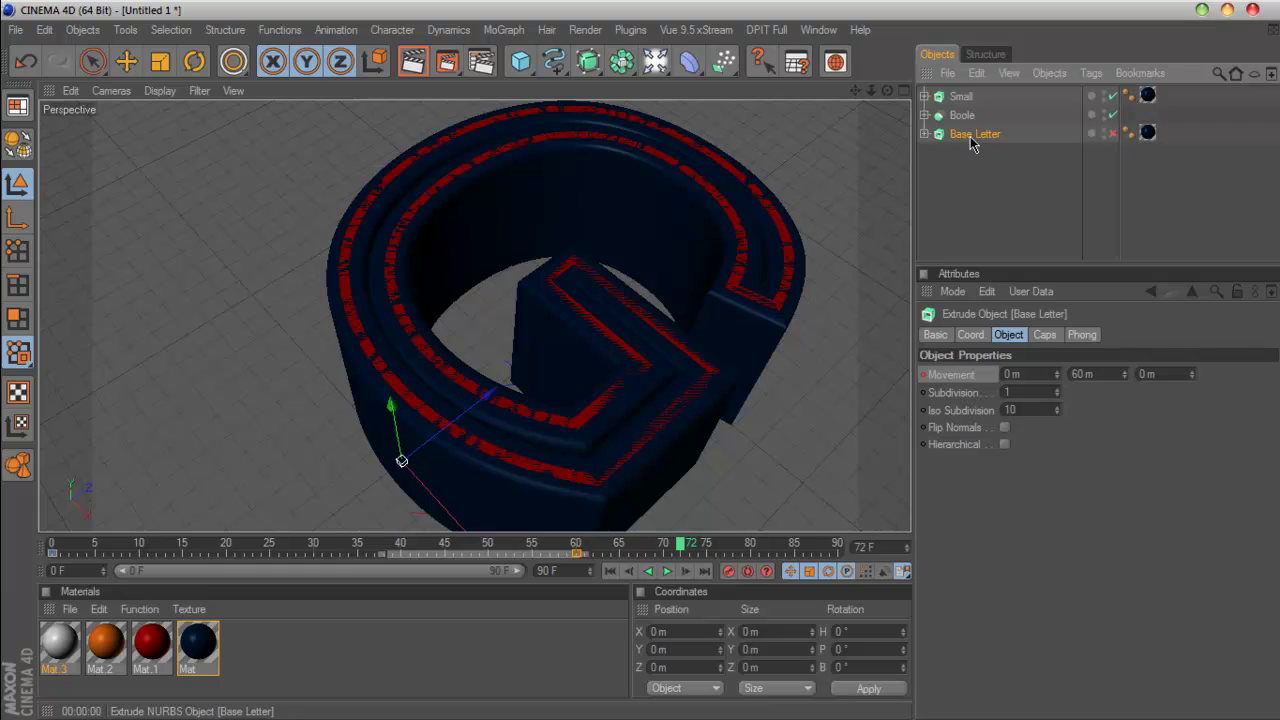
{"action": "left_click", "coordinate": [980, 161]}
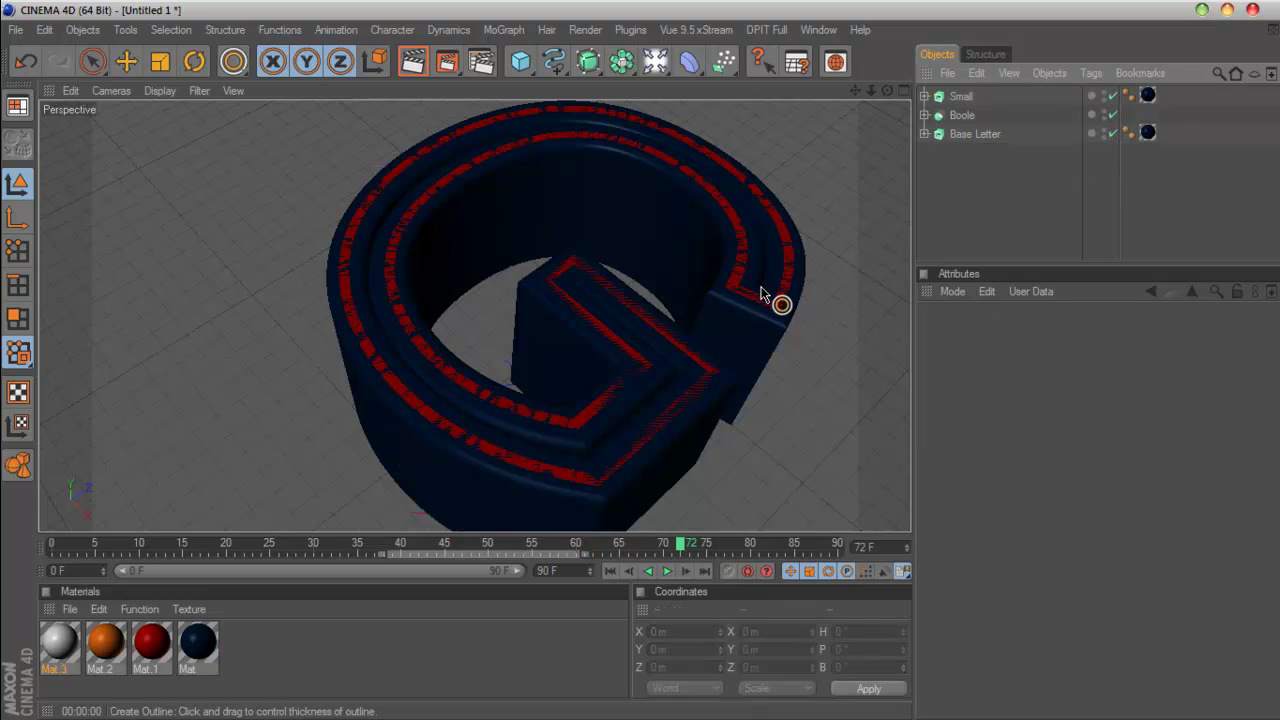
{"action": "left_click", "coordinate": [924, 134]}
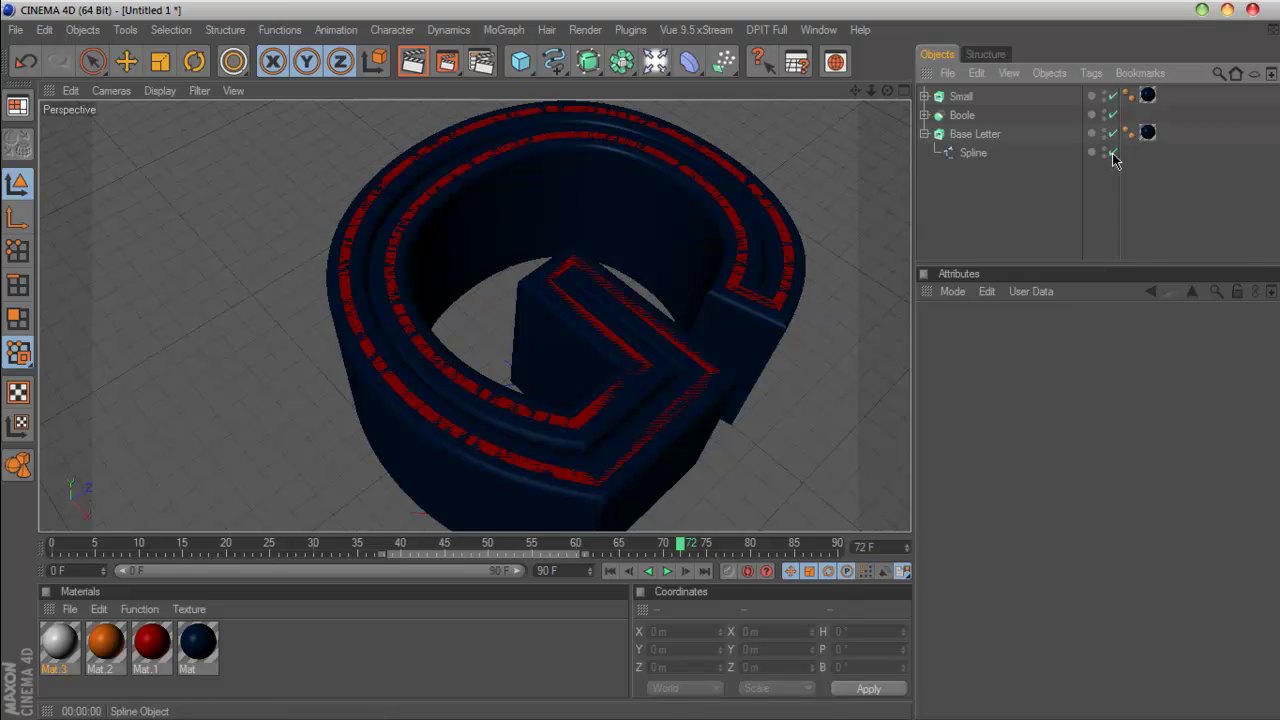
{"action": "left_click", "coordinate": [1111, 155]}
{"action": "left_click", "coordinate": [92, 62]}
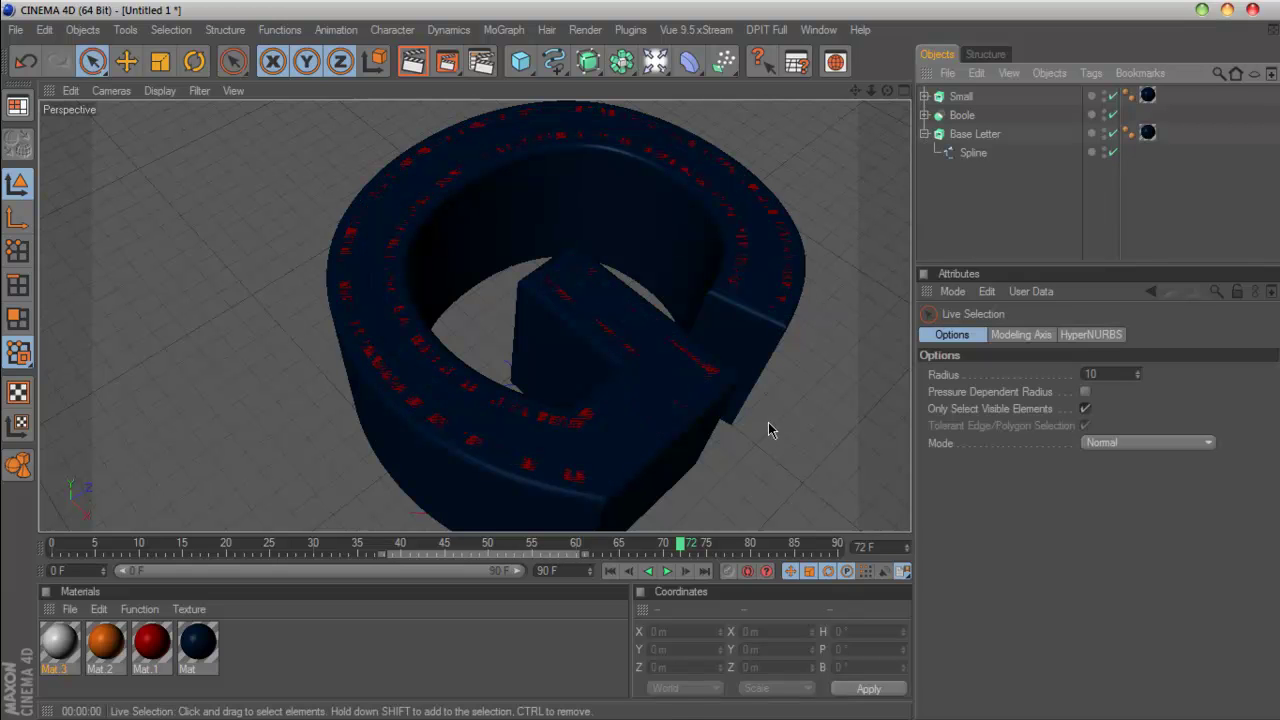
Step: Collapse Base Letter and disable its extrusion again
{"action": "left_click", "coordinate": [970, 134]}
{"action": "left_click", "coordinate": [924, 134]}
{"action": "left_click", "coordinate": [953, 185]}
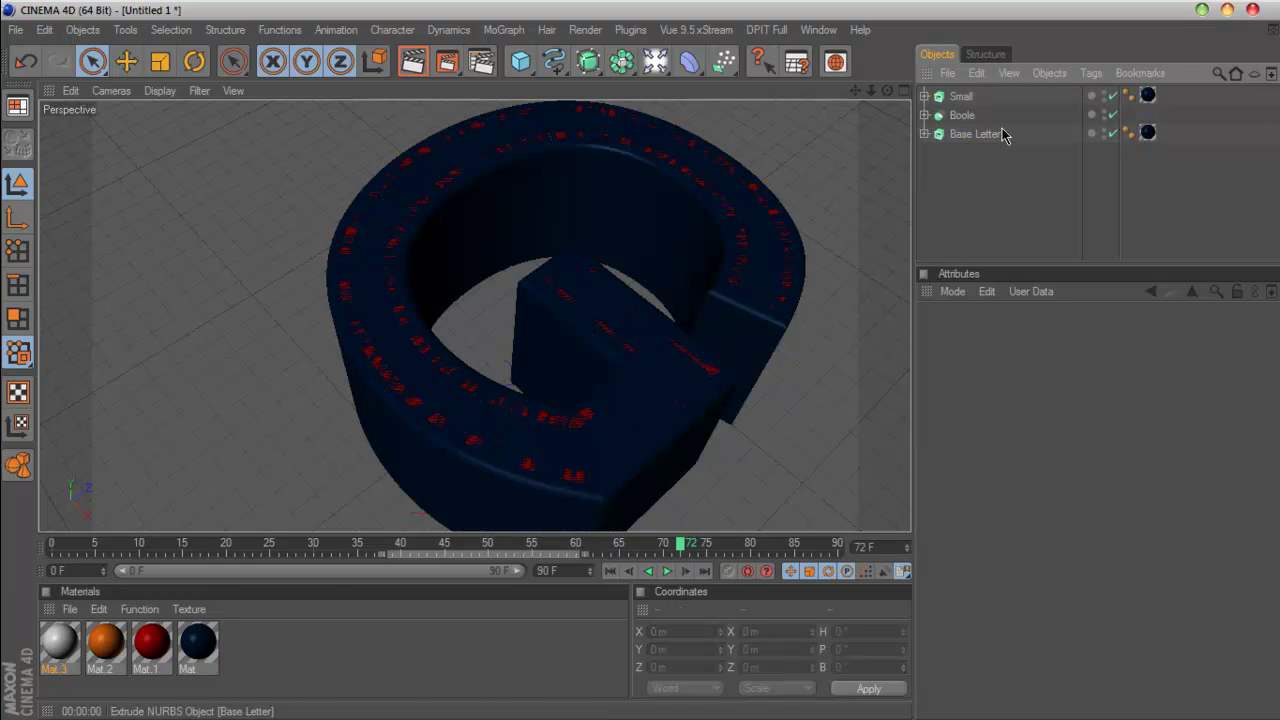
{"action": "left_click", "coordinate": [1112, 133]}
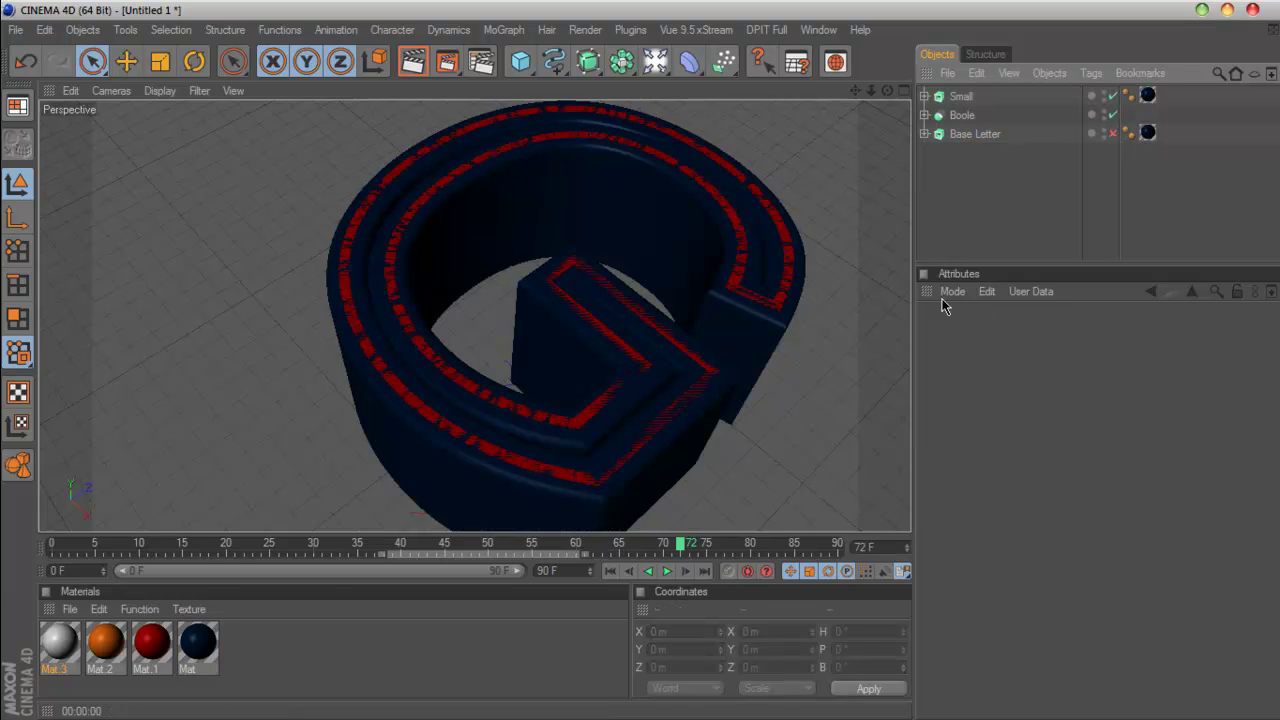
Step: Play the animation from the start, stop at frame 47 and examine the letter G from a steeper angle
{"action": "left_click", "coordinate": [611, 572]}
{"action": "left_click", "coordinate": [668, 572]}
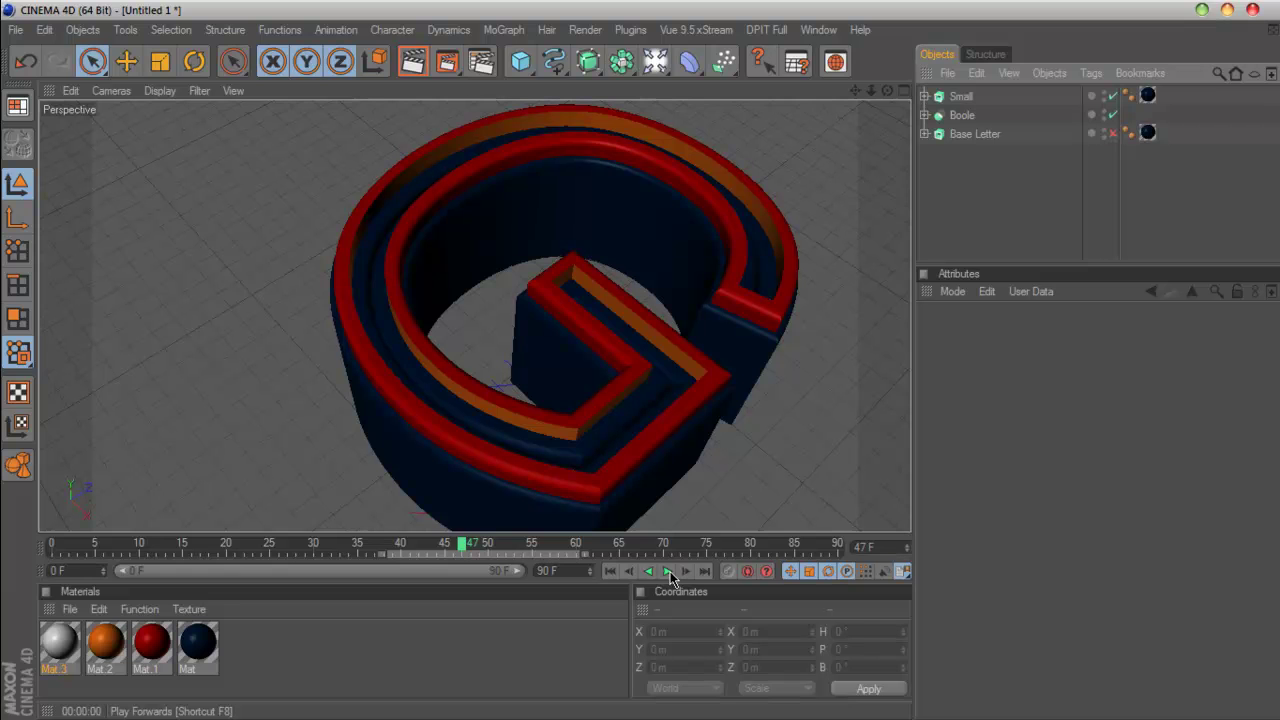
{"action": "mouse_move", "coordinate": [887, 91]}
{"action": "left_mouse_down"}
{"action": "mouse_move", "coordinate": [862, 138]}
{"action": "mouse_move", "coordinate": [874, 102]}
{"action": "left_mouse_up"}
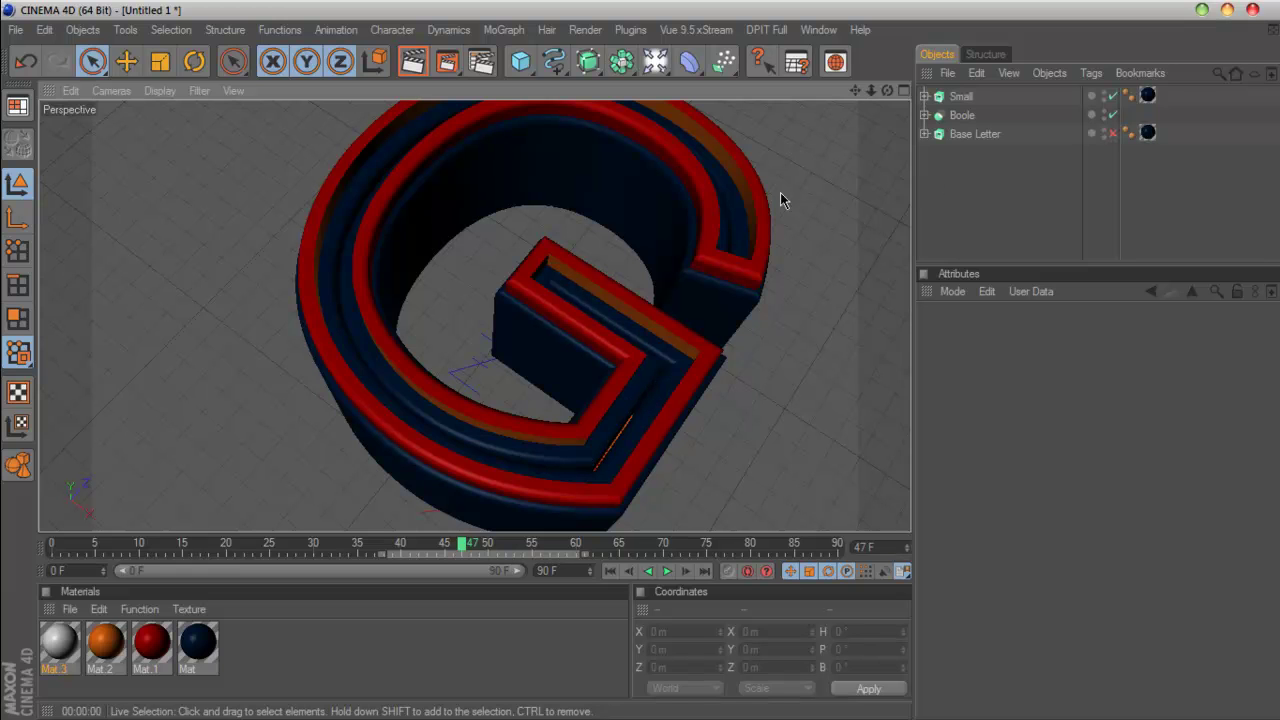
{"action": "left_click_drag", "start_coordinate": [871, 91], "coordinate": [855, 113]}
{"action": "middle_click_drag", "start_coordinate": [709, 309], "coordinate": [709, 306], "text": "alt"}
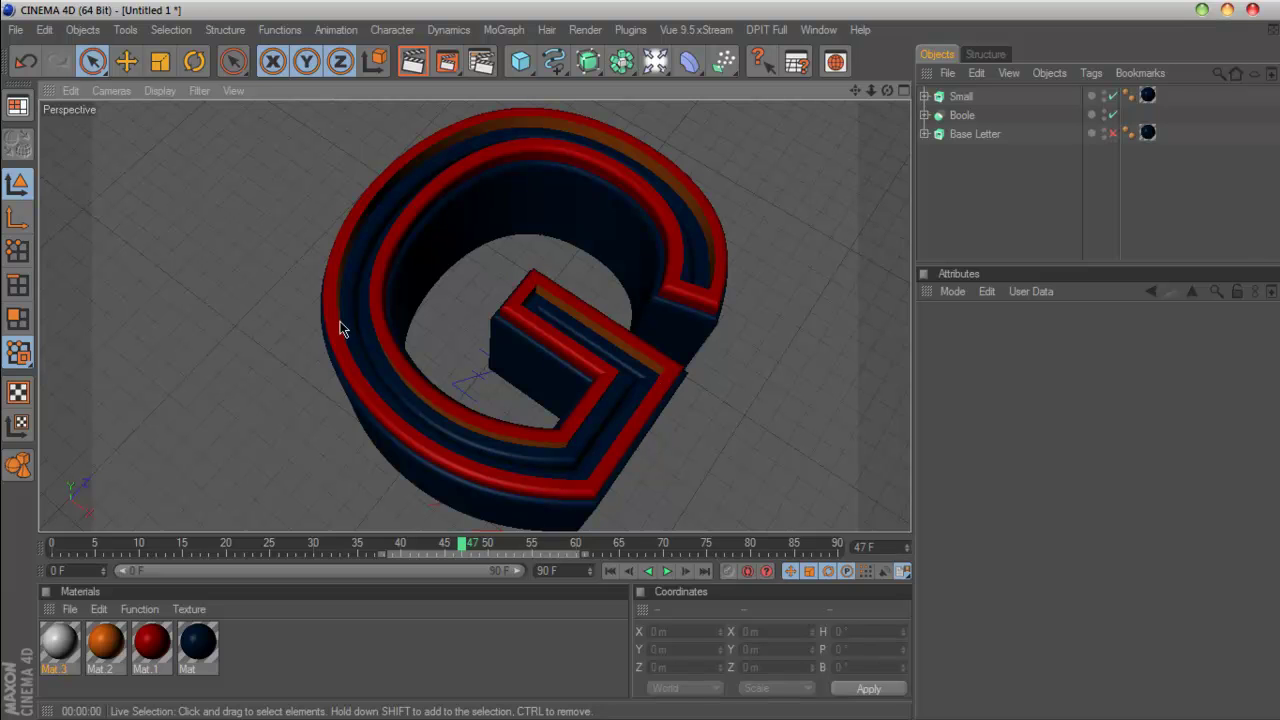